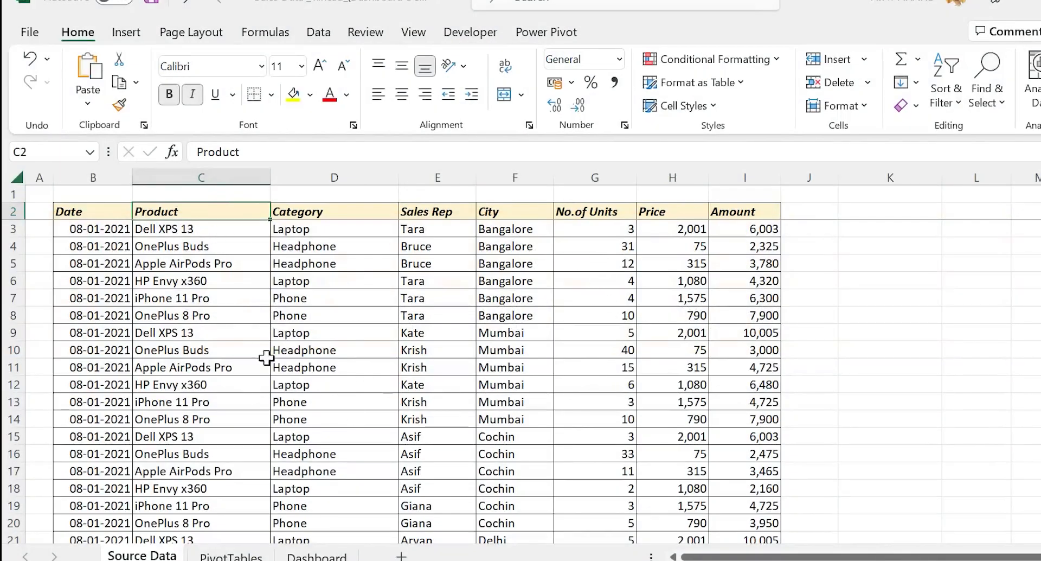
- Review the Source Data sheet down to its last dated record and return to the first record
scroll(205, 298, "down", 4)
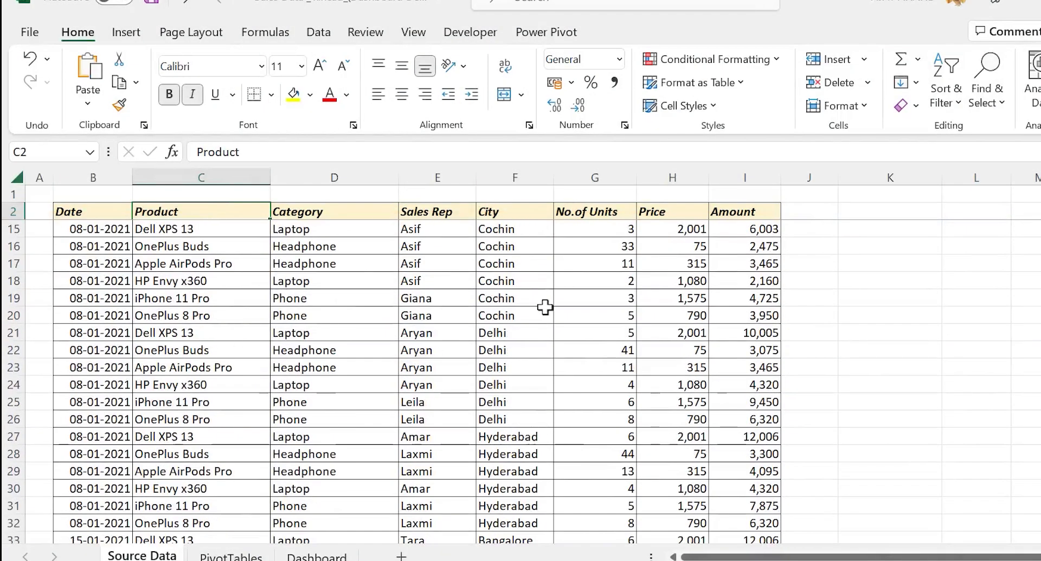
scroll(537, 303, "down", 1)
scroll(514, 291, "down", 8)
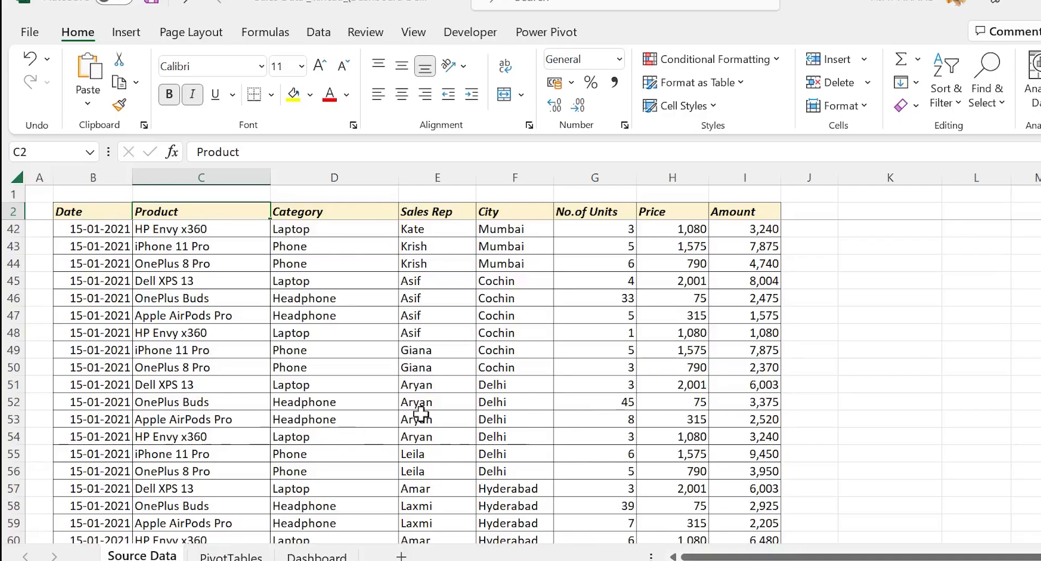
scroll(185, 402, "up", 5)
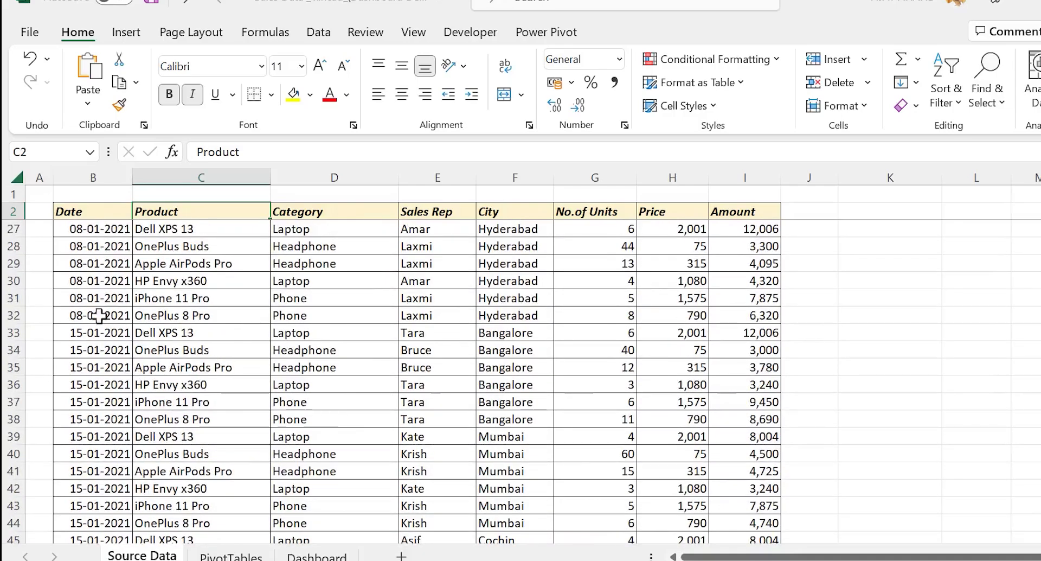
scroll(94, 336, "down", 4)
scroll(93, 340, "down", 1)
left_click(94, 340)
key("ctrl+Down")
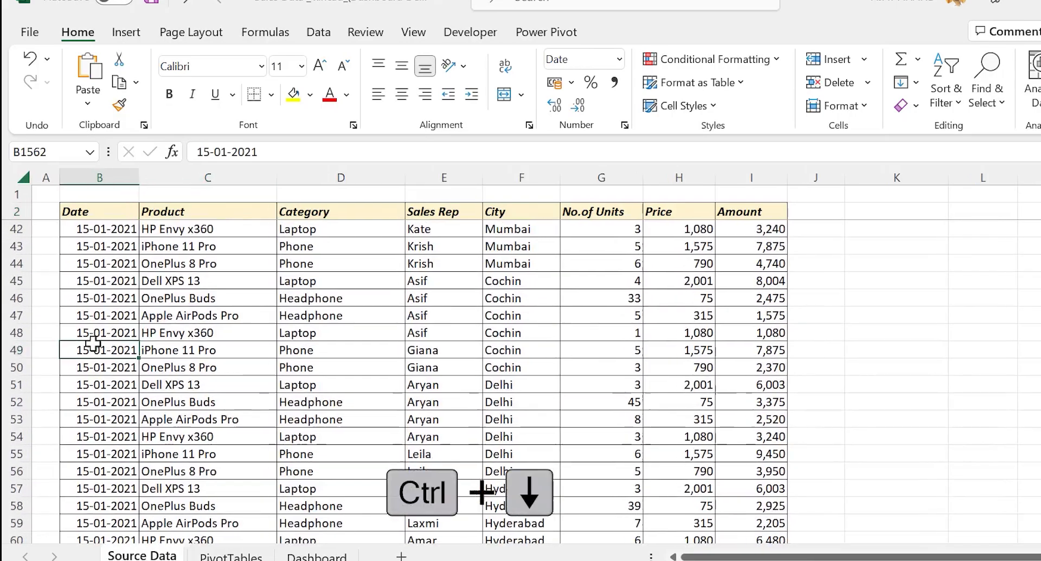
scroll(94, 343, "down", 2)
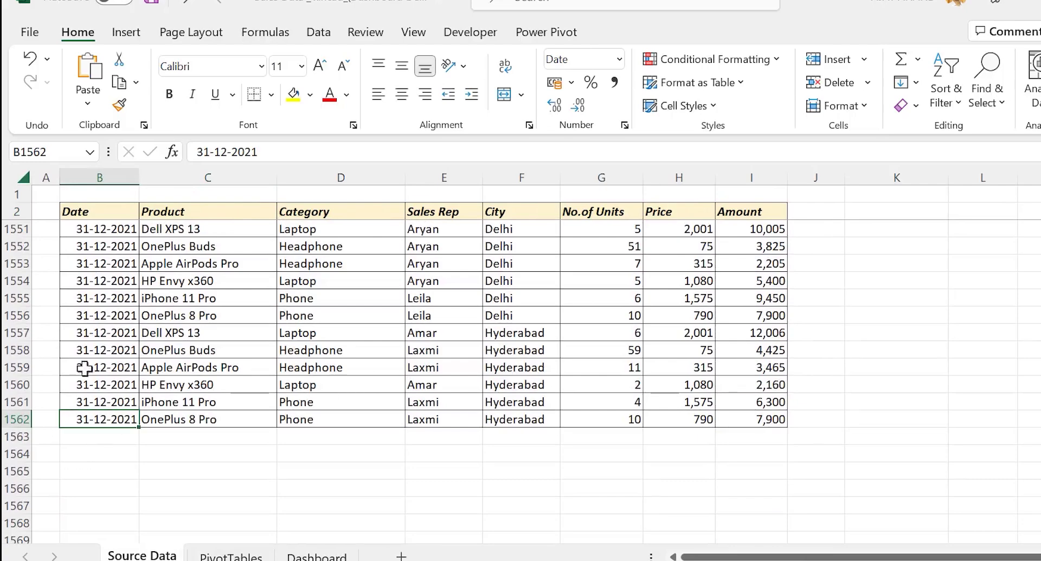
key("ctrl+Up")
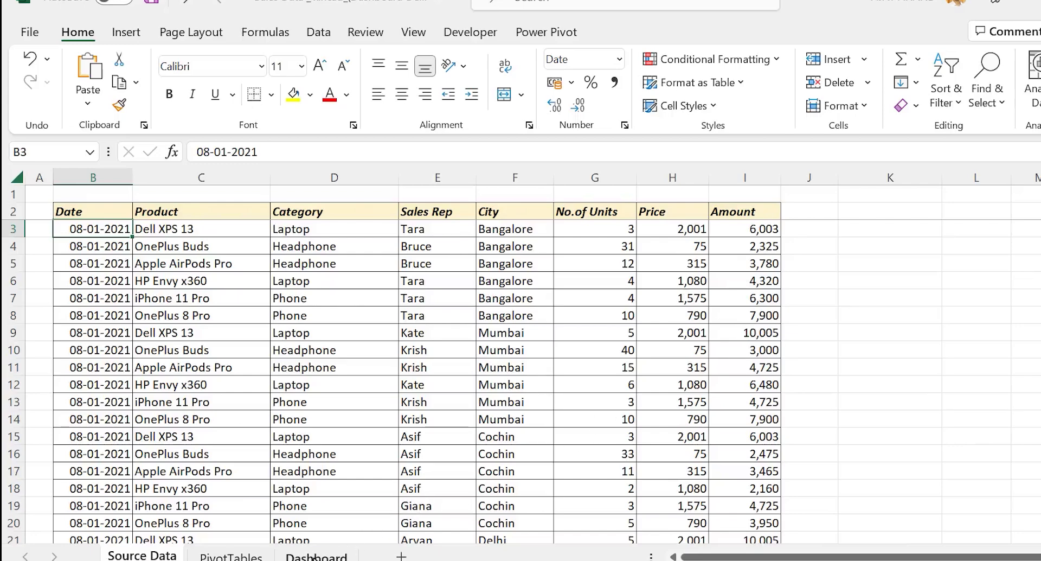
- On the Dashboard sheet, filter the charts to Jul, Mar and Sep with the Months slicer and clear that filter
left_click(317, 556)
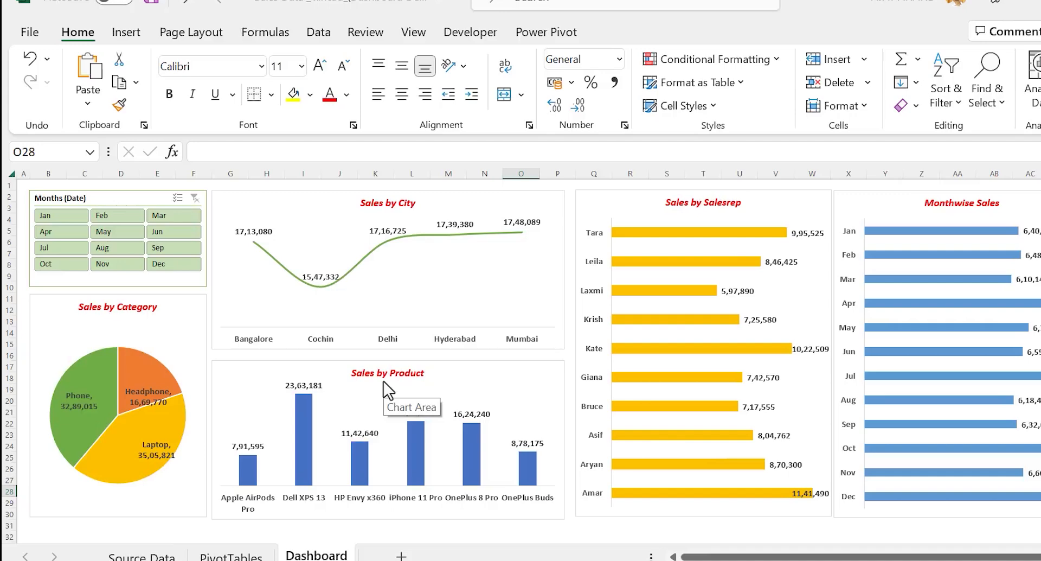
left_click(63, 250)
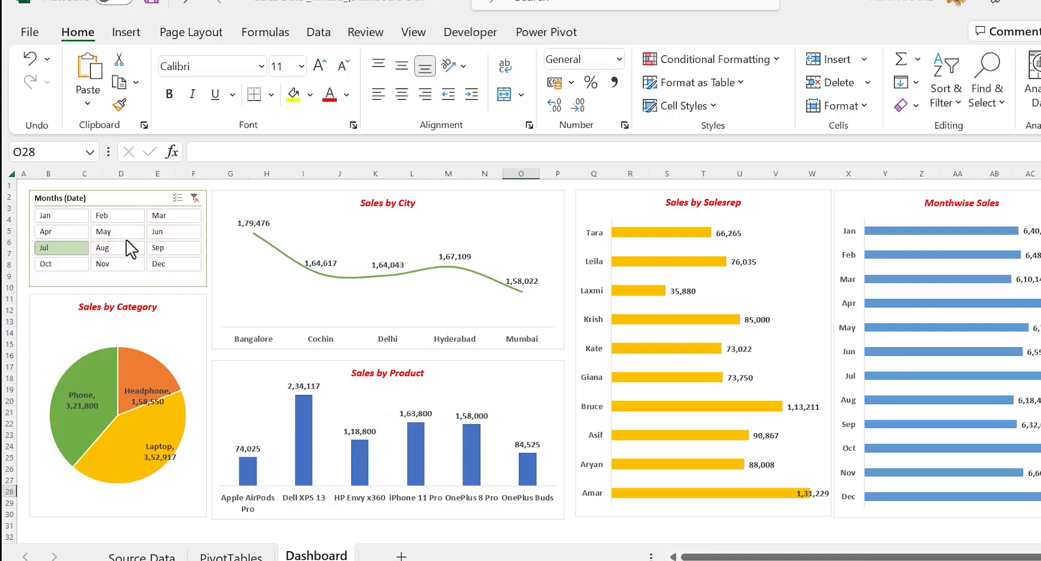
left_click(174, 218, "ctrl")
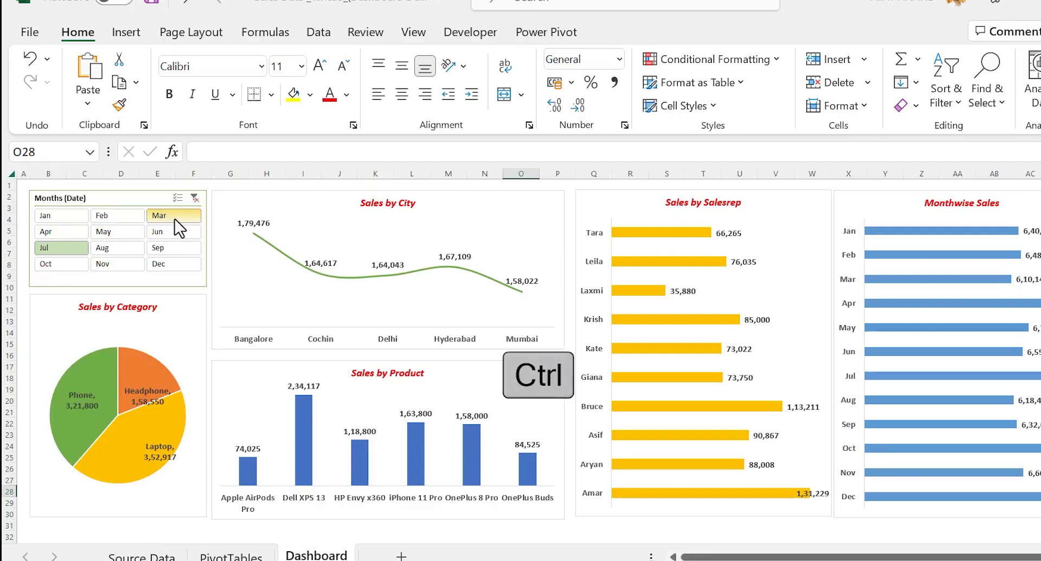
left_click(164, 248, "ctrl")
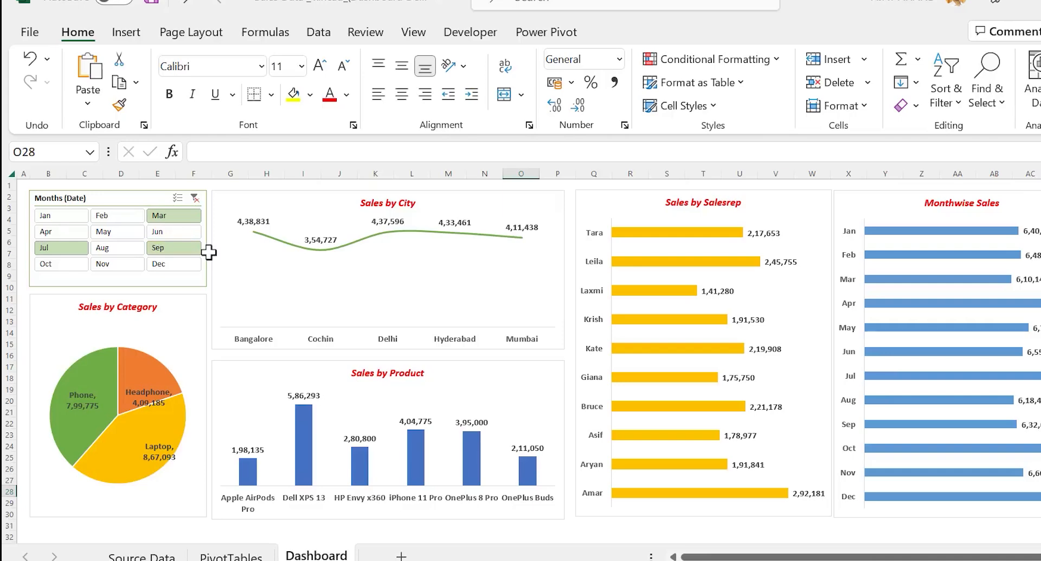
left_click(195, 200)
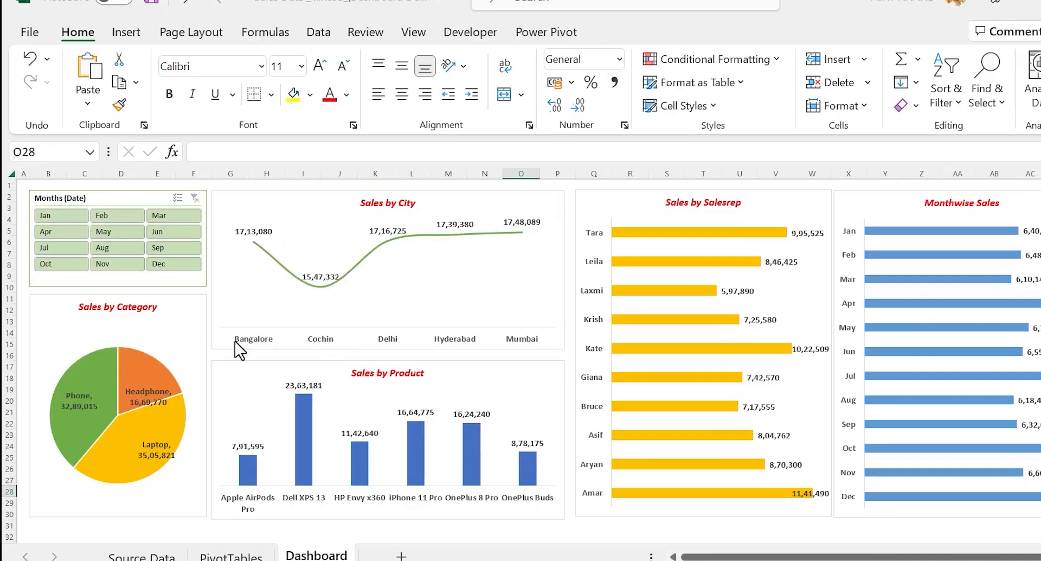
- Filter the dashboard charts to Feb, May and Nov with the Months slicer
left_click(109, 219)
left_click(112, 233, "ctrl")
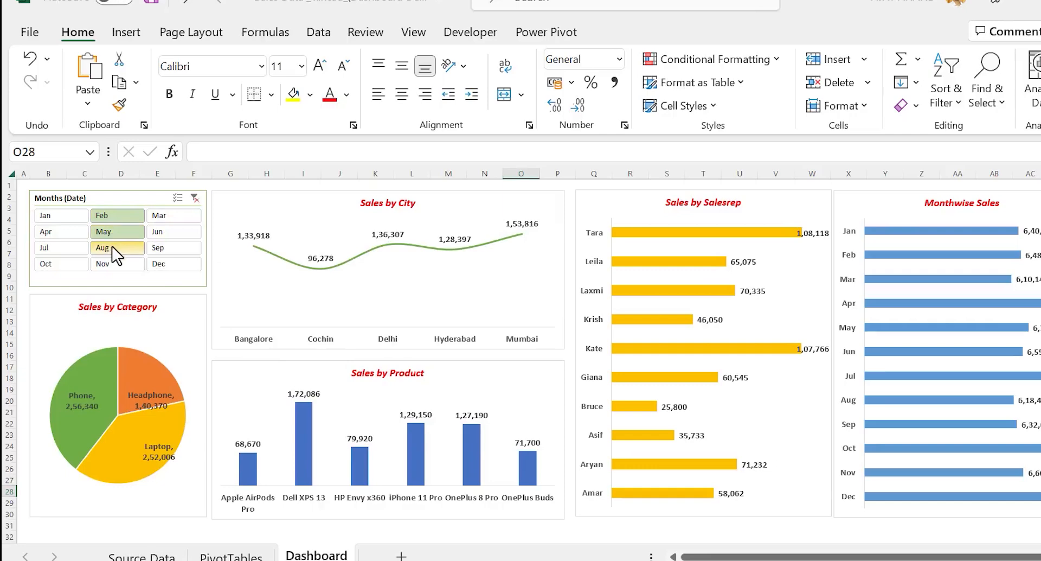
left_click(115, 263, "ctrl")
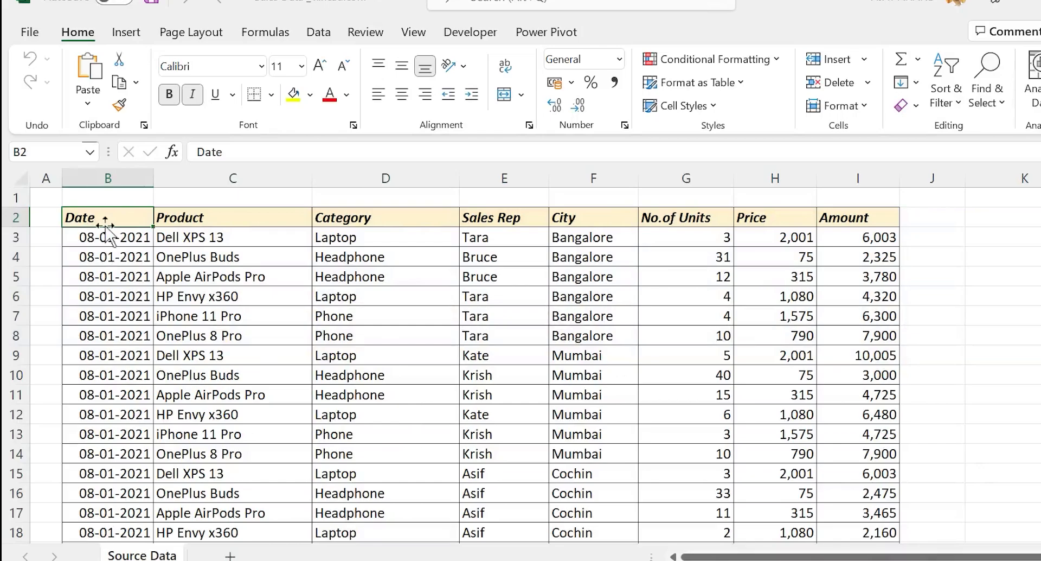
- Examine the source data in the workbook without a dashboard, checking the full extent of the Date column from B3 to the last record
scroll(120, 379, "down", 3)
scroll(120, 380, "down", 6)
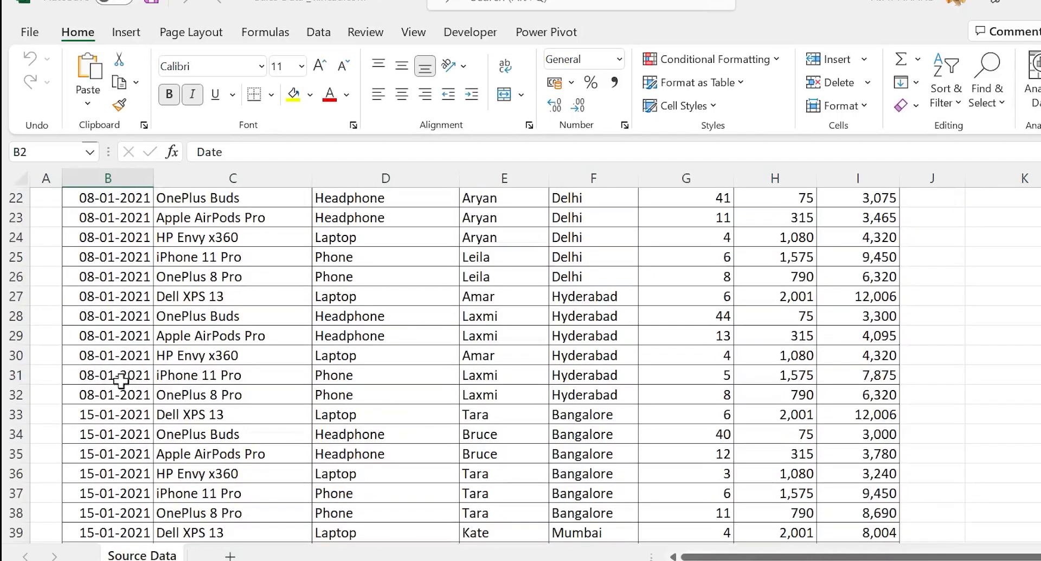
scroll(120, 380, "up", 10)
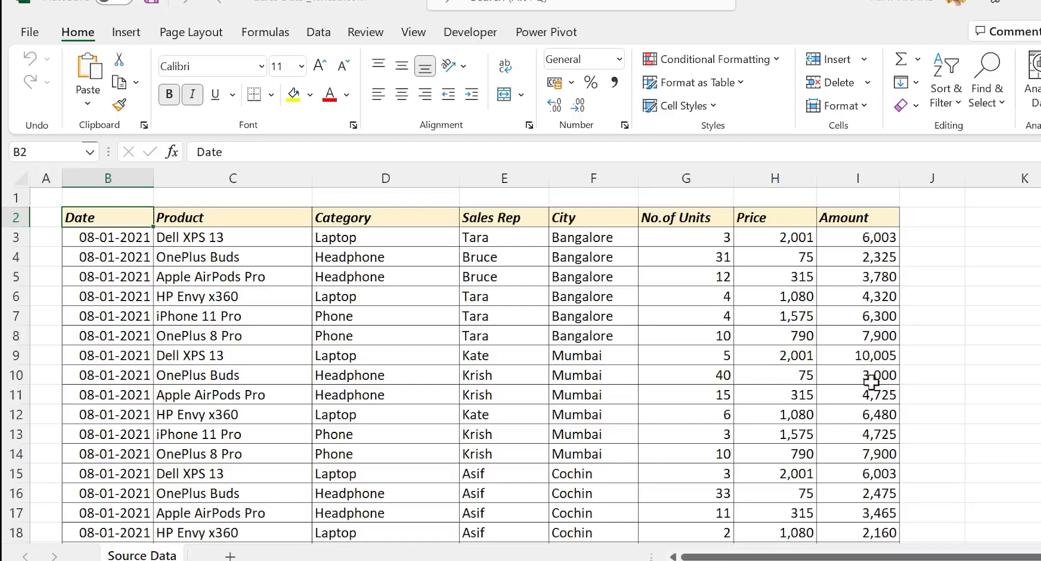
key("Down")
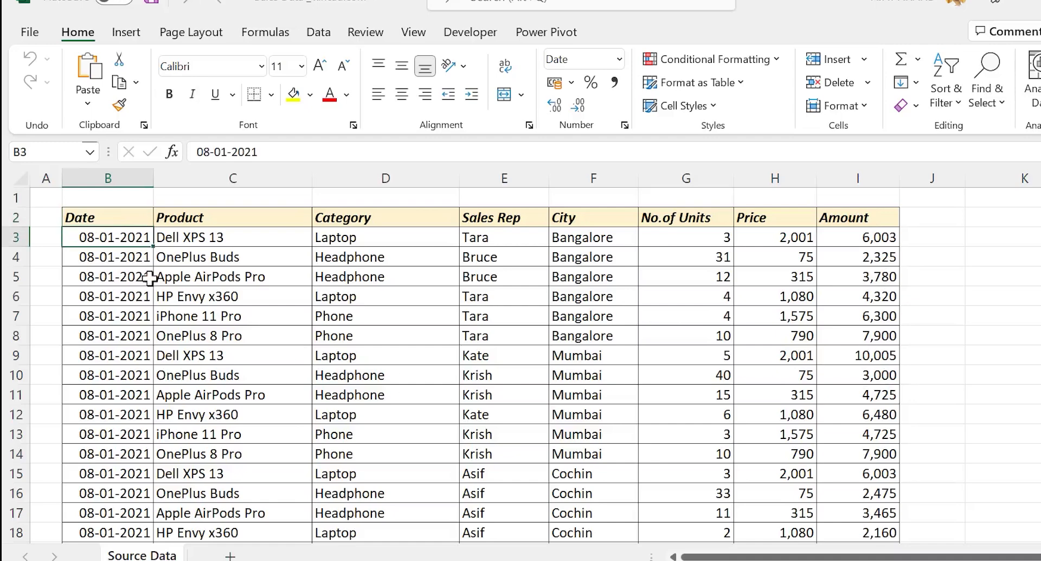
key("ctrl+shift+Down")
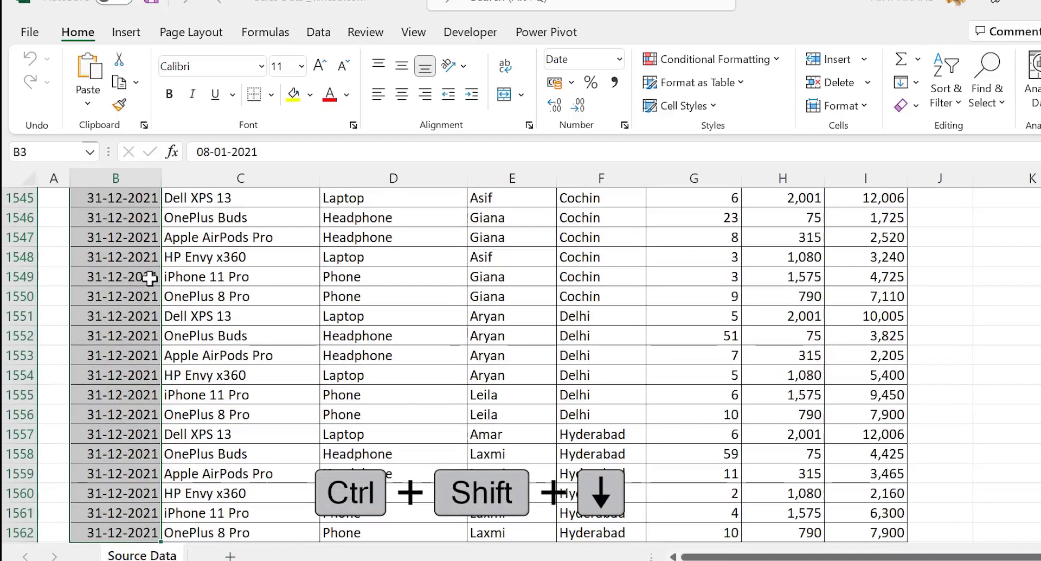
scroll(150, 278, "down", 3)
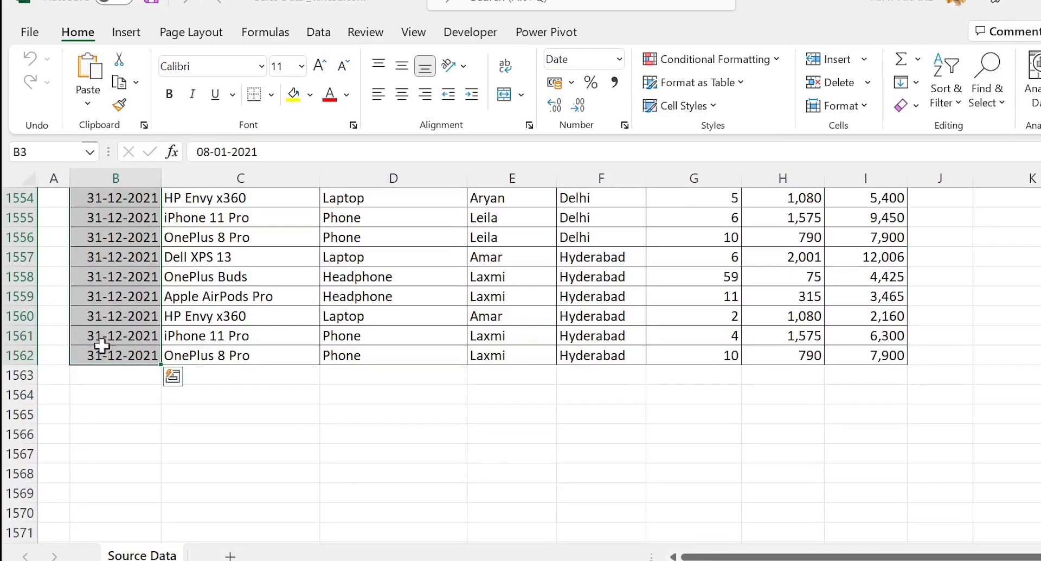
key("ctrl+Up")
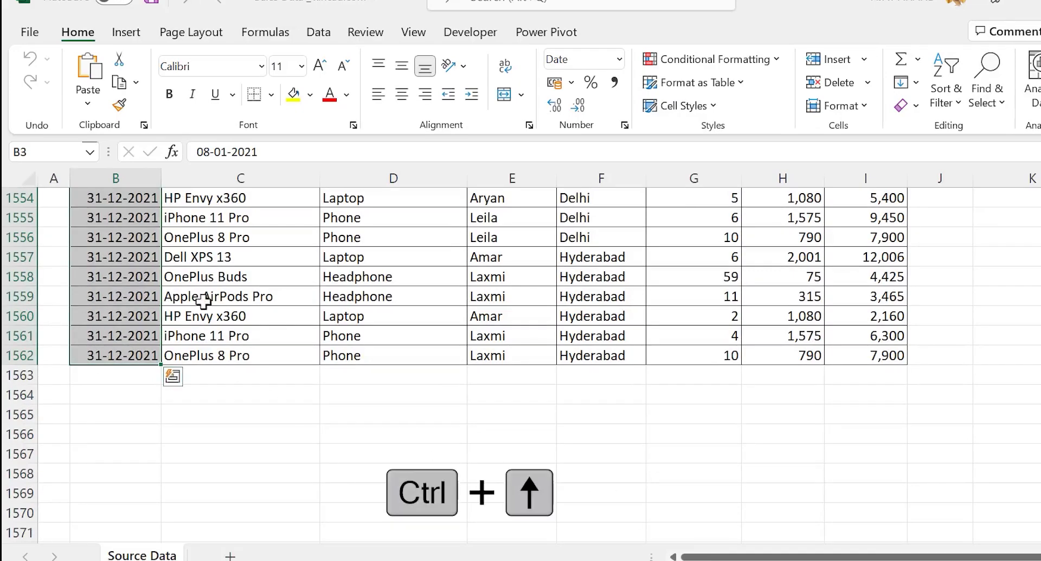
scroll(204, 302, "up", 1)
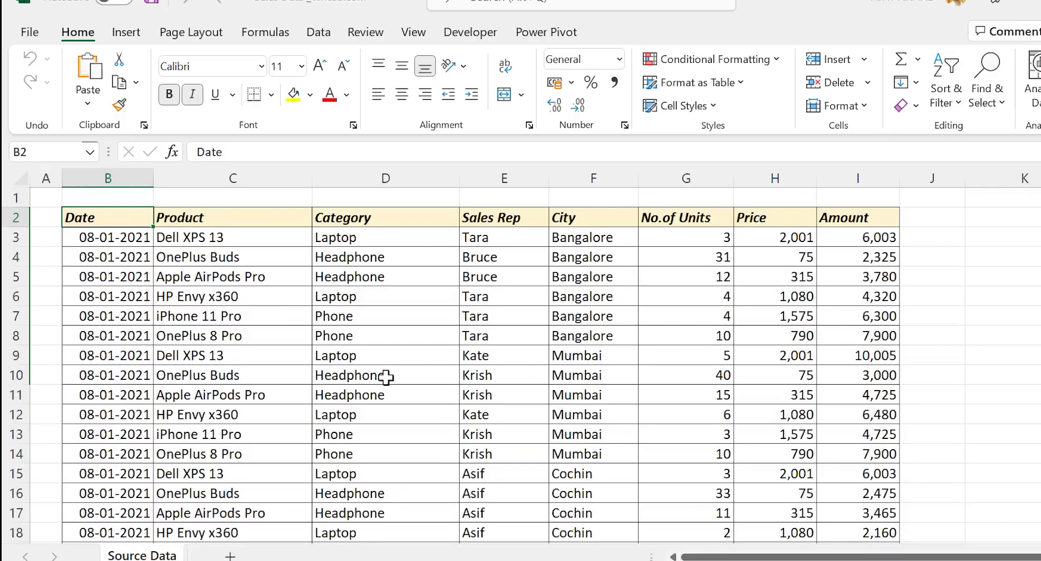
- Create a PivotTable on a new worksheet from the range 'Source Data'!$B$2:$I$1562
left_click(302, 336)
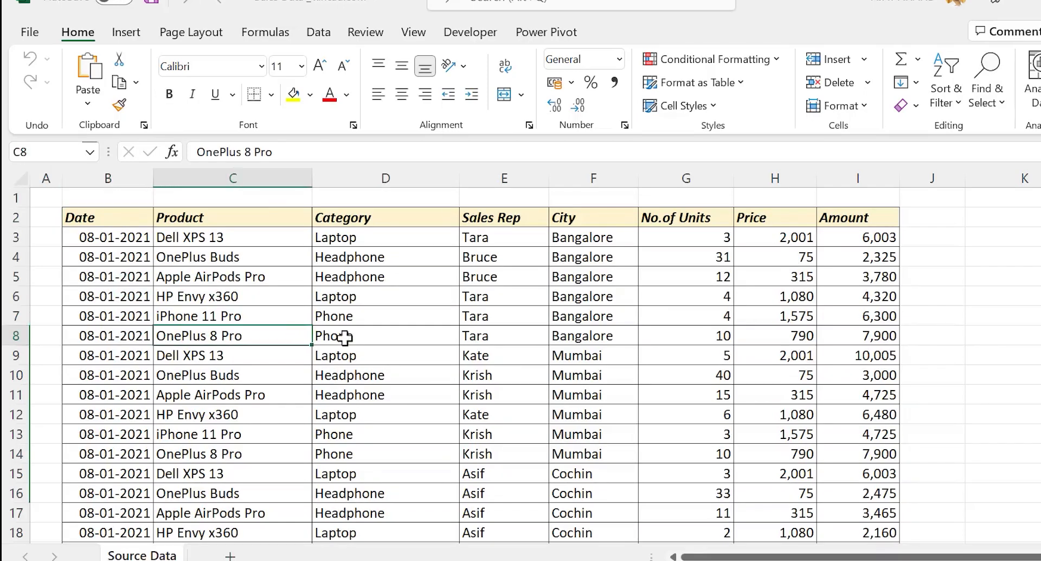
left_click(131, 37)
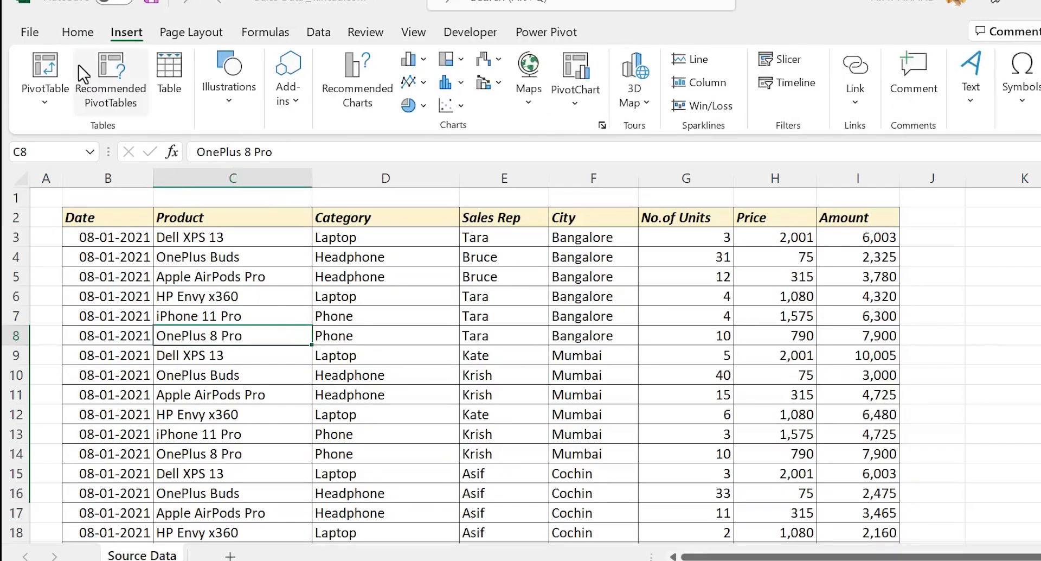
left_click(45, 67)
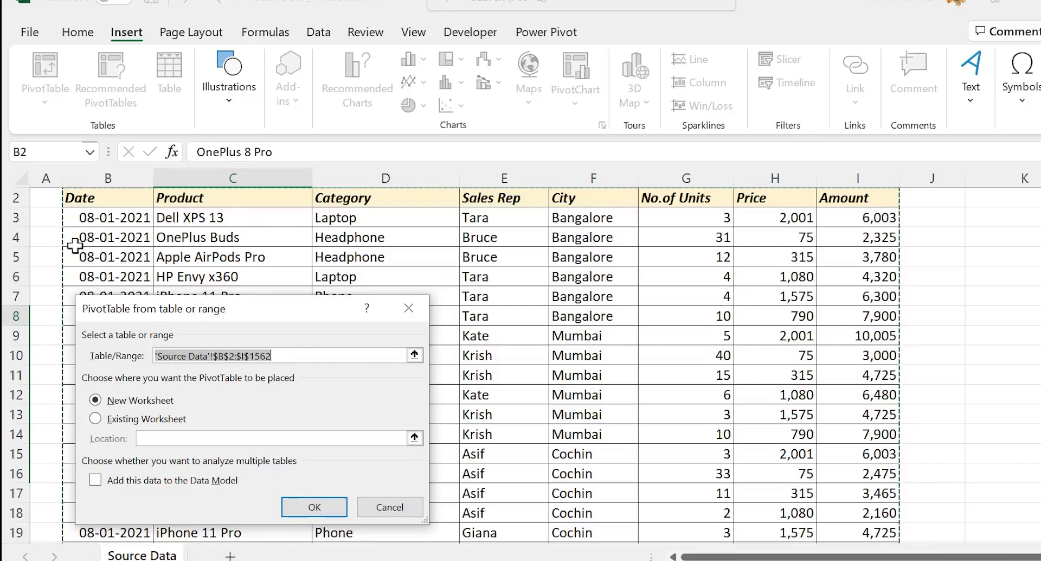
scroll(817, 236, "down", 15)
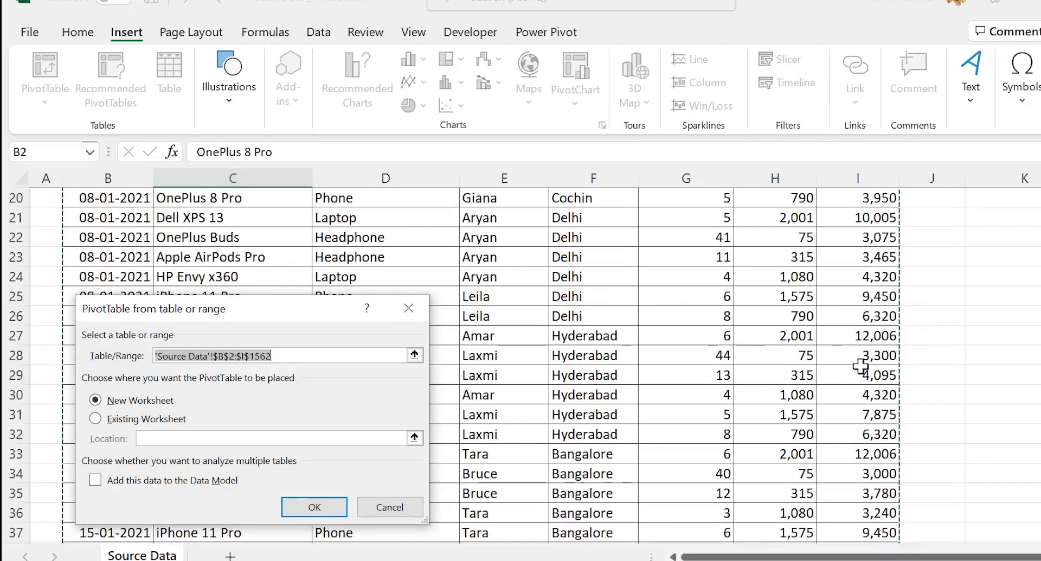
scroll(664, 445, "down", 3)
scroll(665, 445, "up", 18)
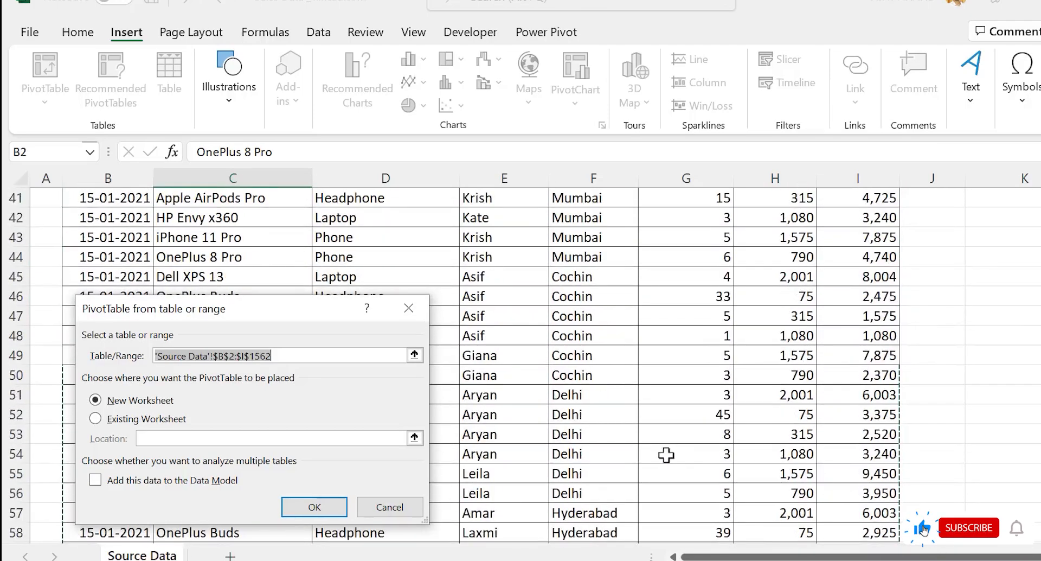
scroll(667, 442, "up", 1)
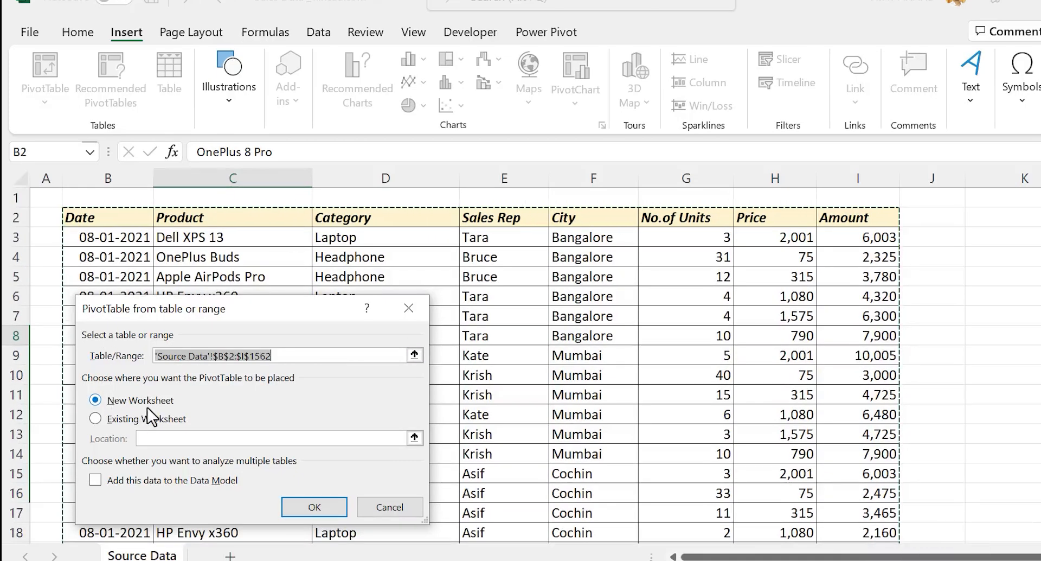
left_click(331, 503)
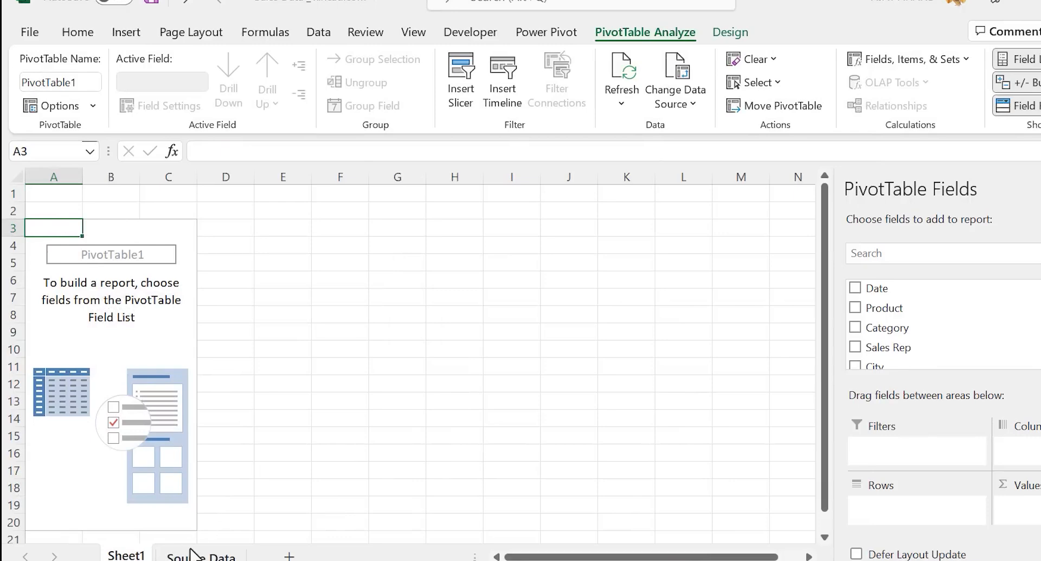
- After checking the City column in the source data, add City to the PivotTable's rows and Amount to its values
left_click(213, 555)
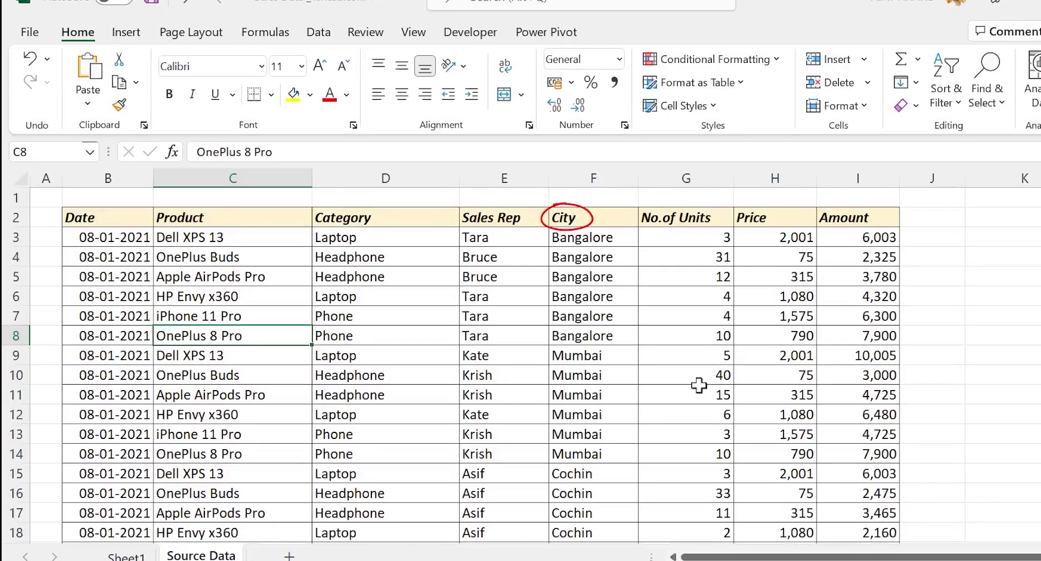
left_click(133, 556)
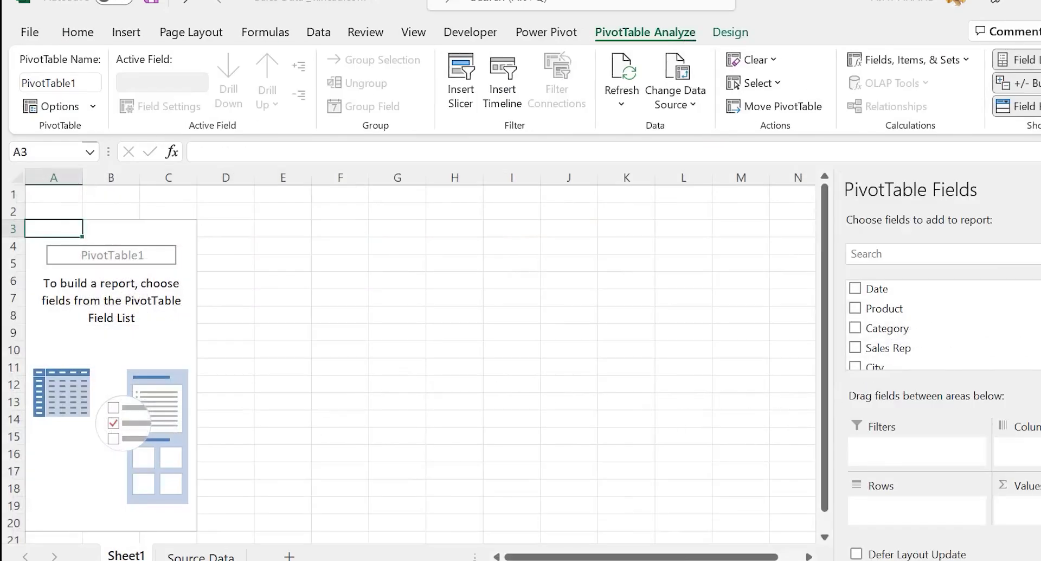
scroll(916, 321, "down", 3)
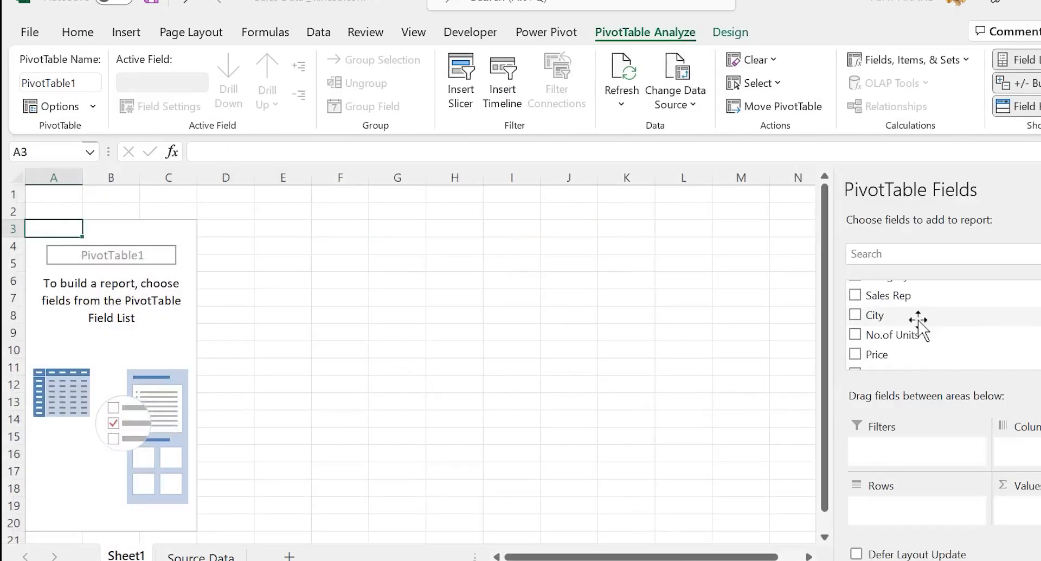
left_click_drag(910, 316, 881, 509)
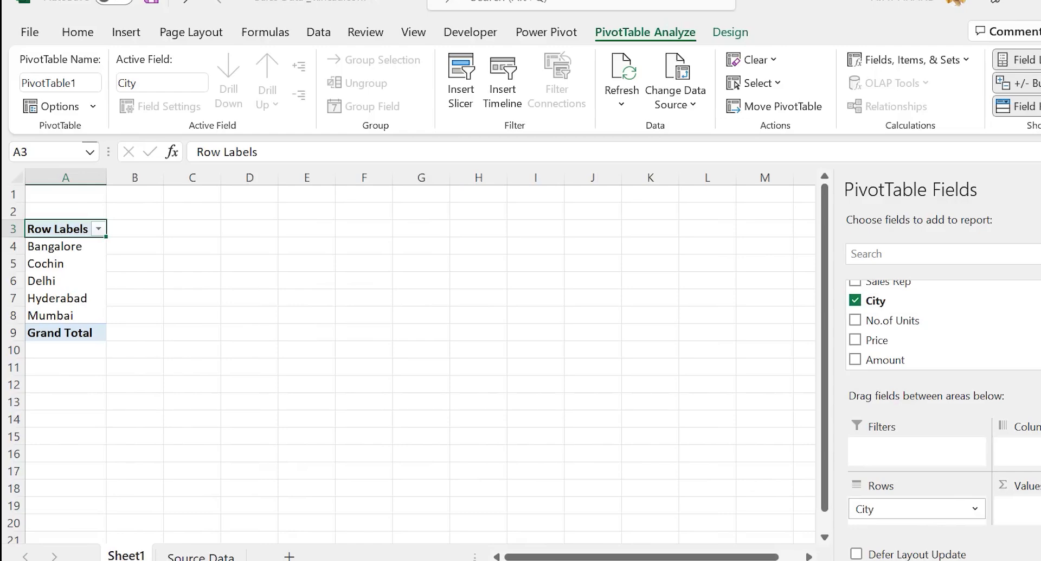
scroll(409, 355, "up", 2)
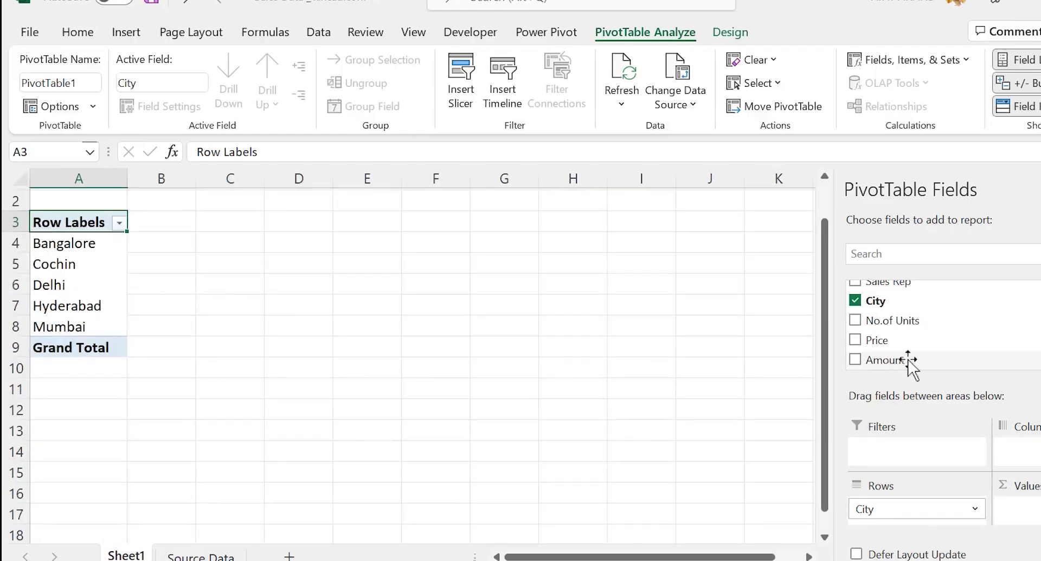
left_click_drag(912, 360, 1020, 510)
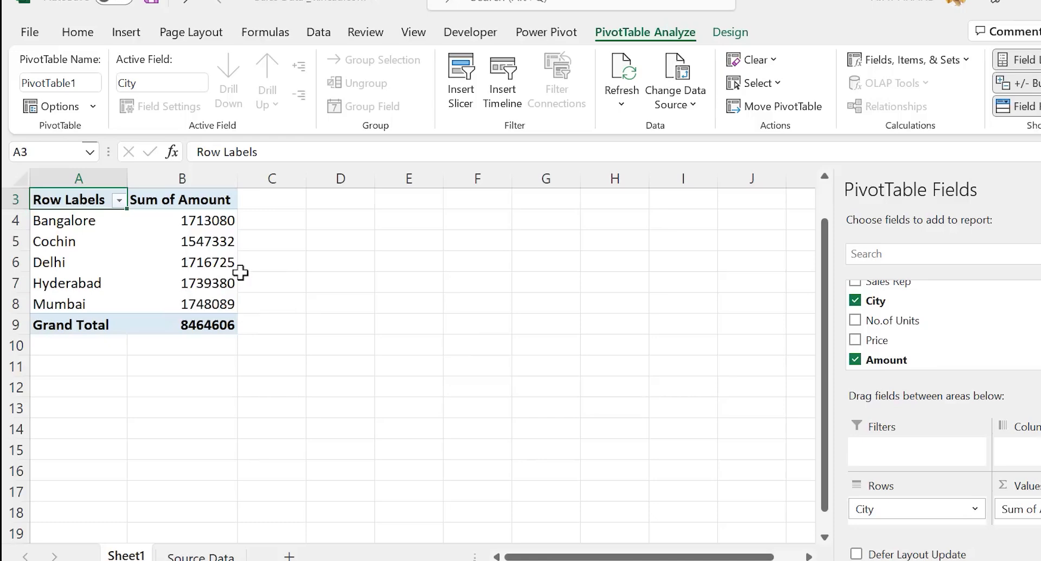
- Format the PivotTable's Sum of Amount values as Number with the 1000 separator and 0 decimal places
scroll(110, 241, "up", 1)
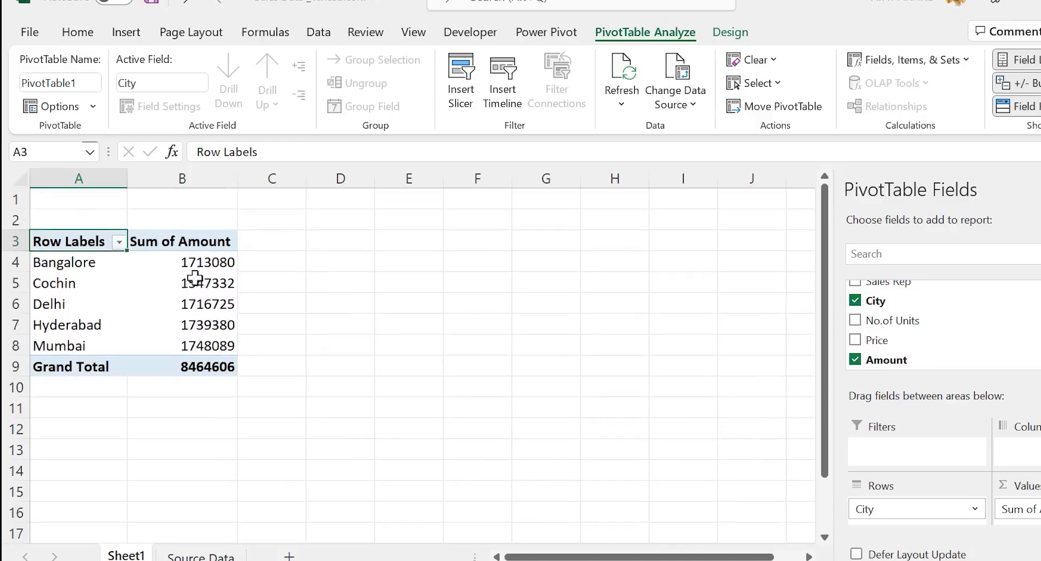
right_click(219, 302)
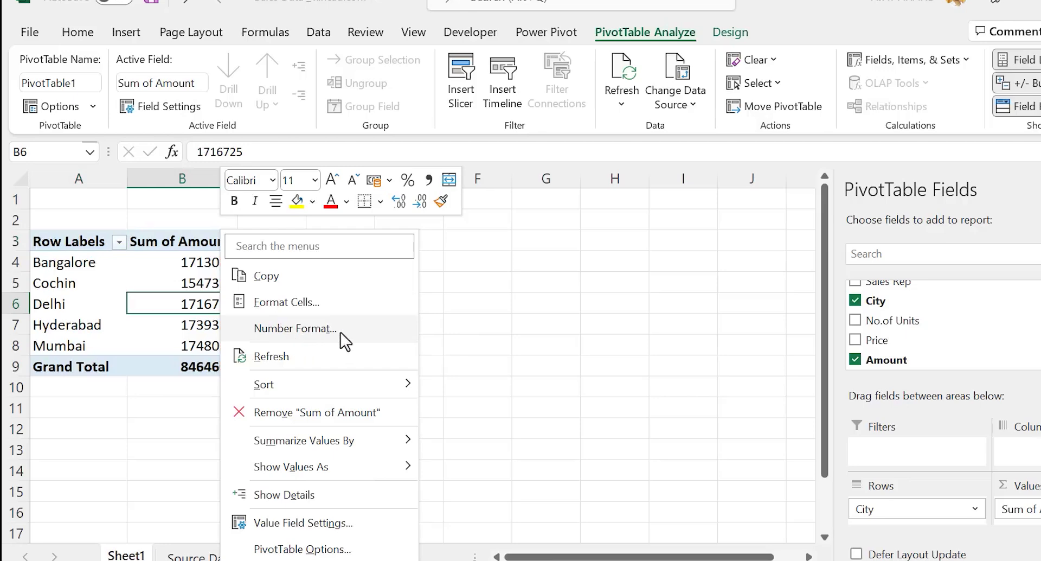
left_click(341, 328)
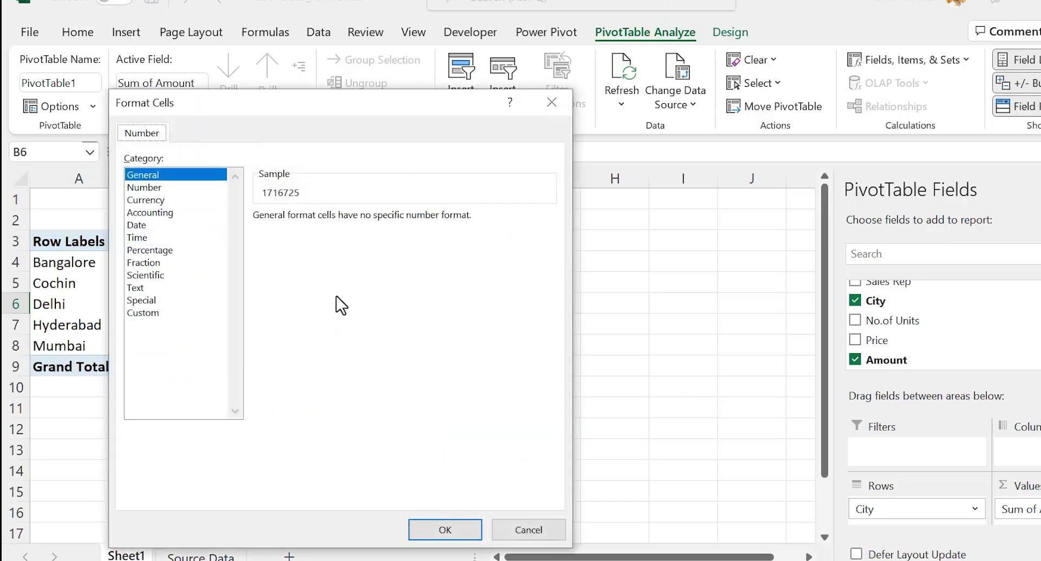
left_click_drag(245, 108, 401, 108)
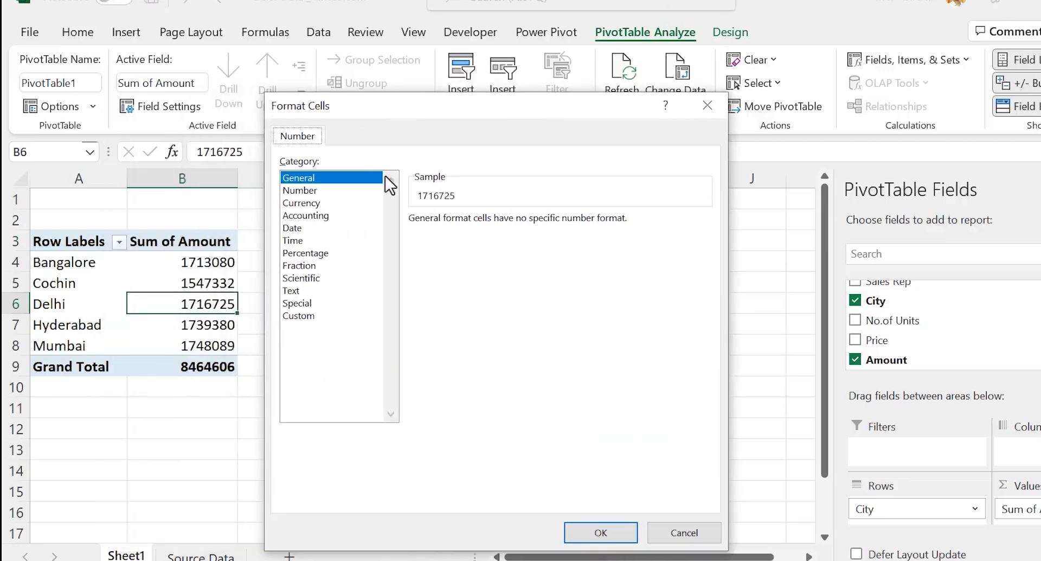
left_click(334, 190)
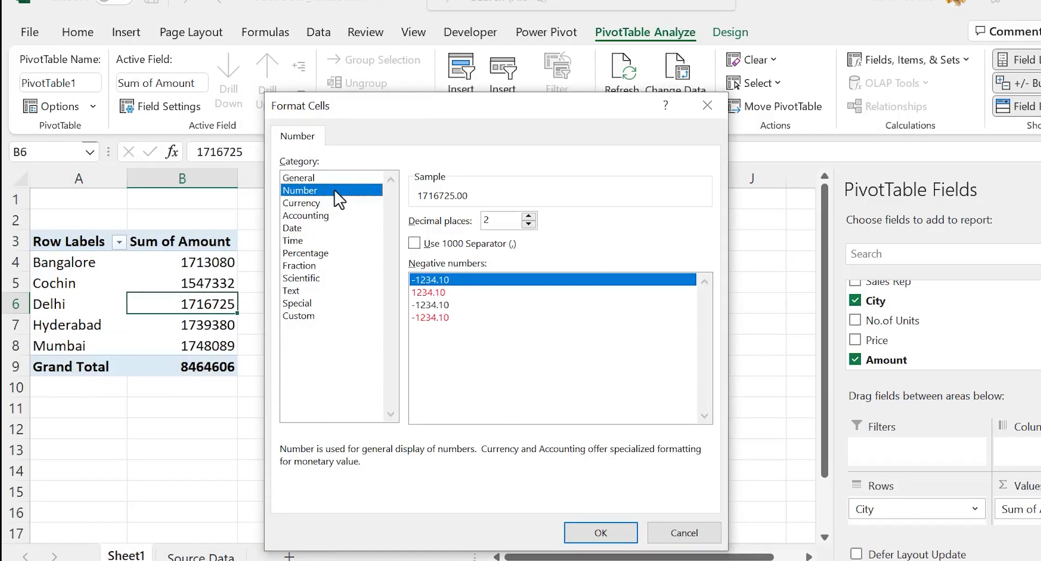
left_click(415, 243)
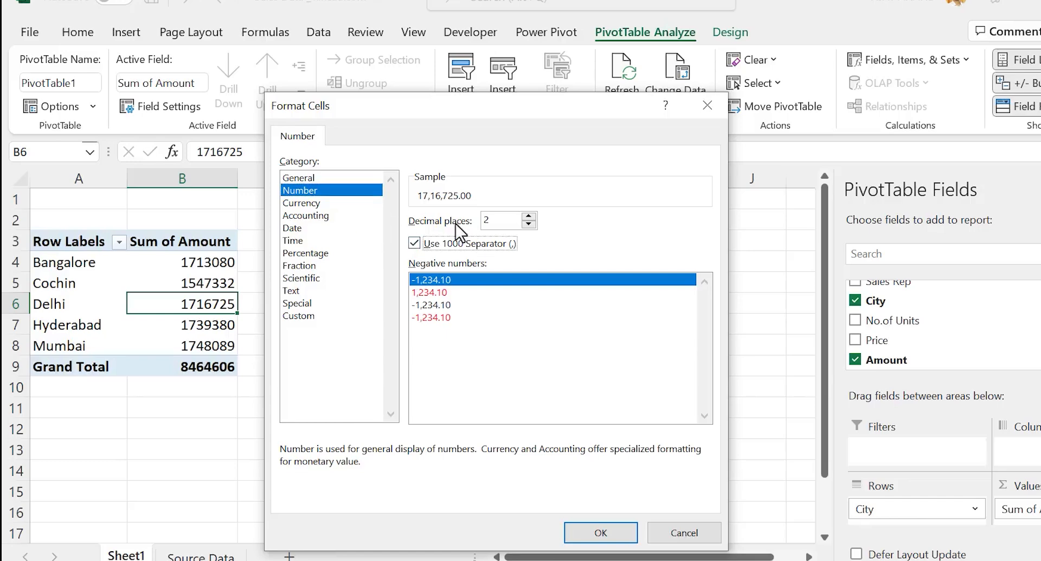
left_click(531, 224)
left_click(531, 224)
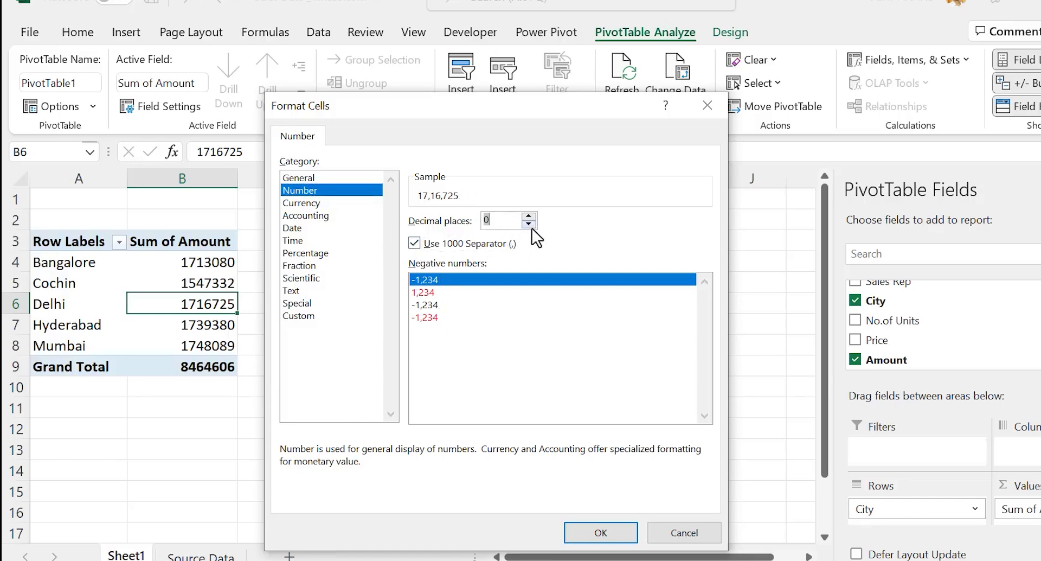
left_click(601, 533)
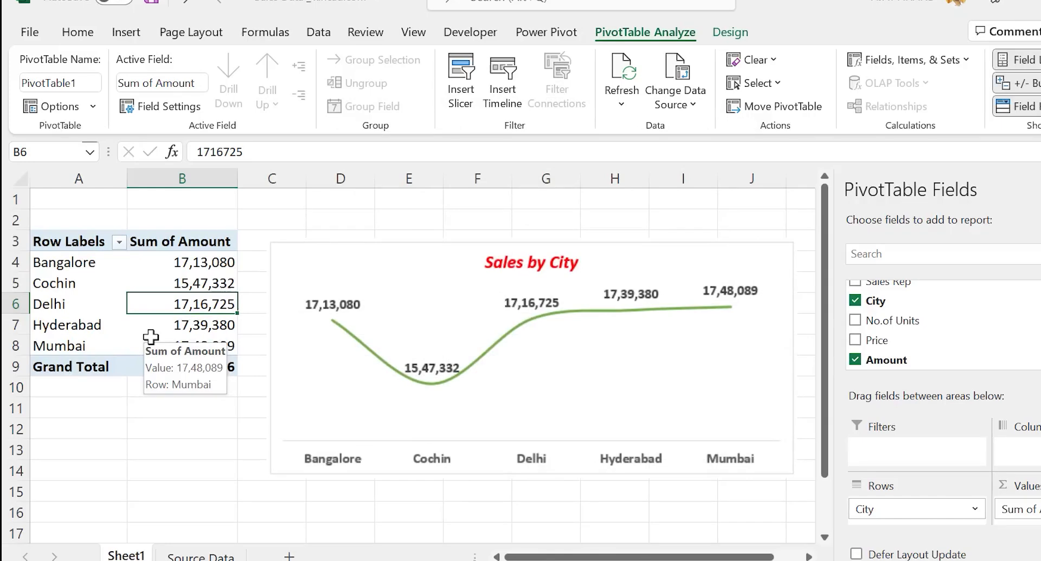
- After checking the source data, duplicate the city PivotTable at cell D3 and widen columns D and E to fit it
left_click(220, 555)
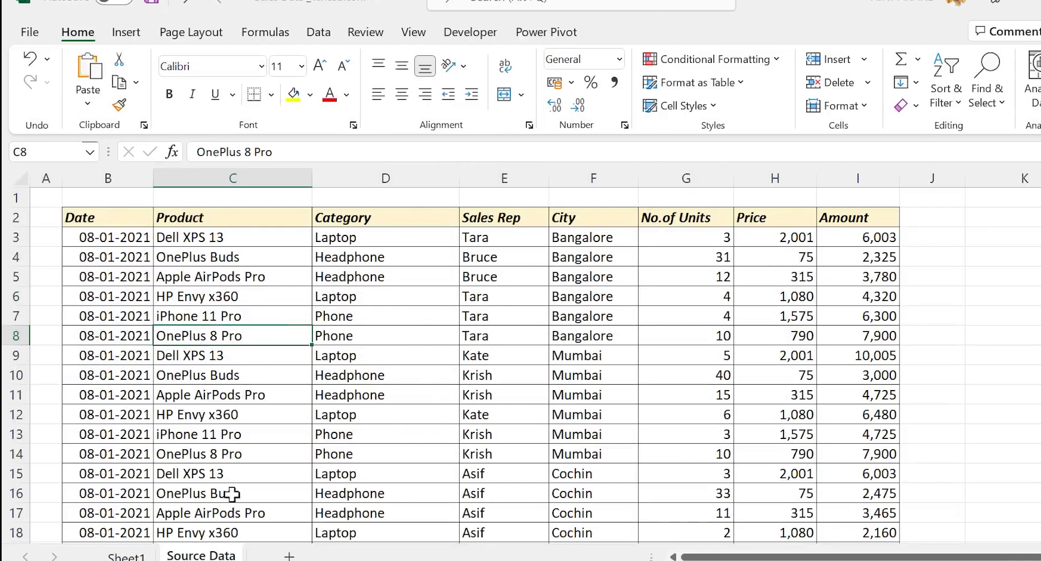
left_click(131, 555)
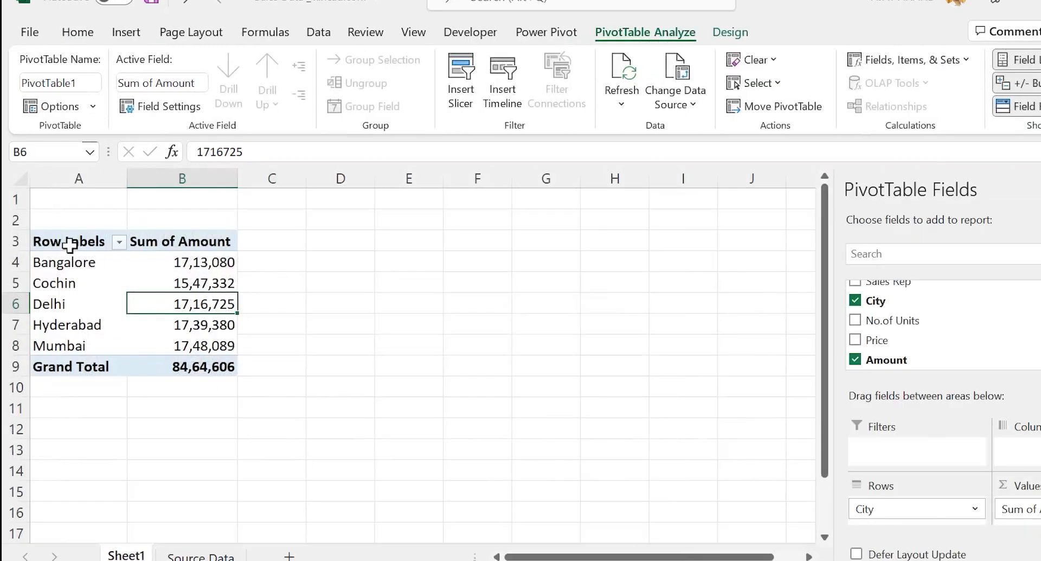
left_click_drag(75, 240, 184, 369)
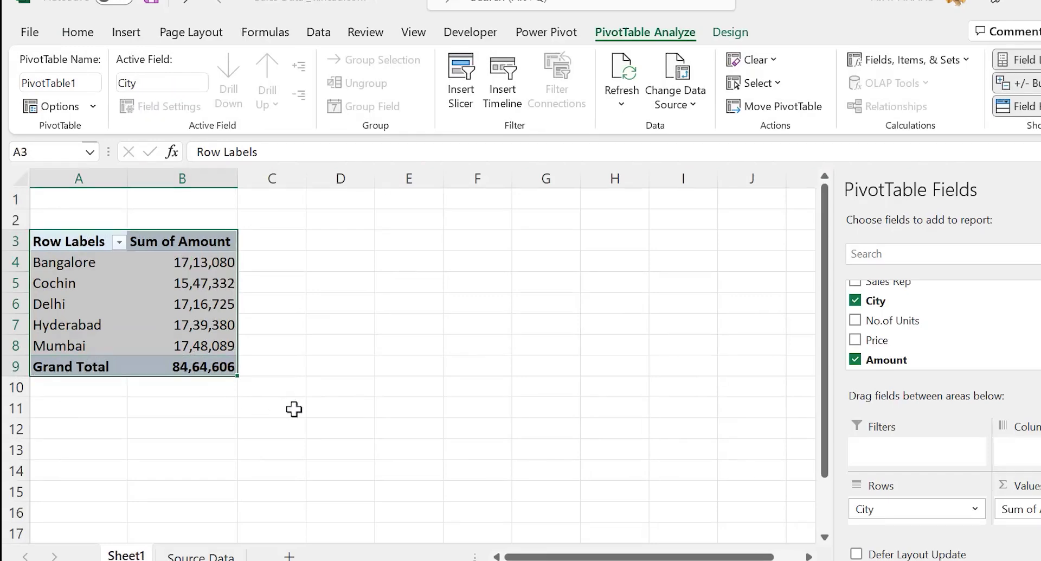
key("ctrl+c")
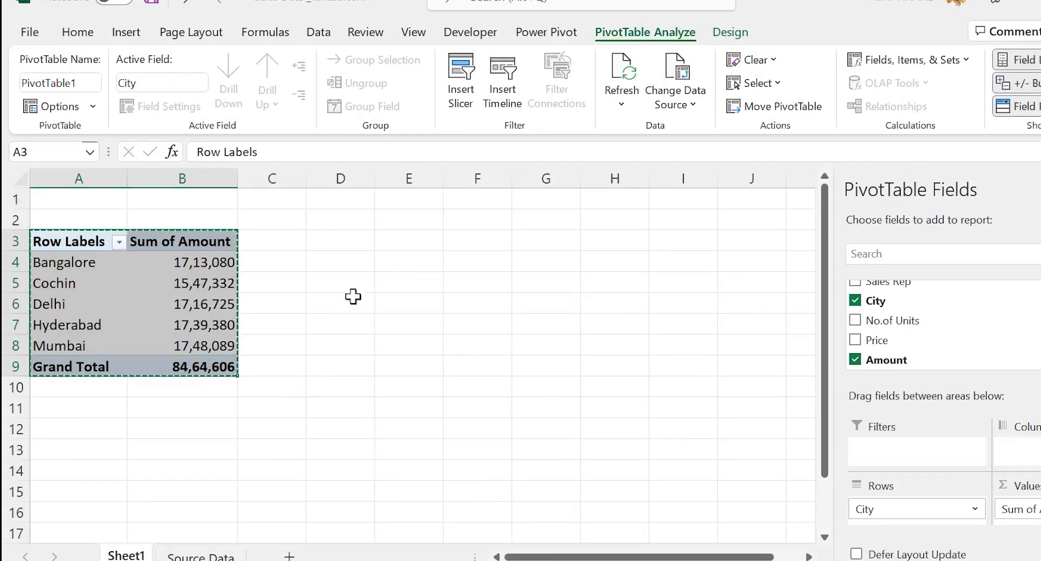
left_click(356, 244)
key("ctrl+v")
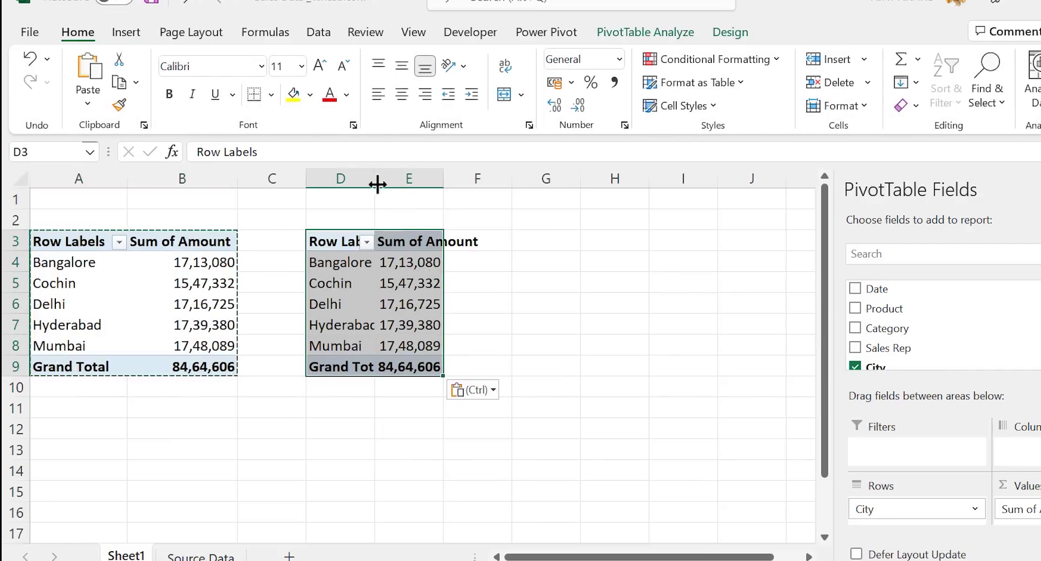
left_click_drag(375, 183, 402, 184)
mouse_move(504, 183)
left_mouse_down()
mouse_move(474, 182)
mouse_move(520, 182)
left_mouse_up()
left_click(599, 340)
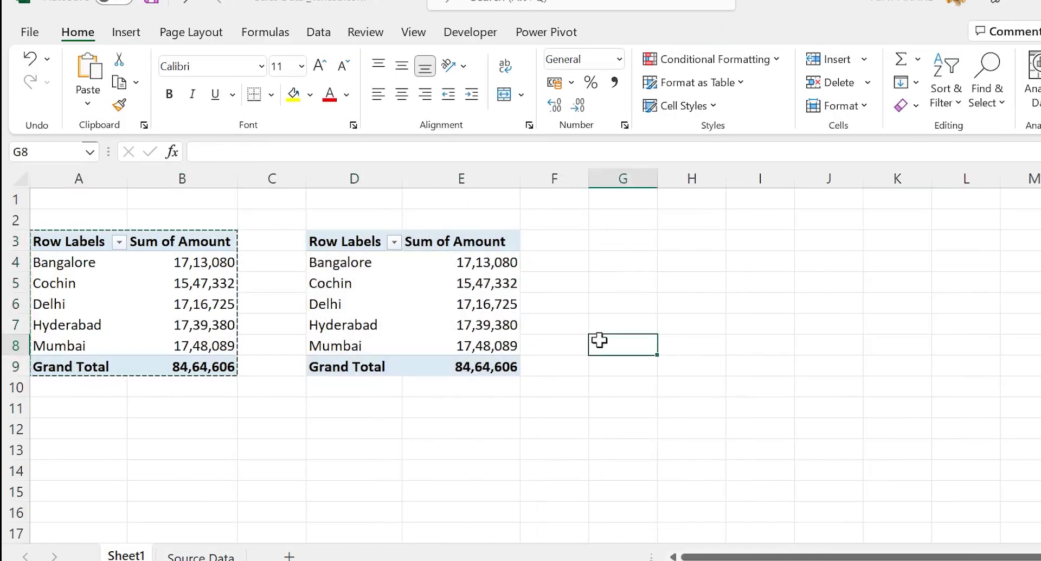
- Replace City with Product as the row field of the PivotTable at D3
left_click(375, 294)
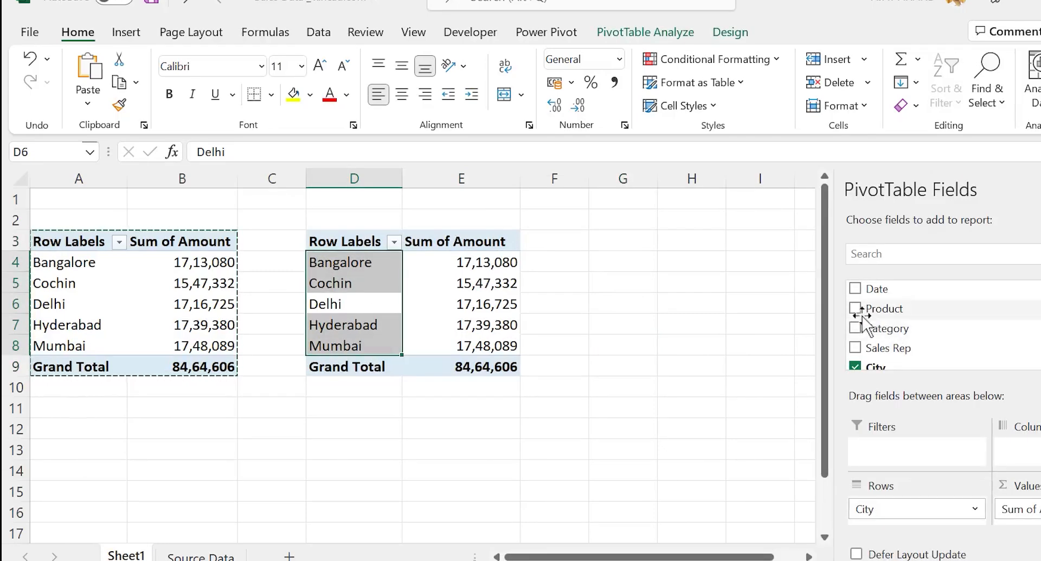
scroll(868, 325, "down", 1)
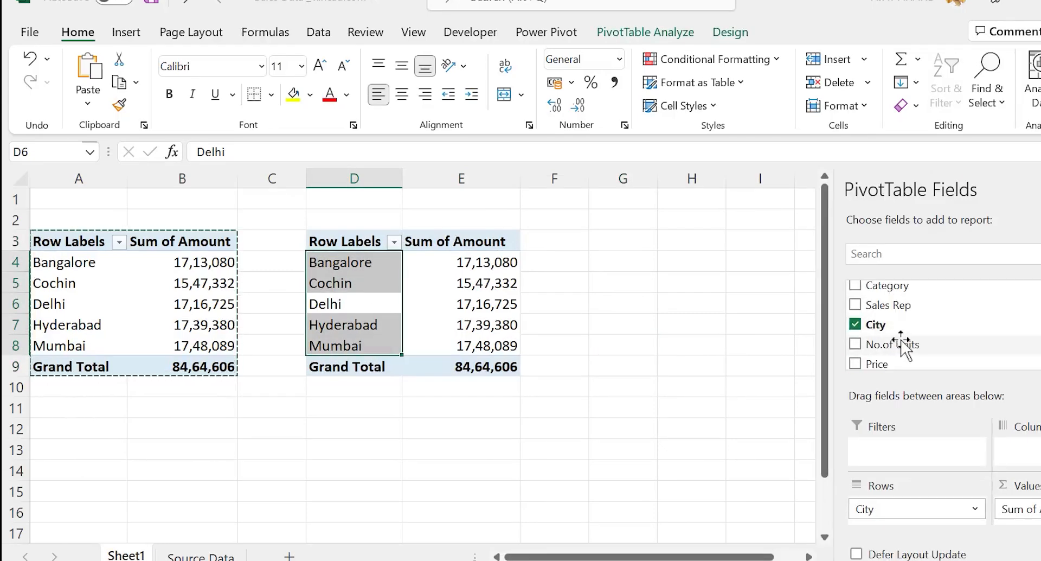
left_click(856, 324)
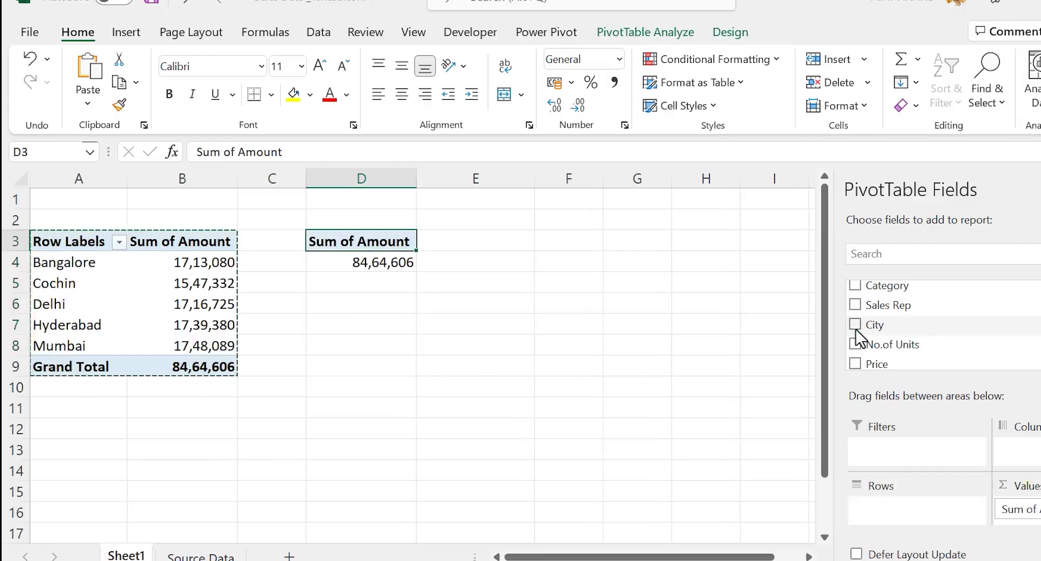
scroll(870, 332, "up", 1)
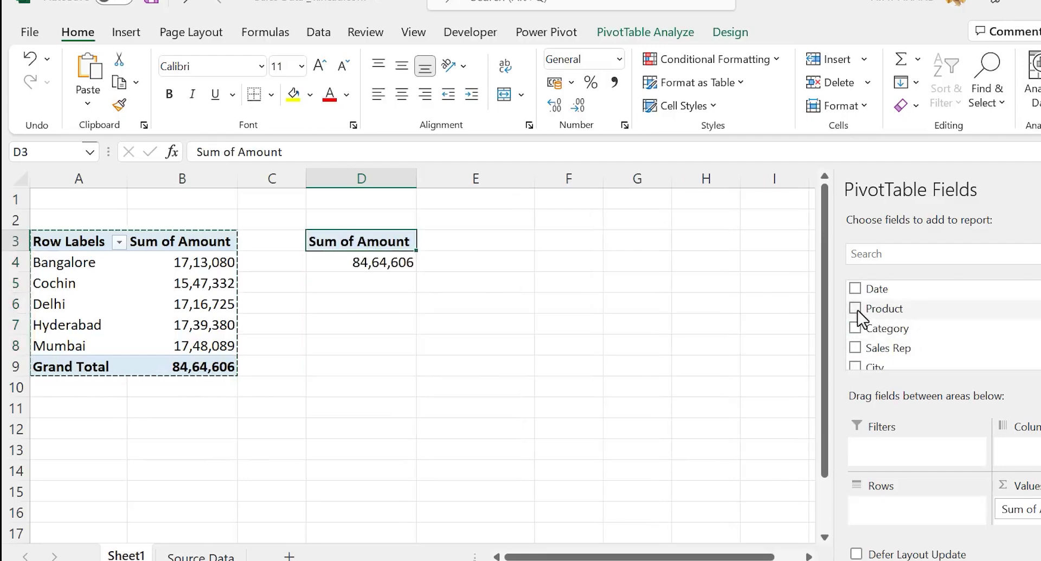
left_click(857, 310)
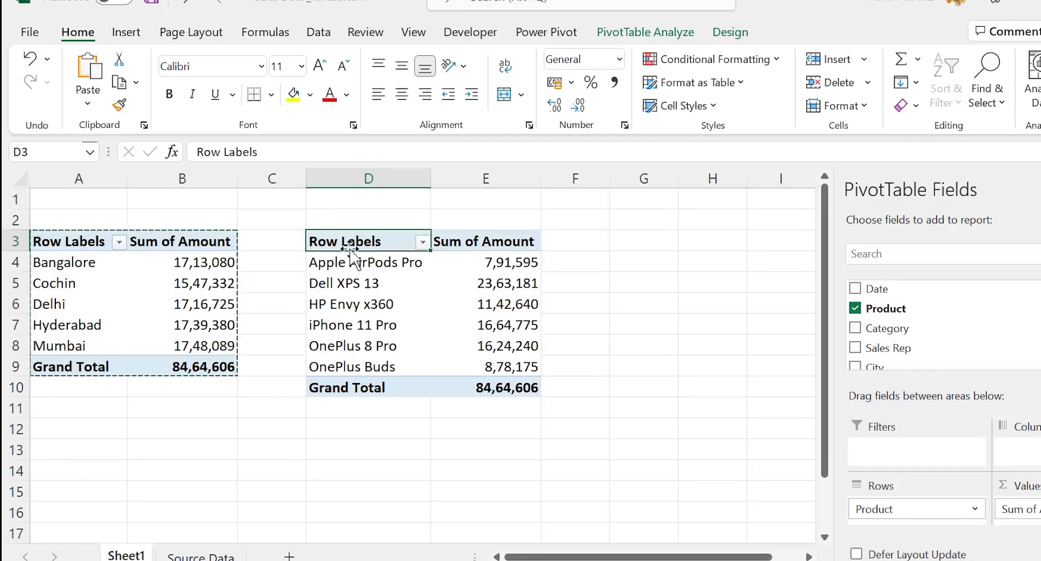
- Duplicate the product PivotTable at cell G3 and widen columns G and H for its contents
left_click_drag(349, 244, 502, 389)
key("ctrl+c")
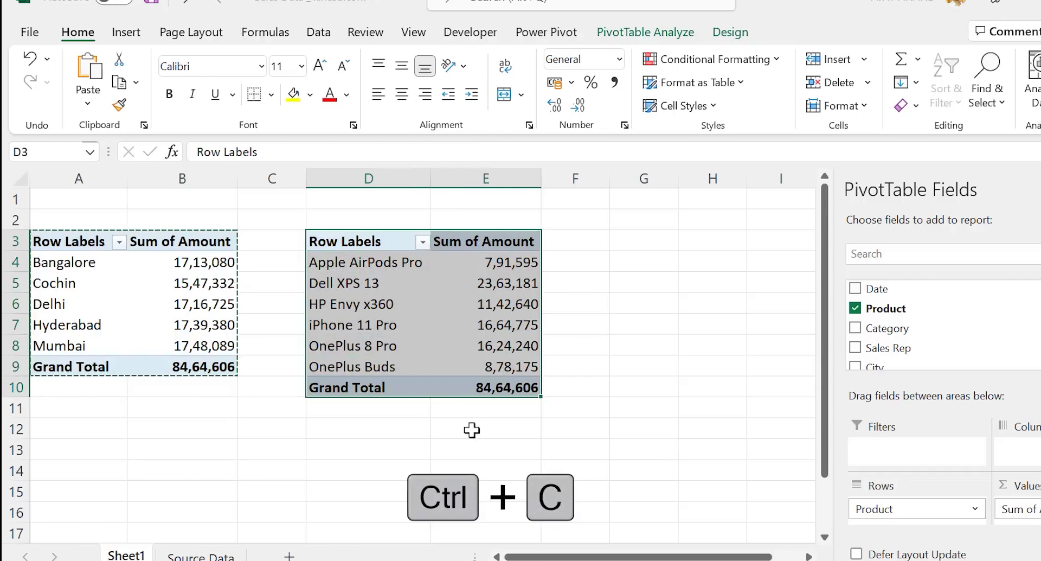
left_click(641, 239)
key("ctrl+v")
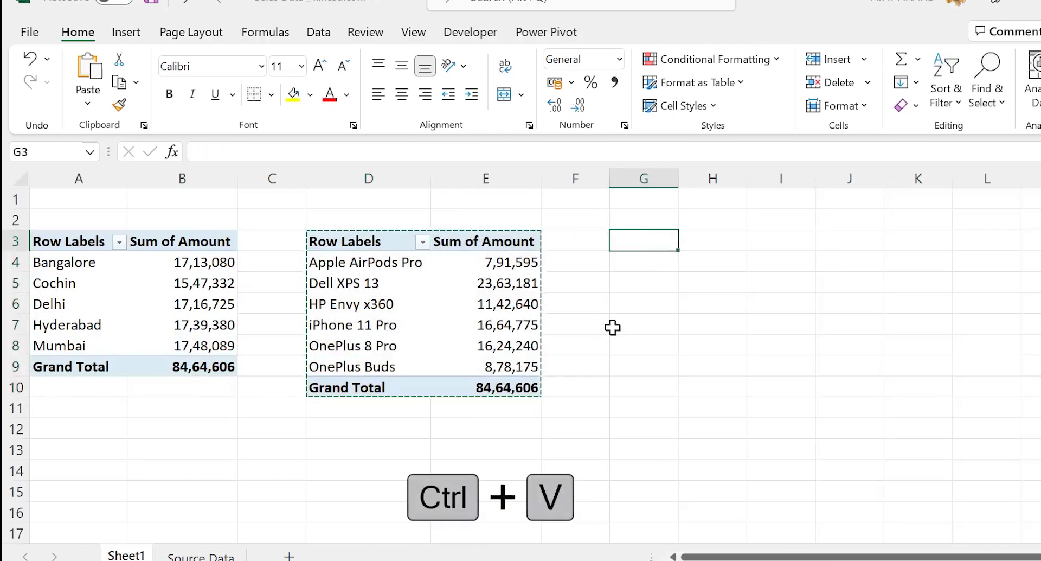
left_click(699, 445)
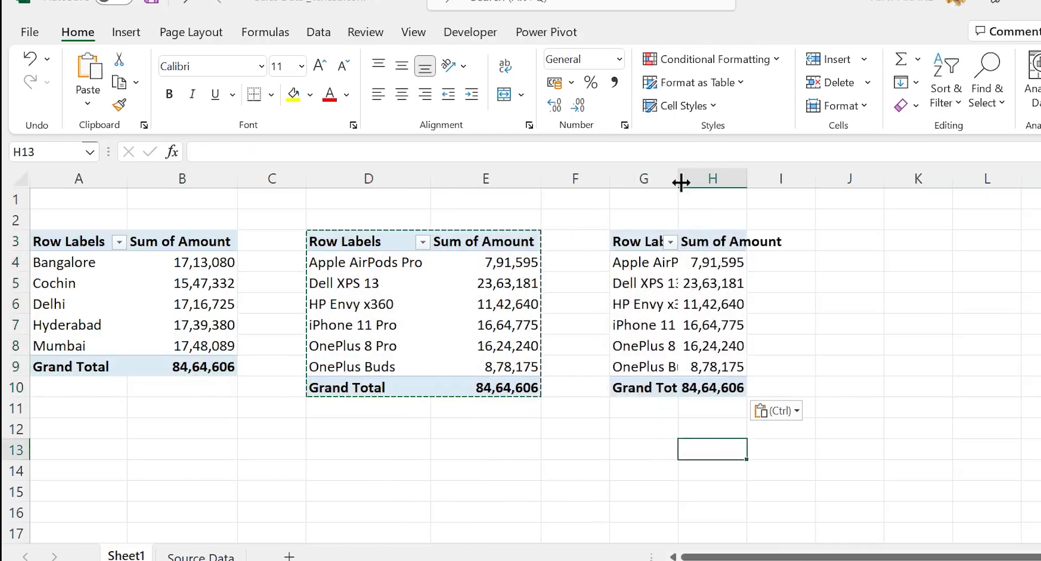
left_click_drag(679, 179, 721, 179)
left_click_drag(790, 179, 817, 179)
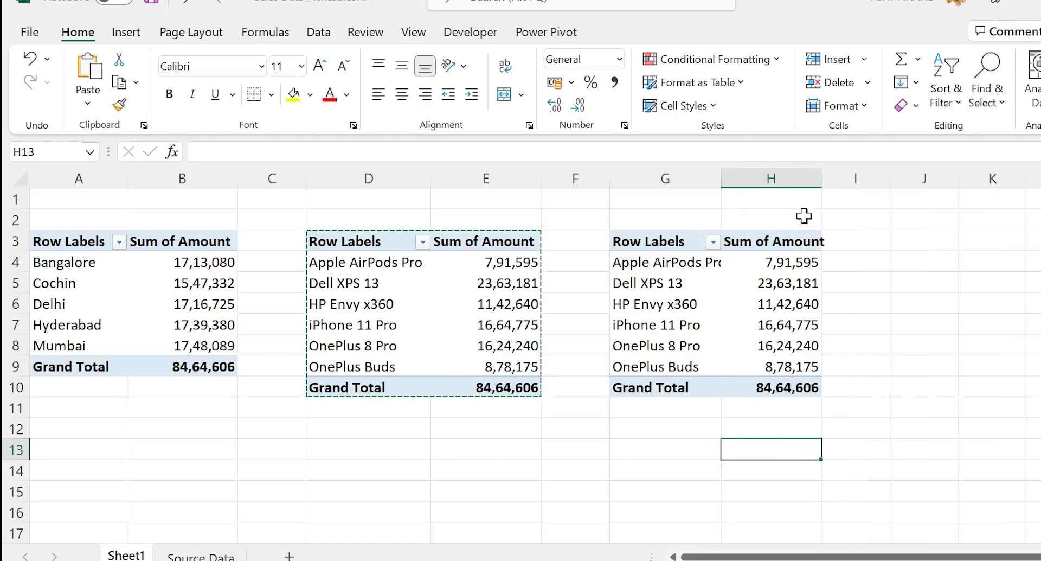
- Replace Product with Sales Rep as the row field of the PivotTable at G3
scroll(867, 556, "right", 1)
scroll(774, 419, "right", 1)
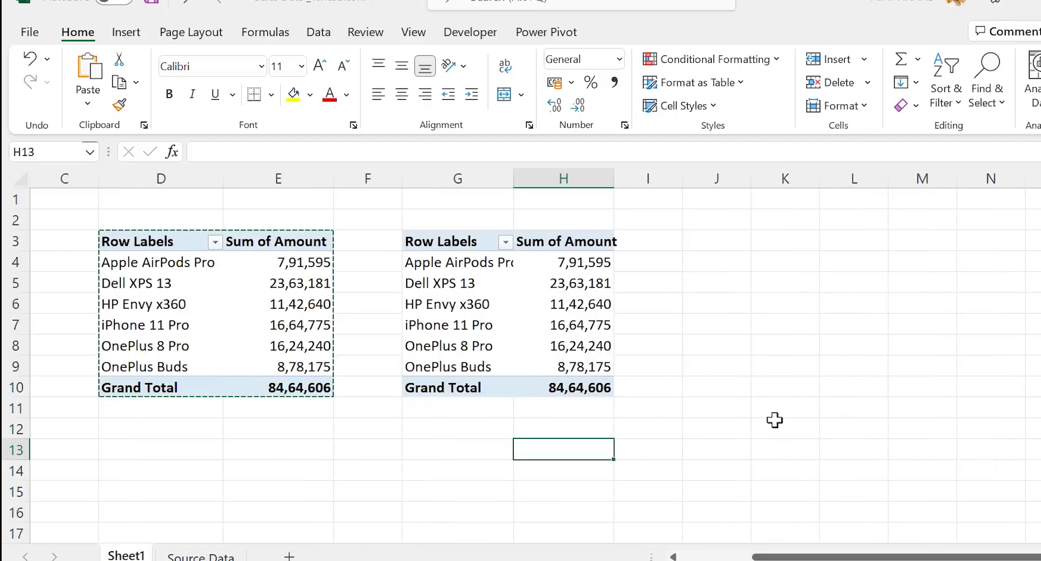
left_click(575, 307)
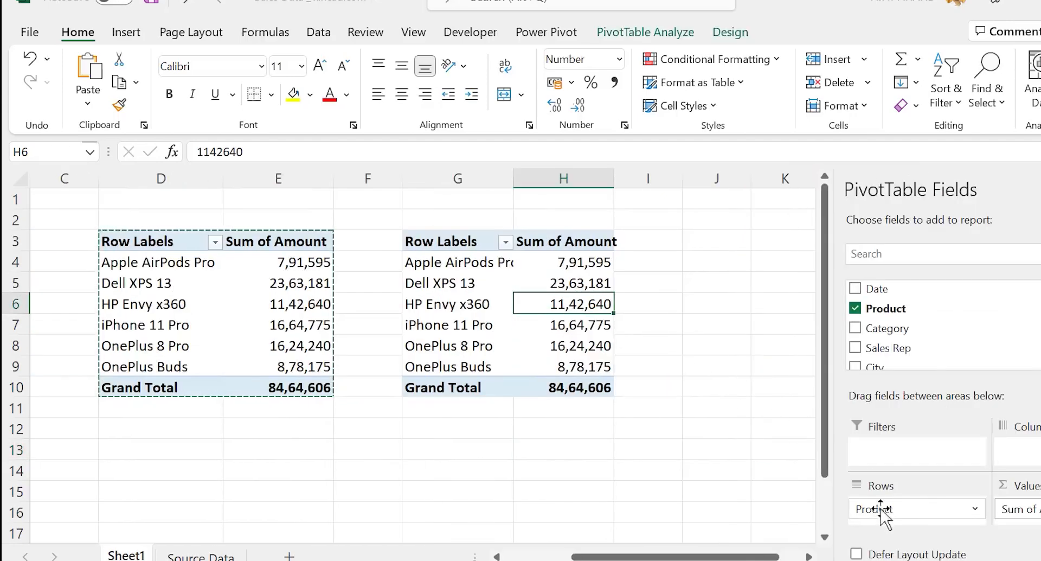
left_click_drag(902, 518, 759, 495)
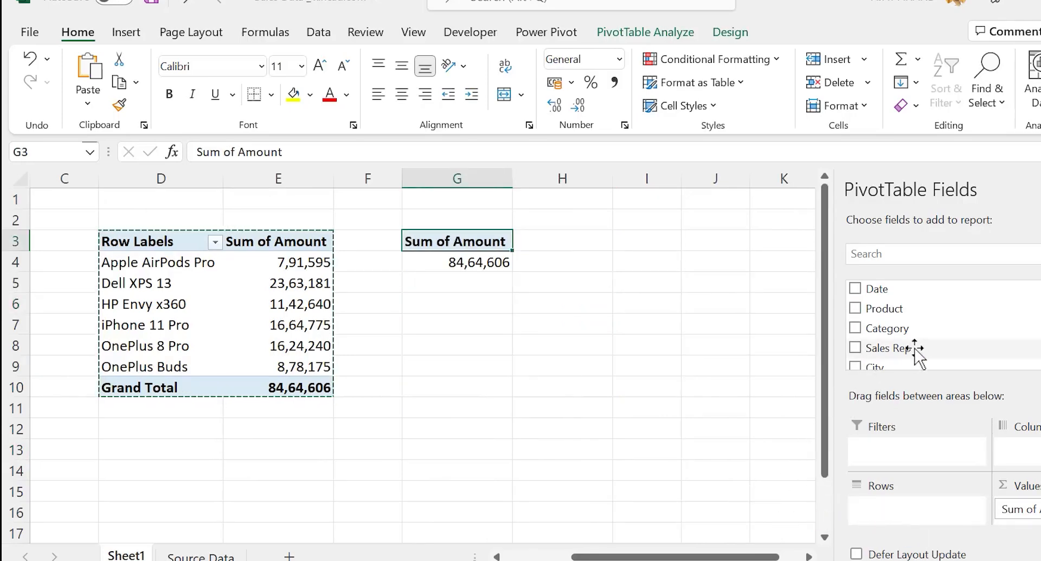
left_click(855, 347)
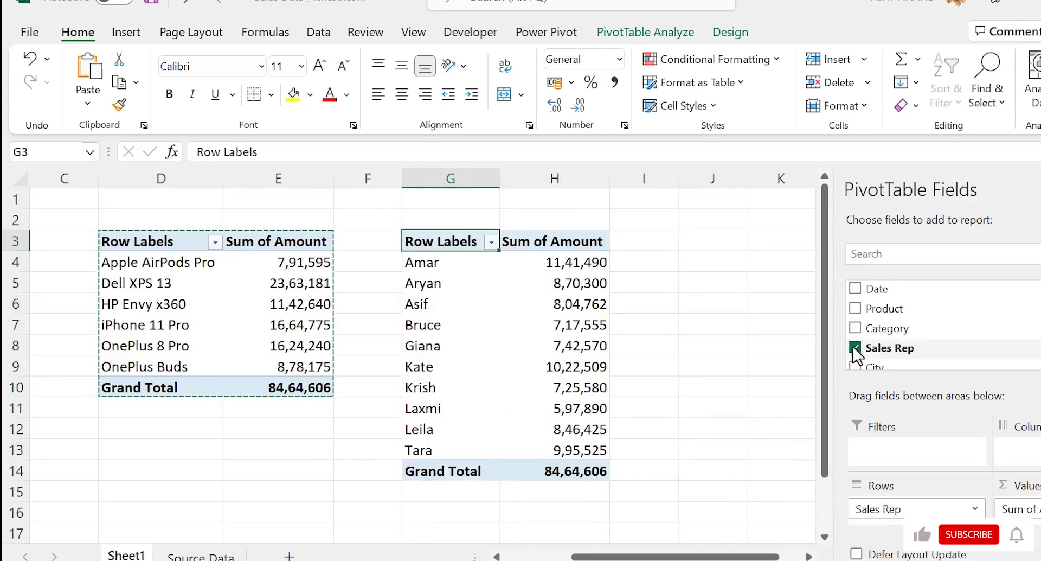
- Duplicate the whole sales rep PivotTable, including its grand total, at cell J3
mouse_move(518, 367)
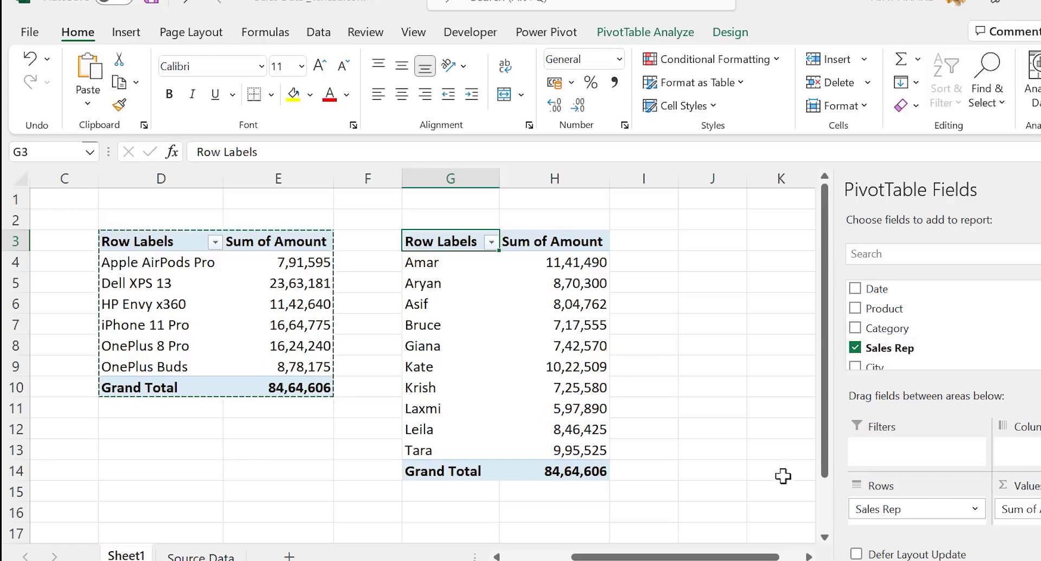
left_click_drag(746, 557, 775, 557)
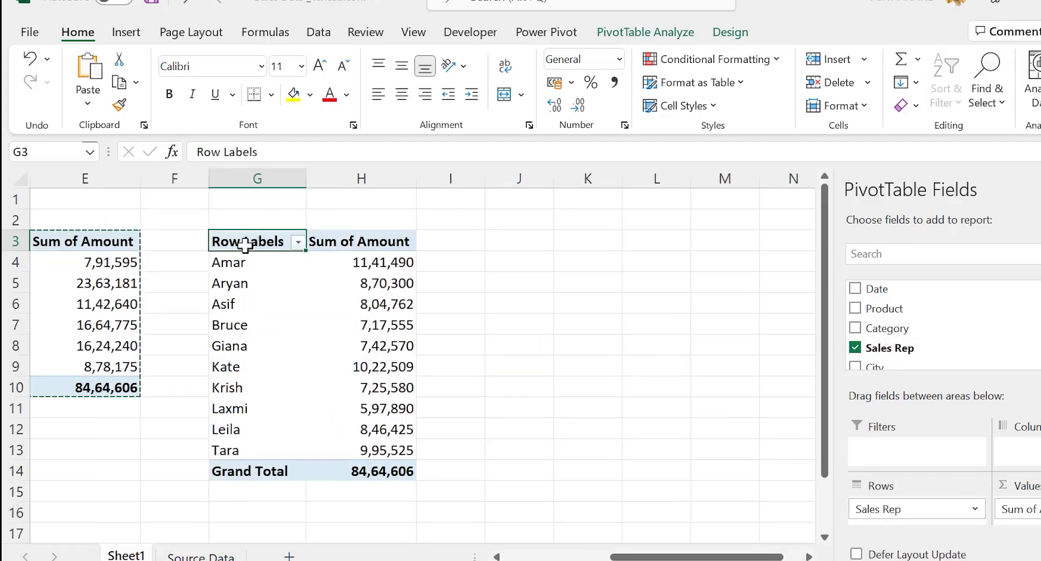
left_click_drag(245, 244, 397, 471)
key("ctrl+c")
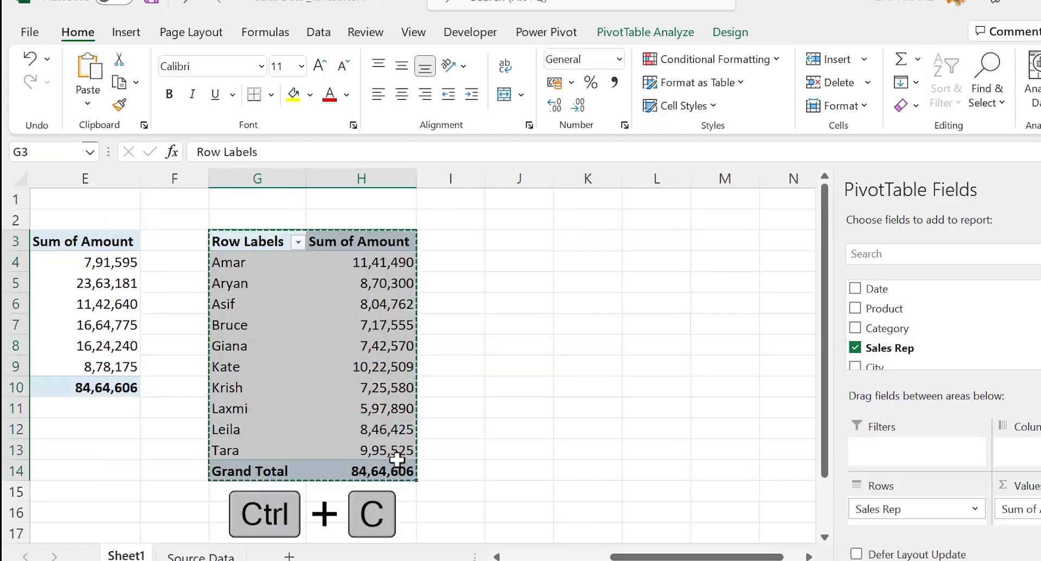
left_click(518, 243)
key("ctrl+v")
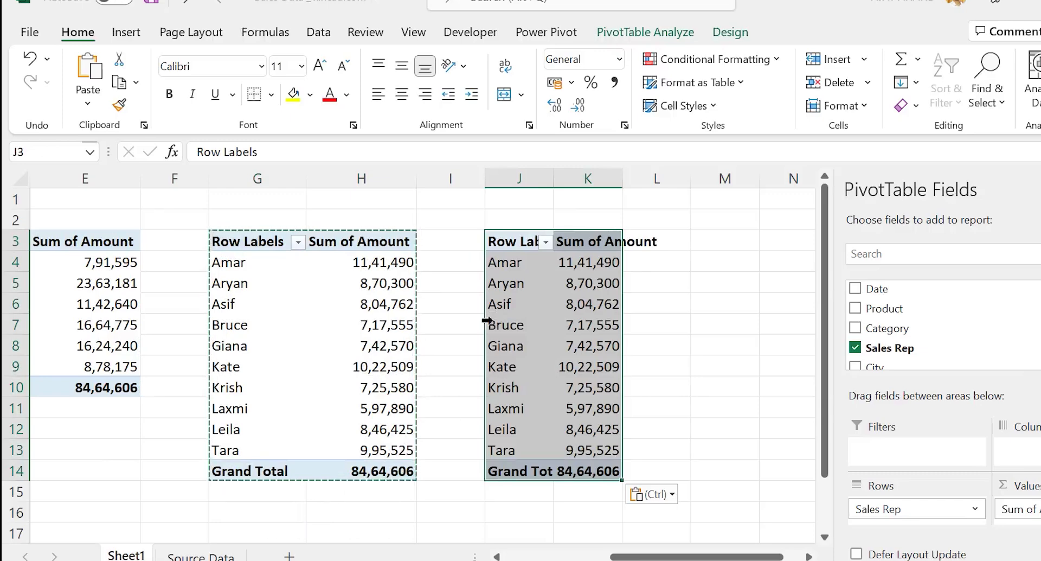
- Replace Sales Rep with Category as the row field of the PivotTable at J3
left_click(855, 347)
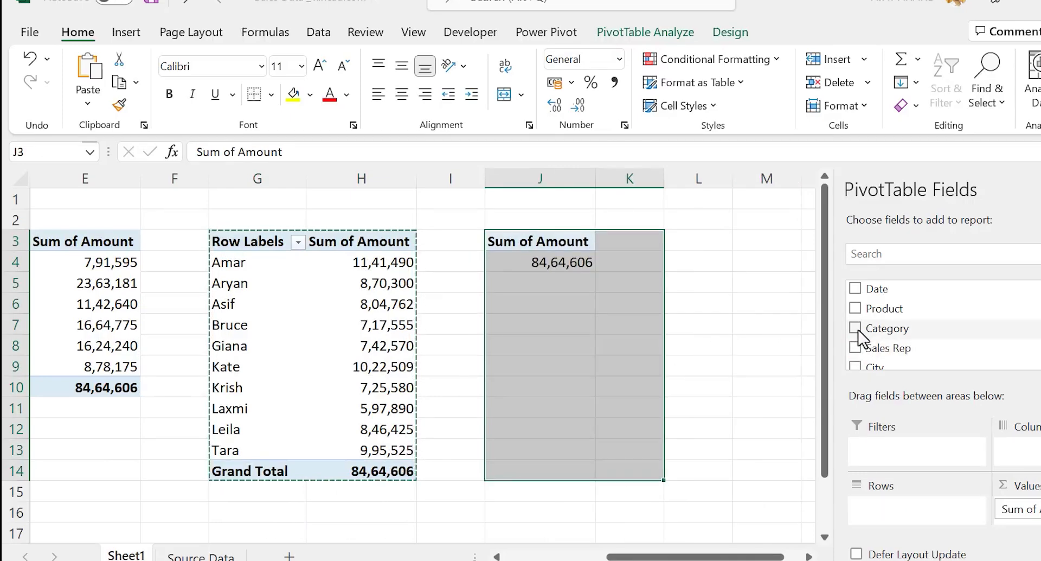
left_click(855, 328)
left_click(705, 367)
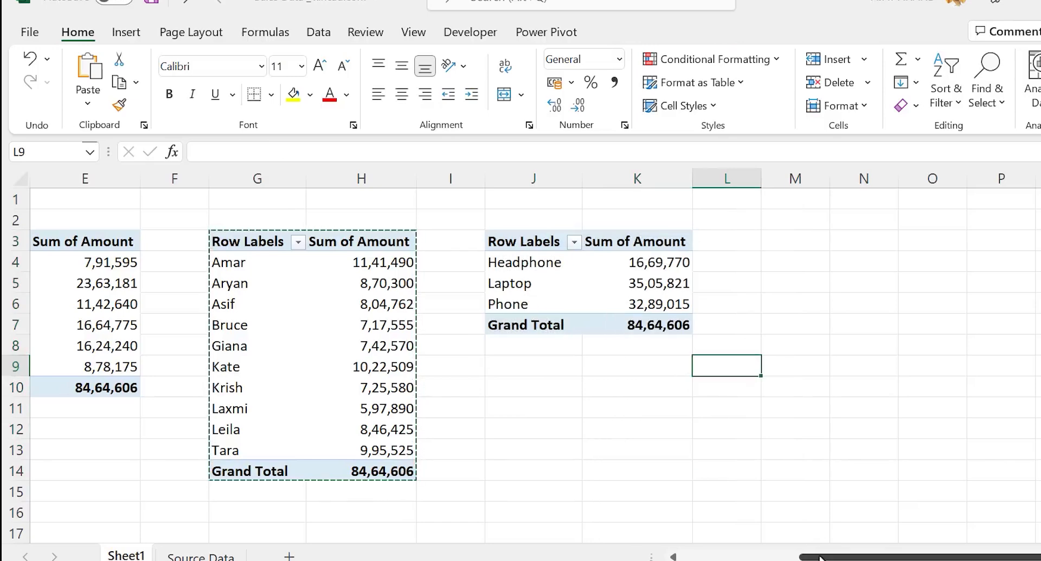
- Duplicate the whole category PivotTable, including its grand total, at cell M3
left_click_drag(821, 557, 860, 549)
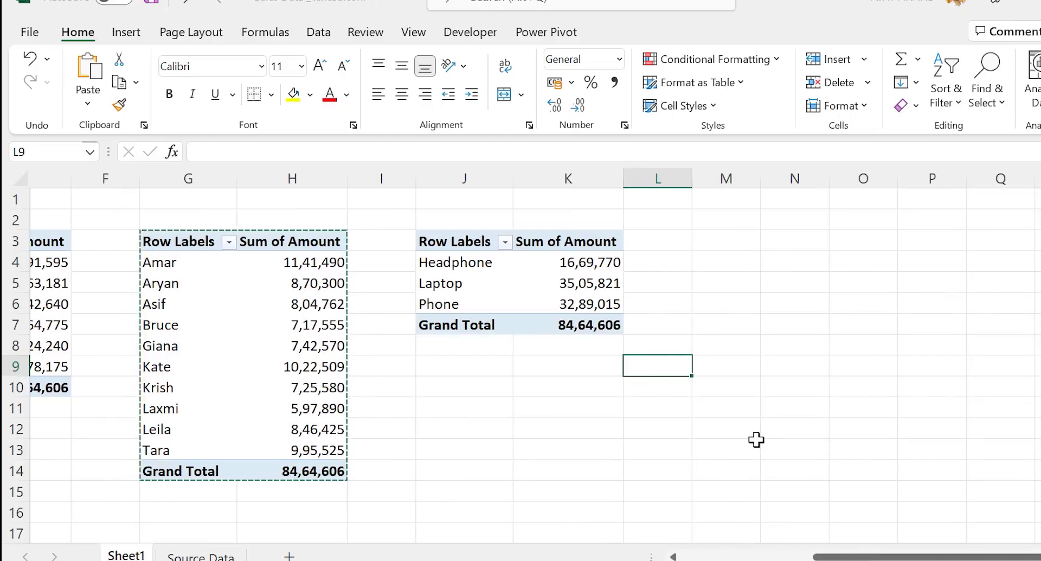
left_click_drag(444, 241, 568, 323)
key("ctrl+c")
left_click(717, 245)
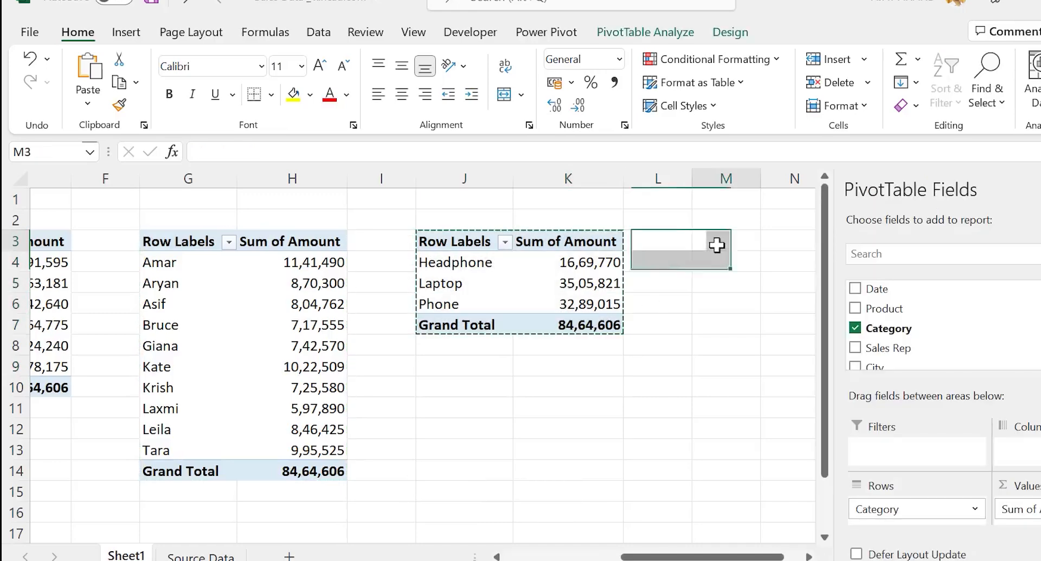
key("ctrl+v")
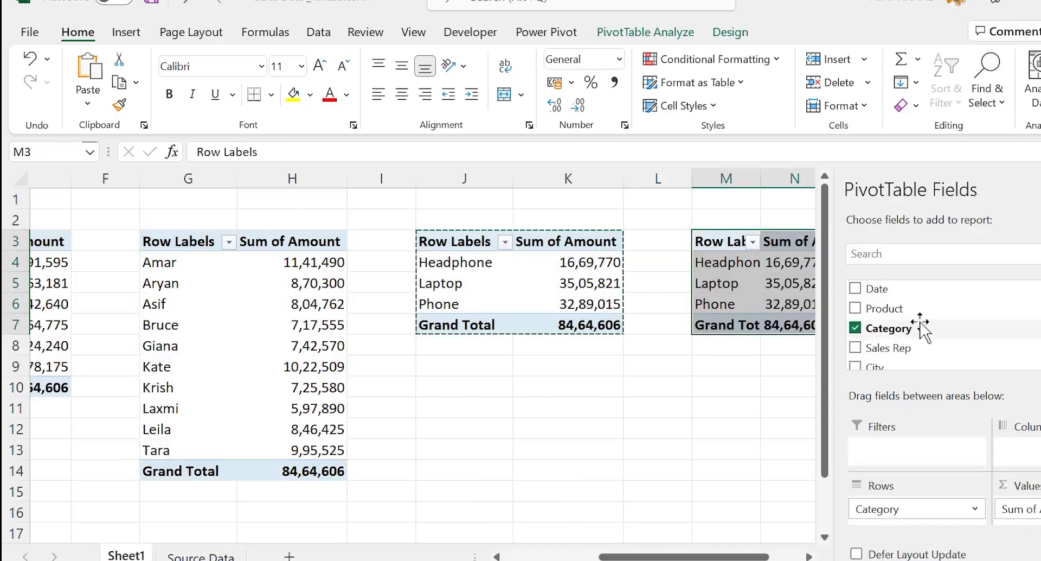
- Replace Category with Date as the row field of the PivotTable at M3
left_click(856, 328)
left_click(808, 556)
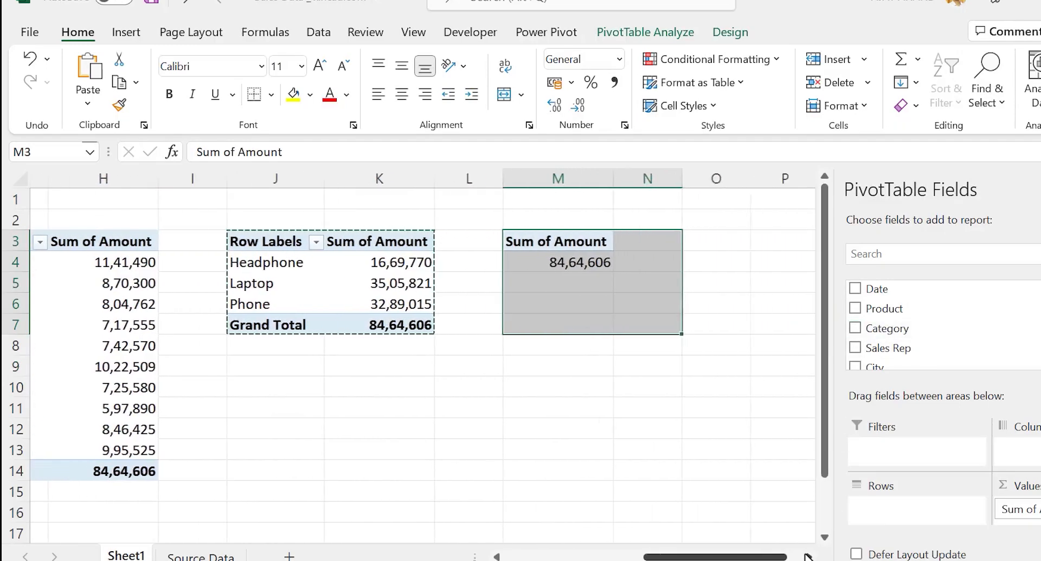
left_click(808, 556)
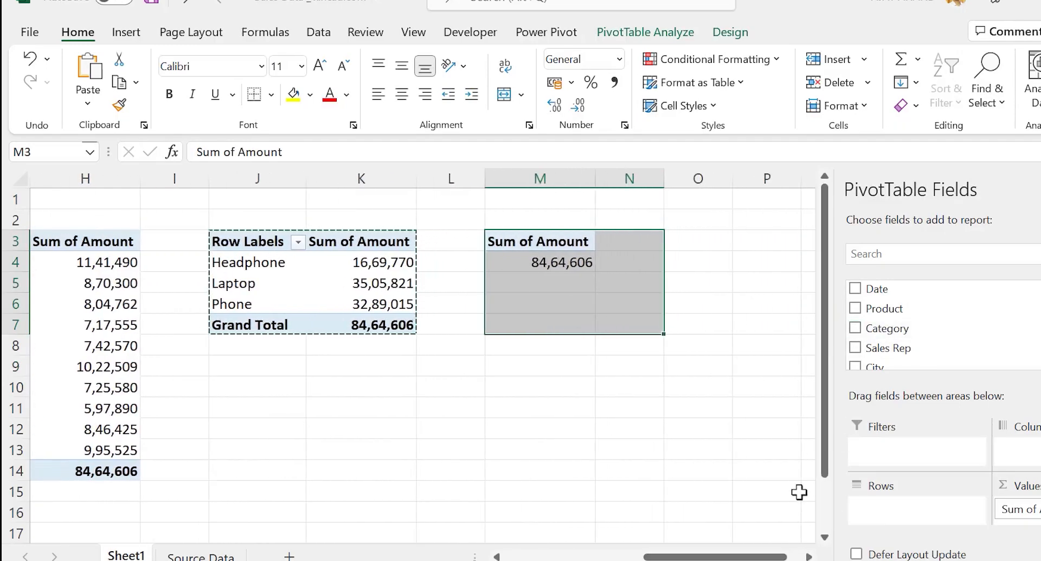
left_click(857, 290)
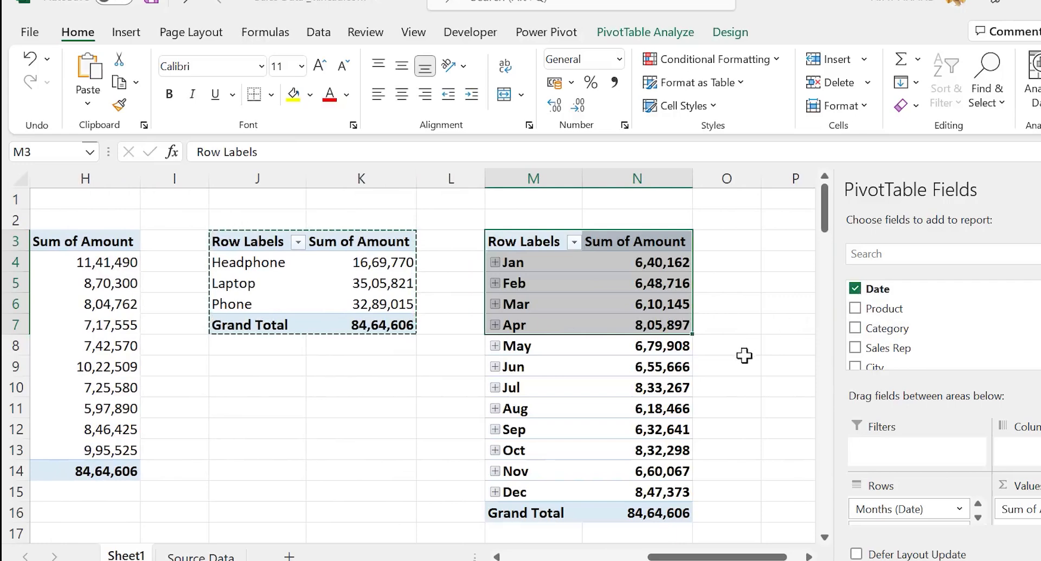
- Remove the Date and Days fields from the rows of the PivotTable at M3, keeping only Months
left_click(765, 356)
left_click(546, 328)
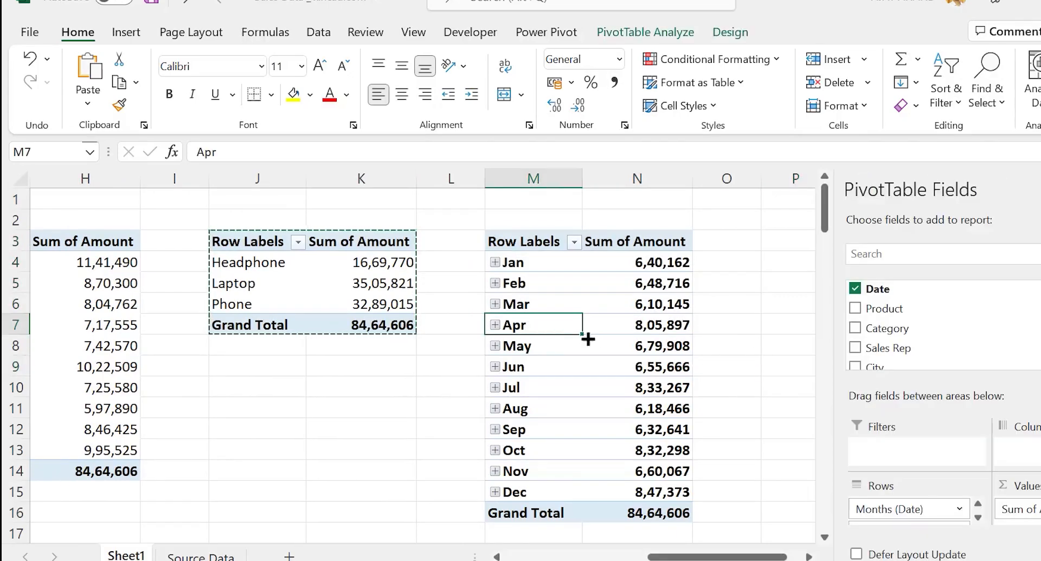
left_click_drag(982, 409, 988, 337)
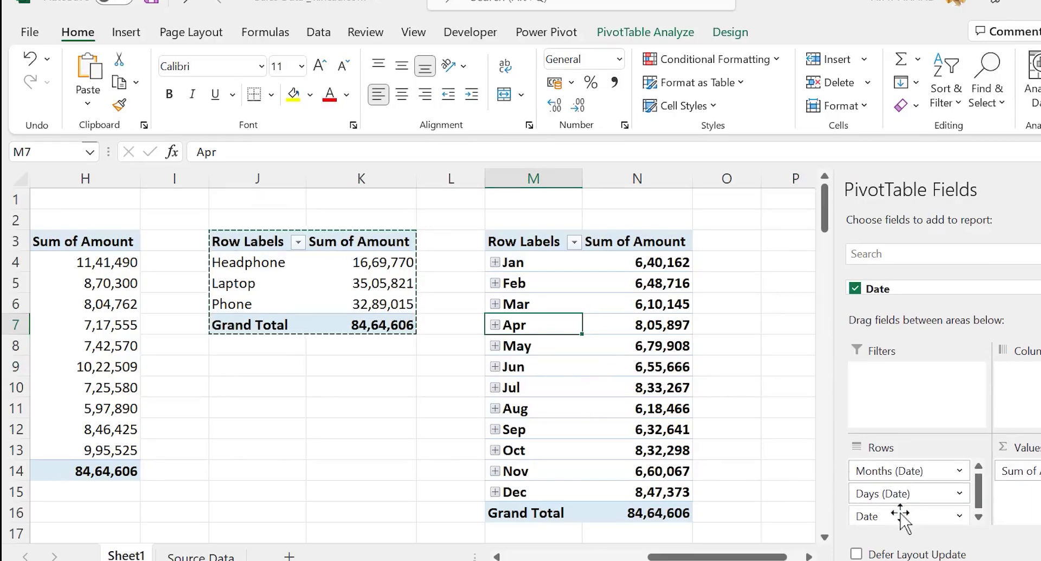
left_click_drag(873, 515, 770, 501)
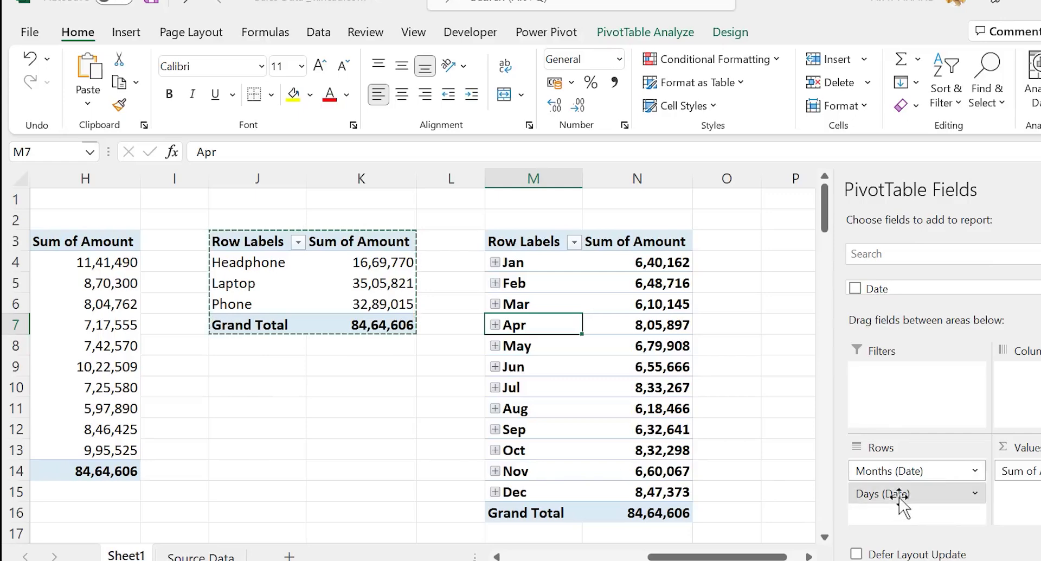
left_click_drag(880, 491, 772, 460)
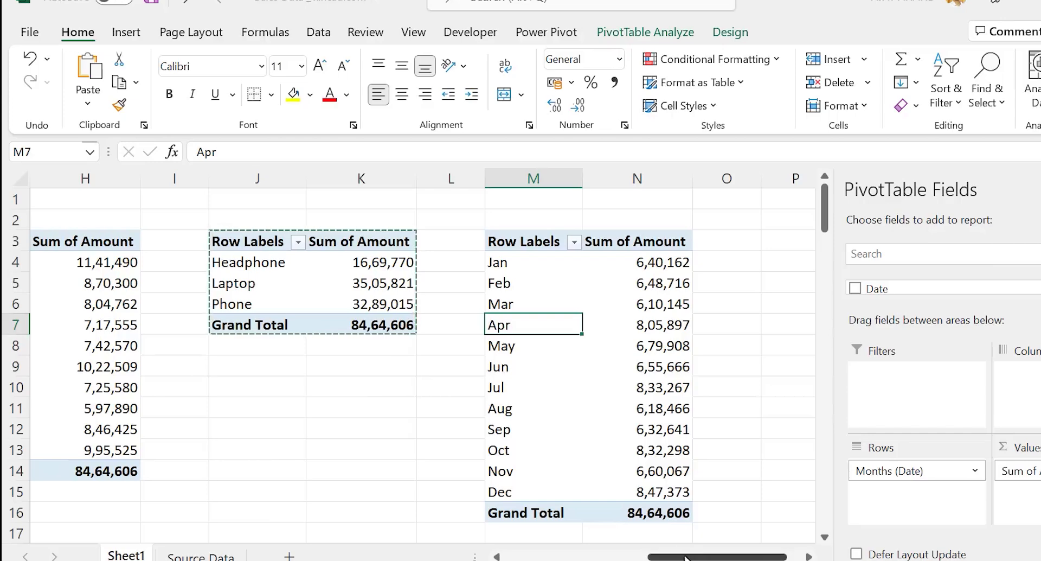
- Name the city PivotTable at A3 "City"
left_click_drag(686, 557, 488, 556)
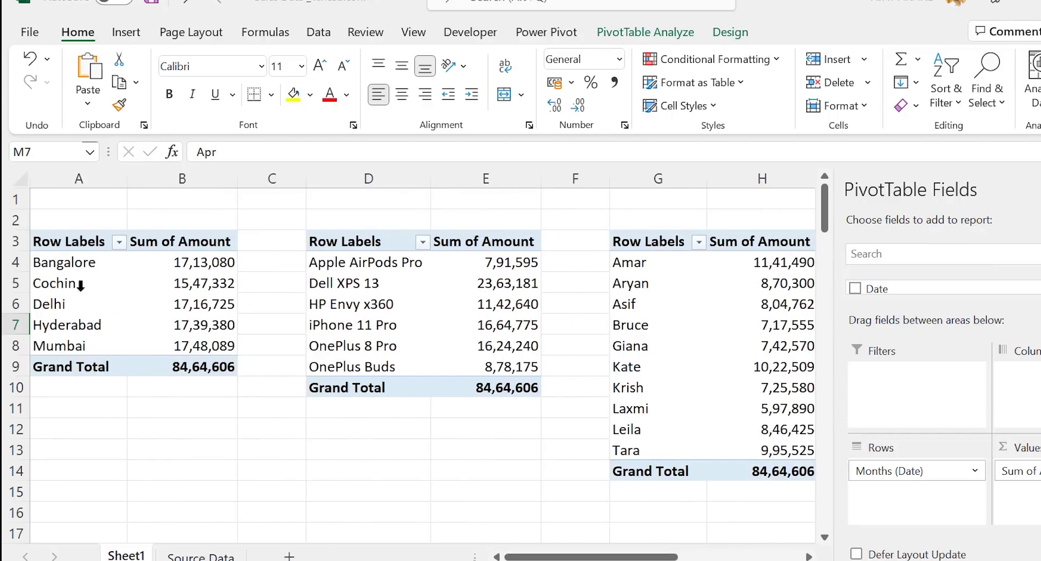
left_click(204, 302)
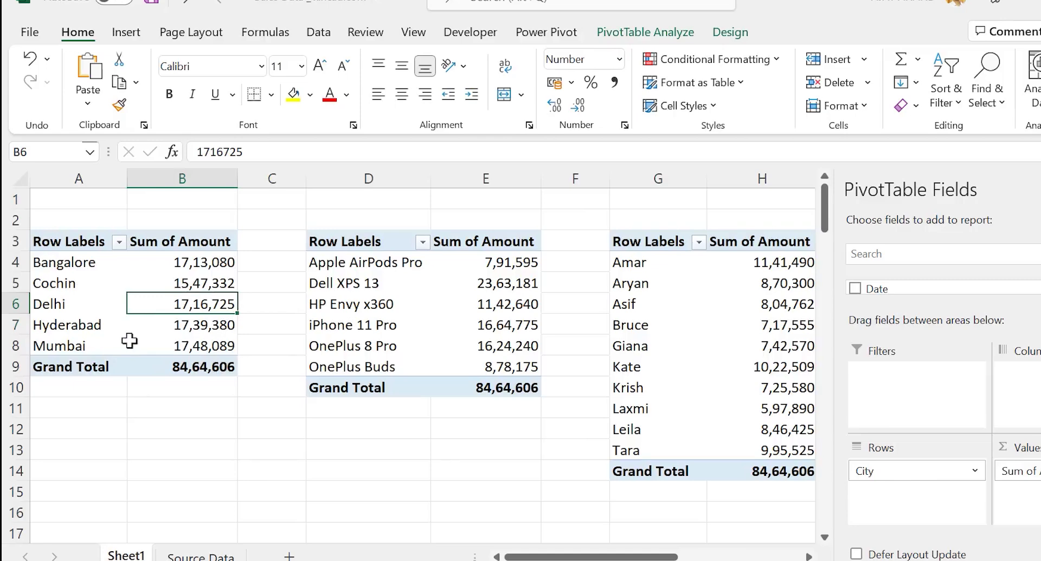
left_click(644, 34)
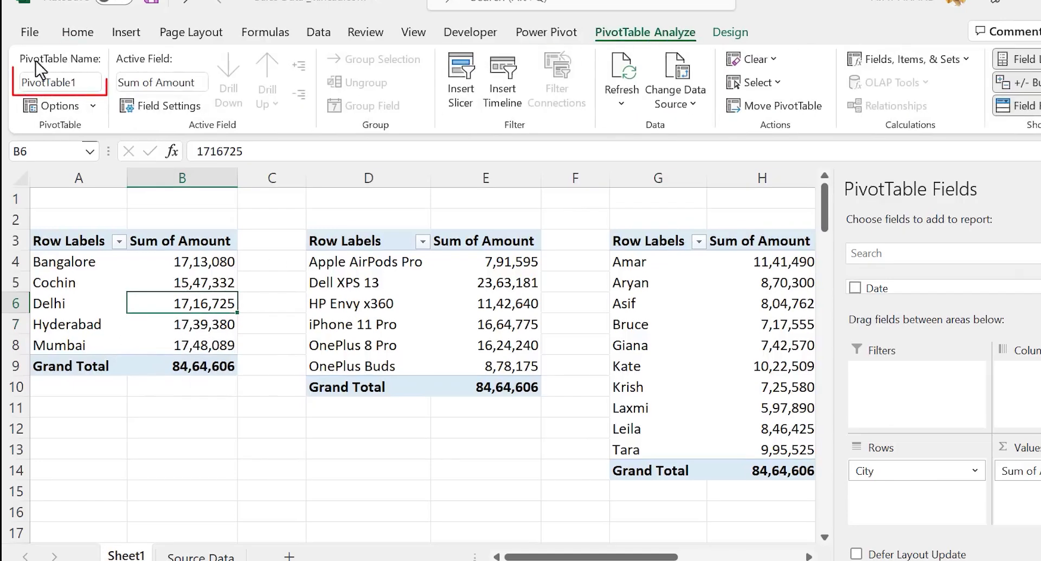
double_click(81, 81)
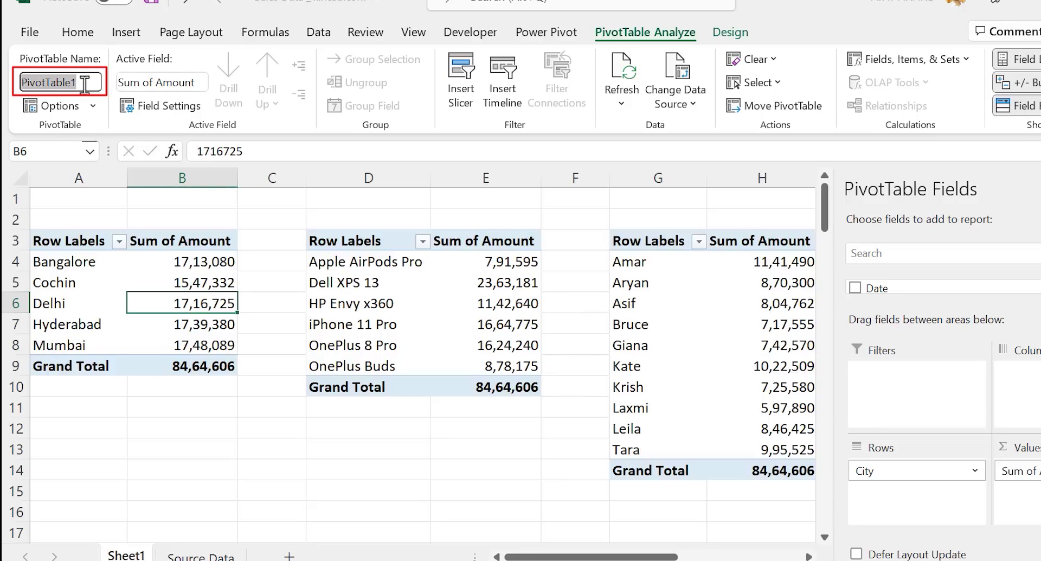
type("City")
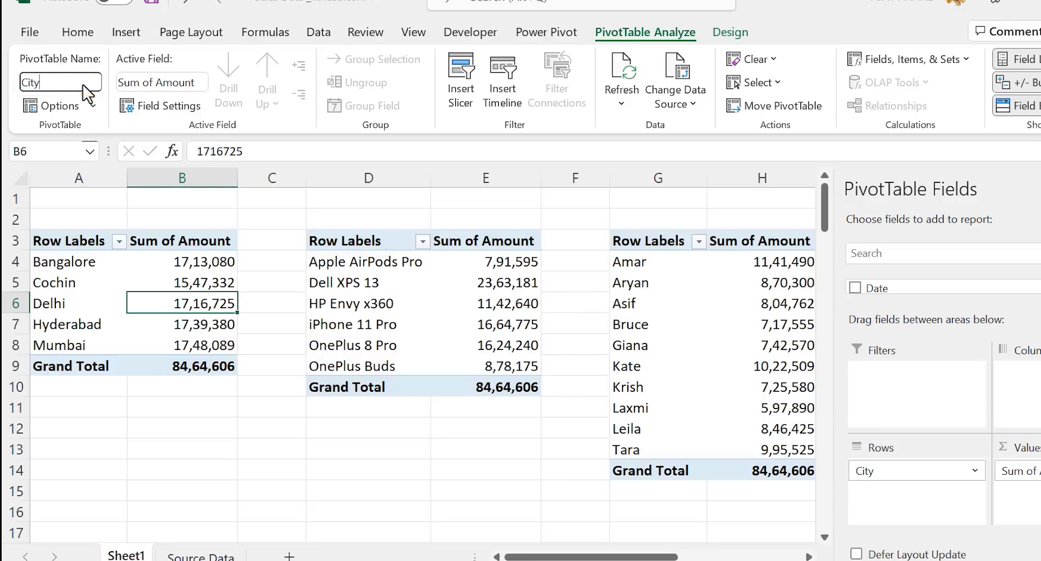
key("Return")
- Name the product PivotTable at D3 "Product"
left_click(498, 312)
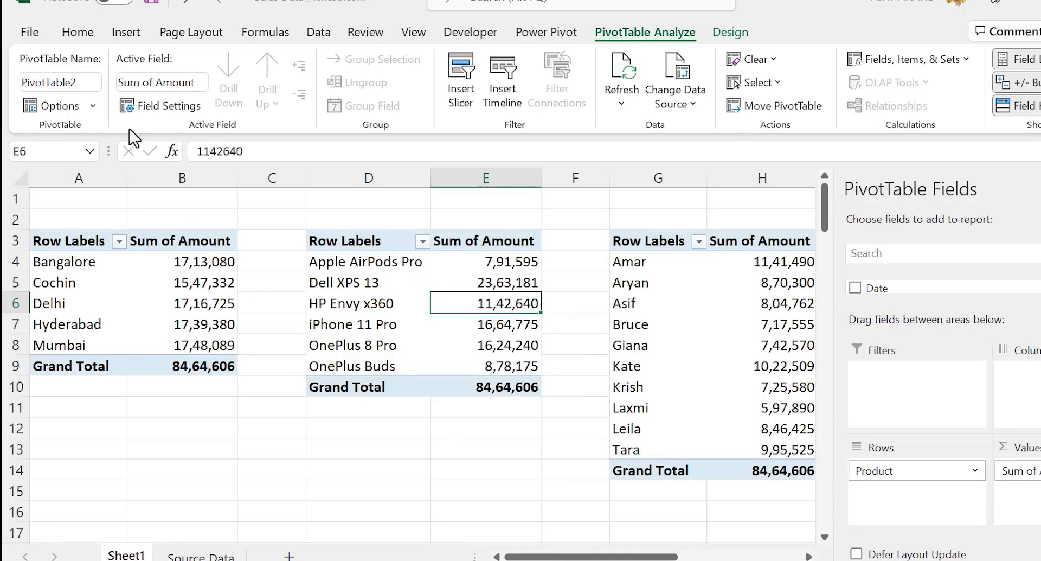
double_click(81, 81)
key("BackSpace")
type("Product")
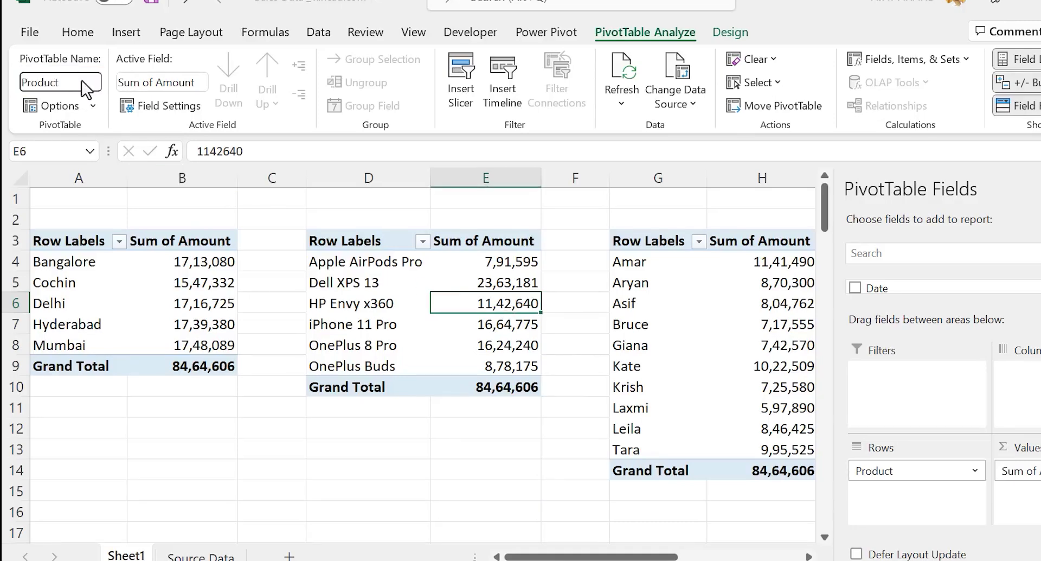
key("Return")
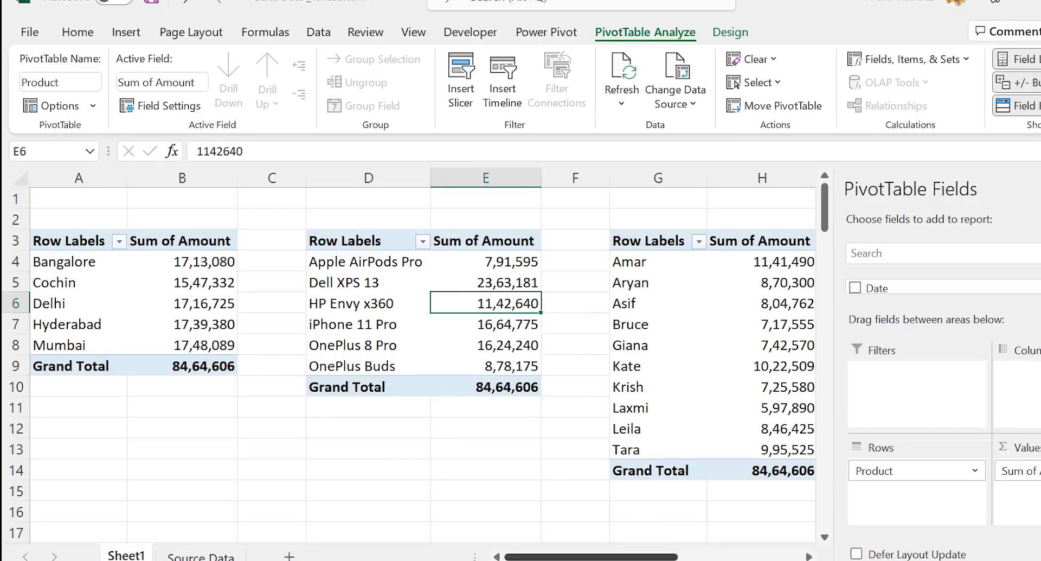
- Name the sales rep PivotTable at G3 "SalesRep"
left_click(809, 557)
left_click(809, 557)
left_click(809, 557)
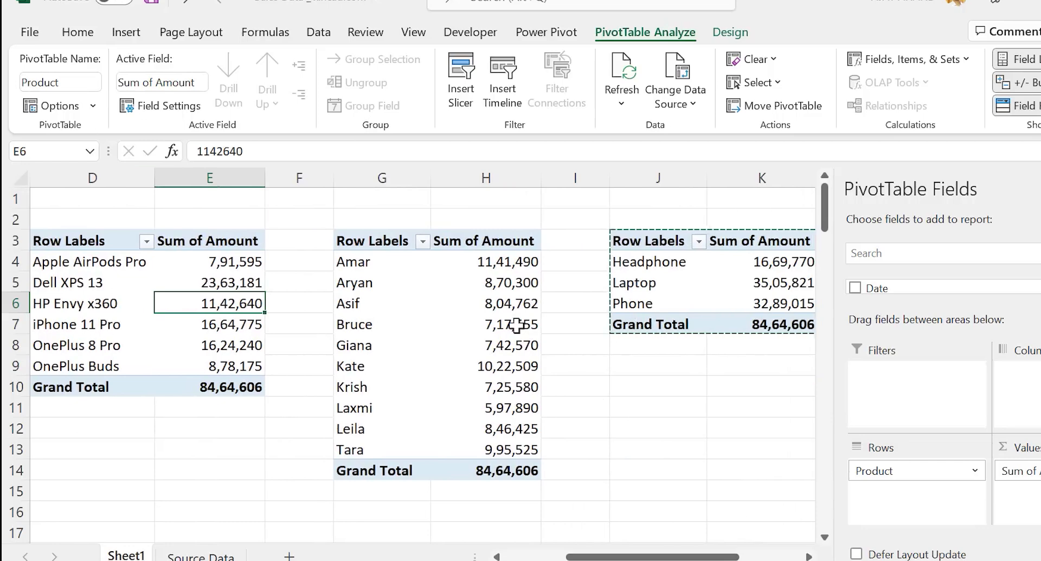
left_click(450, 324)
double_click(78, 80)
type("SalesRe")
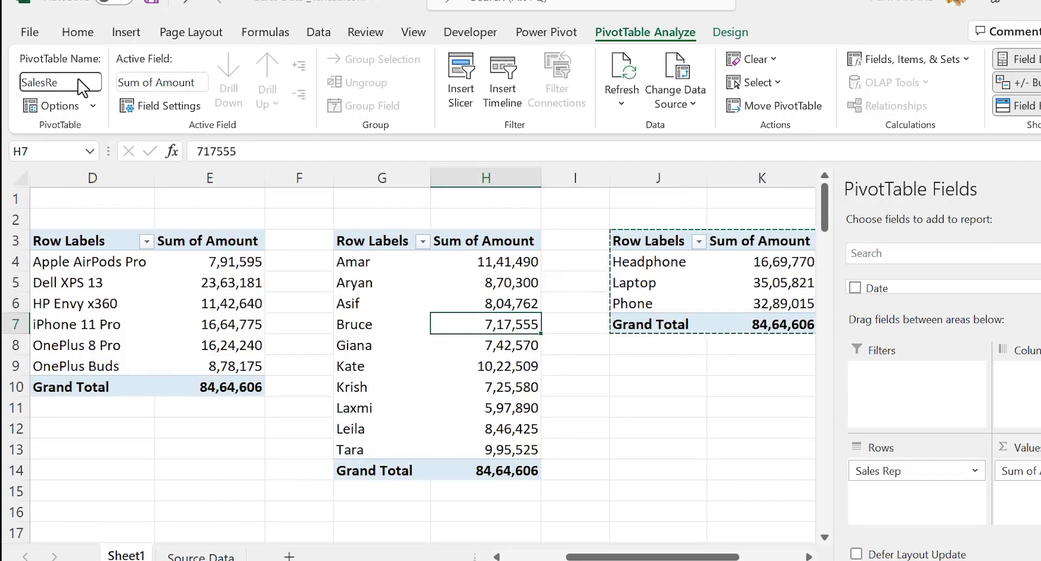
type("p")
key("Return")
- Name the category PivotTable at J3 "Category"
left_click(784, 283)
left_click(86, 82)
type("Cat")
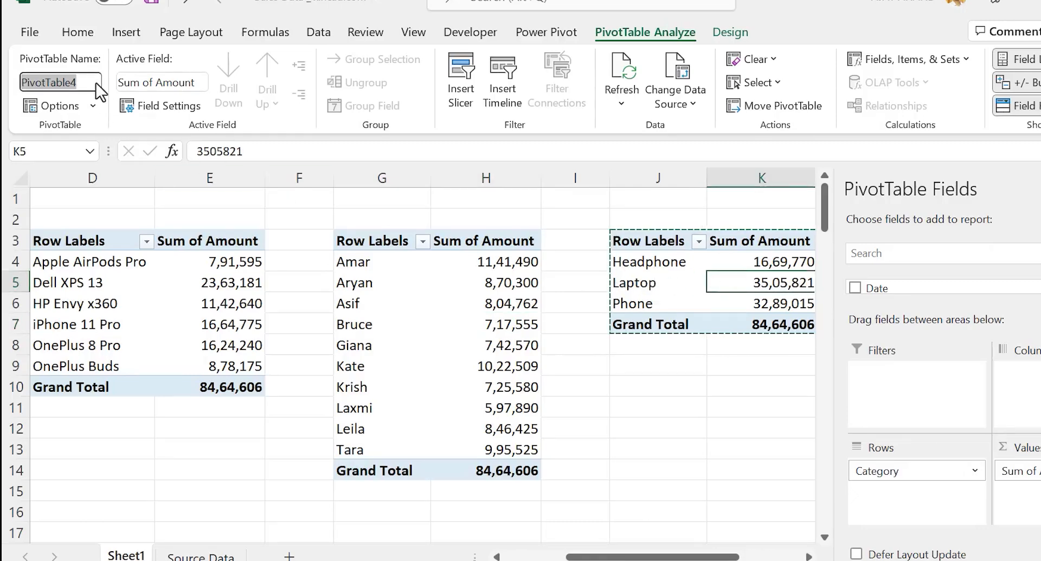
type("ory")
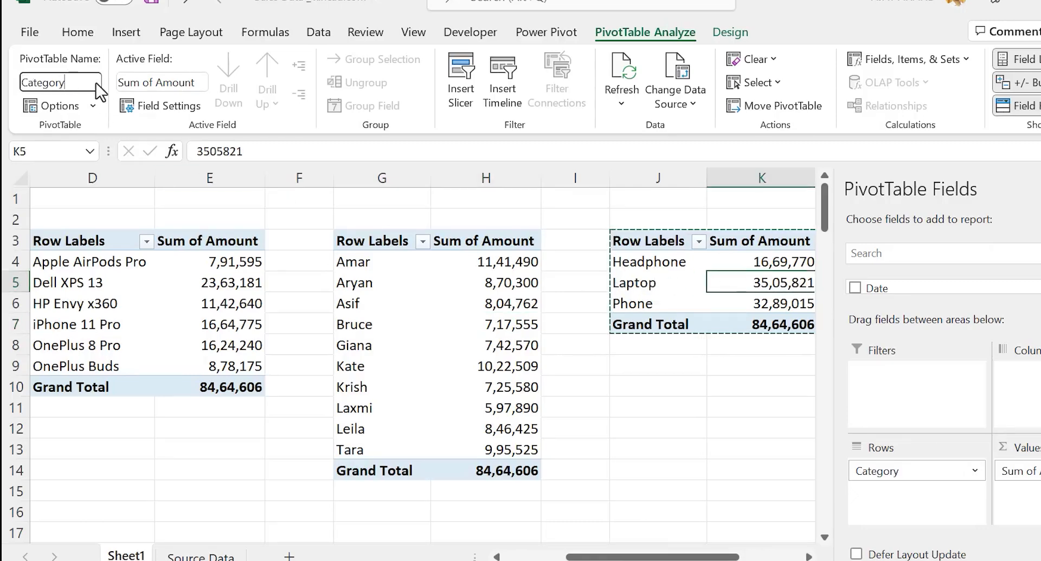
key("Return")
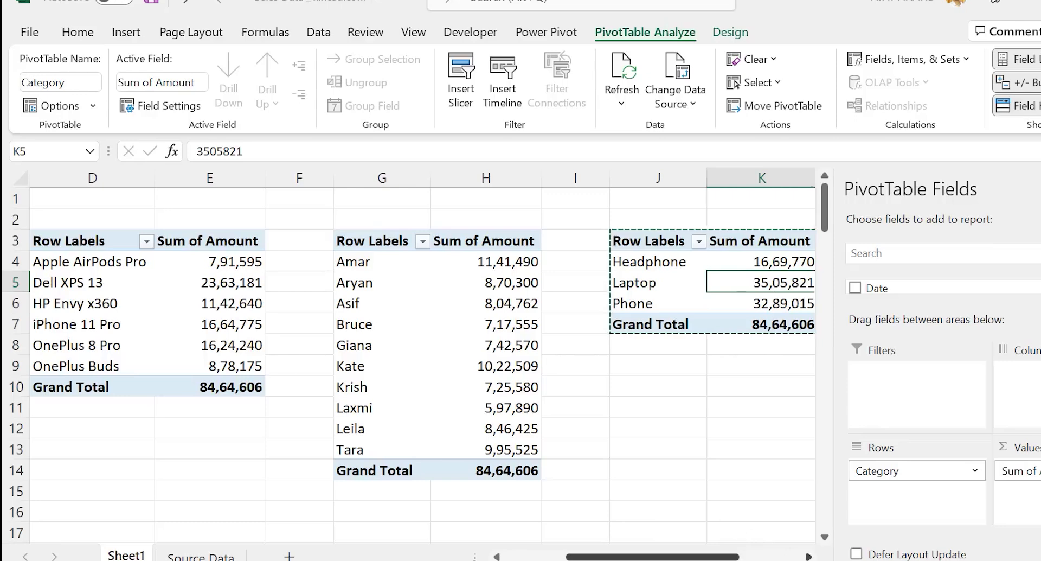
- Name the monthly PivotTable at M3 "Months"
scroll(717, 512, "right", 4)
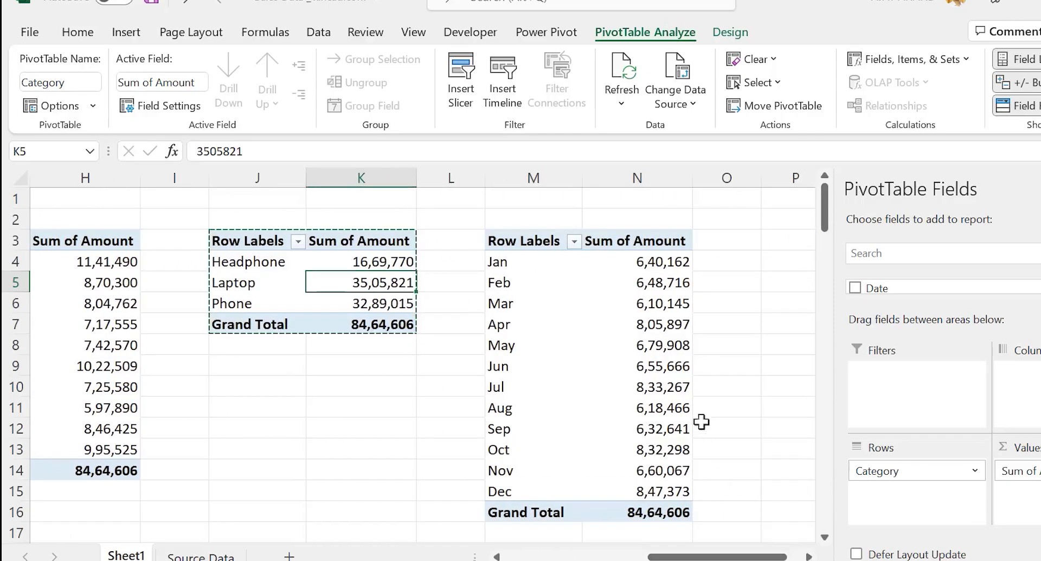
left_click(665, 347)
left_click(86, 82)
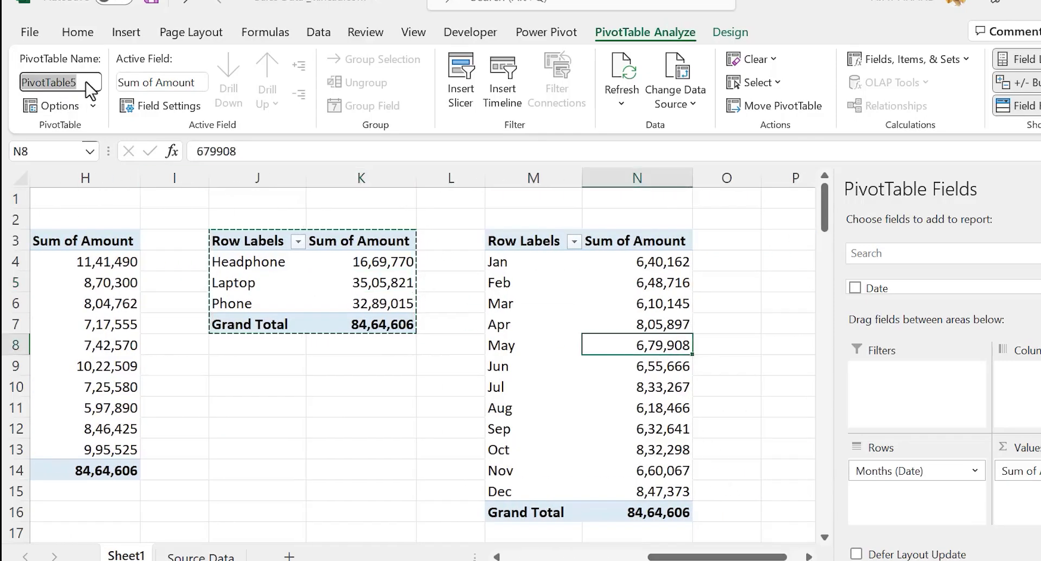
type("Months")
key("Return")
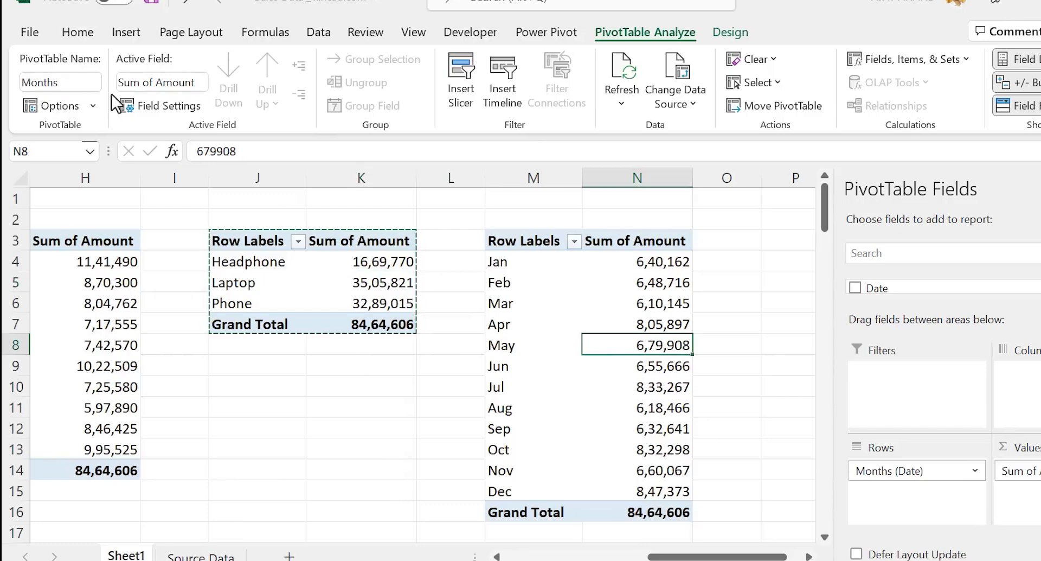
- Add a new worksheet and name it "Dashboard"
left_click(290, 556)
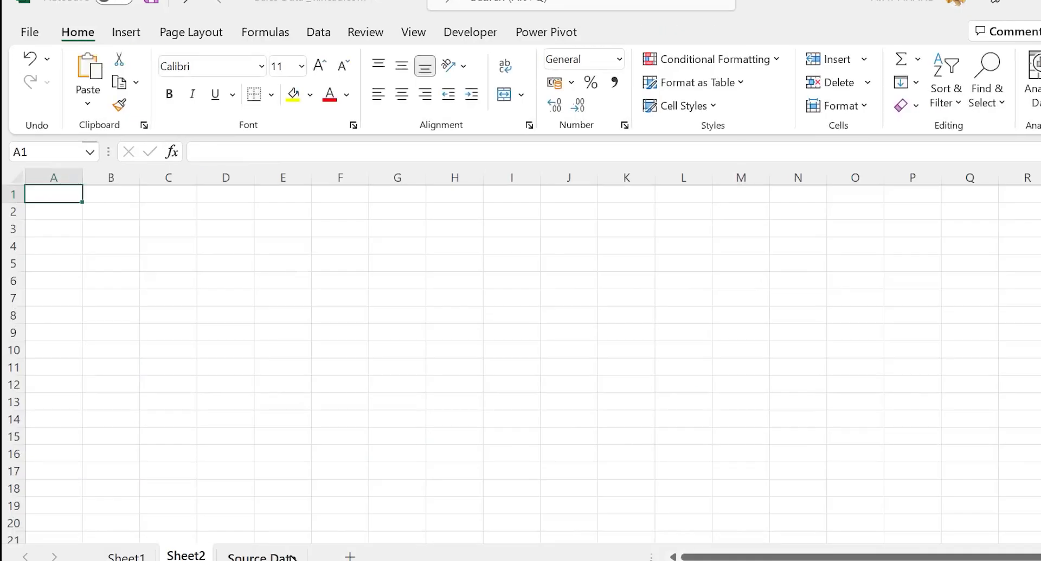
double_click(182, 555)
type("Dash")
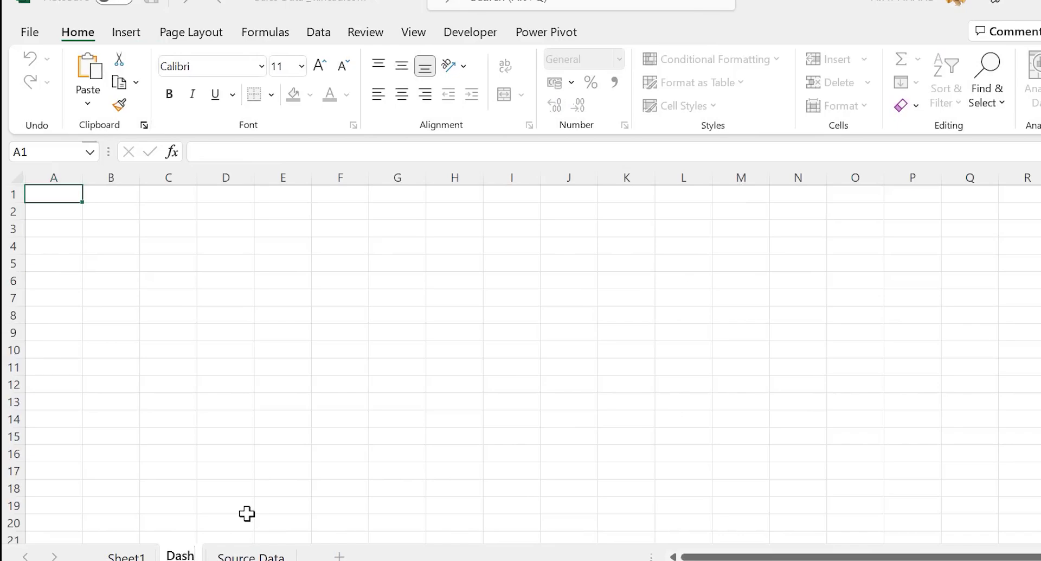
type("board")
key("Return")
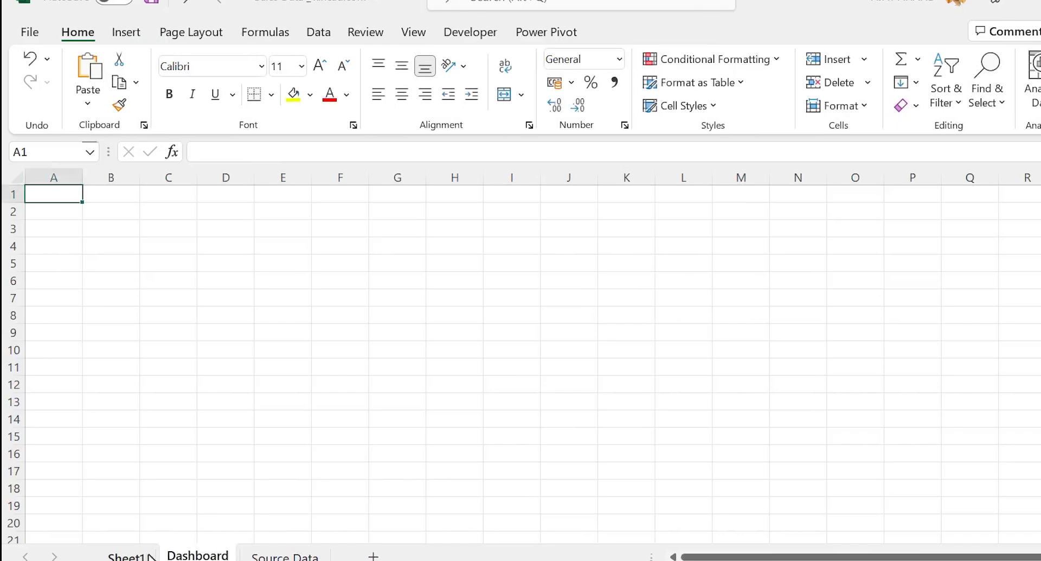
- Rename Sheet1, which holds the PivotTables, as "PivotTables"
left_click(126, 555)
double_click(126, 556)
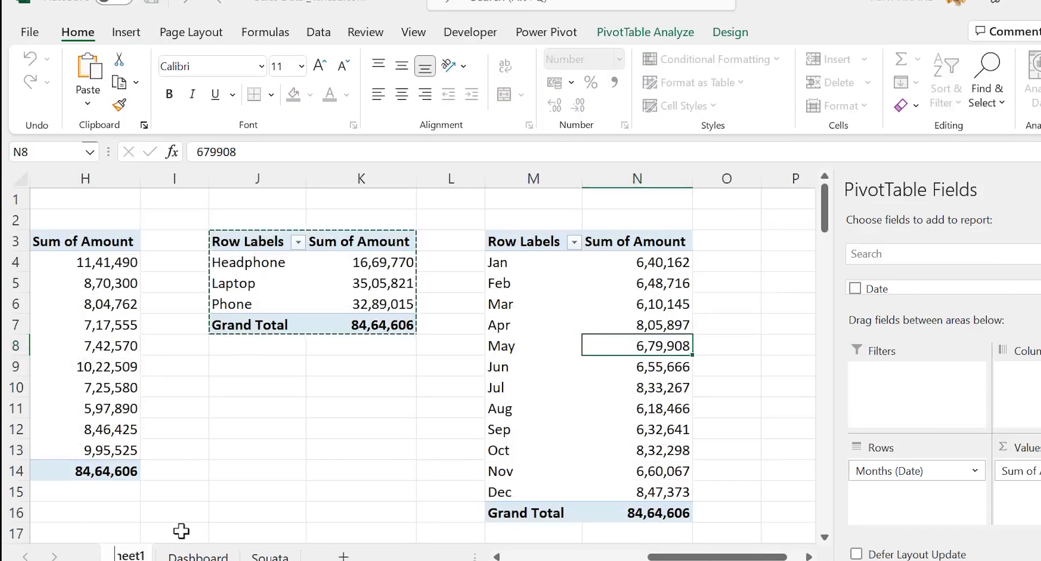
type("PivotTabl")
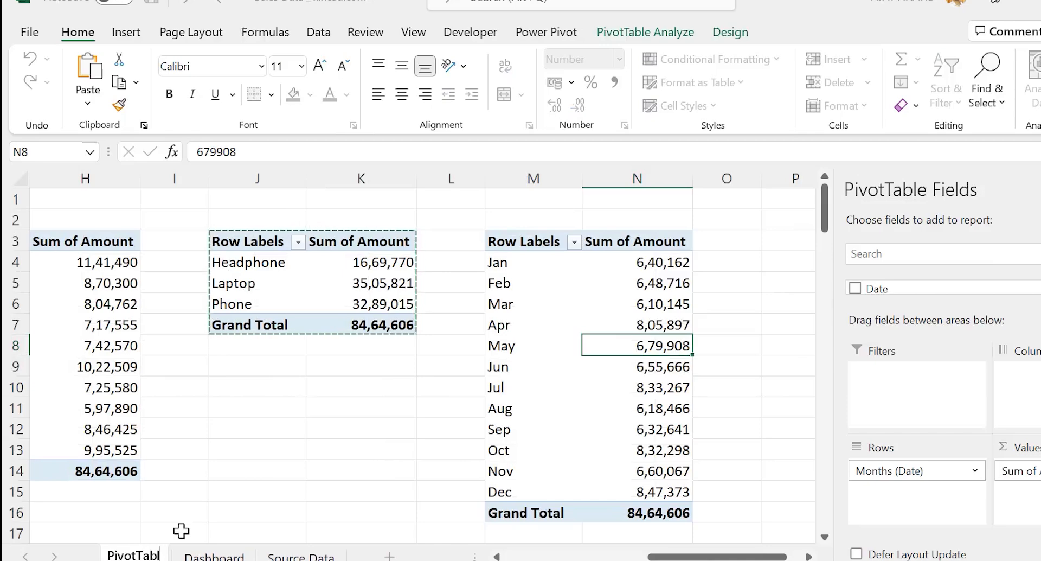
type("es")
key("Return")
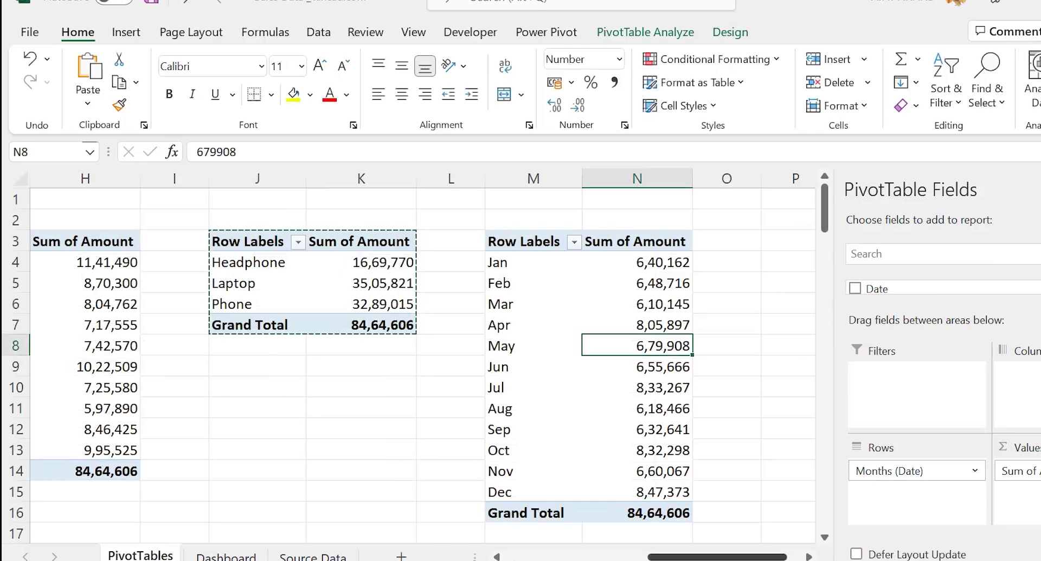
- Insert a basic 2-D line PivotChart from the city PivotTable and hide all field buttons on it
left_click_drag(657, 558, 513, 558)
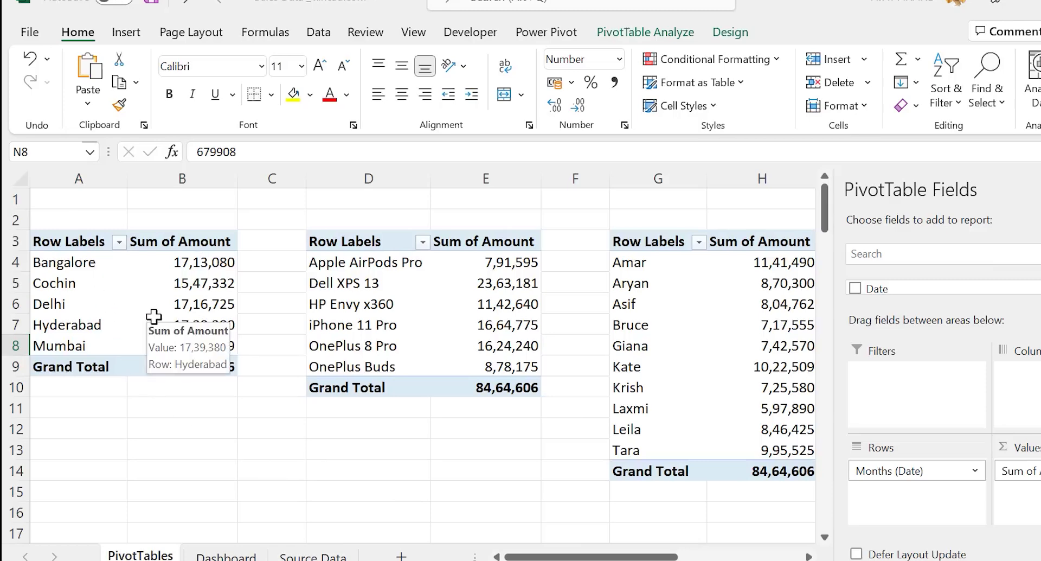
left_click(188, 304)
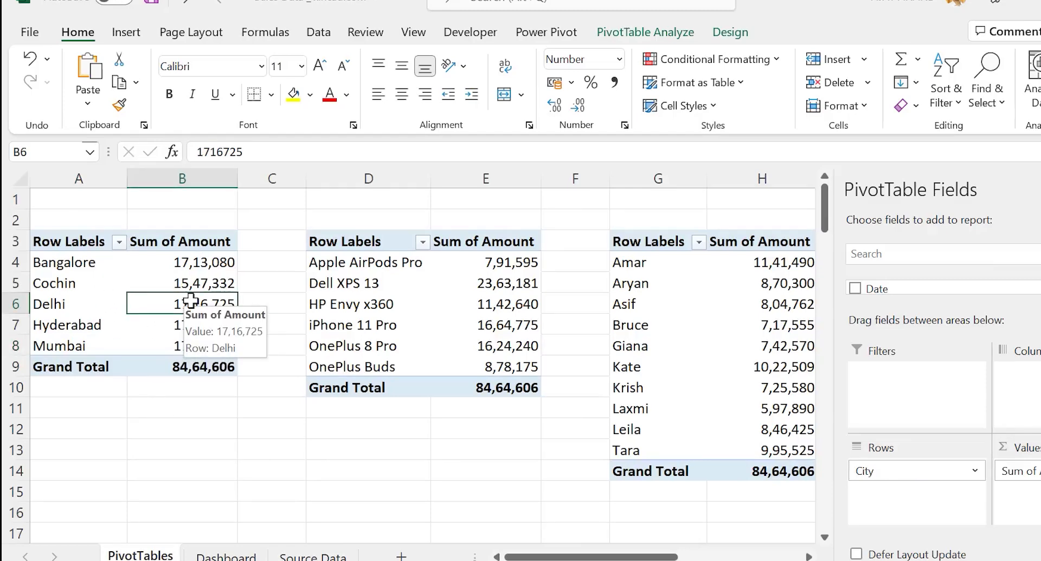
left_click(125, 38)
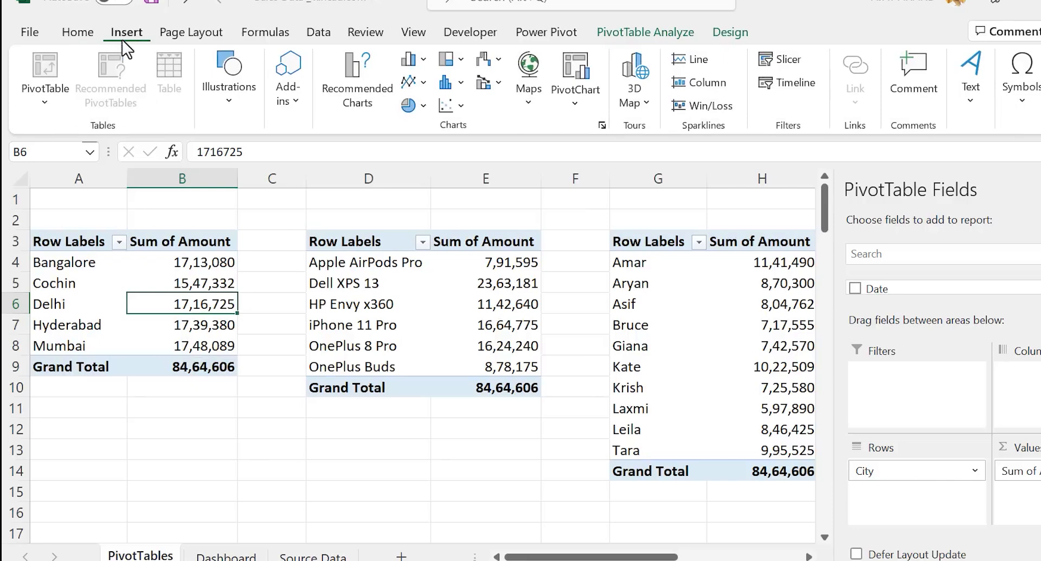
left_click(424, 86)
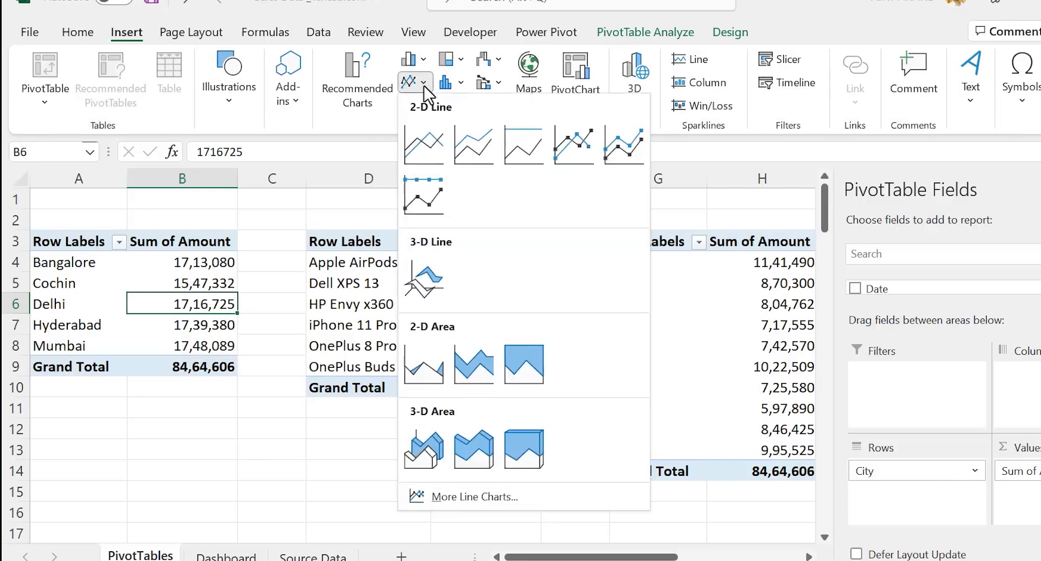
left_click(431, 149)
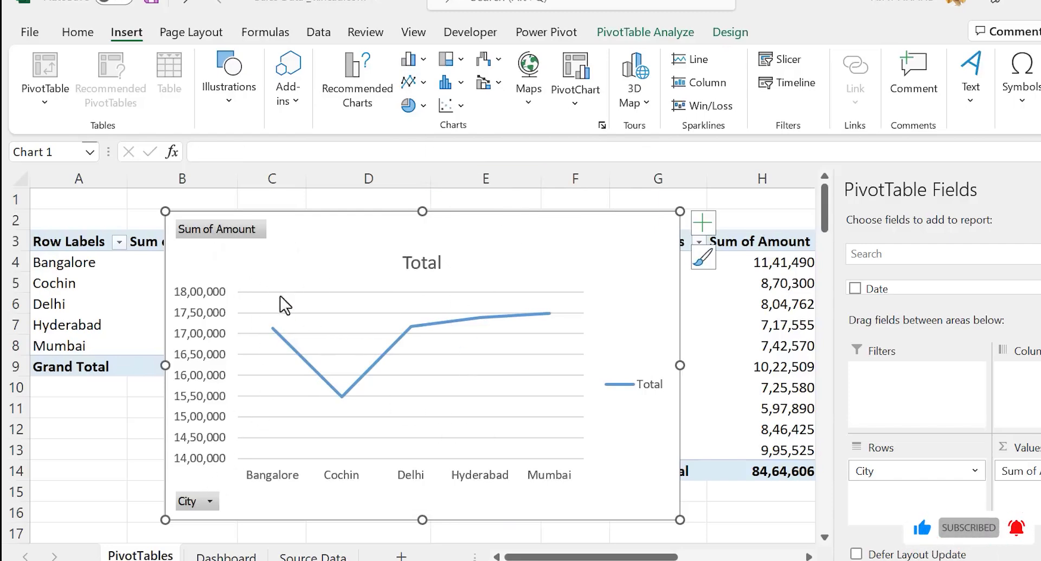
right_click(238, 237)
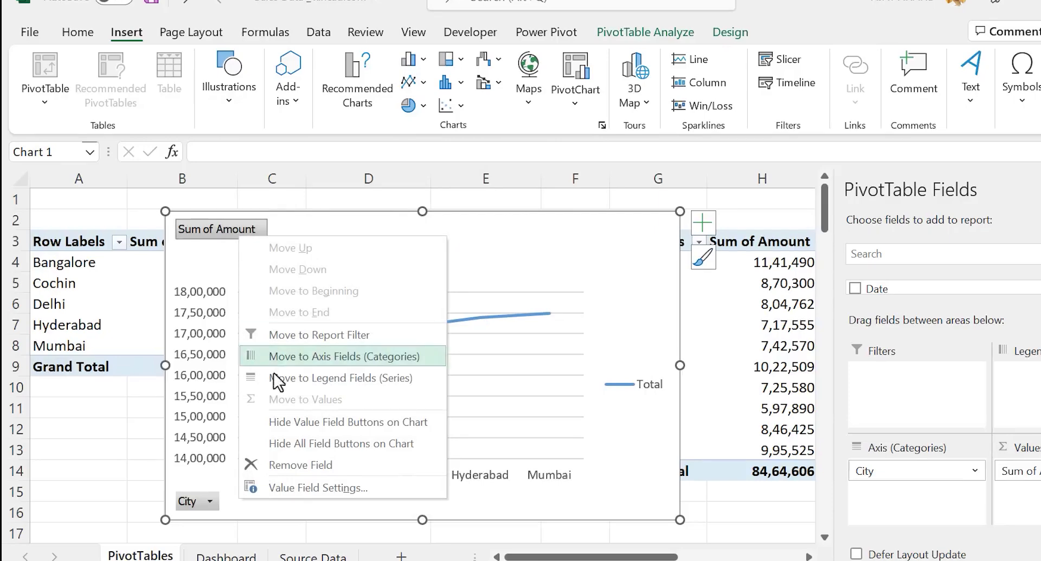
left_click(357, 444)
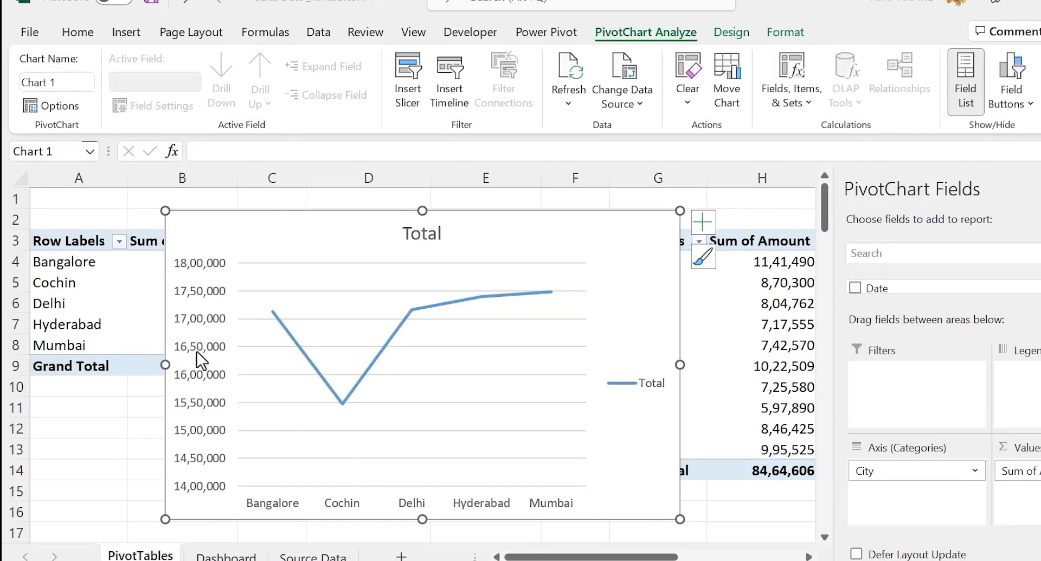
- Remove the vertical value axis, the gridlines and the legend from the city line chart
left_click(204, 323)
key("Delete")
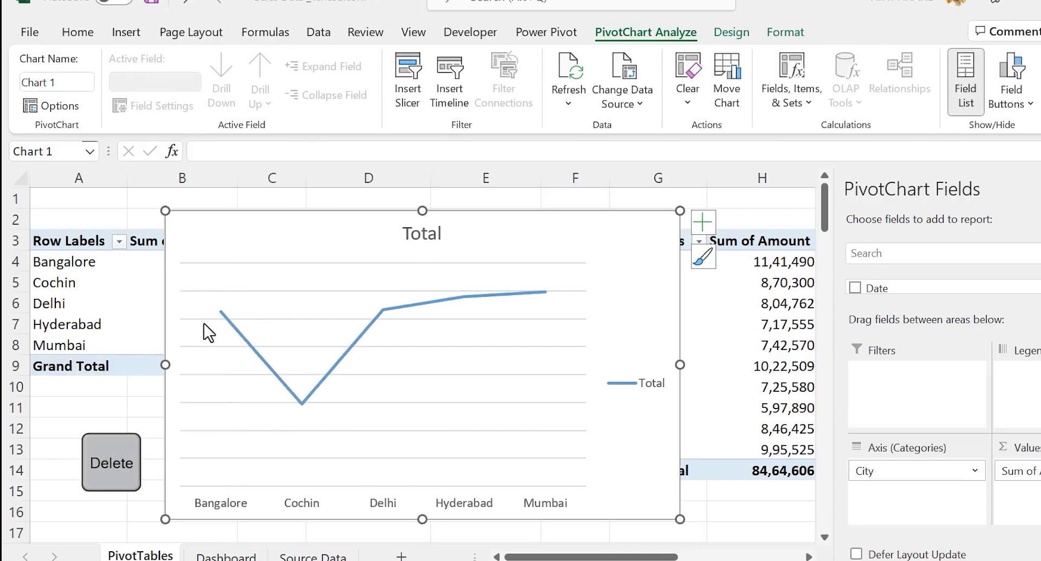
left_click(511, 319)
key("Delete")
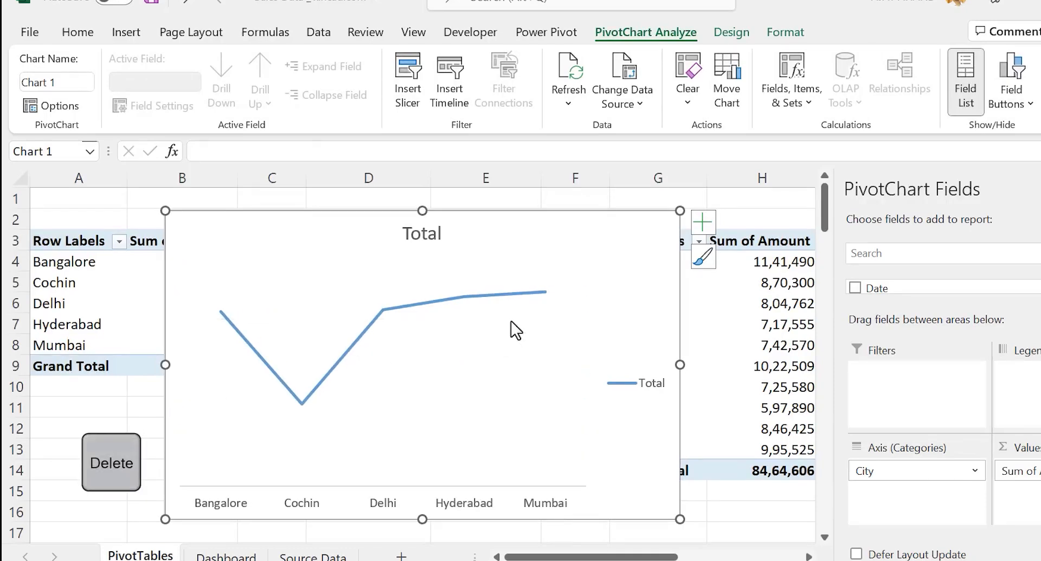
left_click(639, 384)
key("Delete")
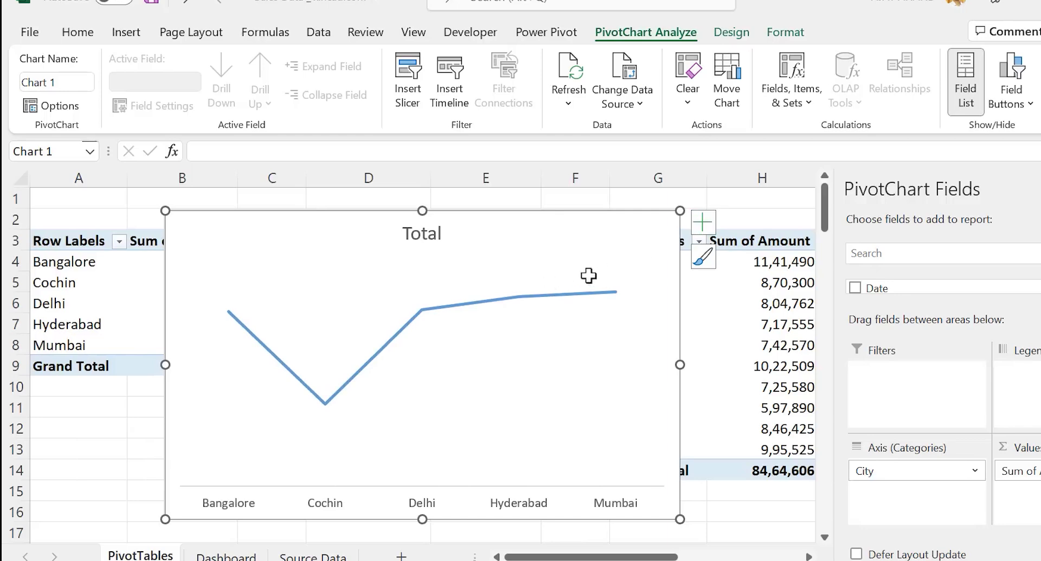
- Add data labels to the city line chart and change its title to "Sales by City"
left_click(707, 226)
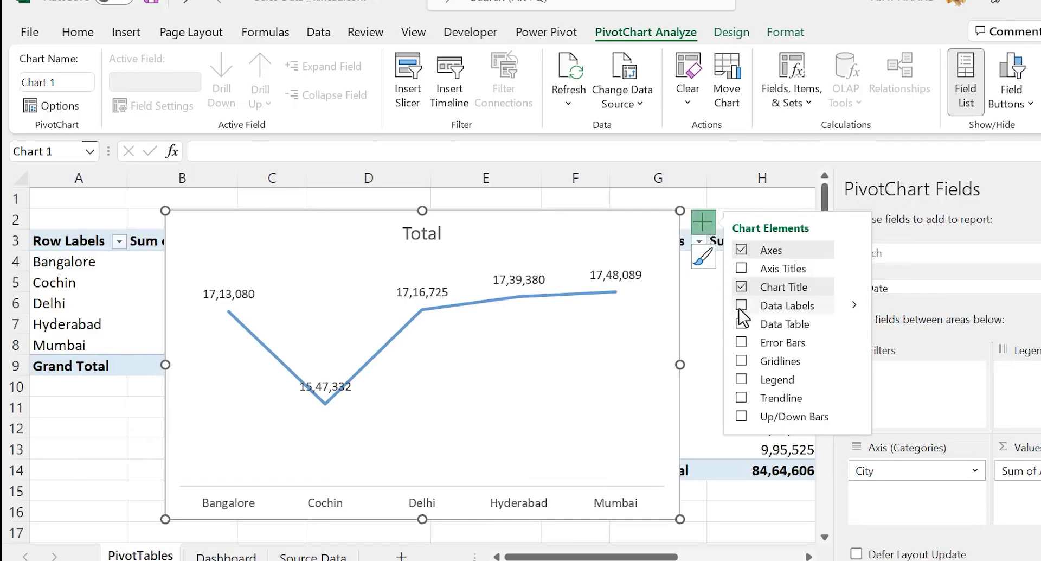
left_click(423, 233)
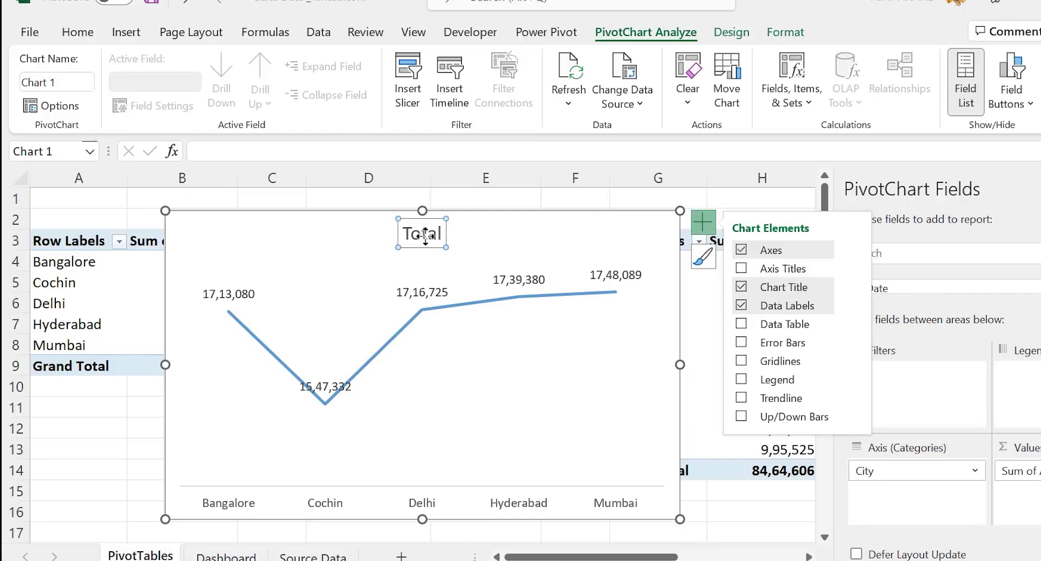
double_click(424, 233)
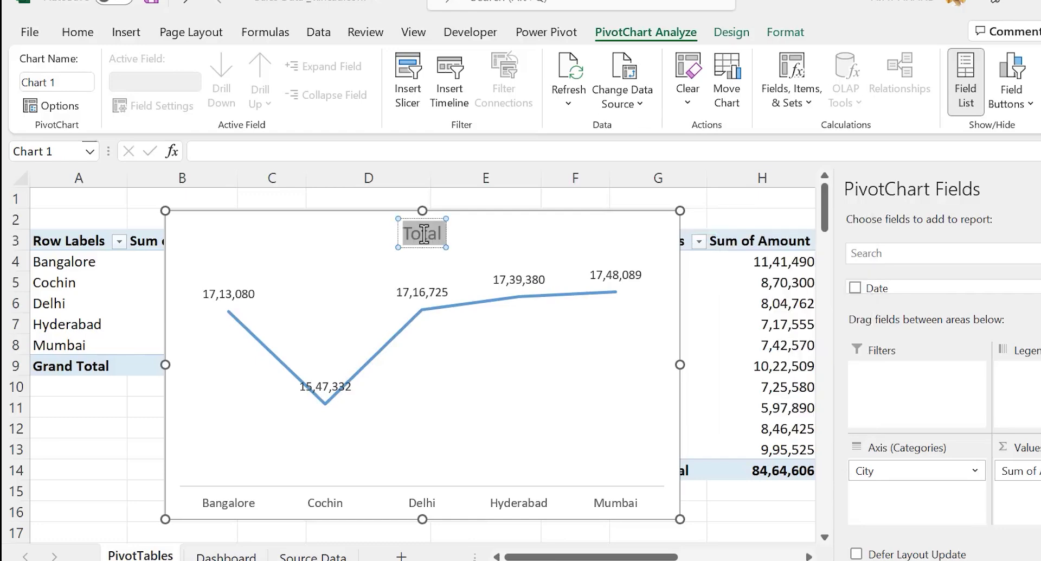
type("Sa")
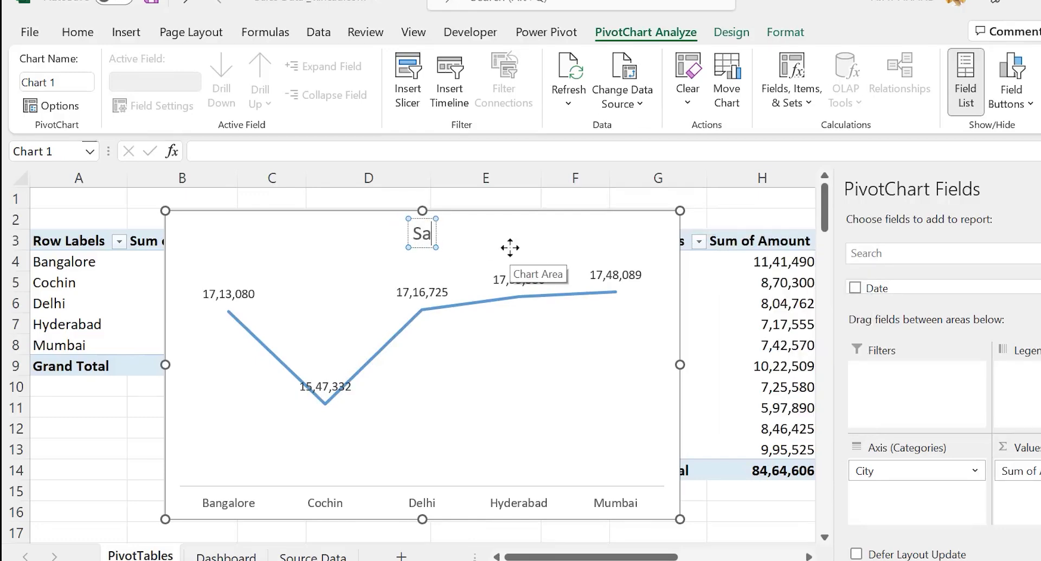
type("les by City")
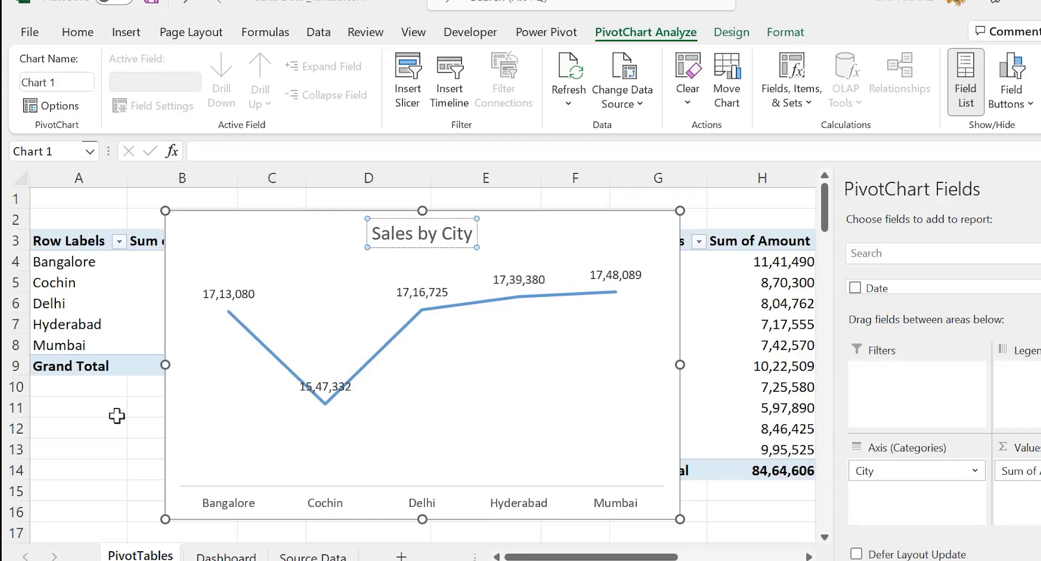
left_click(116, 413)
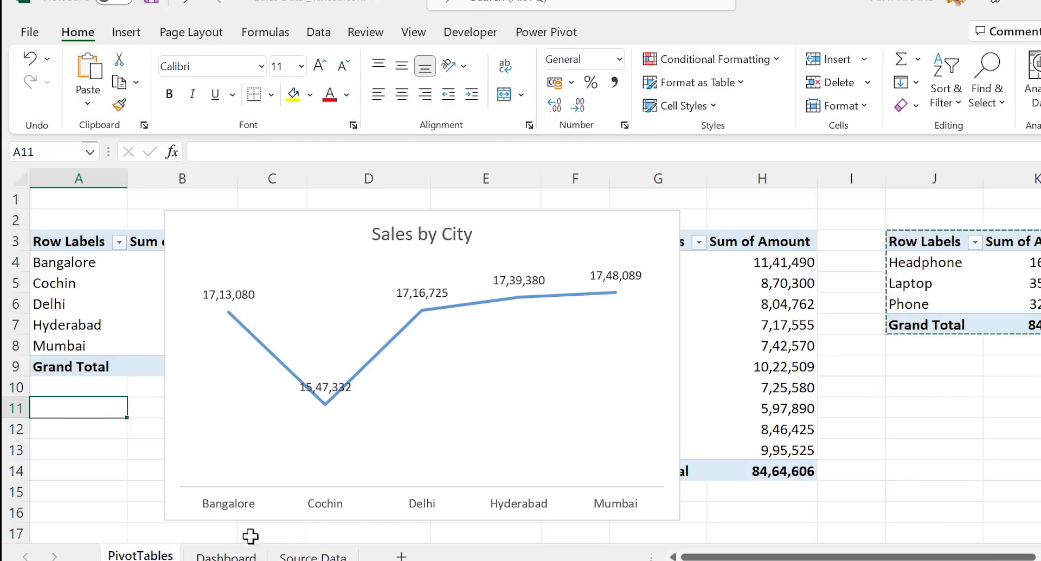
- Move the Sales by City chart from the PivotTables sheet to cell G2 of the Dashboard sheet
left_click(168, 407)
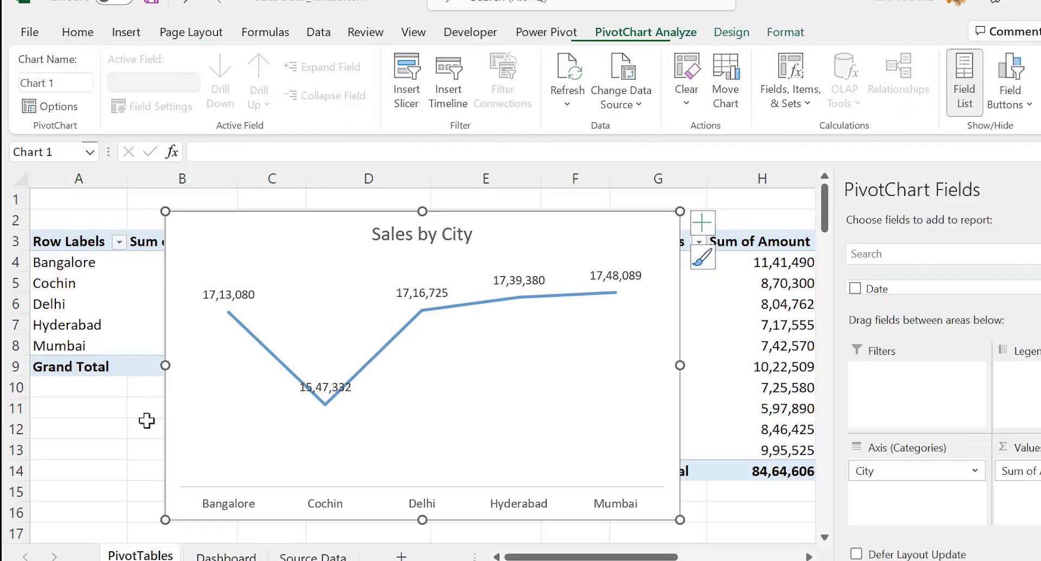
key("ctrl+x")
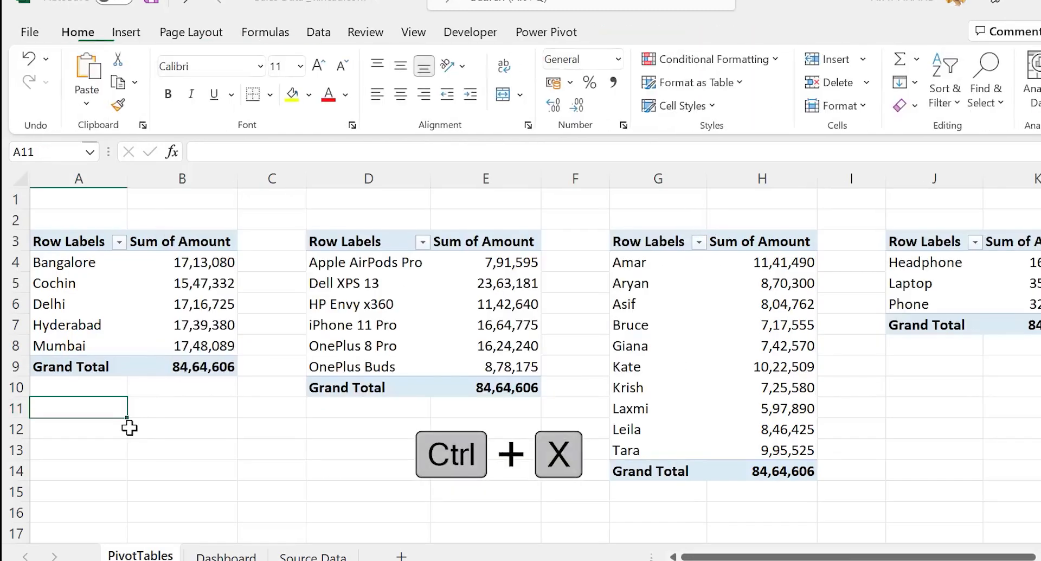
key("ctrl+Page_Down")
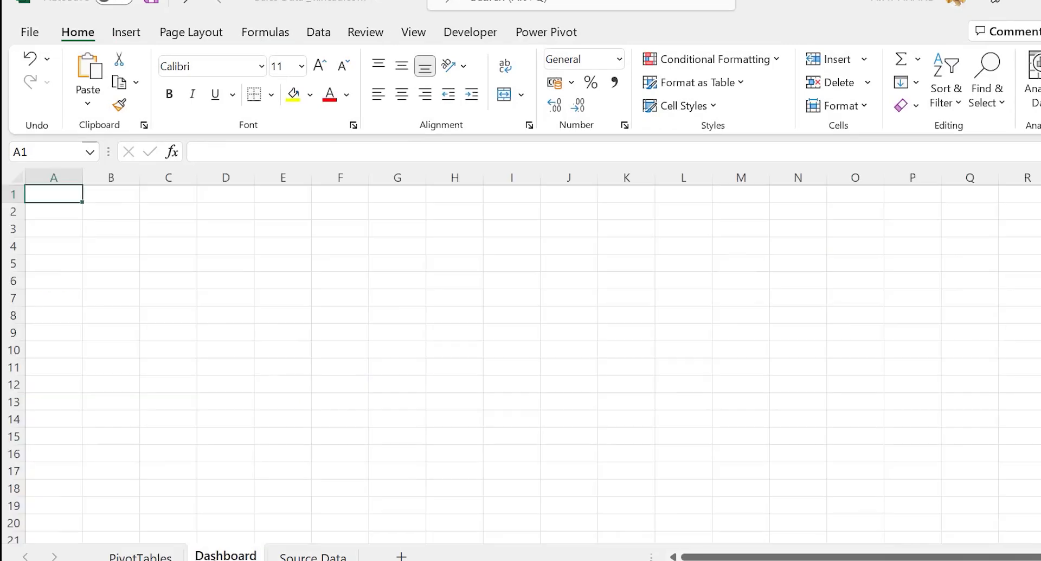
left_click(396, 212)
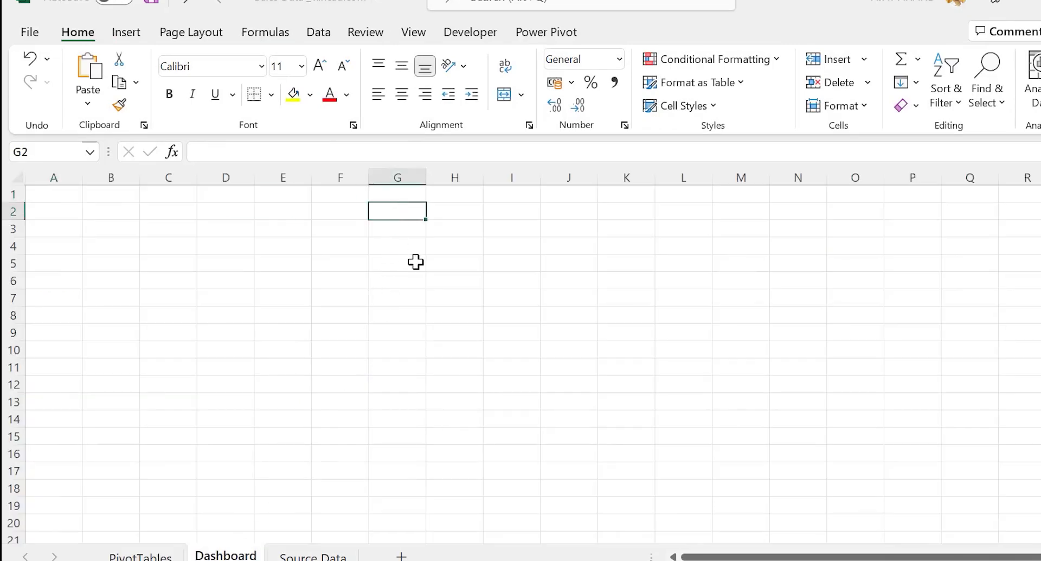
key("ctrl+v")
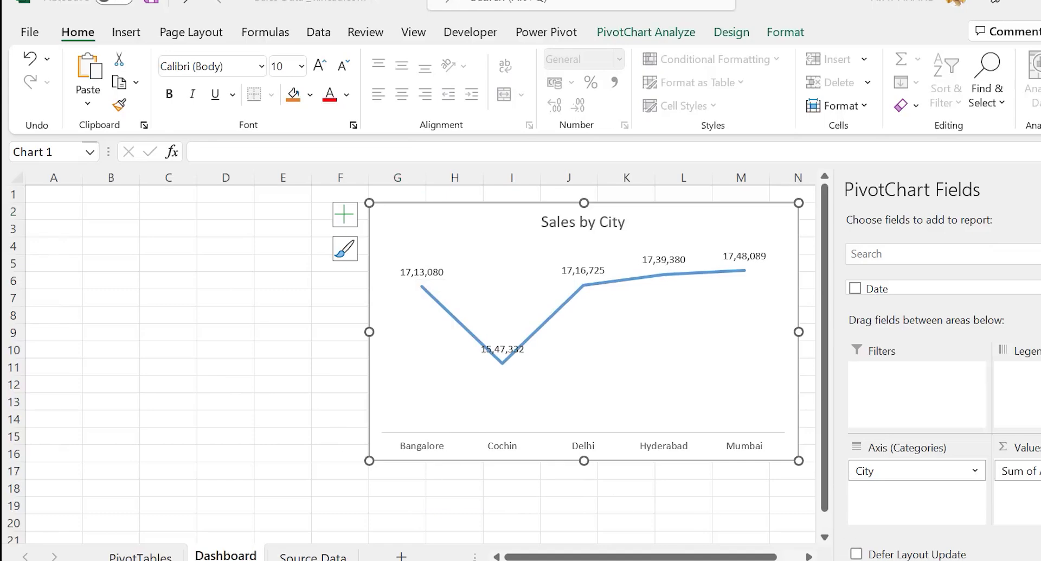
- Resize the Sales by City chart on the Dashboard sheet to 7 cm high and 16.5 cm wide
left_click(1019, 560)
left_click(1018, 560)
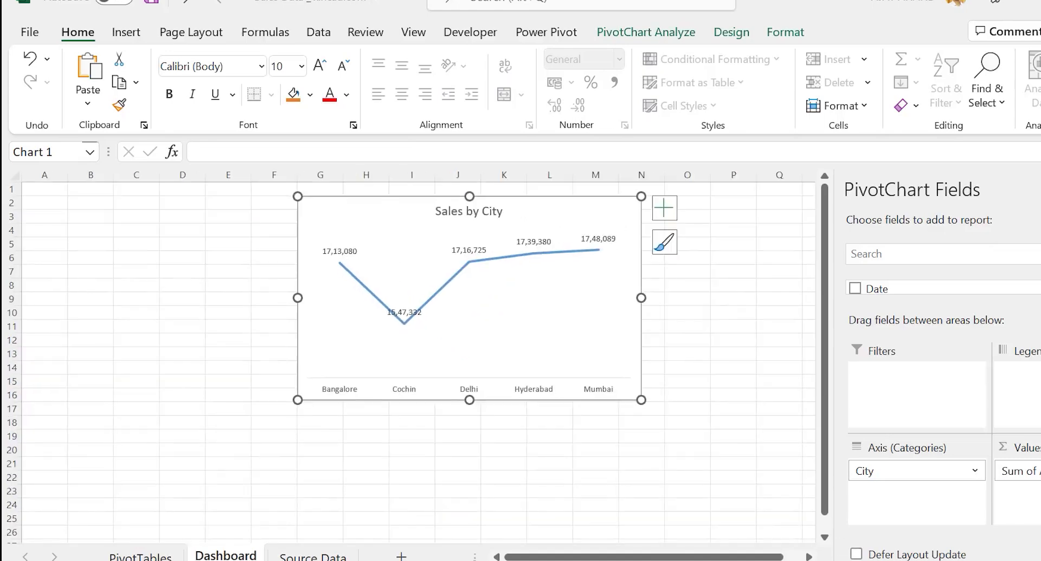
left_click(1019, 560)
left_click(1019, 560)
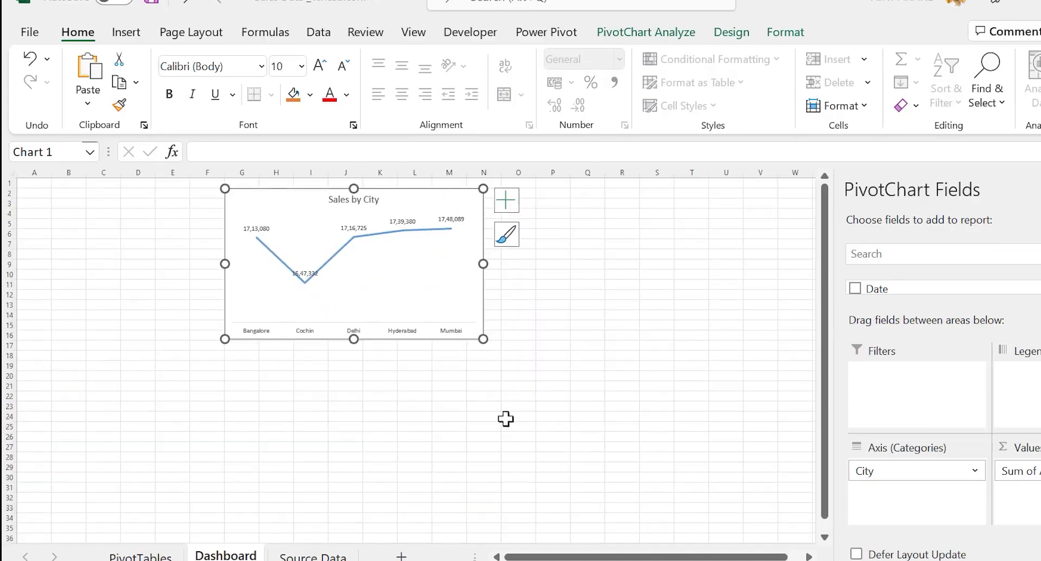
left_click(490, 405)
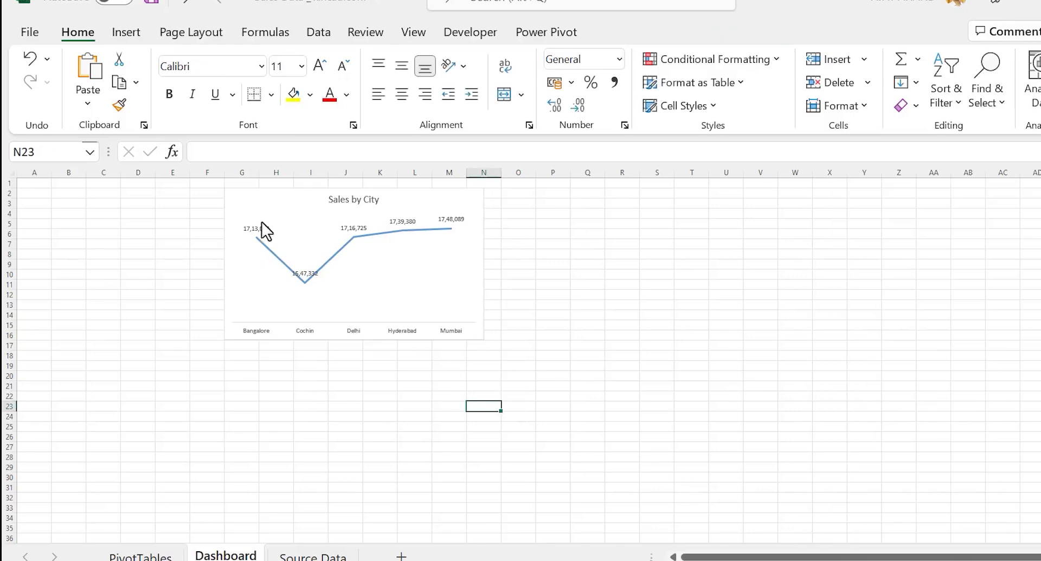
left_click(383, 337)
left_click(783, 36)
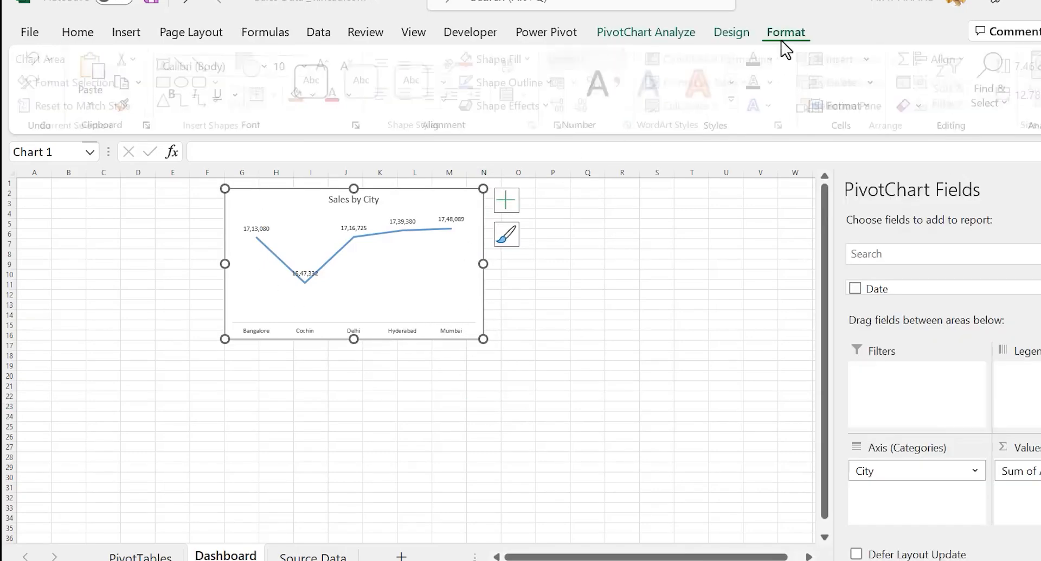
left_click(1032, 66)
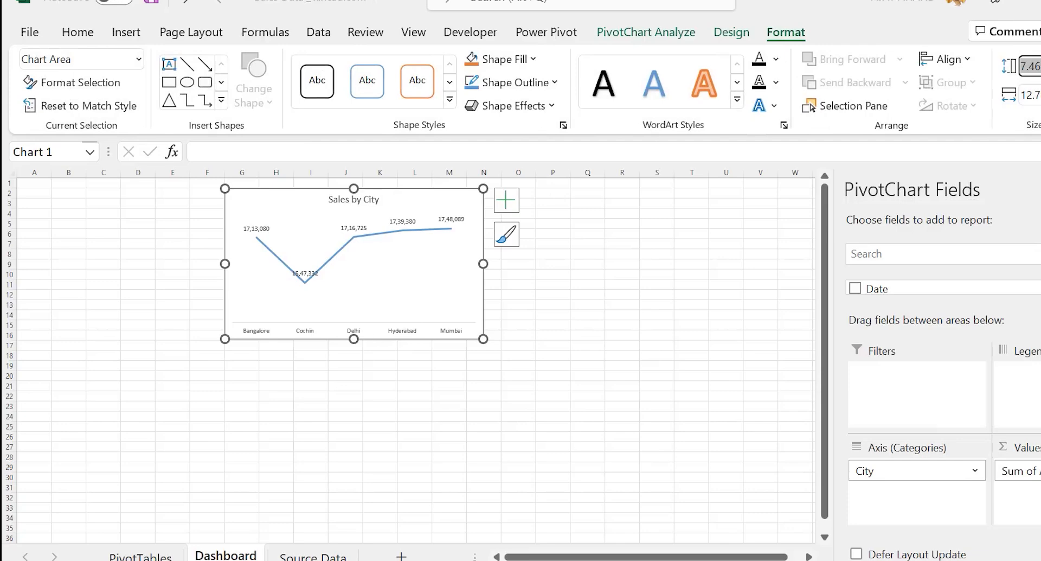
key("Tab")
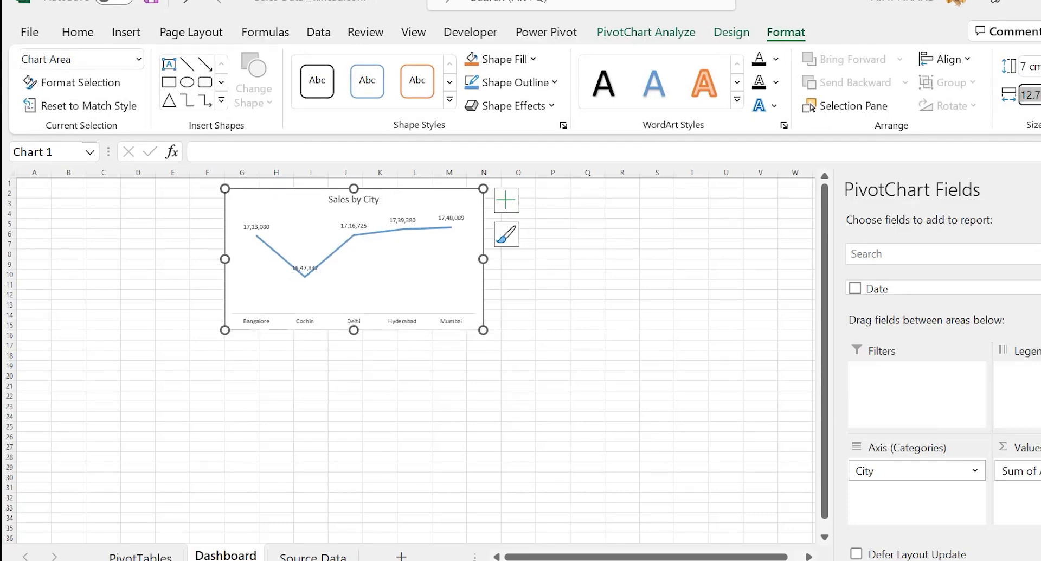
type("16.")
key("Return")
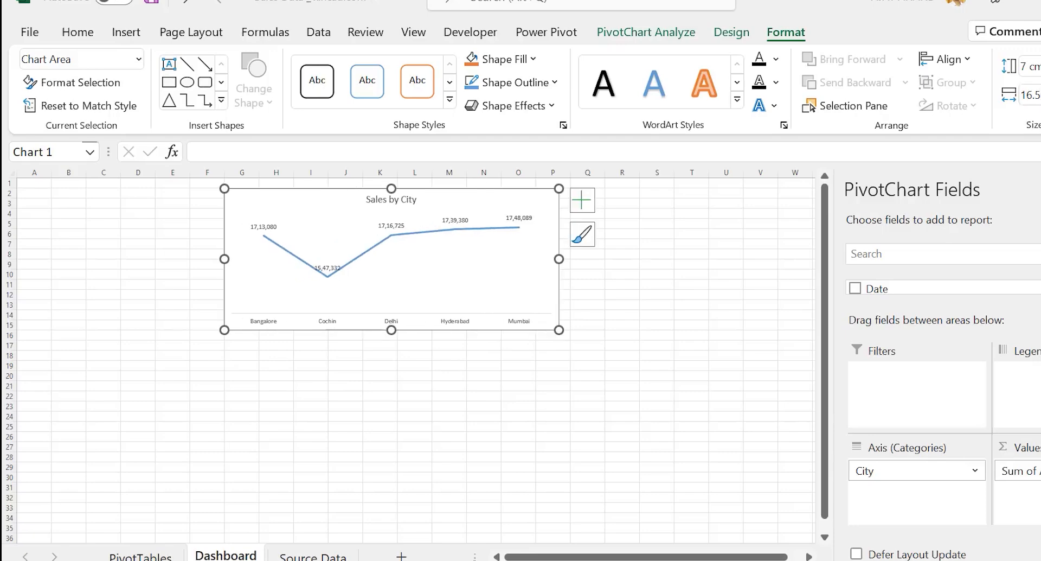
left_click(451, 387)
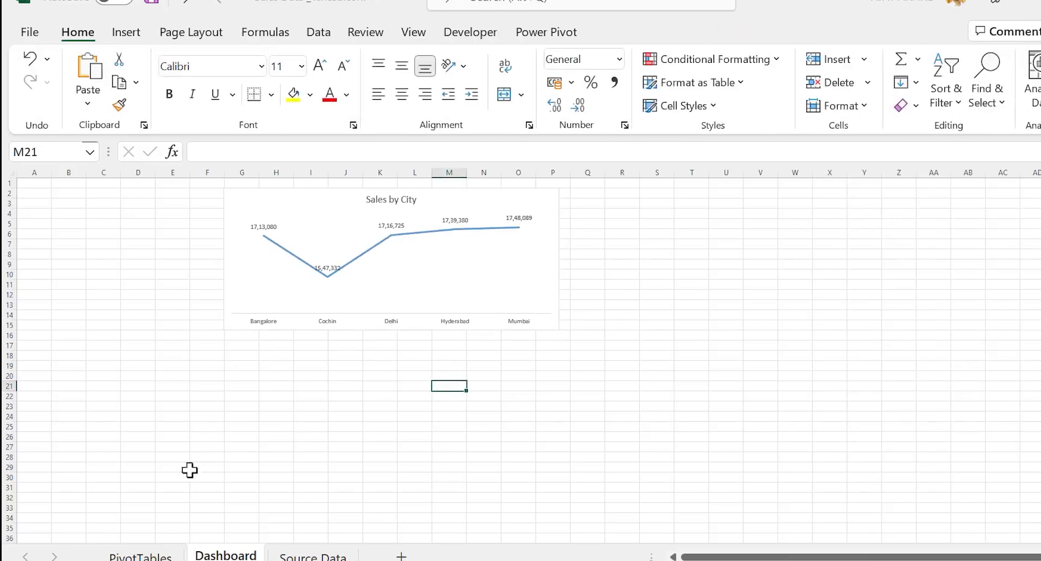
- Insert a 2-D clustered column PivotChart from the product PivotTable on the PivotTables sheet and hide all its field buttons
left_click(142, 555)
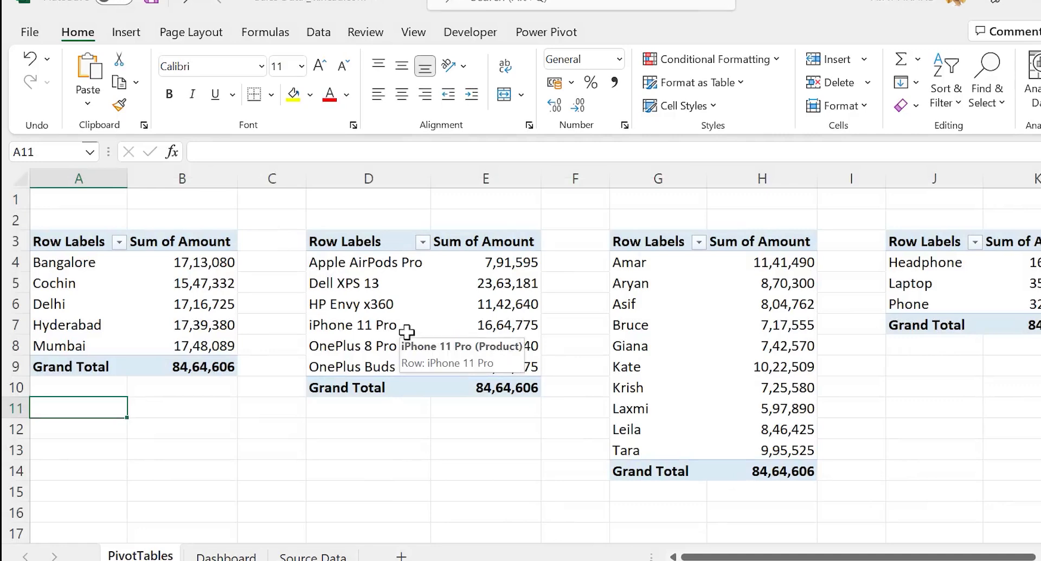
left_click(471, 301)
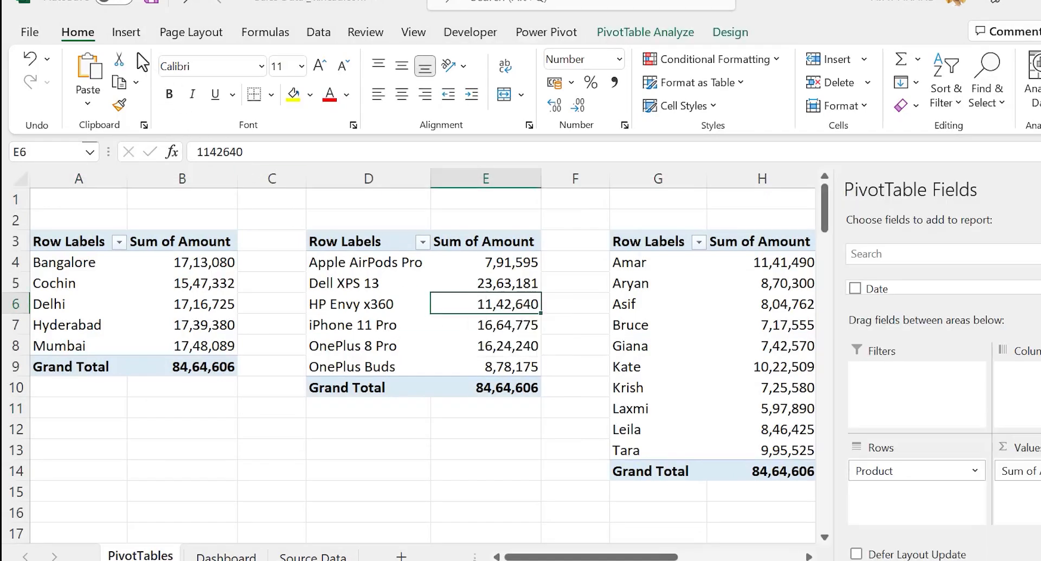
left_click(130, 36)
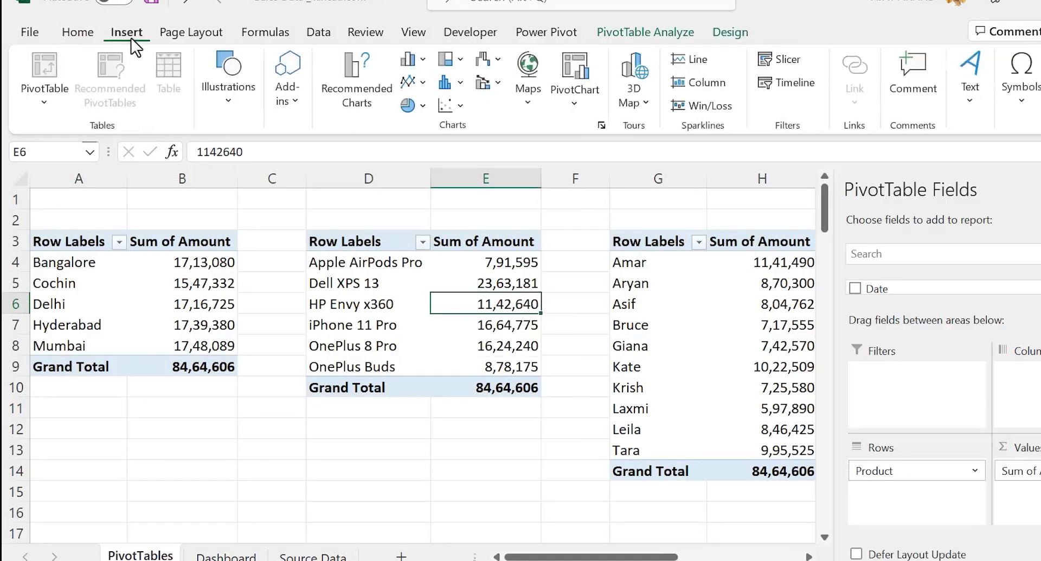
left_click(421, 59)
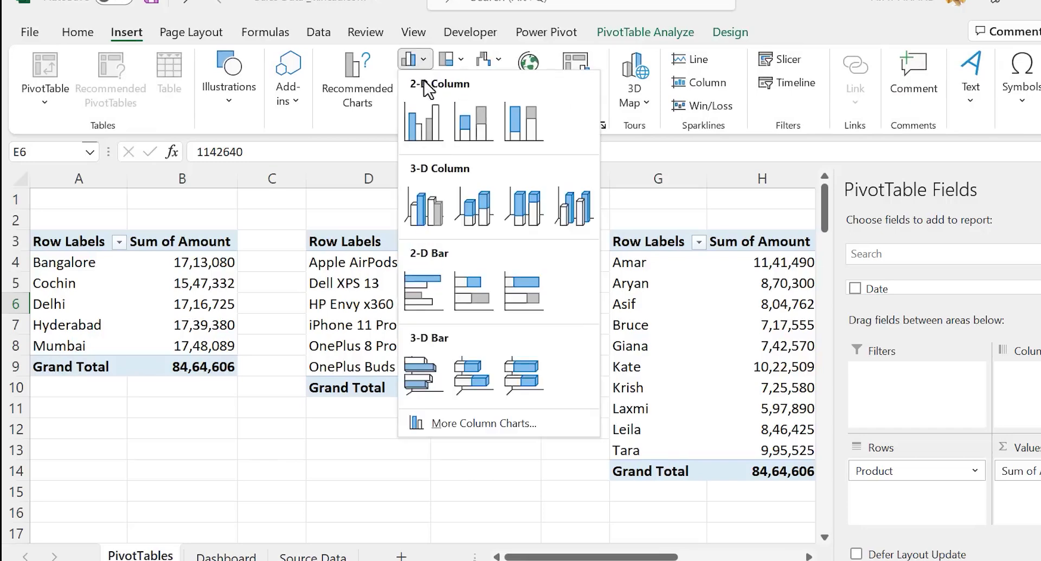
left_click(421, 122)
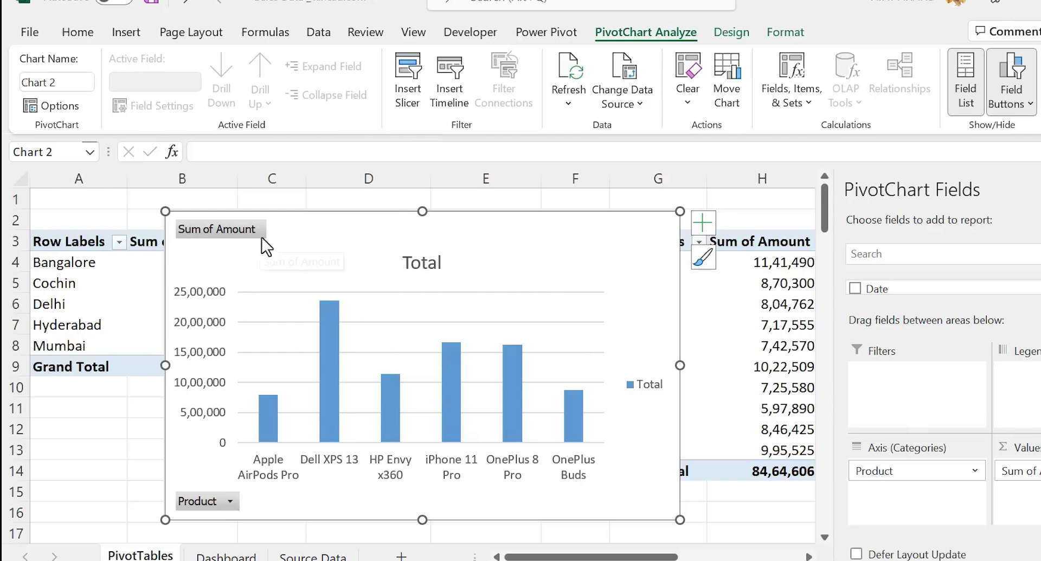
right_click(245, 236)
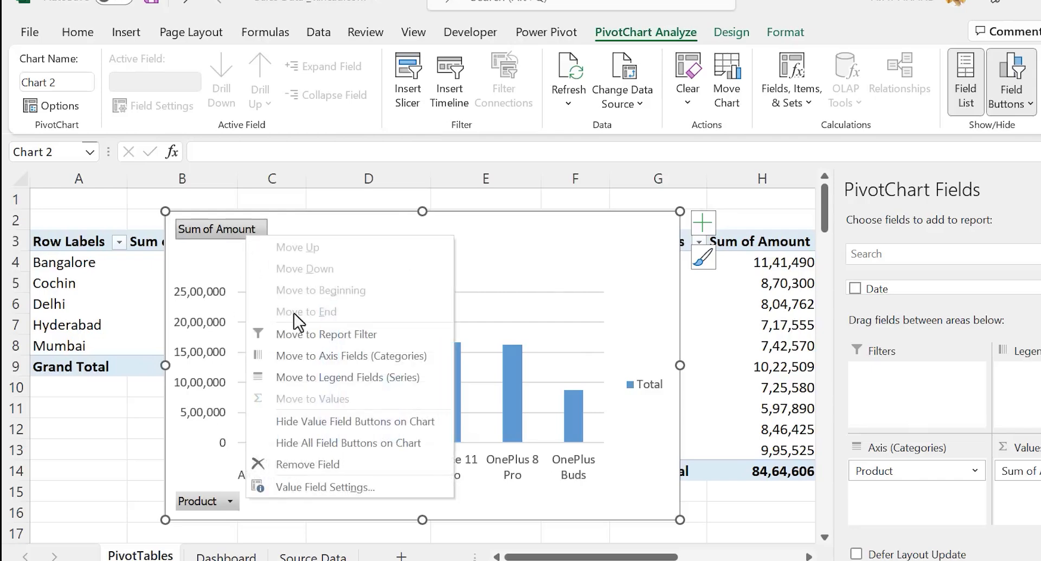
left_click(365, 444)
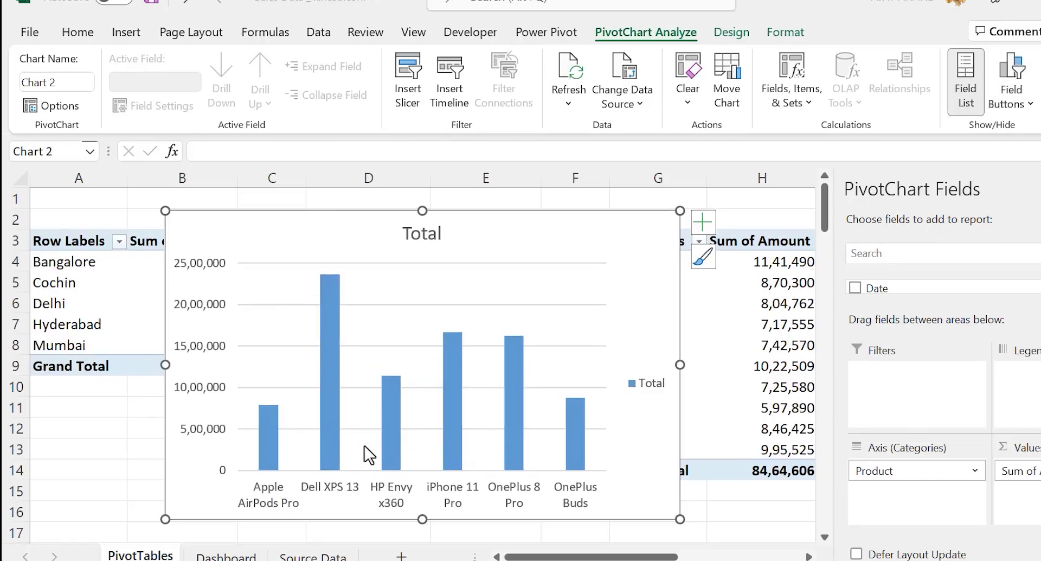
- Remove the vertical value axis, the gridlines and the legend from the product column chart
left_click(202, 315)
key("Delete")
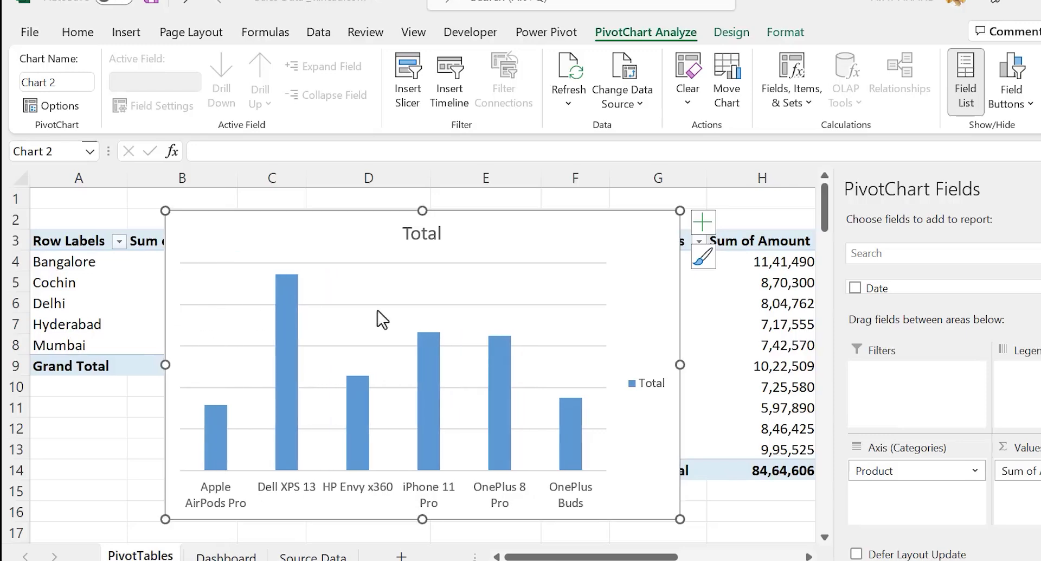
left_click(411, 306)
key("Delete")
key("Delete")
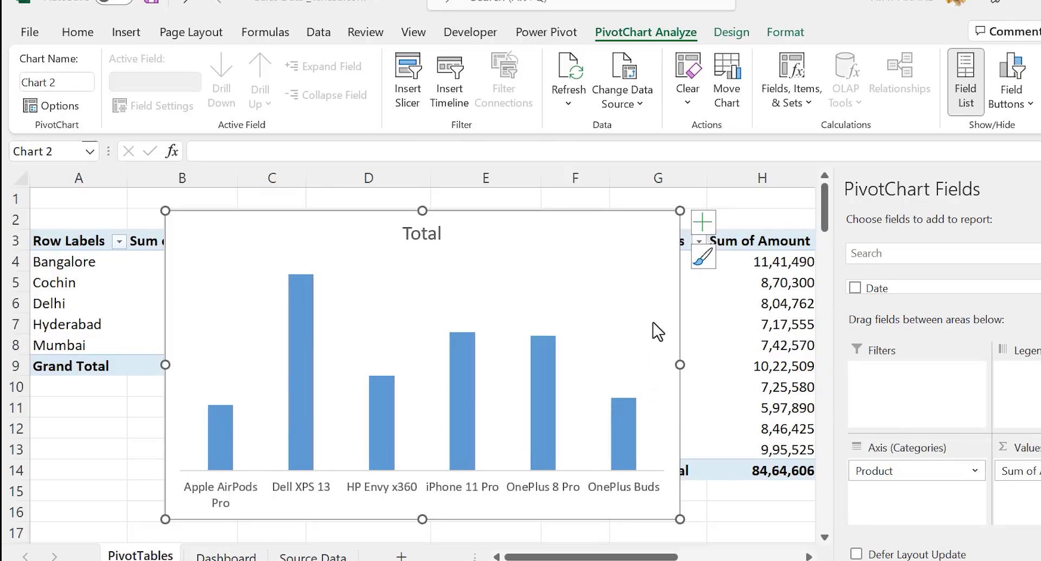
- Add data labels to the product column chart and change its title to "Productwise Sales"
left_click(701, 227)
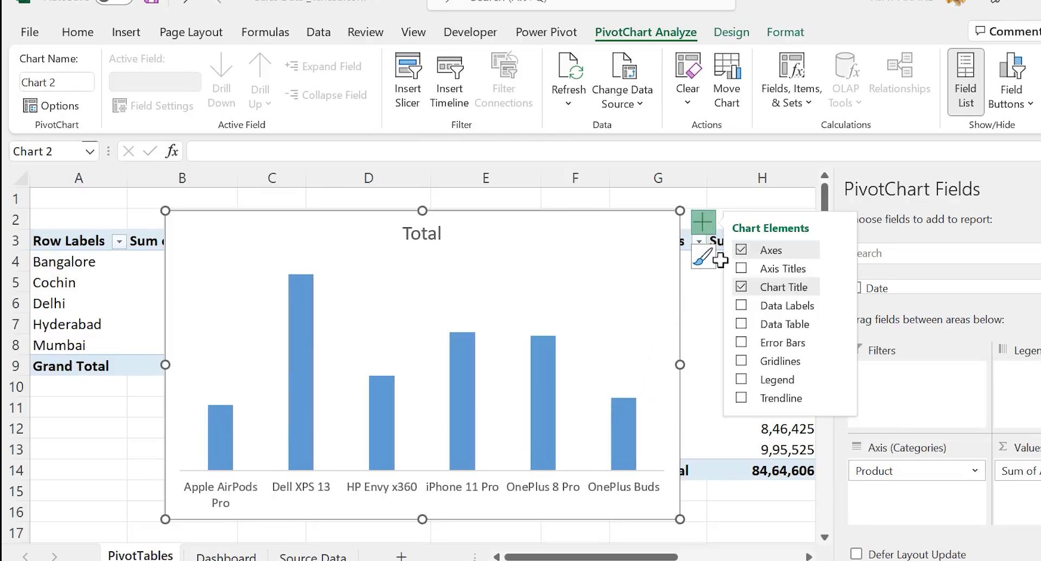
left_click(743, 306)
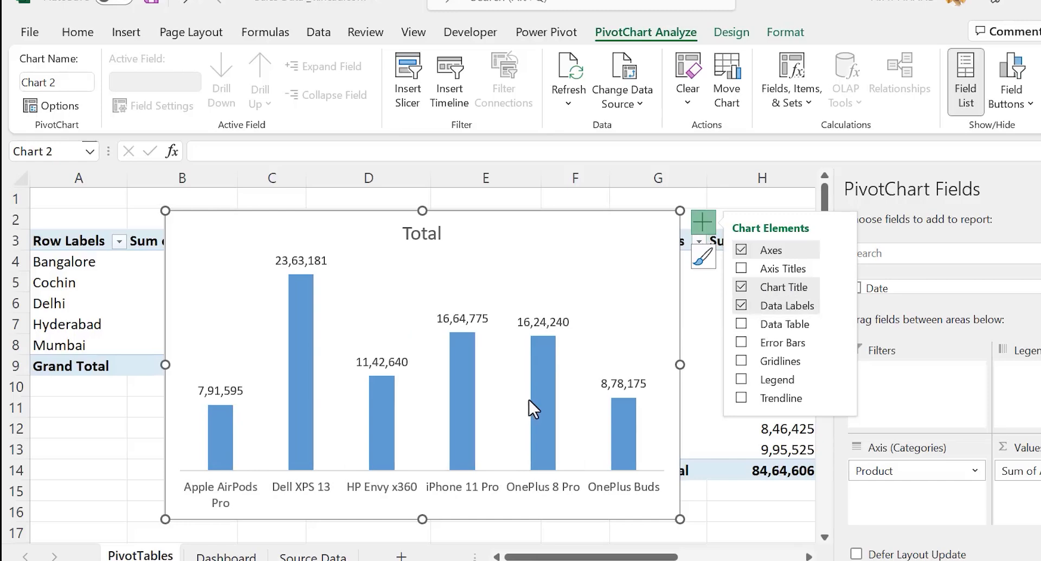
double_click(426, 234)
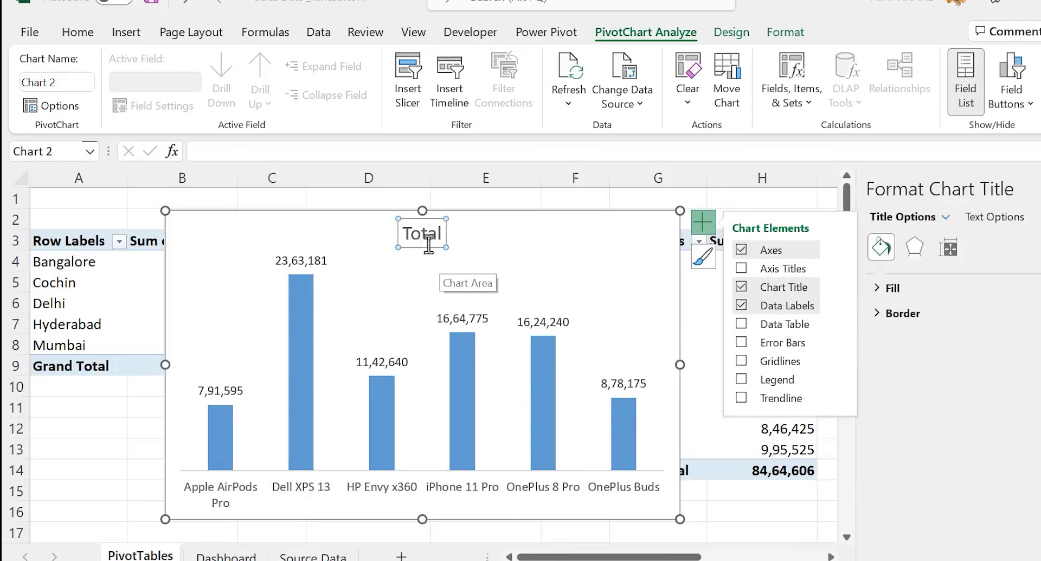
key("BackSpace")
key("BackSpace")
key("BackSpace")
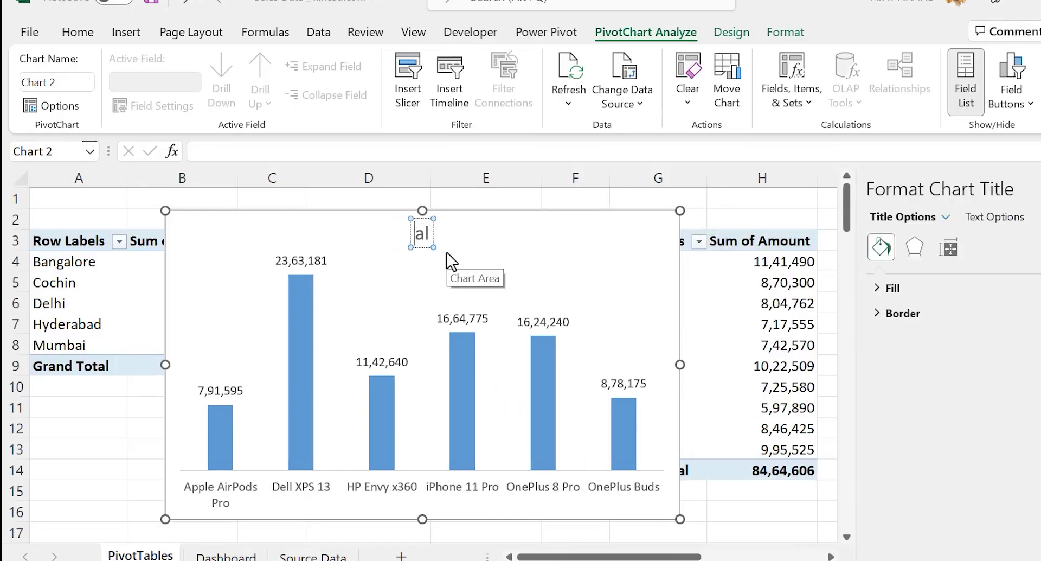
key("Delete")
key("Delete")
type("Produc")
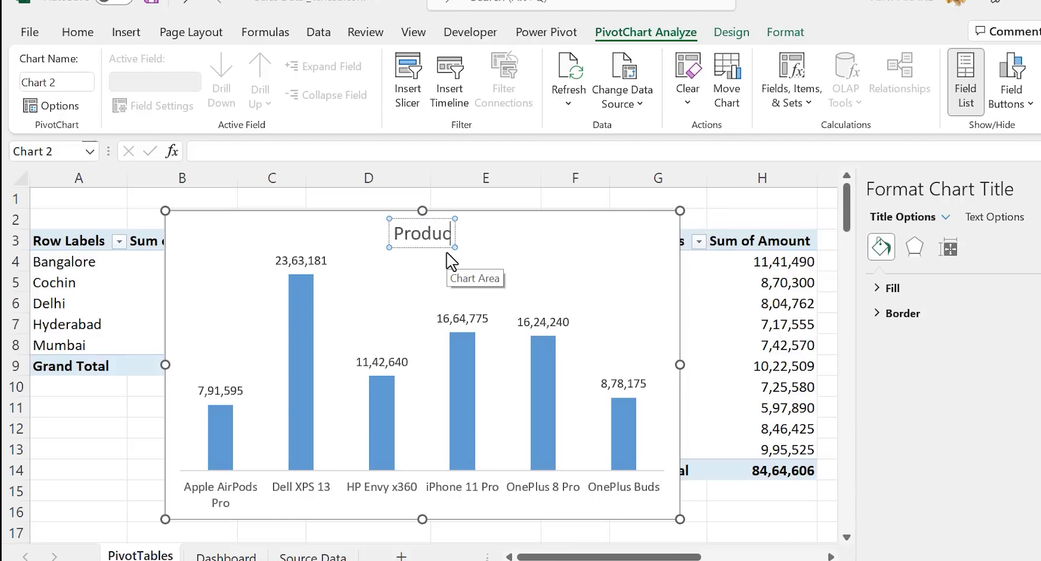
type("twise Sales")
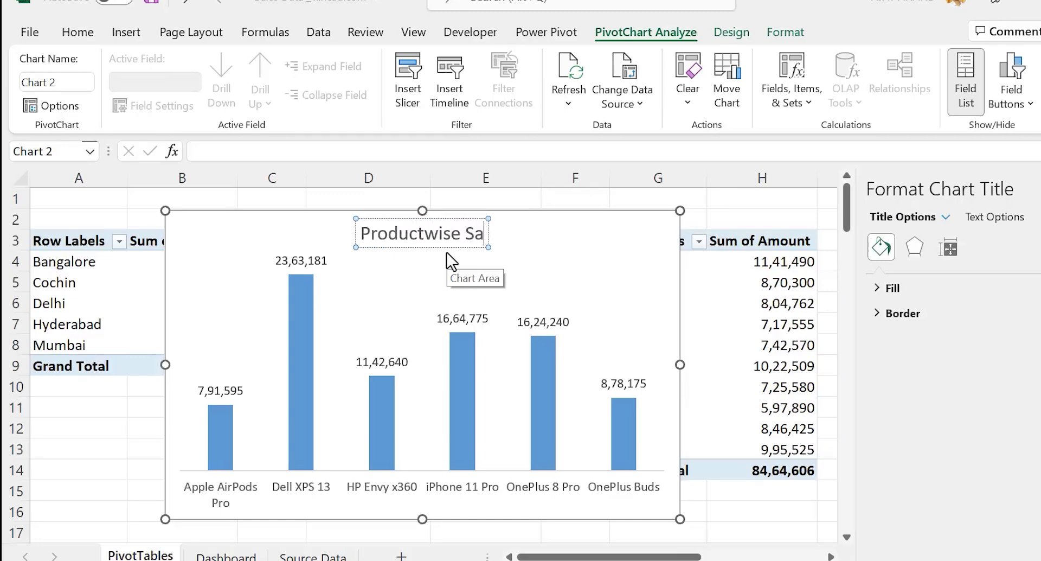
left_click(106, 448)
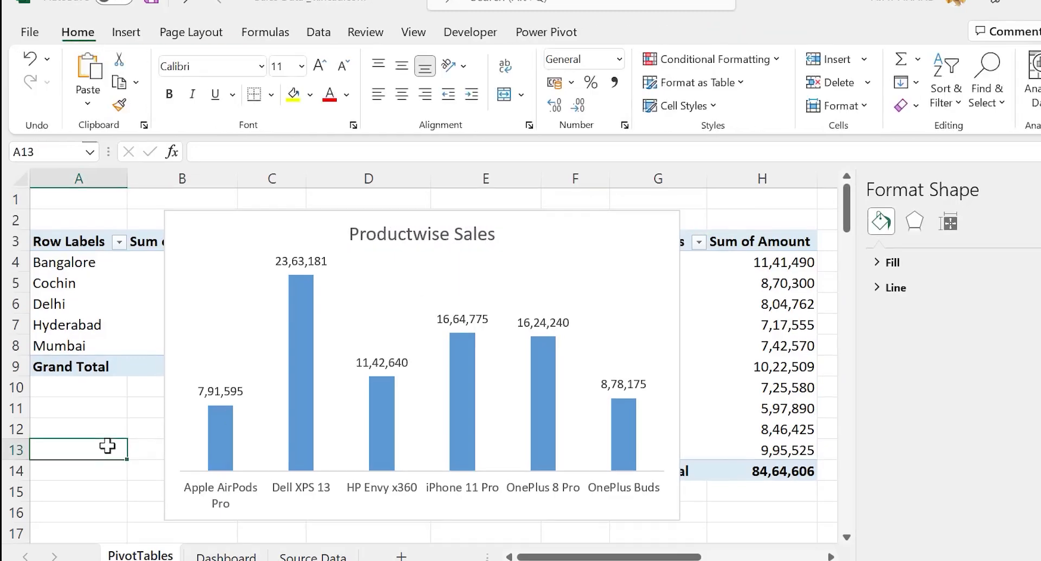
- Move the Productwise Sales chart from the PivotTables sheet to cell G17 of the Dashboard sheet, below the Sales by City chart
left_click(169, 359)
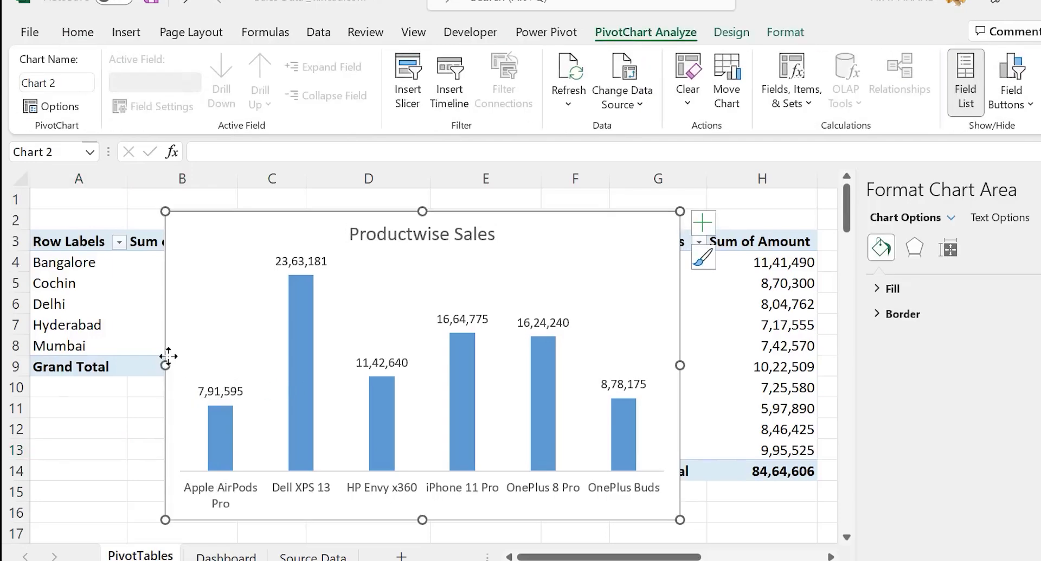
key("ctrl+x")
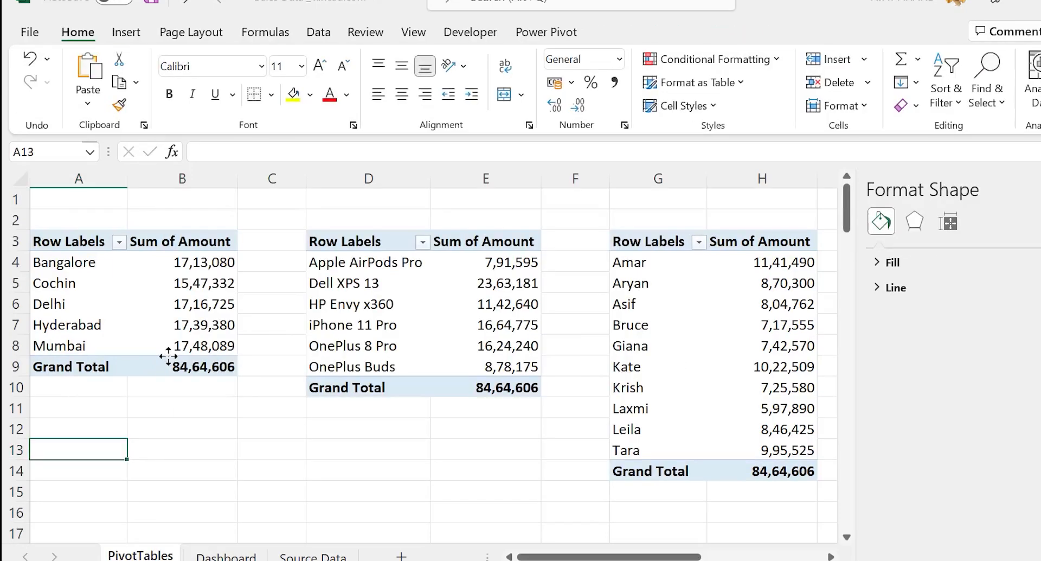
left_click(226, 556)
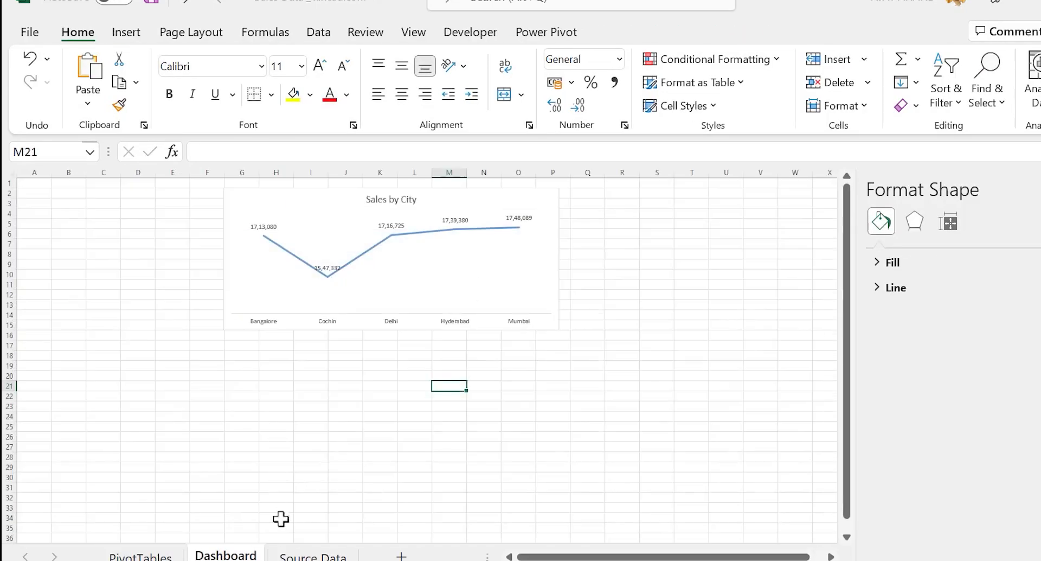
left_click(247, 346)
key("ctrl+v")
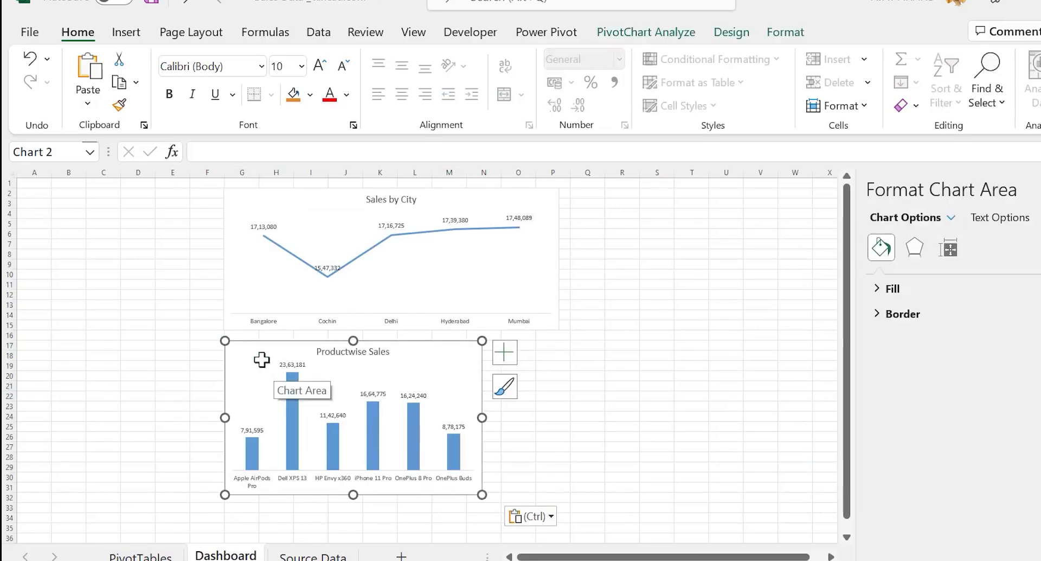
- Resize the Productwise Sales chart on the Dashboard sheet to 7 cm high and 16.5 cm wide
left_click(784, 34)
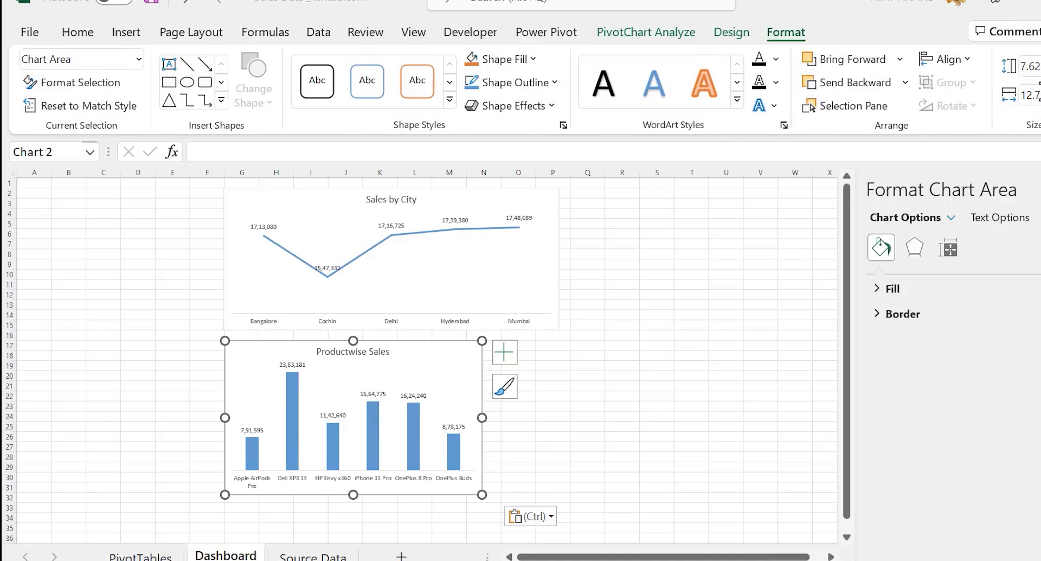
left_click(1032, 66)
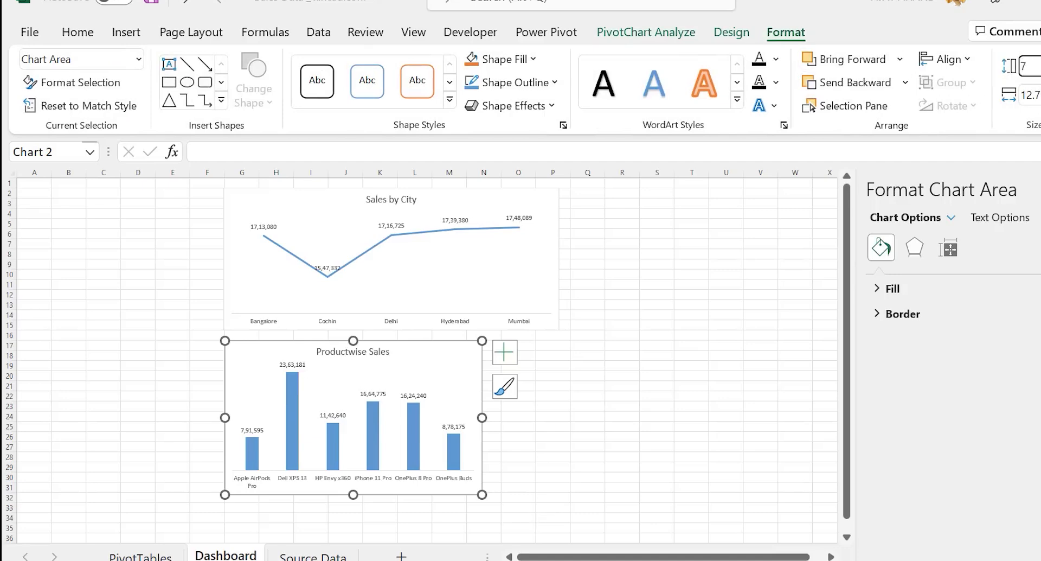
key("Tab")
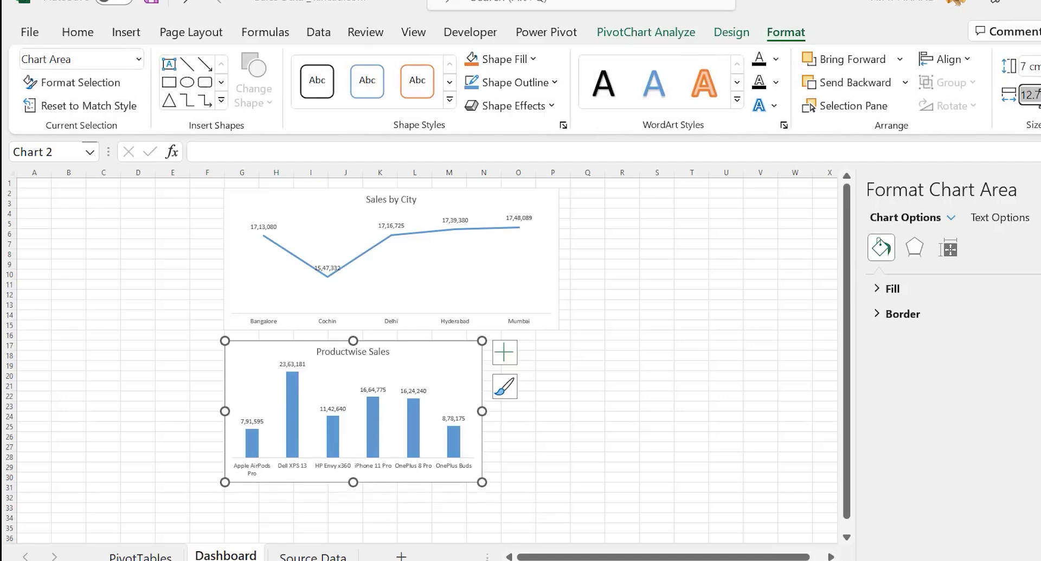
type("16.5")
key("Return")
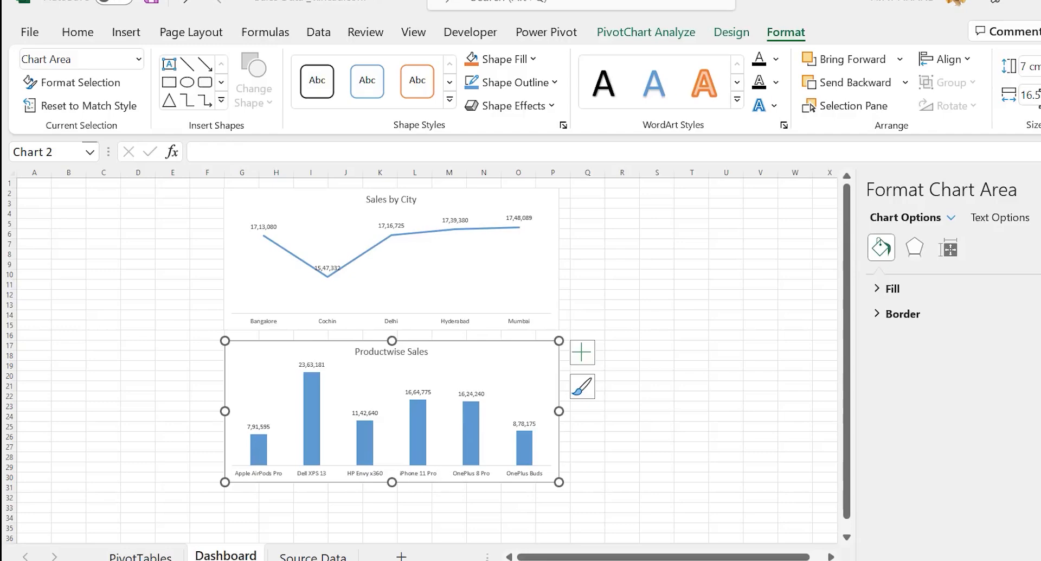
left_click(660, 293)
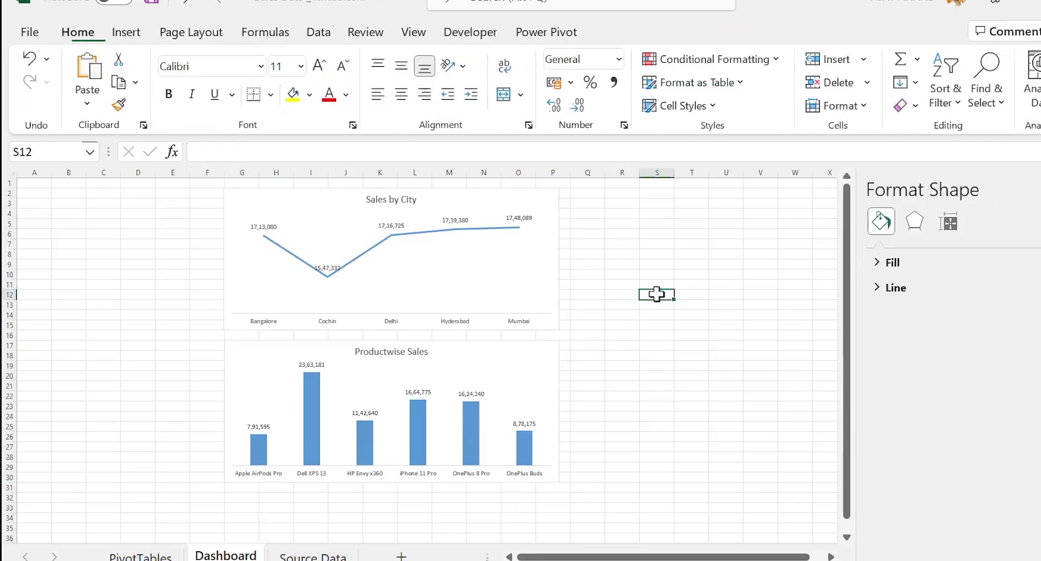
- Insert a 2-D clustered bar PivotChart from the sales rep PivotTable on the PivotTables sheet and hide all its field buttons
left_click(151, 555)
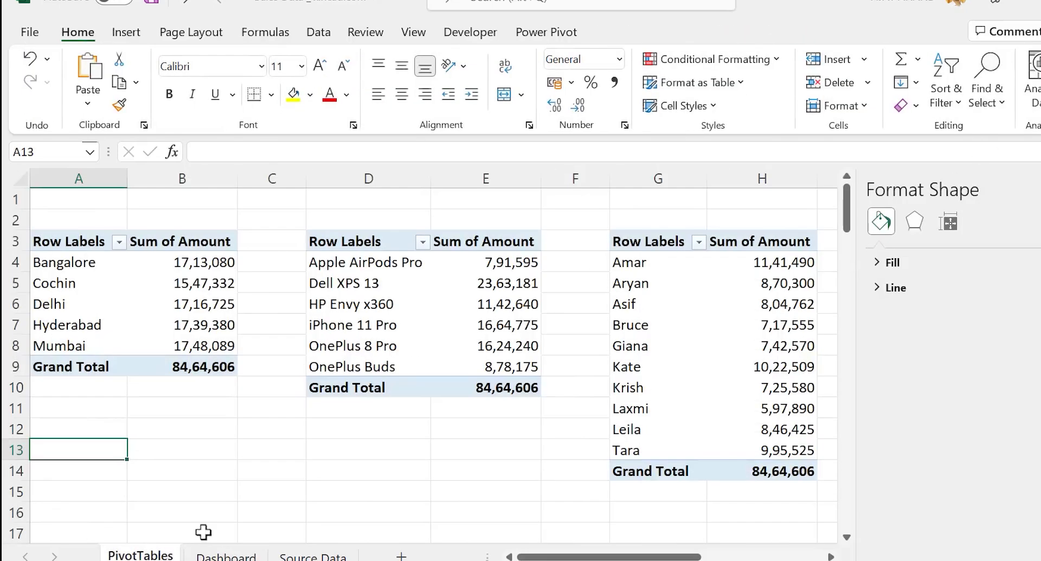
left_click(830, 556)
left_click(830, 556)
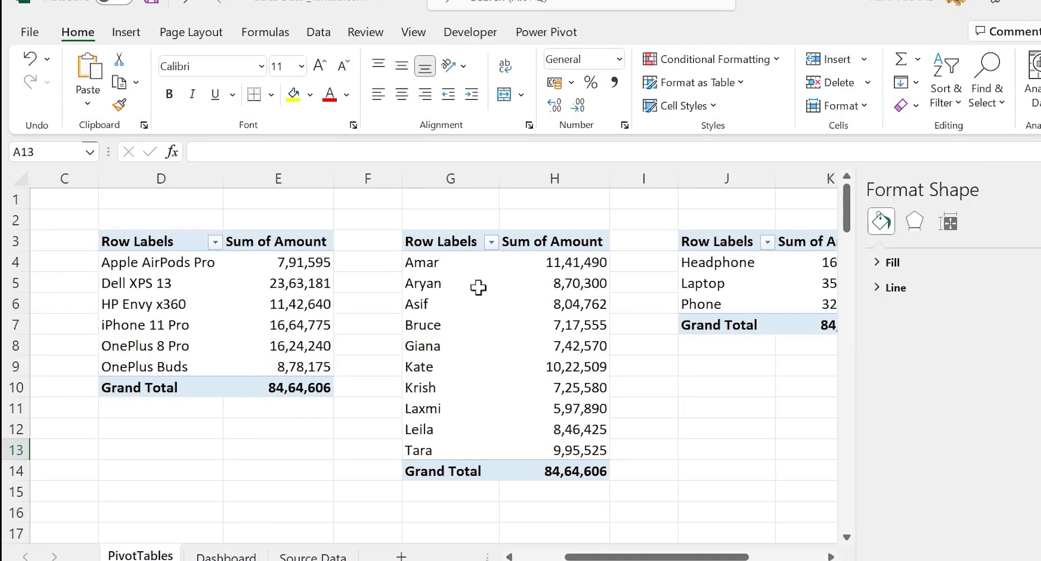
left_click(583, 349)
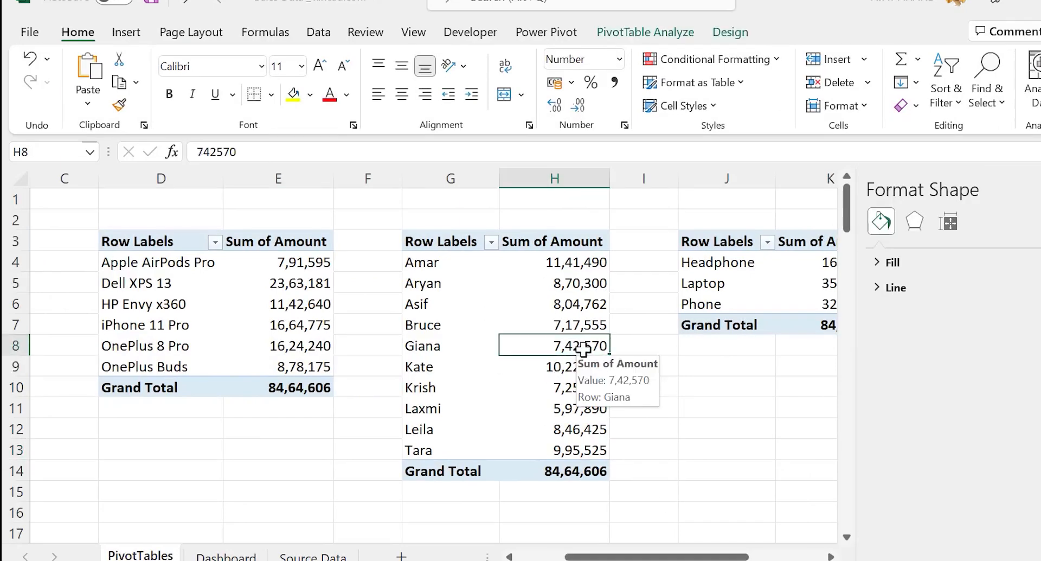
left_click(128, 34)
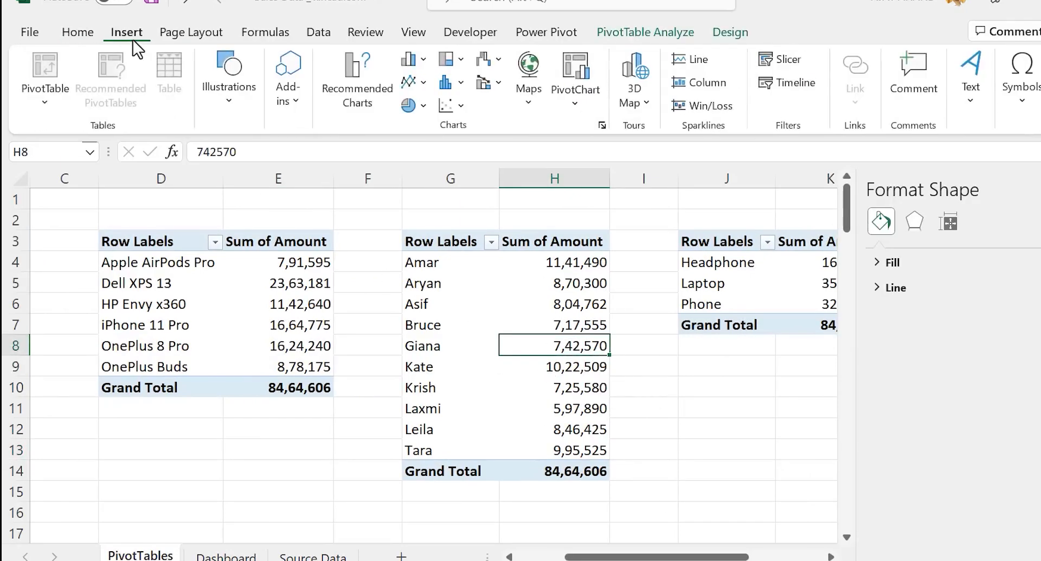
left_click(416, 61)
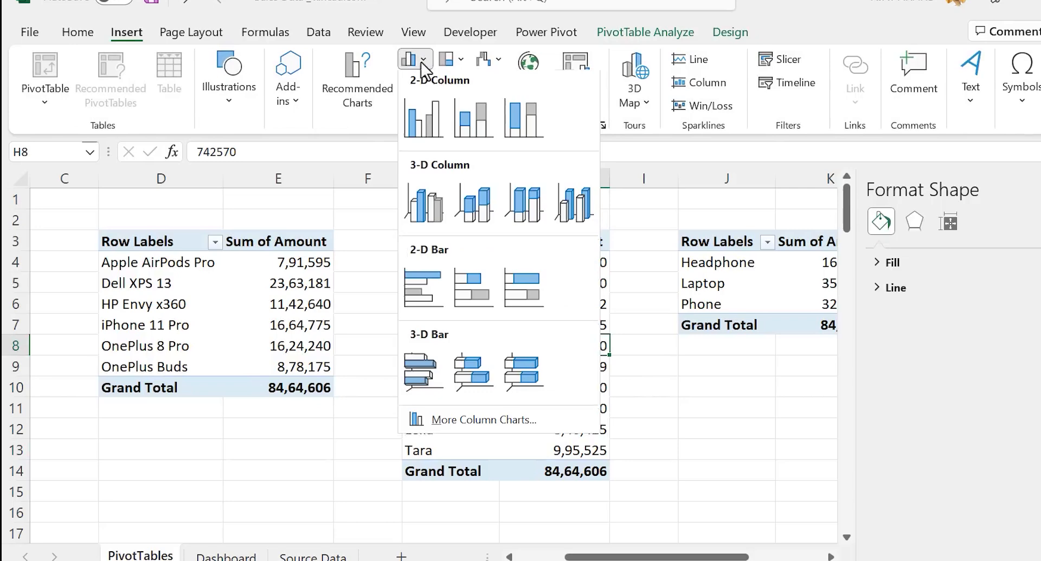
left_click(425, 284)
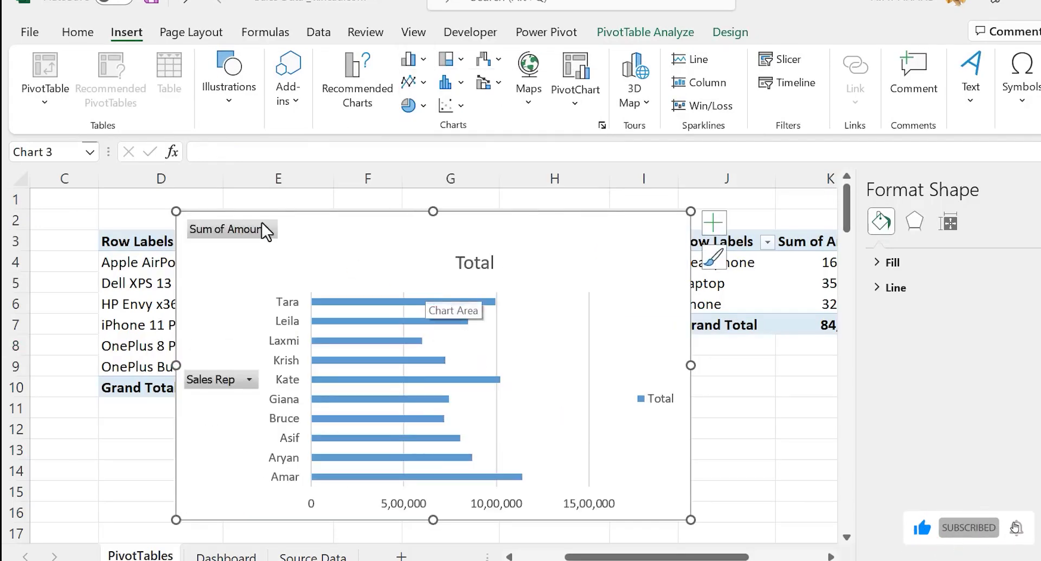
right_click(251, 235)
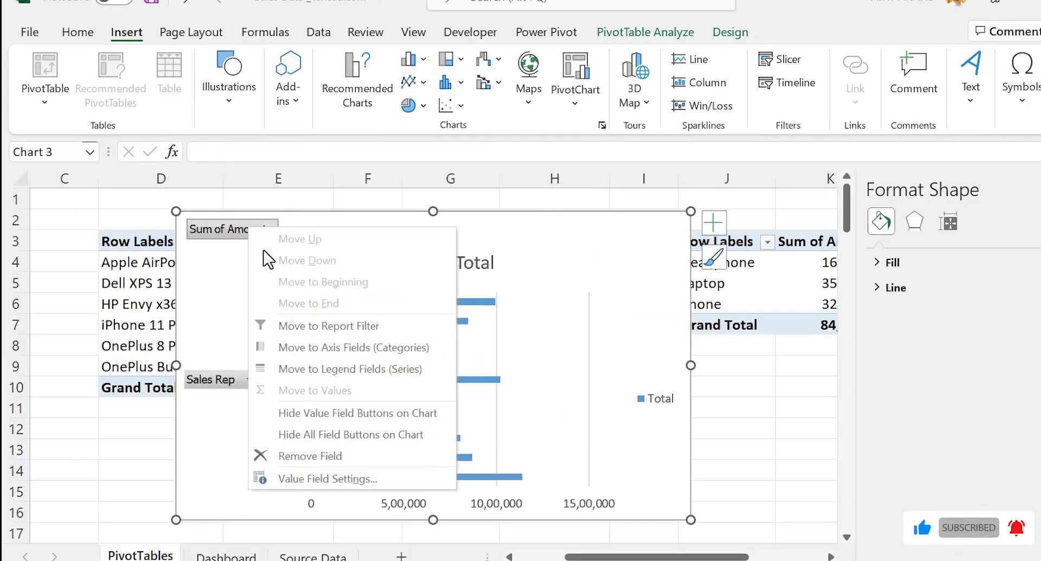
left_click(330, 428)
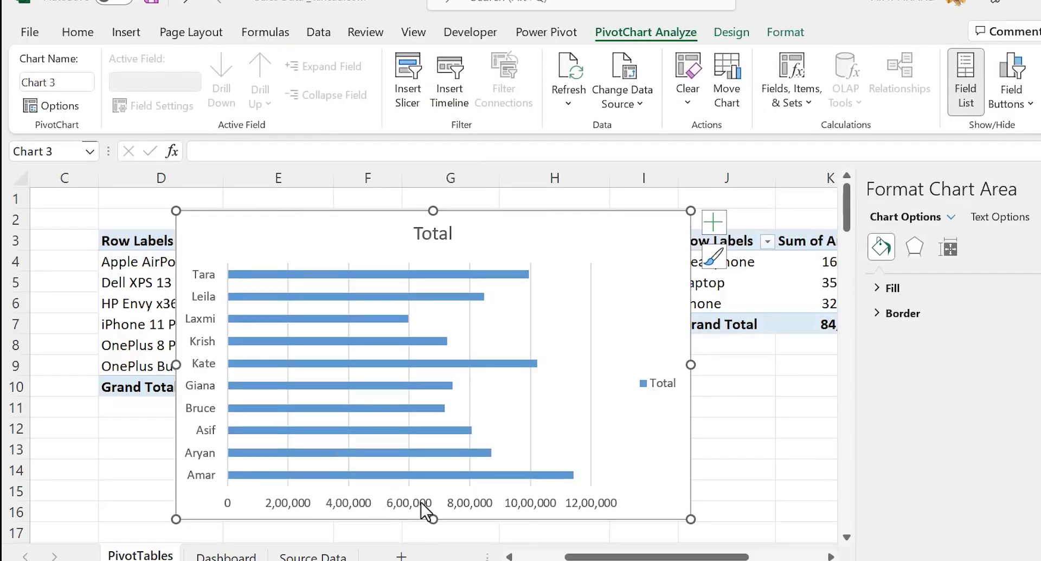
- Remove the horizontal value axis and the legend from the sales rep bar chart
left_click(421, 503)
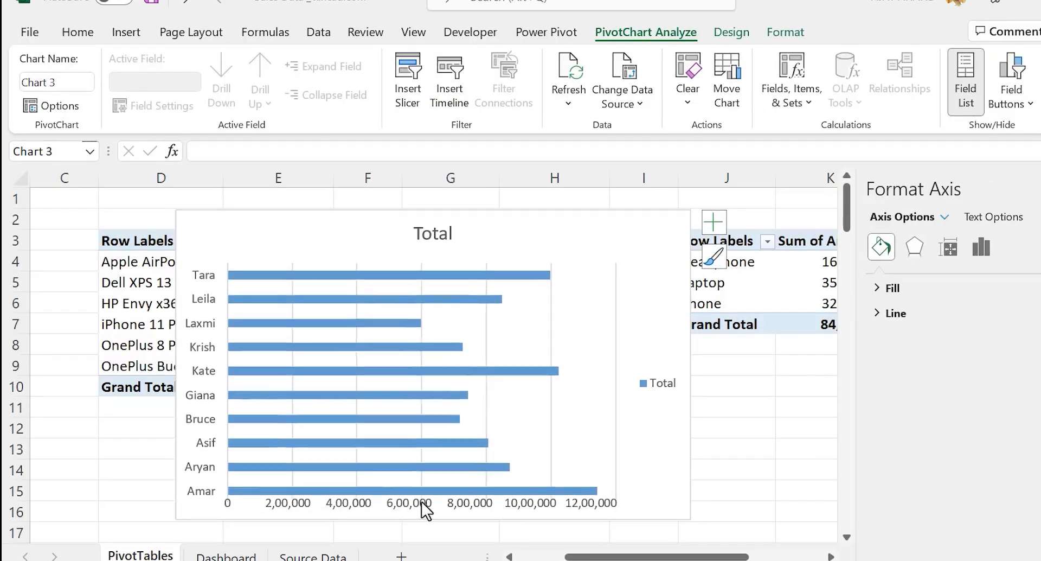
key("Delete")
left_click(666, 384)
key("Delete")
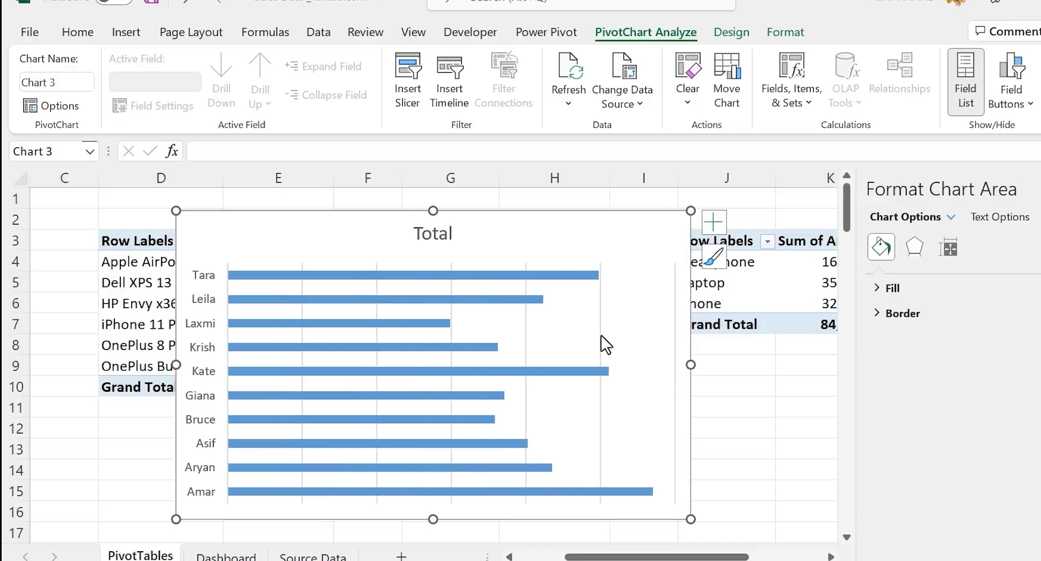
- Remove the vertical gridlines from the sales rep bar chart and add data labels to its bars
left_click(601, 343)
left_click(526, 340)
key("Delete")
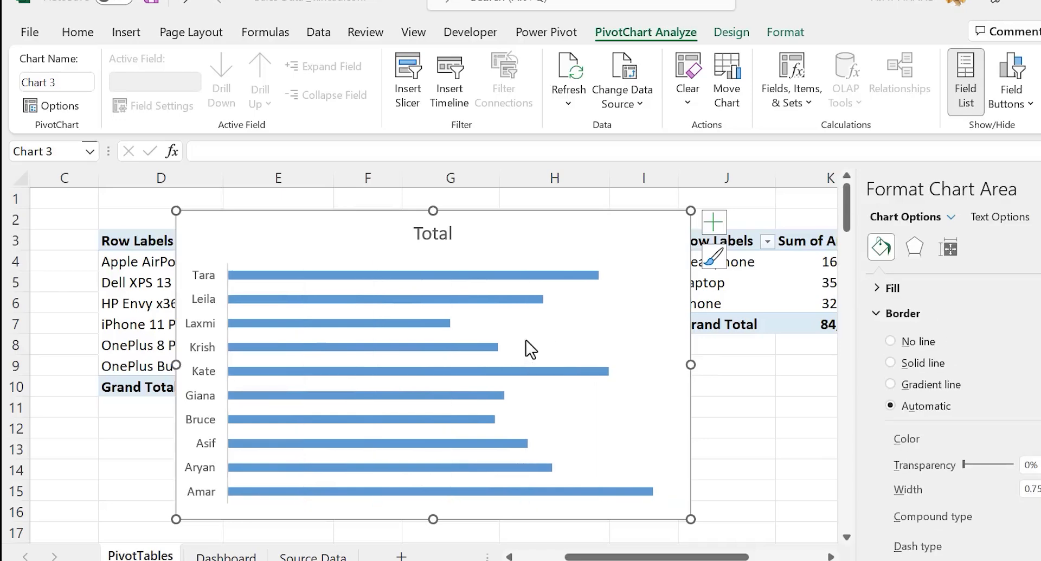
left_click(713, 224)
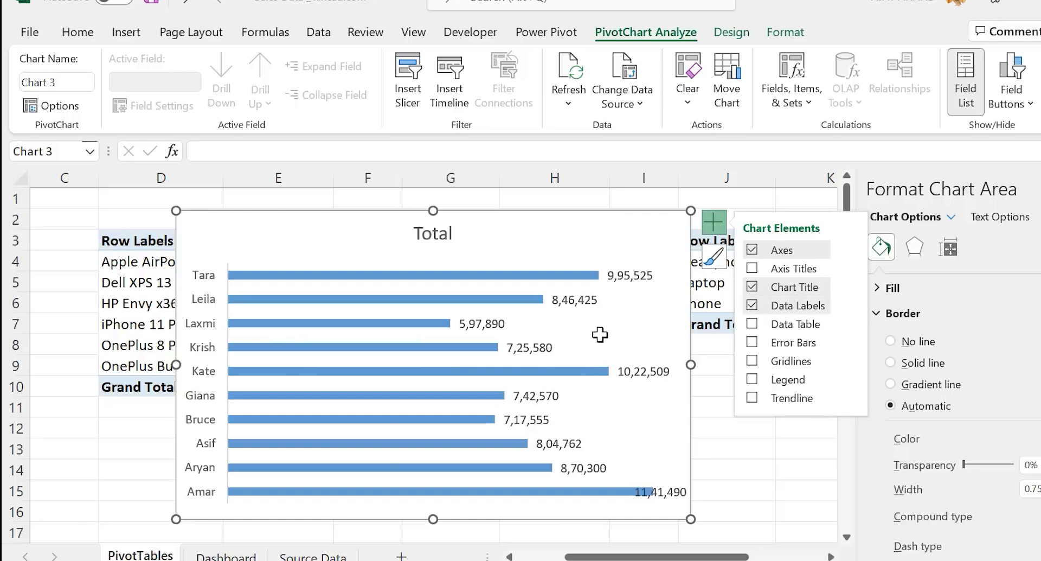
- Change the sales rep bar chart's title to "Sales by Salesrep"
left_click(438, 234)
double_click(438, 234)
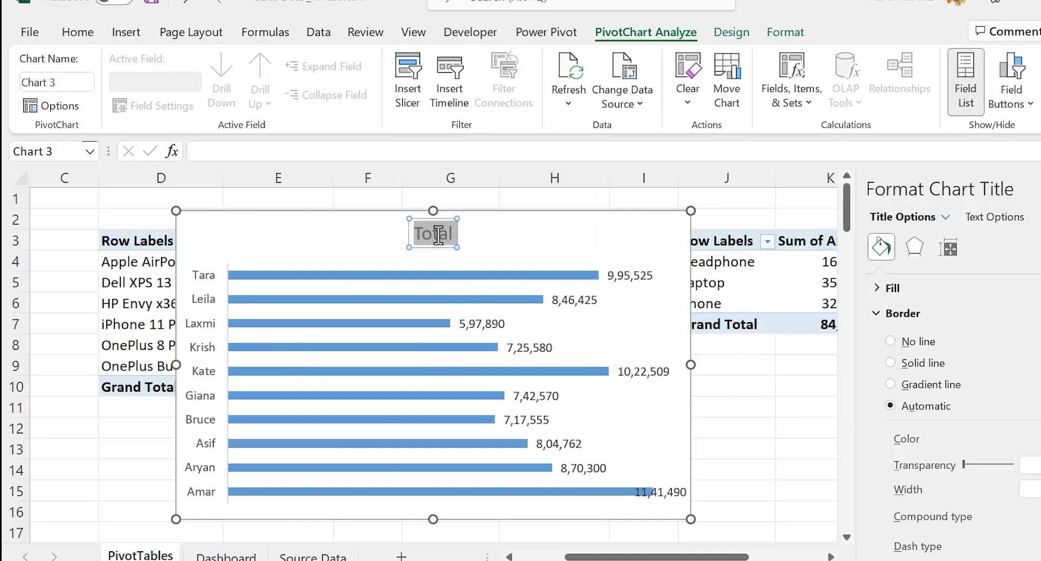
type("Sales")
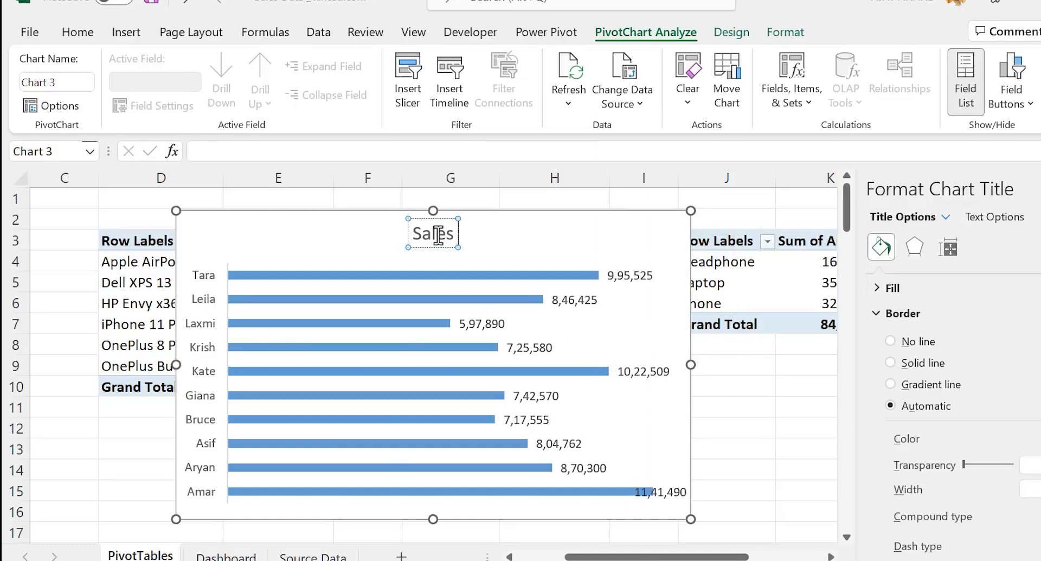
type(" by Salesrep")
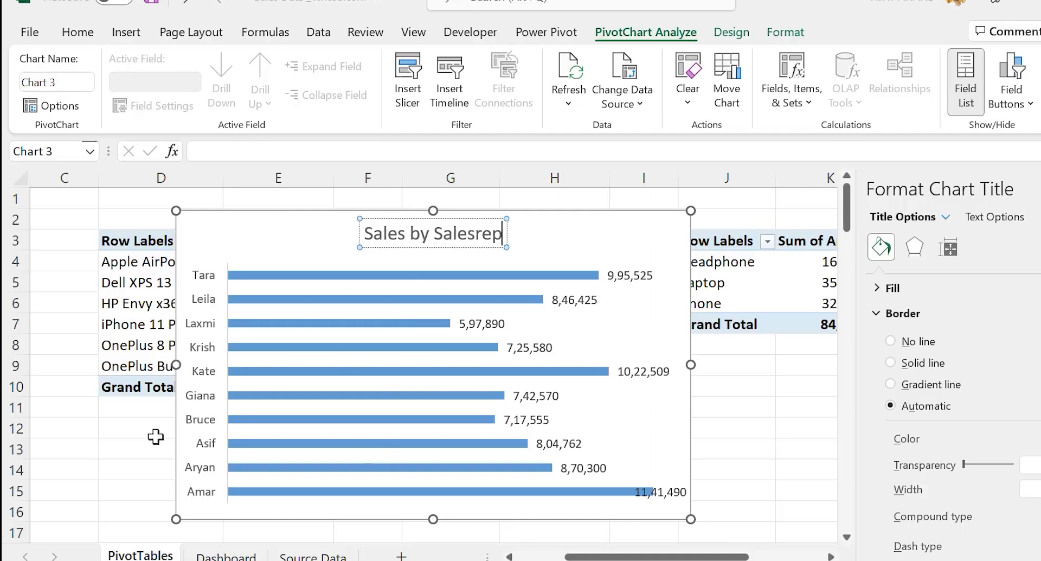
left_click(108, 444)
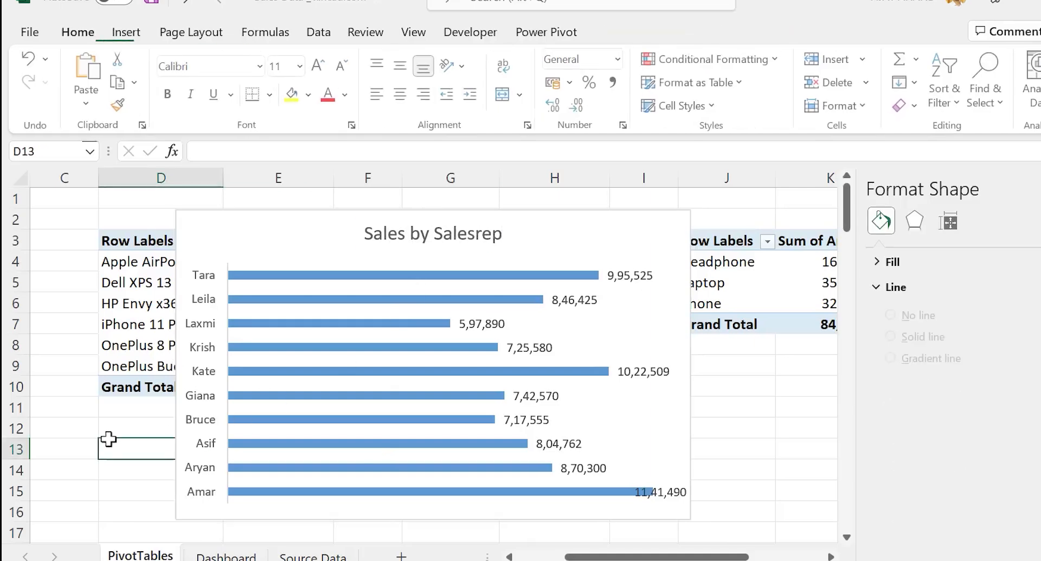
- Move the Sales by Salesrep chart from the PivotTables sheet to cell Q2 of the Dashboard sheet
left_click(176, 486)
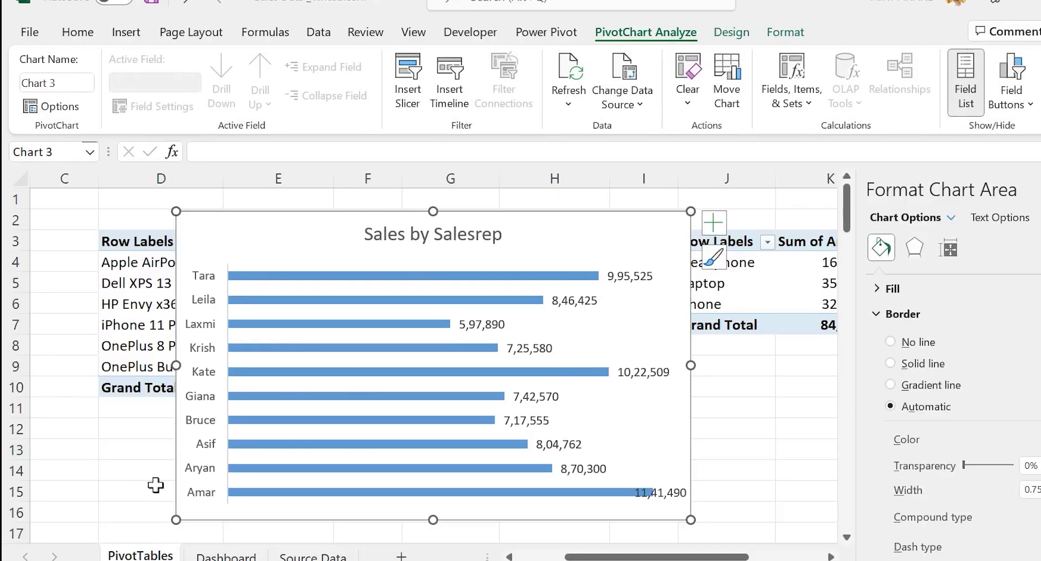
key("ctrl+x")
left_click(227, 555)
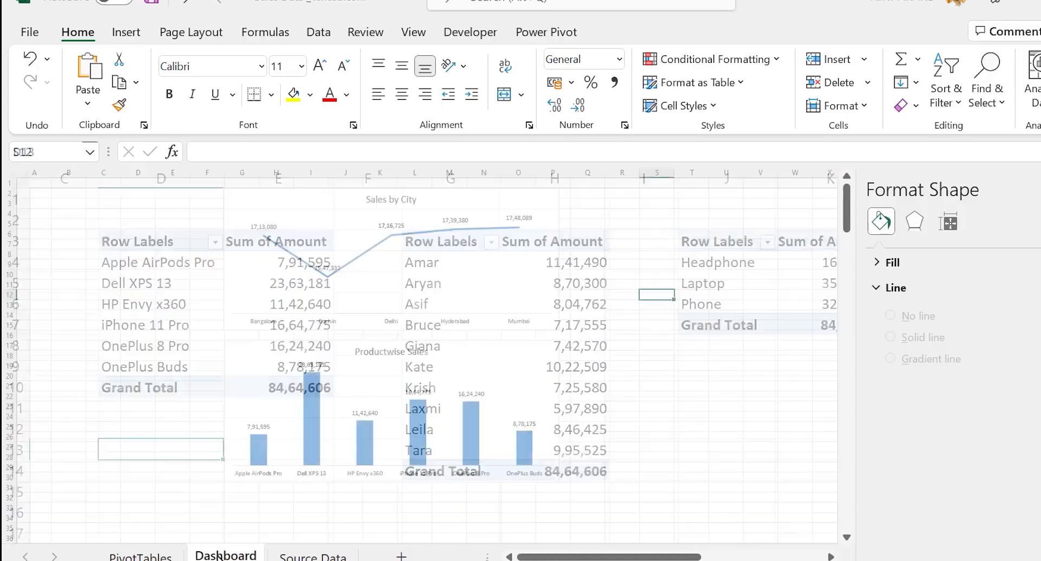
left_click(590, 190)
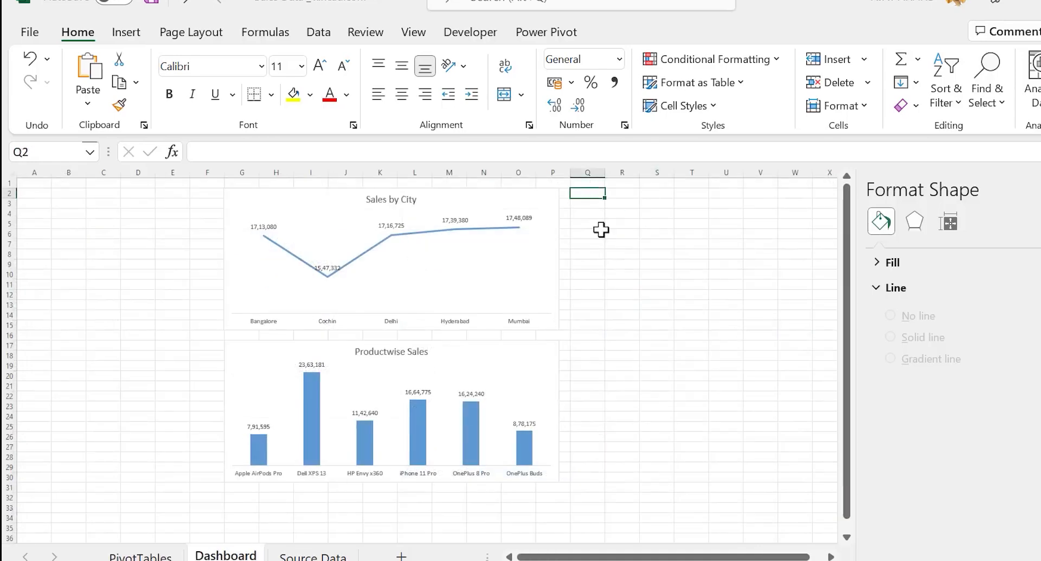
key("ctrl+v")
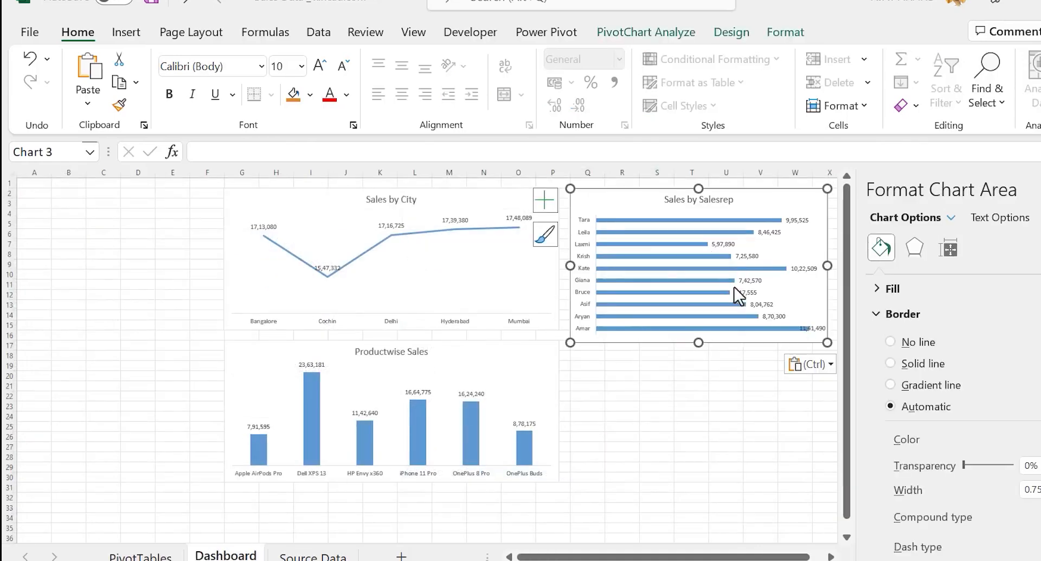
- Resize the Sales by Salesrep chart on the Dashboard sheet to 14.5 cm high and 12 cm wide
left_click_drag(697, 353, 697, 480)
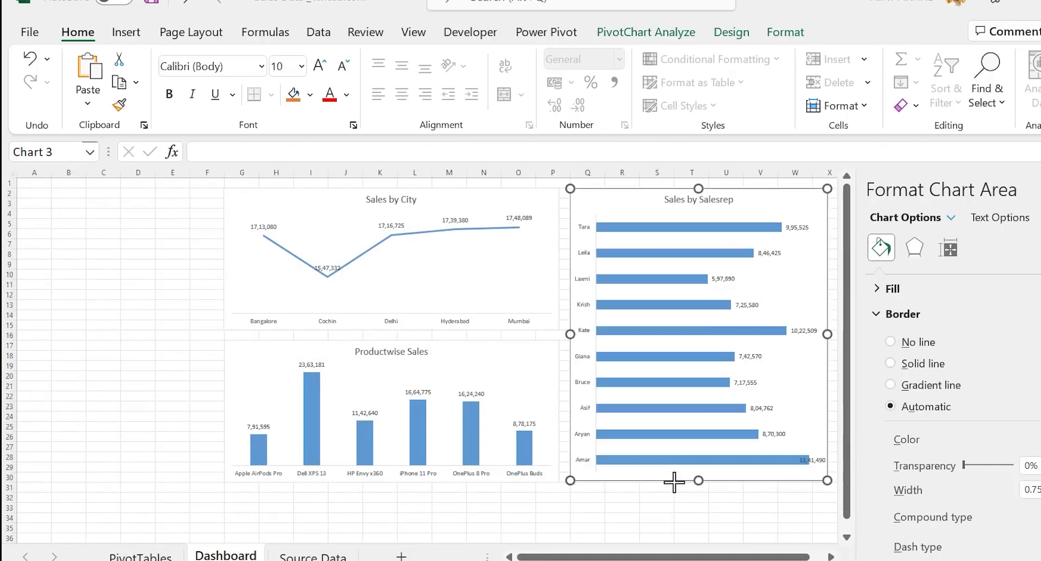
left_click(787, 33)
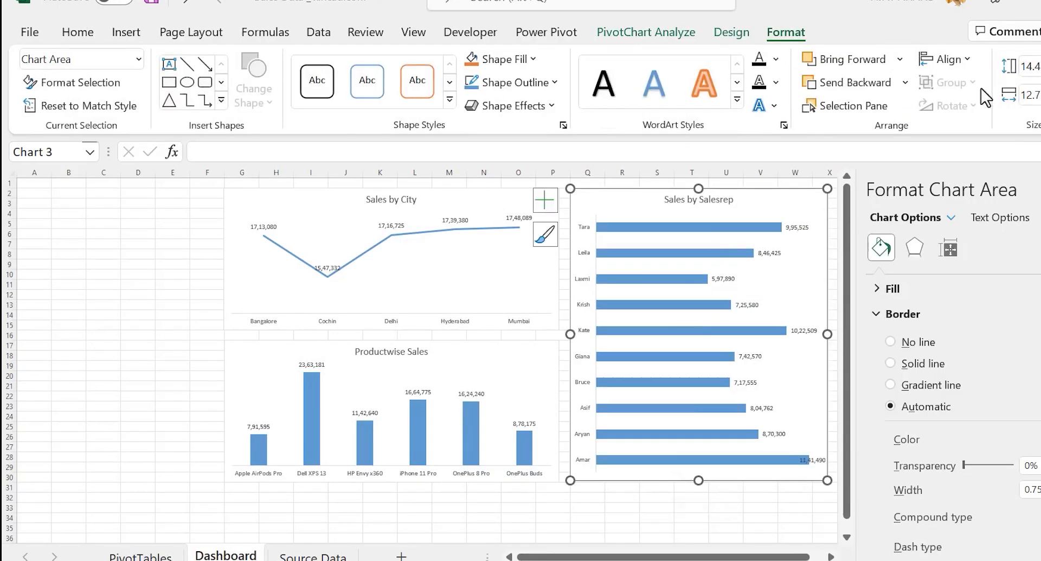
left_click(1026, 66)
type("14")
key("Tab")
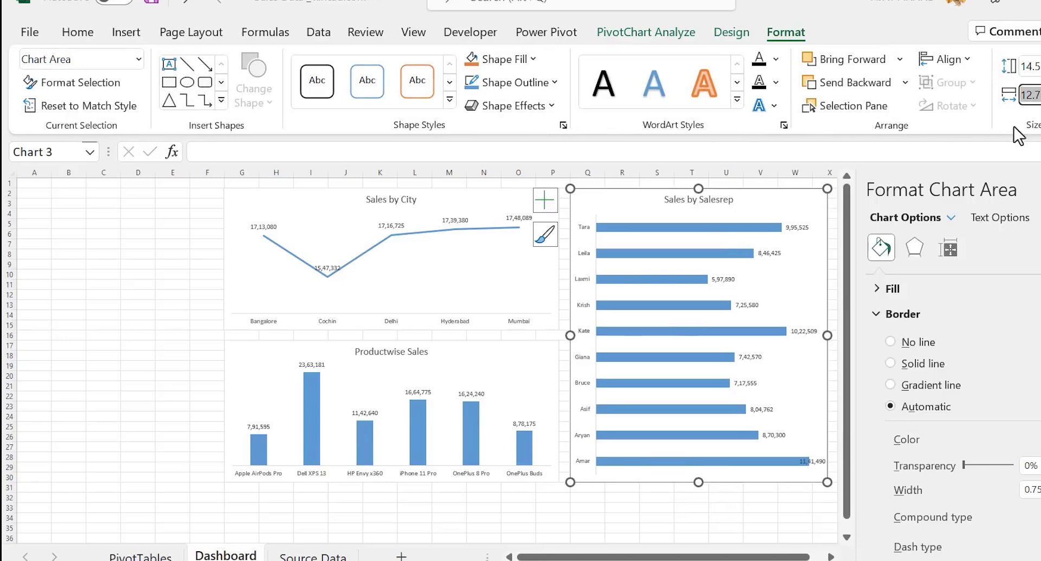
type("12")
key("Return")
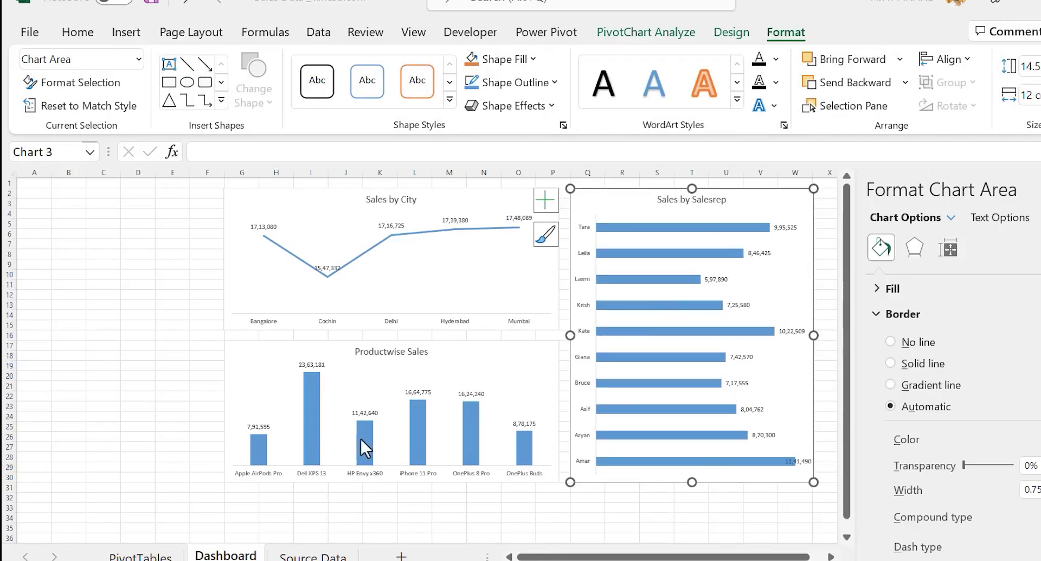
- Insert a 2-D pie PivotChart from the category PivotTable in columns J and K of the PivotTables sheet
left_click(140, 556)
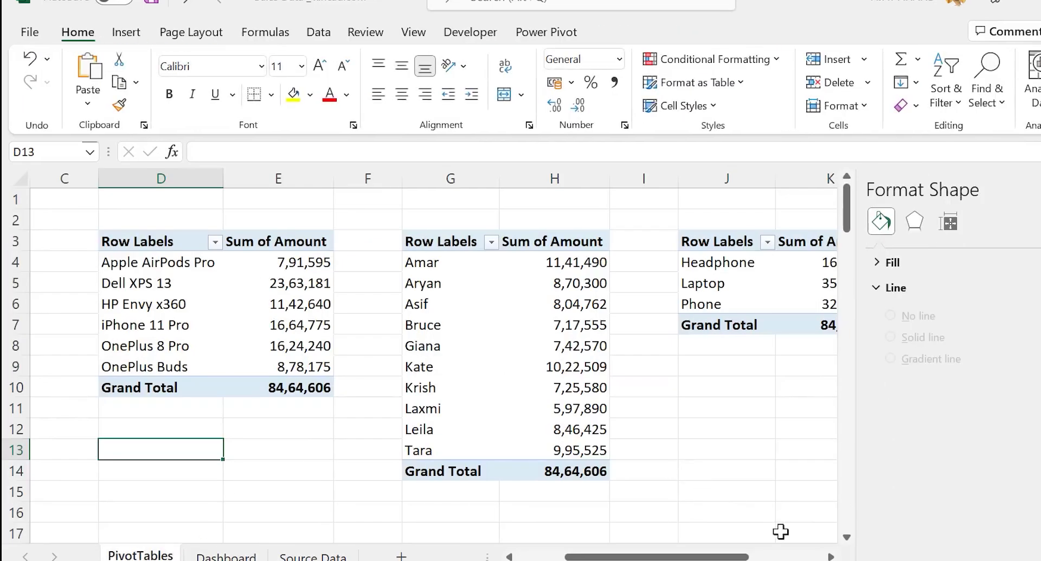
left_click(830, 556)
double_click(829, 556)
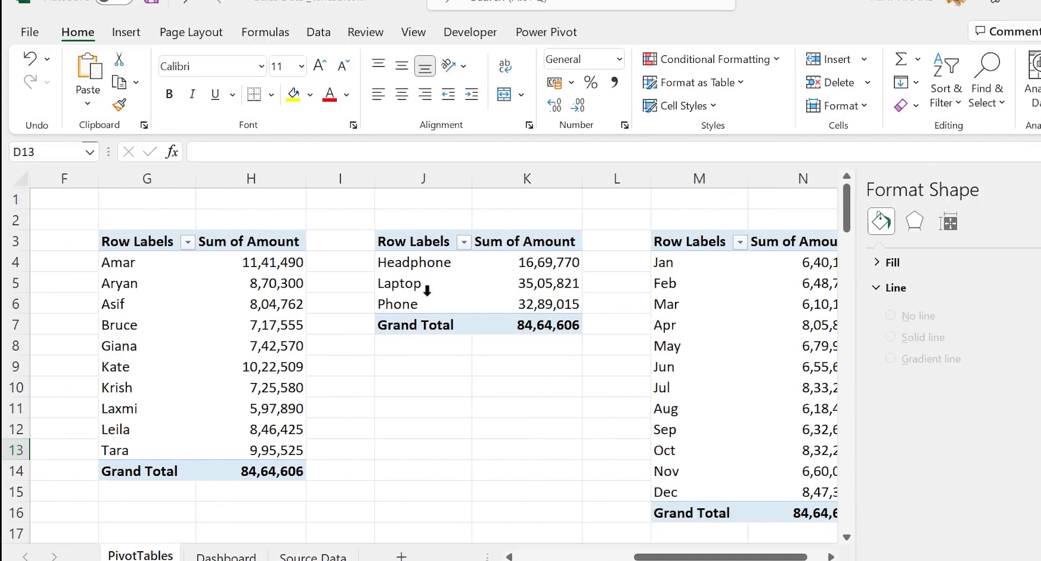
left_click(541, 287)
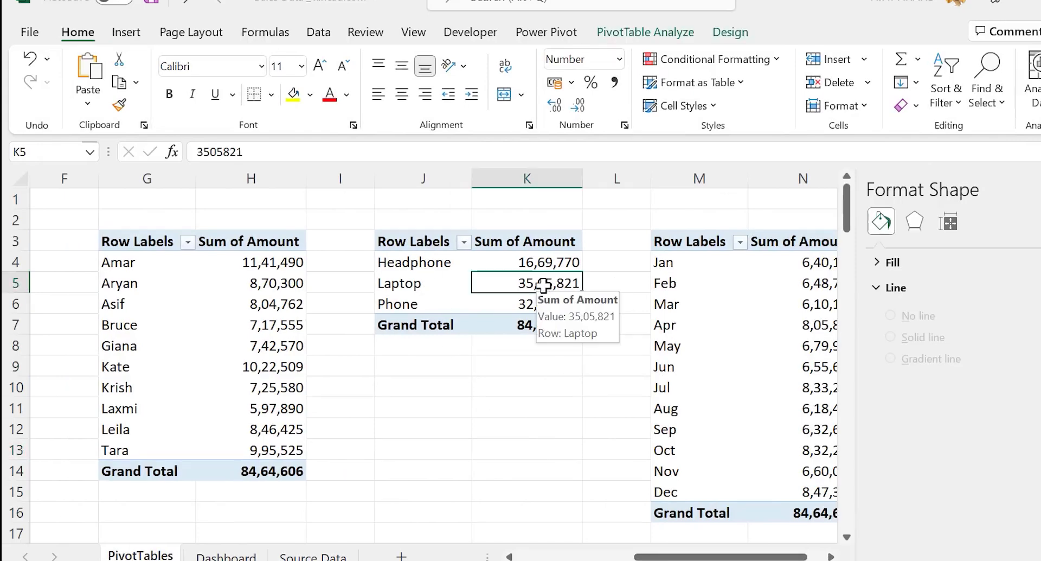
left_click(132, 35)
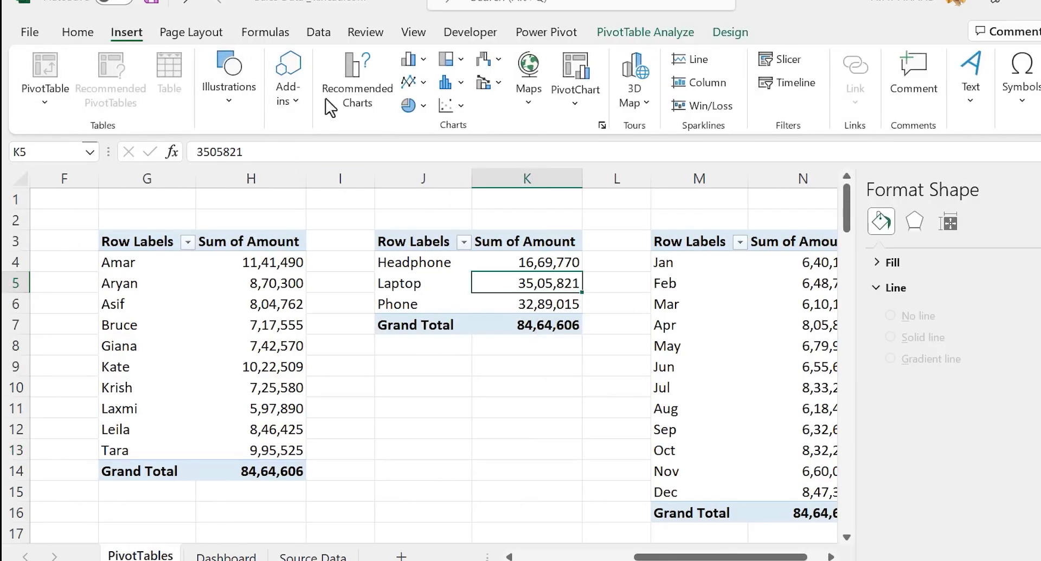
left_click(423, 107)
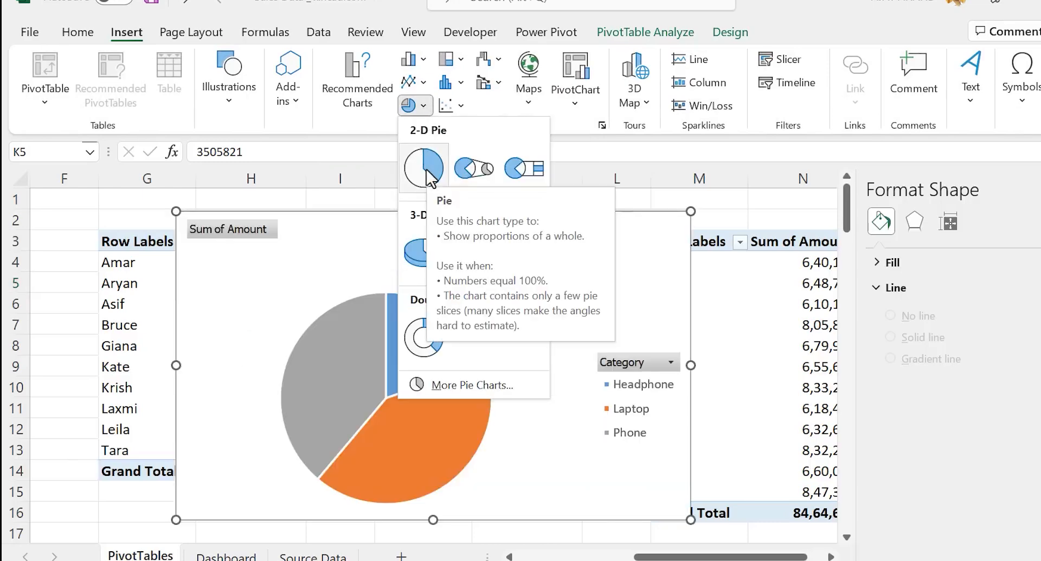
left_click(426, 173)
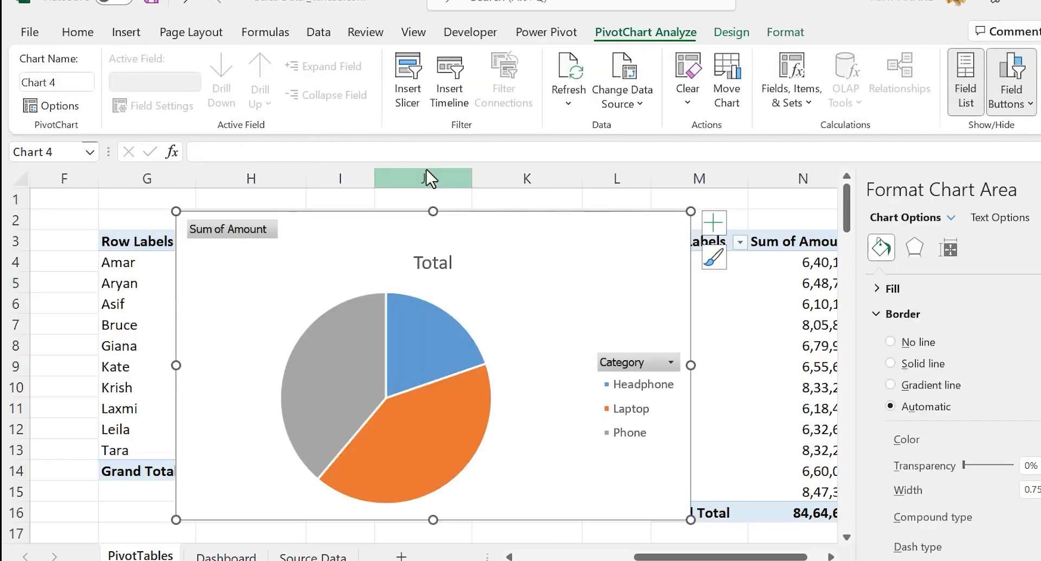
- Hide all field buttons on the category pie chart and remove its legend
right_click(627, 361)
left_click(684, 307)
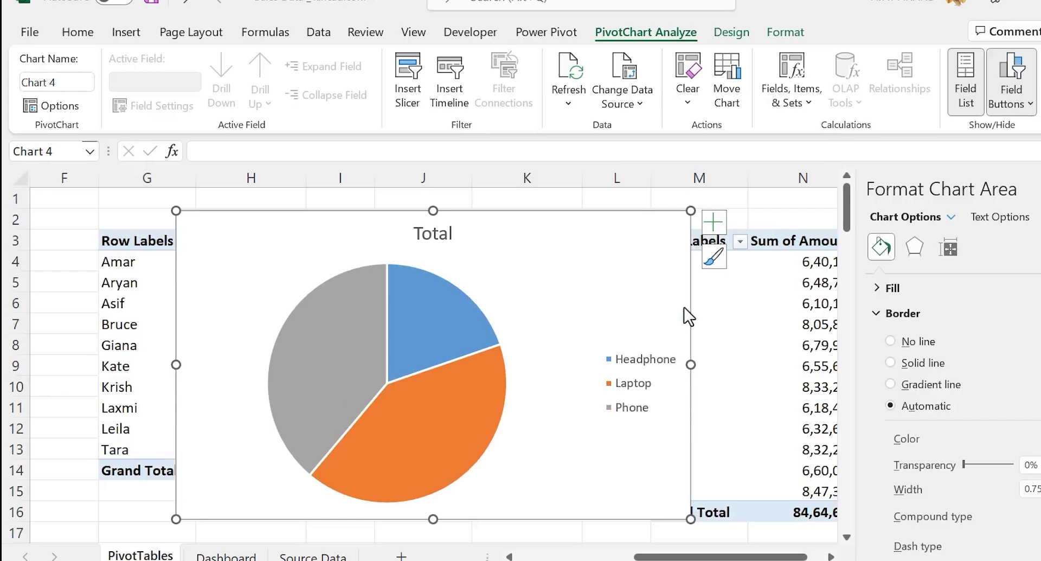
left_click(636, 359)
key("Delete")
- Add data labels to the category pie chart that show the category name as well as the value
left_click(713, 223)
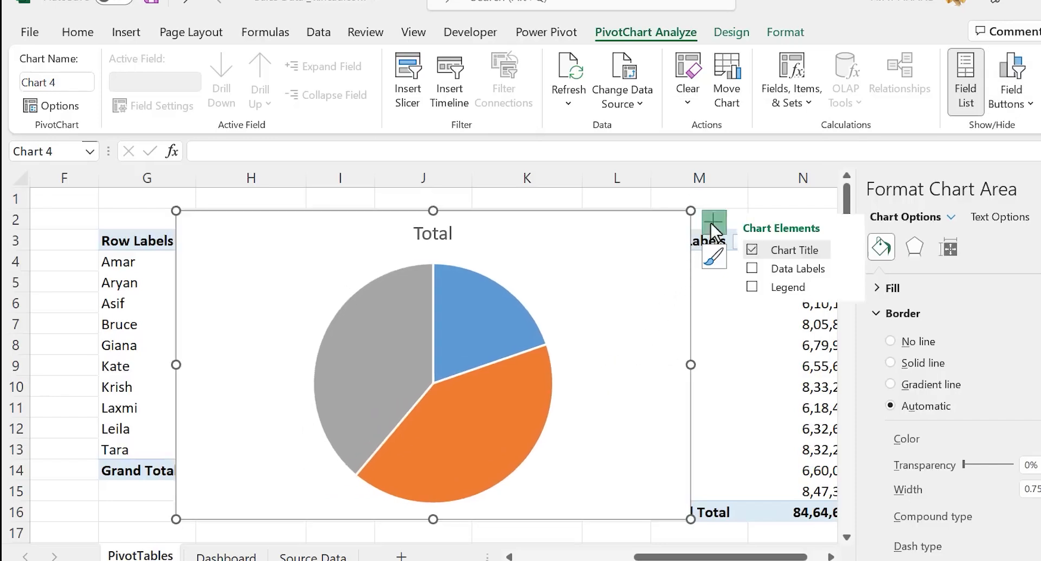
left_click(753, 269)
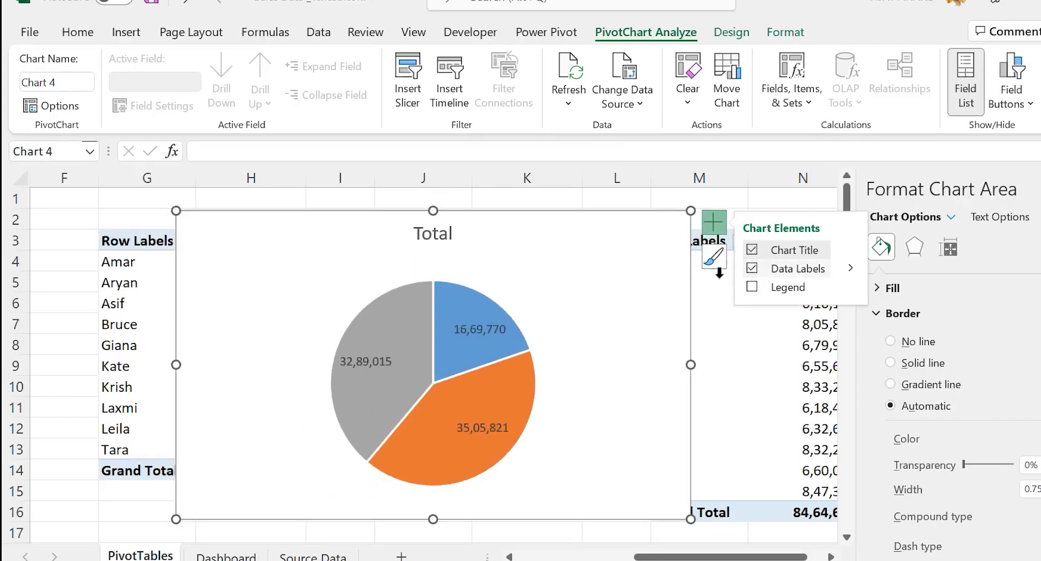
left_click(473, 332)
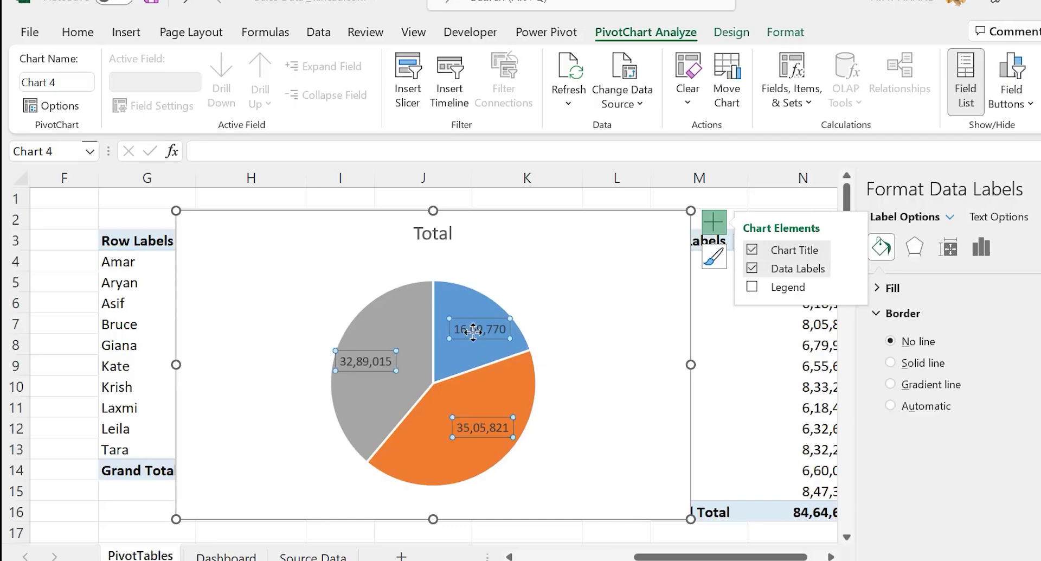
right_click(473, 332)
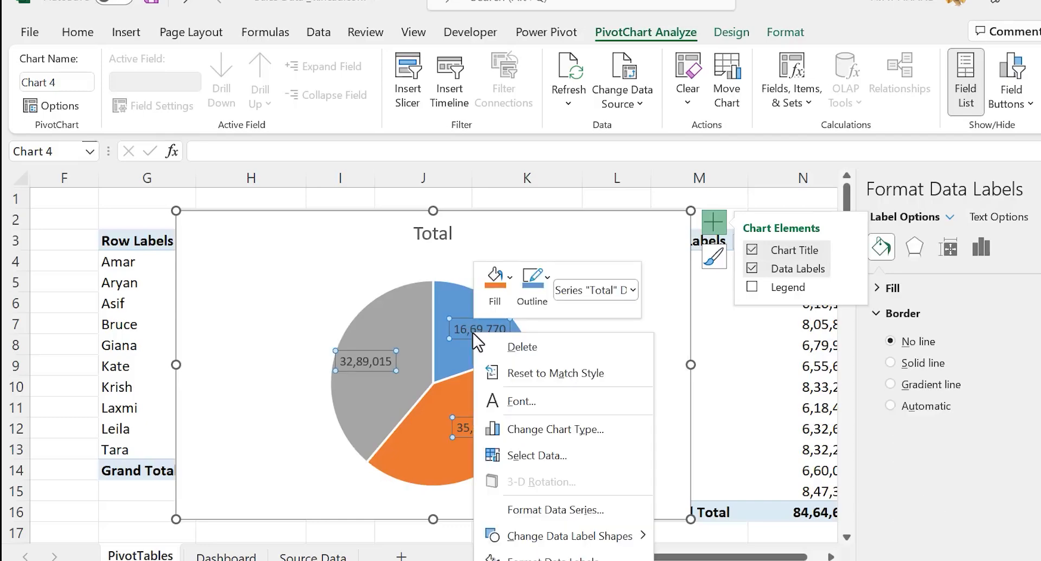
left_click(571, 558)
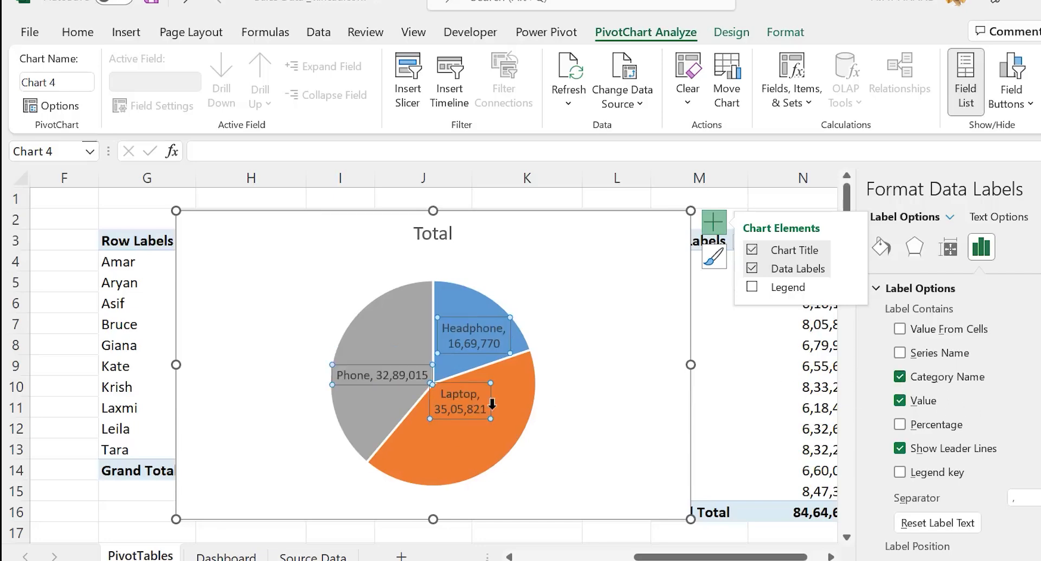
left_click(707, 368)
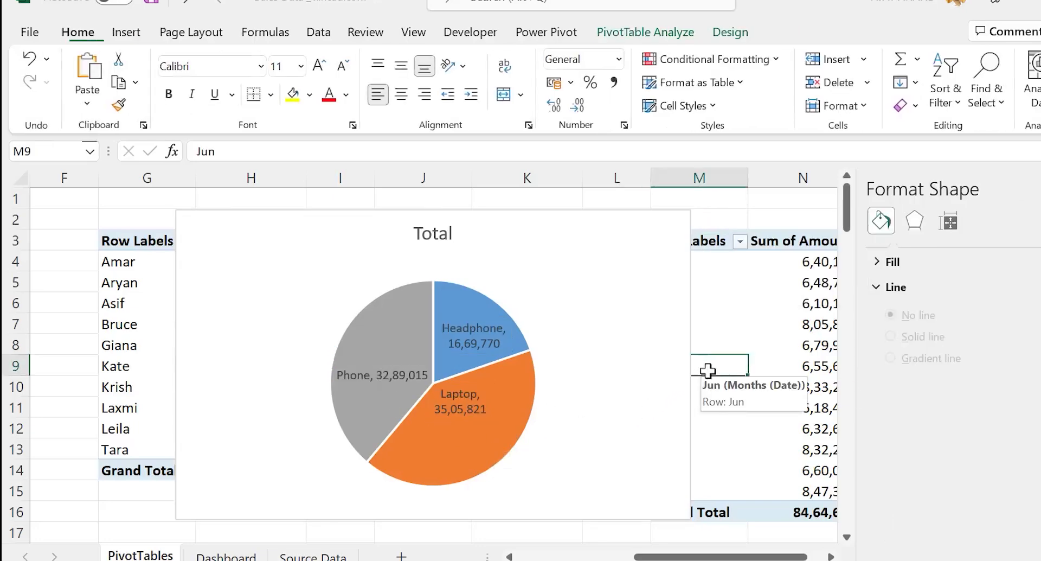
- Change the category pie chart's title to "Sales by Category"
left_click(434, 234)
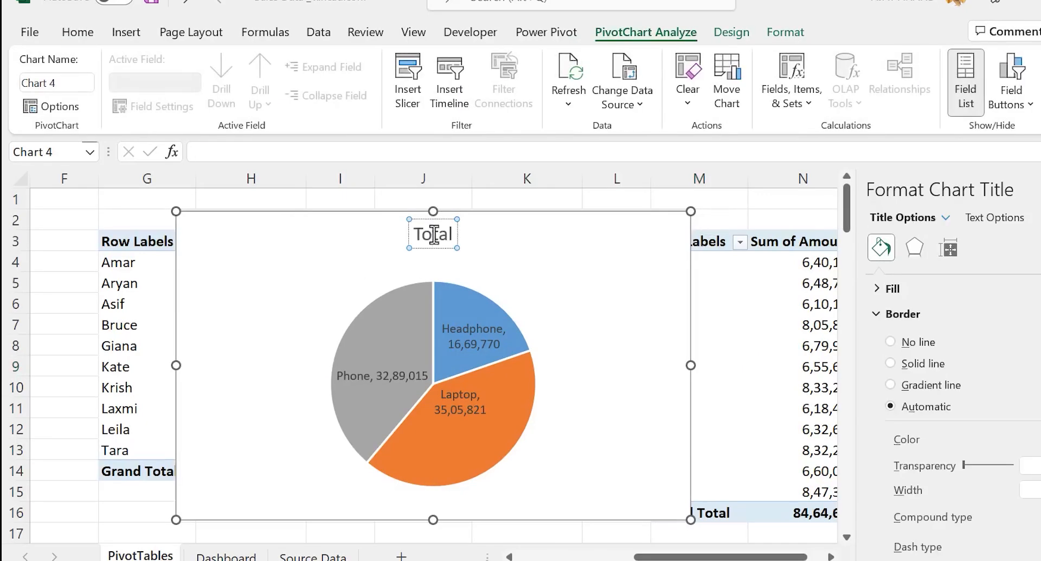
double_click(434, 235)
key("BackSpace")
type("Sale")
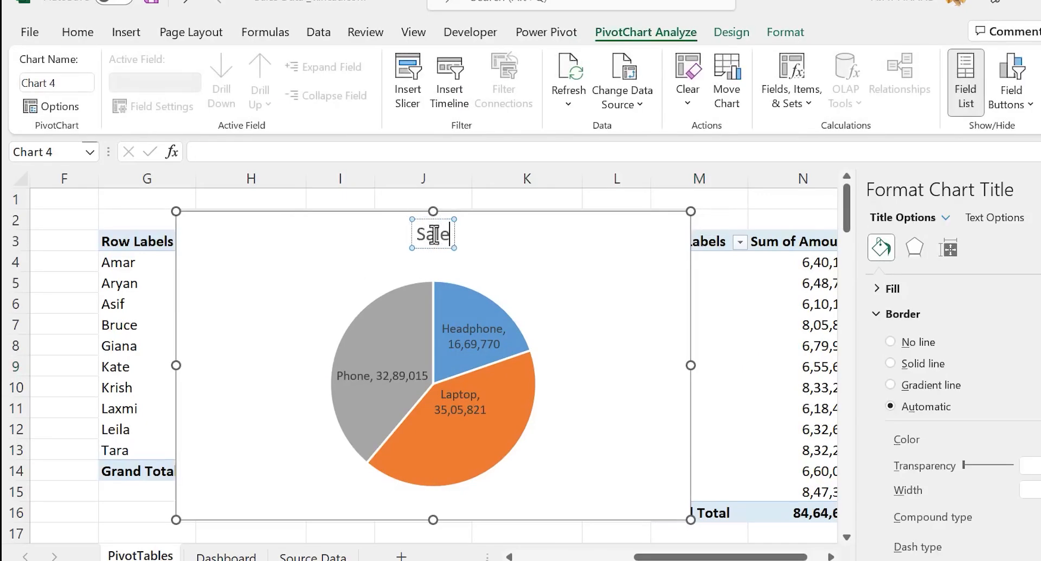
type("s by")
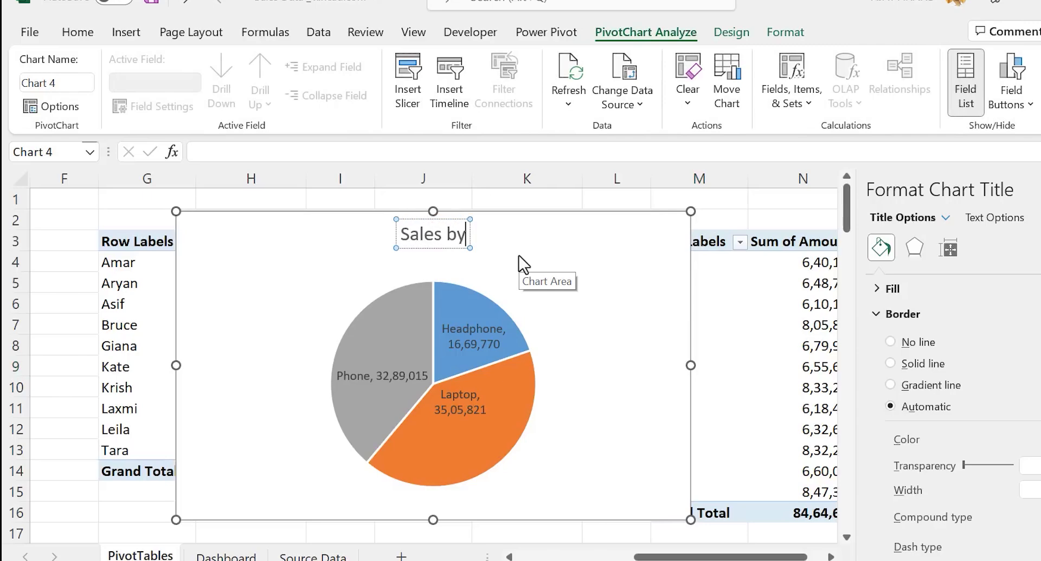
type(" Category")
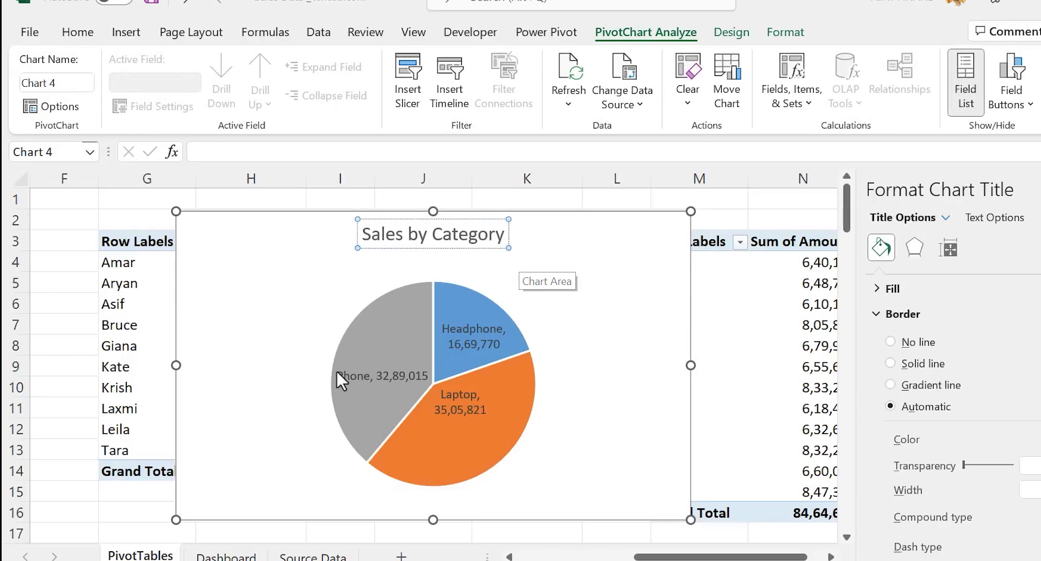
left_click(59, 425)
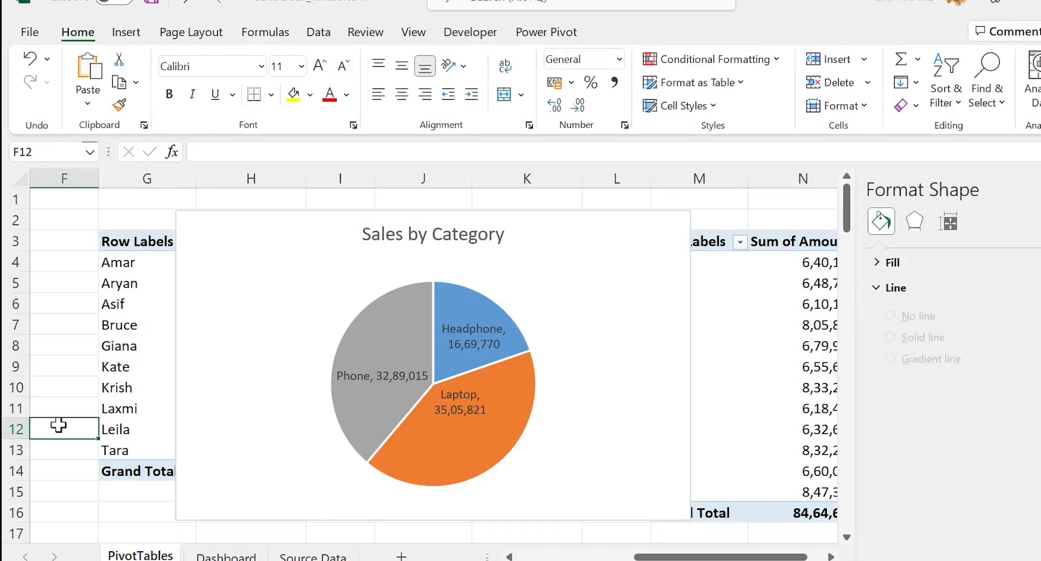
- Move the Sales by Category chart to cell B17 of the Dashboard sheet and narrow it to fit beside the Productwise Sales chart
left_click(282, 212)
key("Delete")
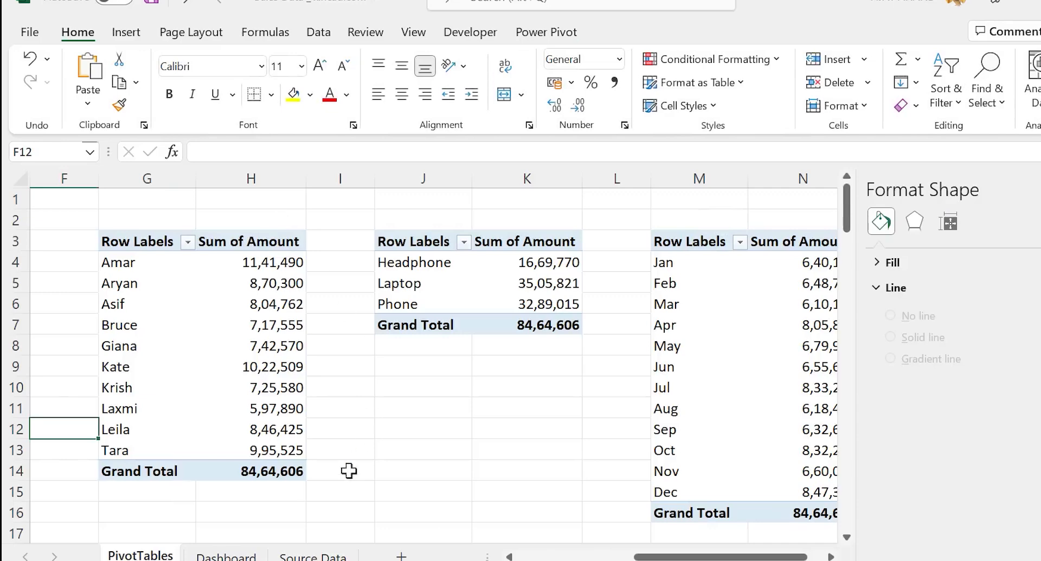
left_click(225, 556)
left_click(112, 360)
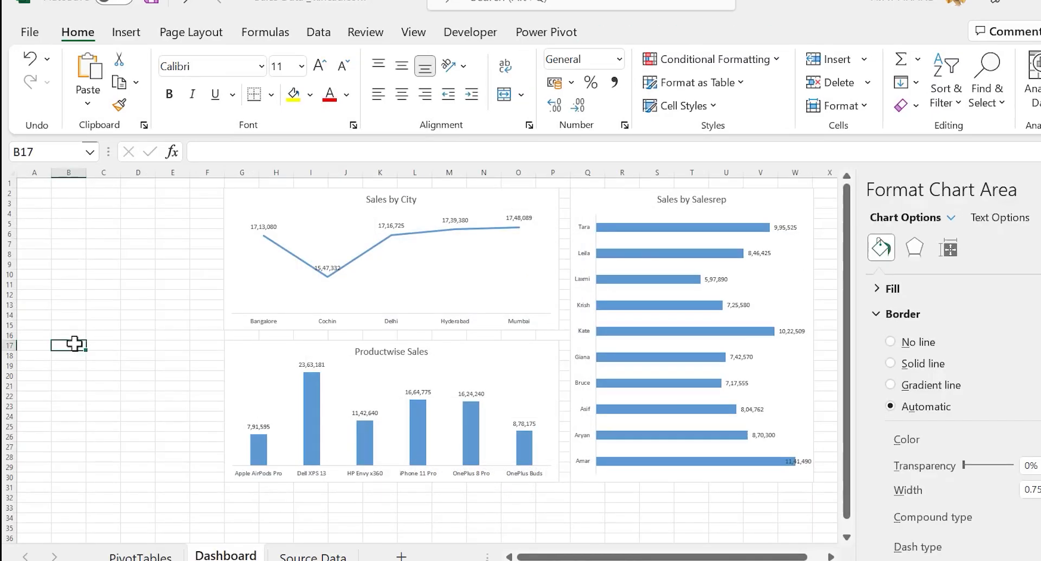
key("ctrl+v")
left_click_drag(305, 415, 214, 417)
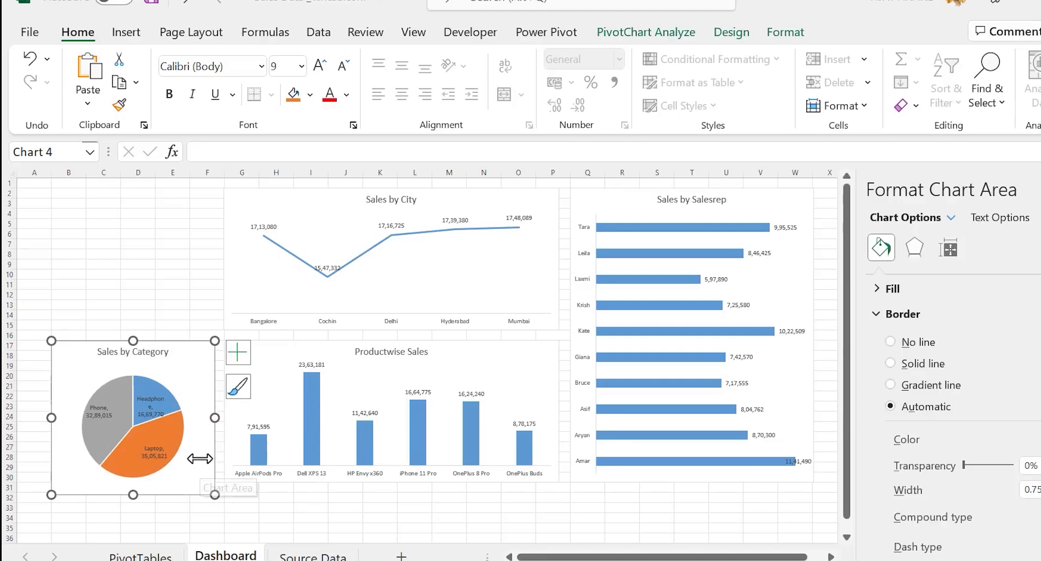
- Move the Sales by Category chart up level with the Productwise Sales chart's bottom edge and shift its Headphone label within the slice
left_click_drag(186, 340, 188, 327)
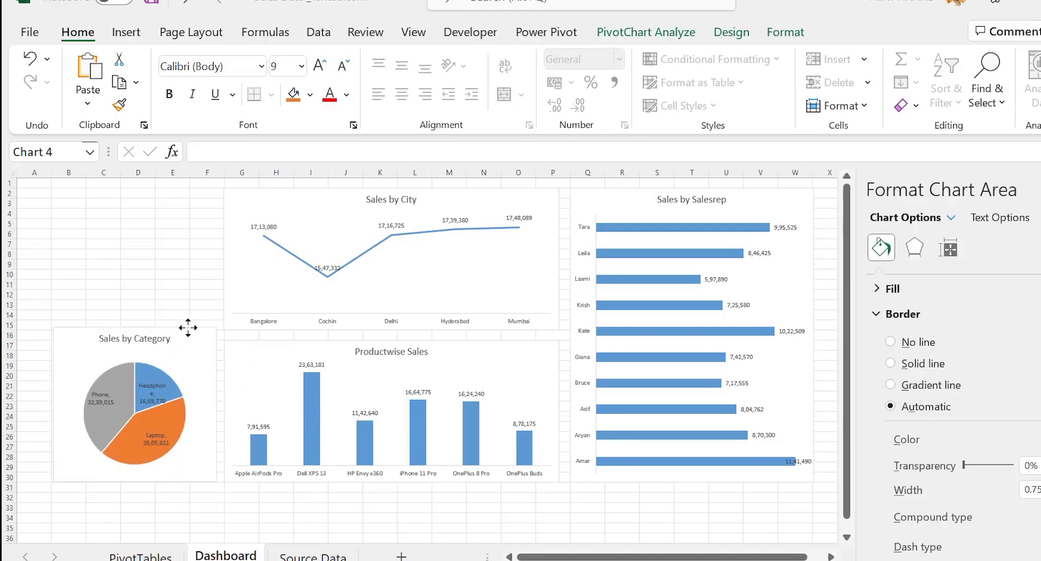
left_click(333, 510)
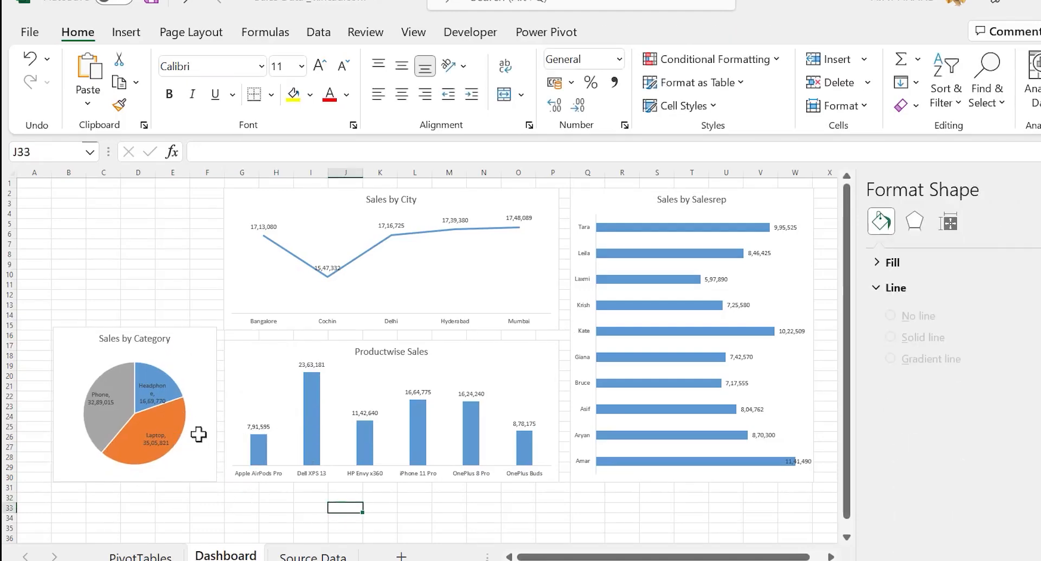
left_click(158, 392)
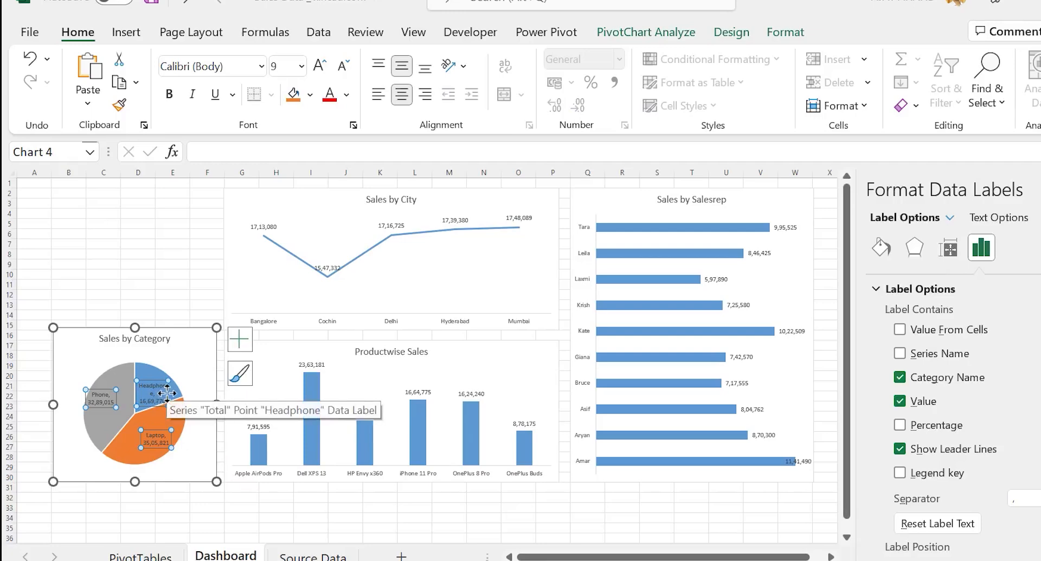
left_click(160, 393)
left_click_drag(173, 393, 167, 417)
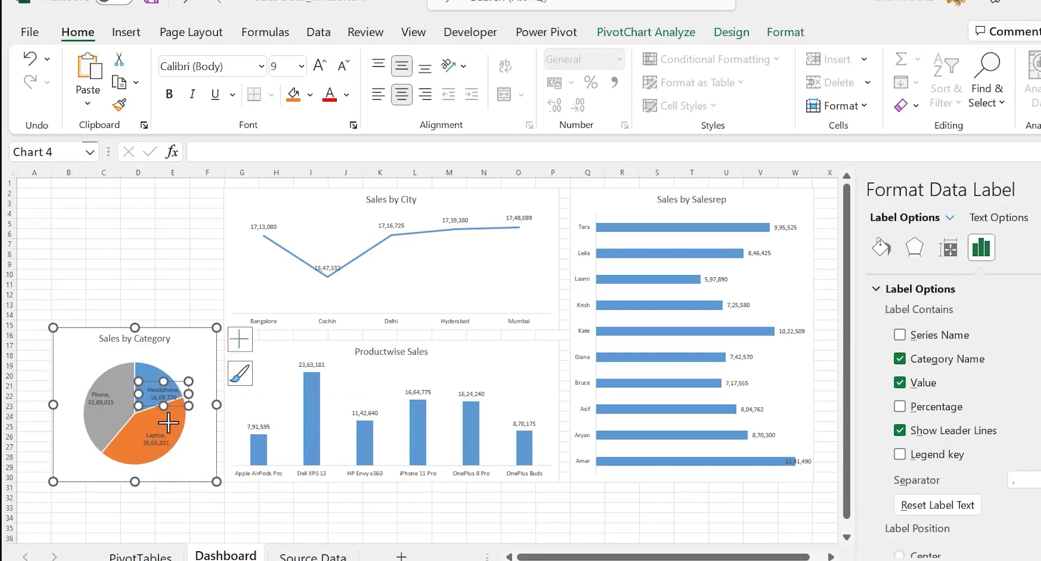
left_click(301, 508)
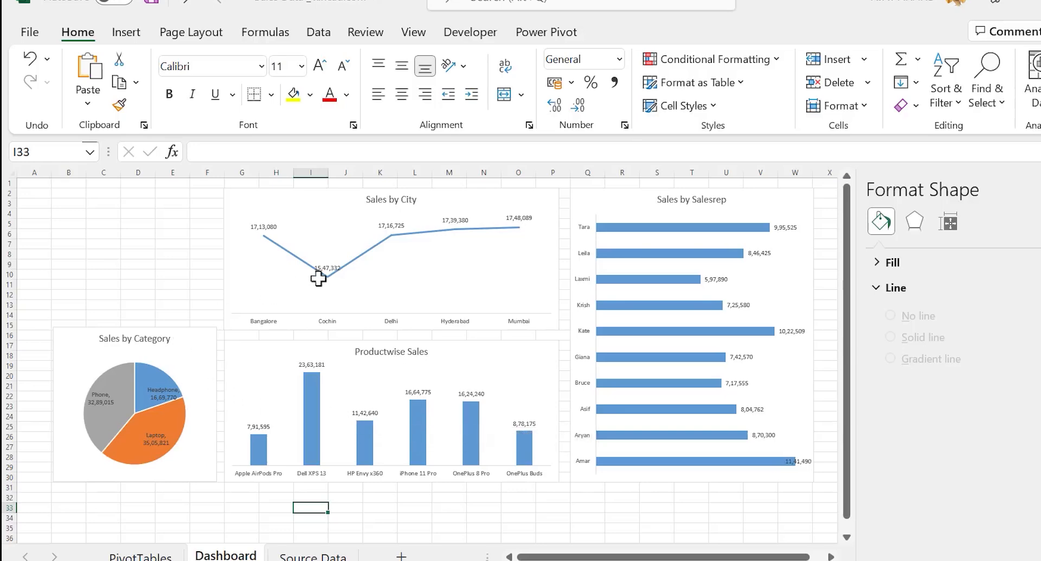
- Insert a Months (Date) slicer from the Sales by City chart and place it above the Sales by Category chart
left_click(225, 286)
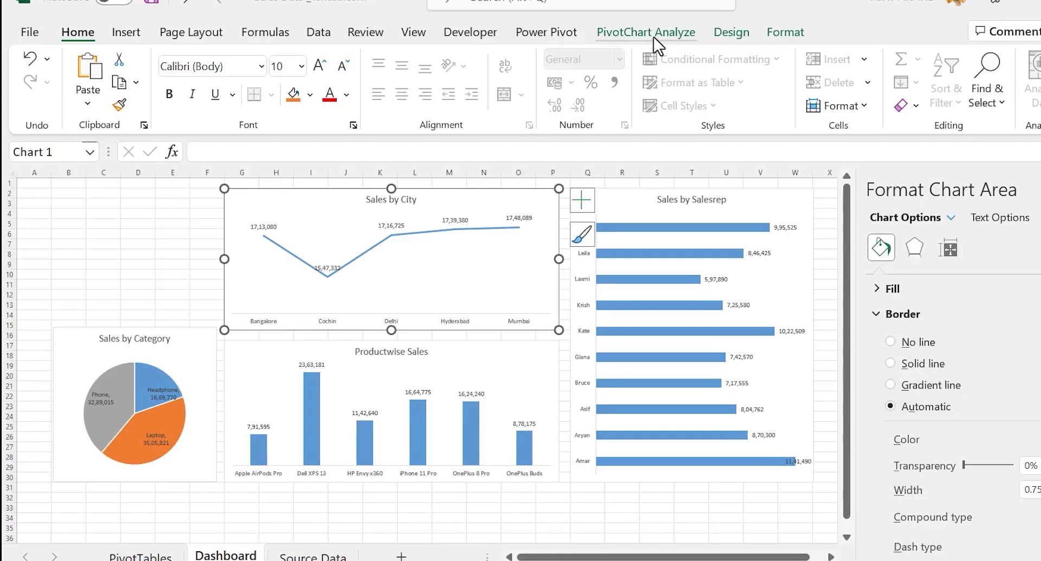
left_click(653, 33)
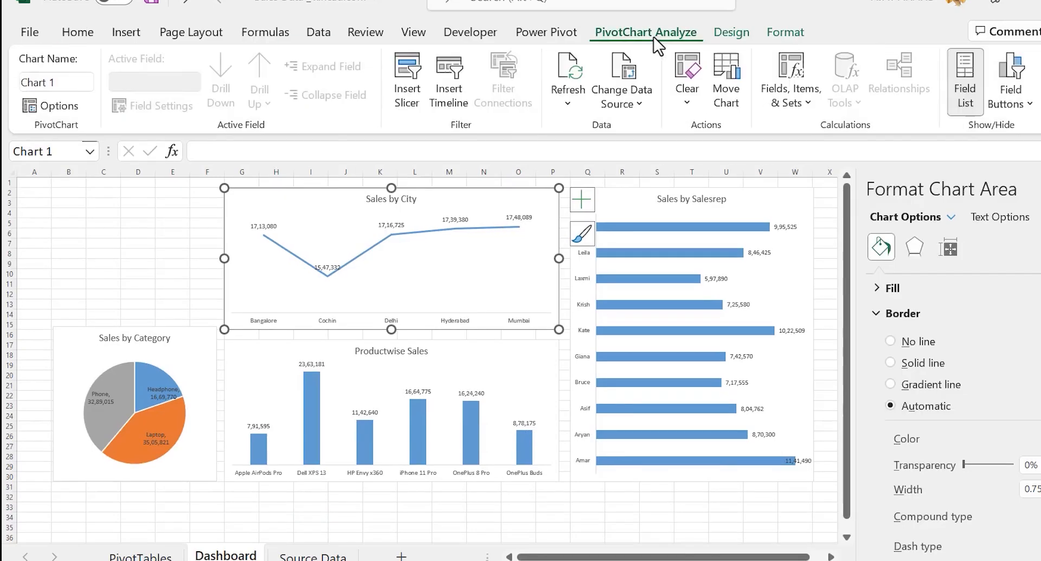
left_click(418, 106)
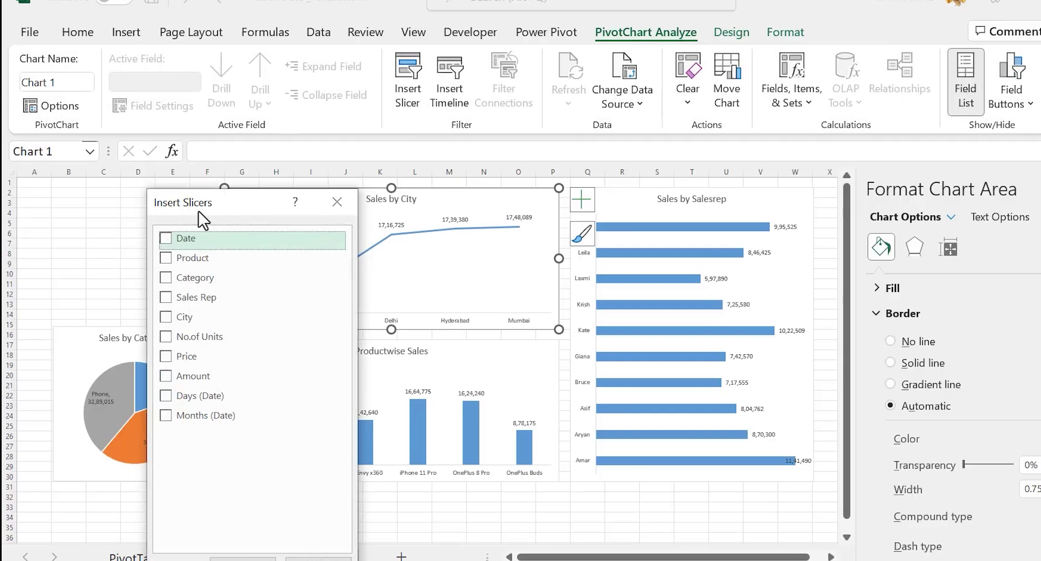
left_click(168, 419)
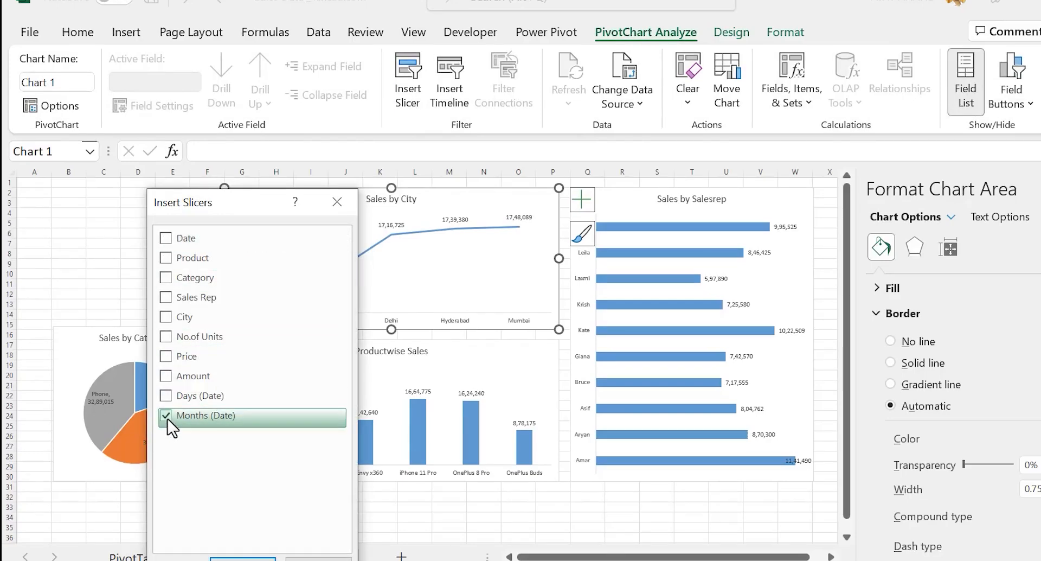
left_click(243, 558)
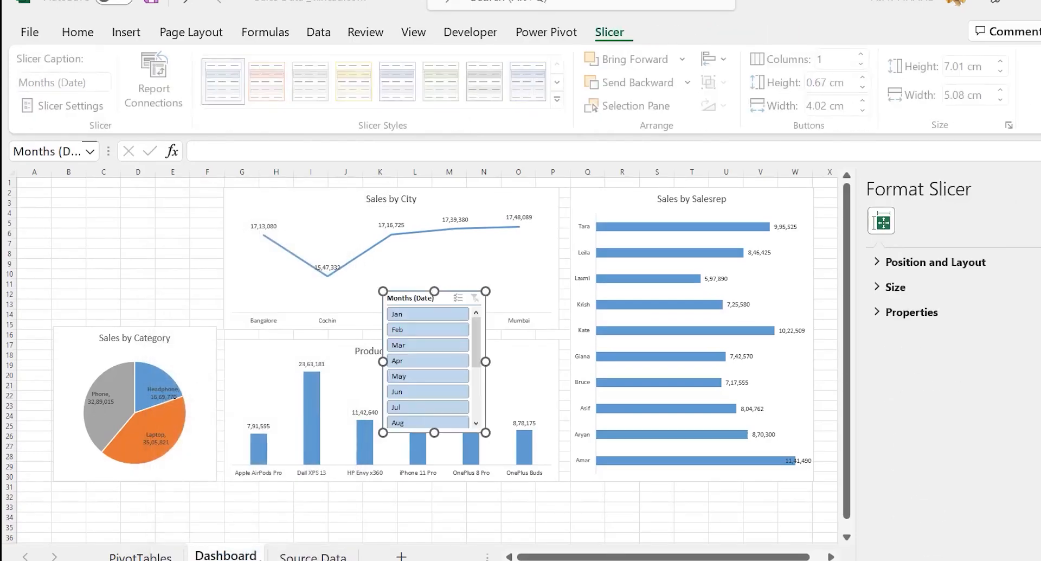
left_click_drag(423, 297, 93, 191)
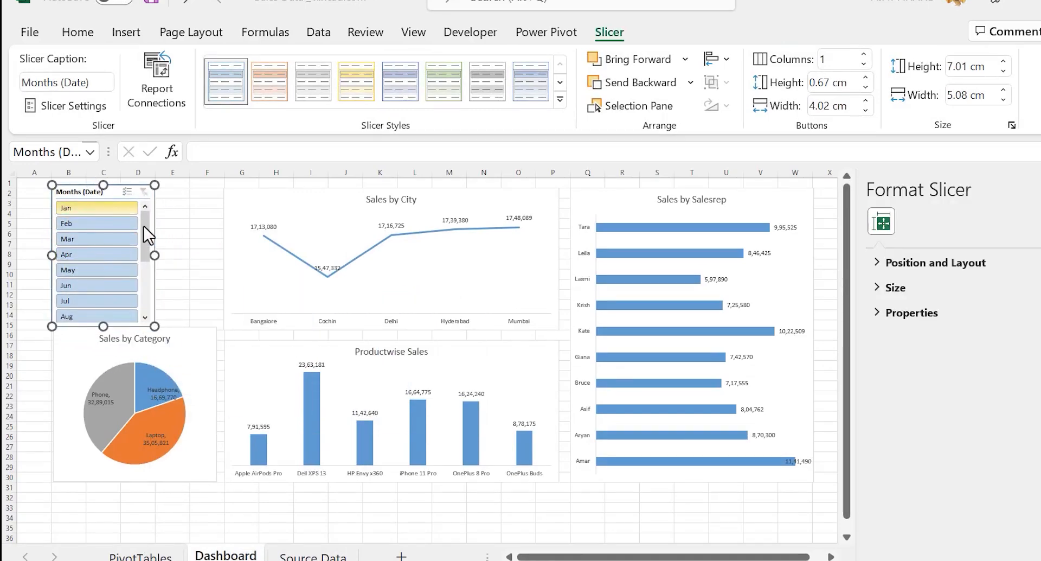
- Arrange the month slicer in 3 columns, resize it to 8 cm wide and 4.87 cm high, and align its top with the Sales by City chart
left_click(863, 55)
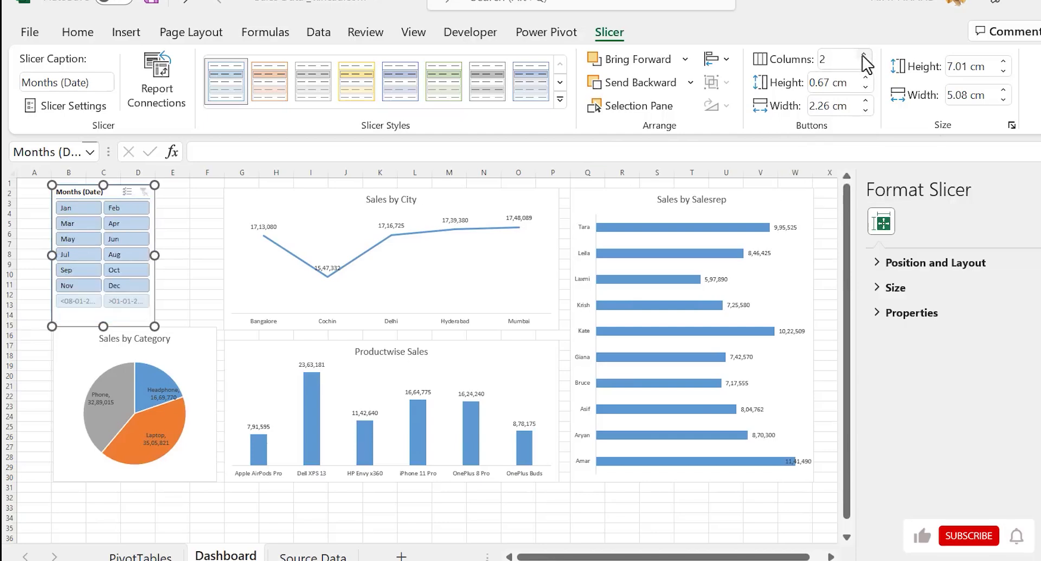
left_click(863, 55)
left_click_drag(160, 259, 214, 255)
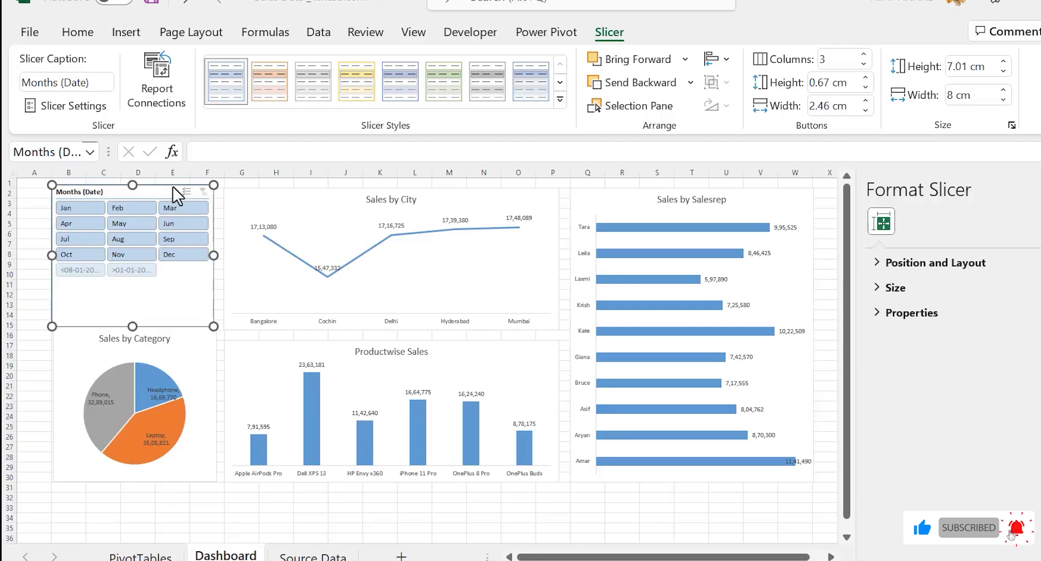
left_click_drag(179, 195, 180, 200)
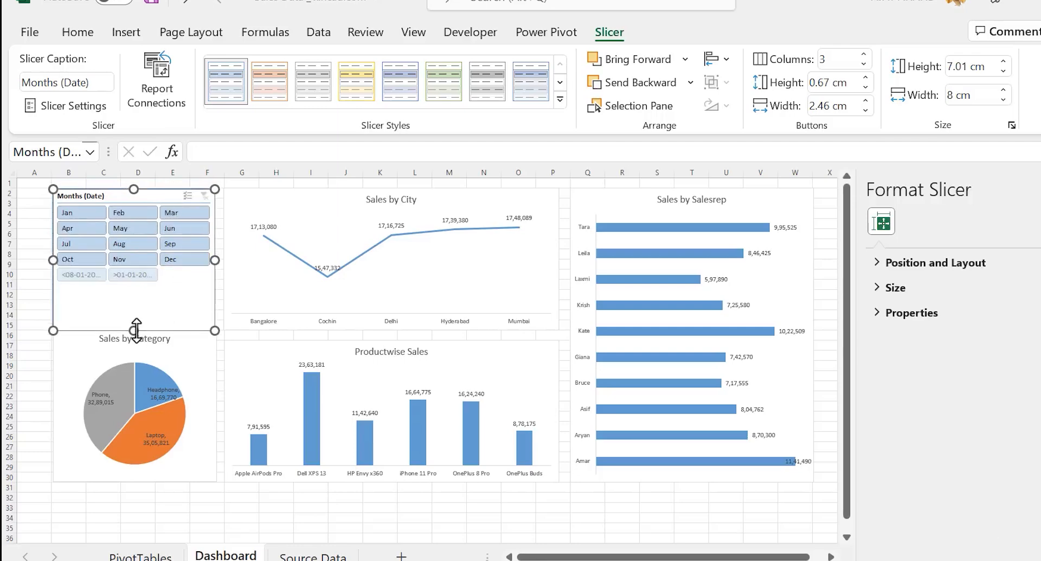
left_click_drag(136, 329, 135, 288)
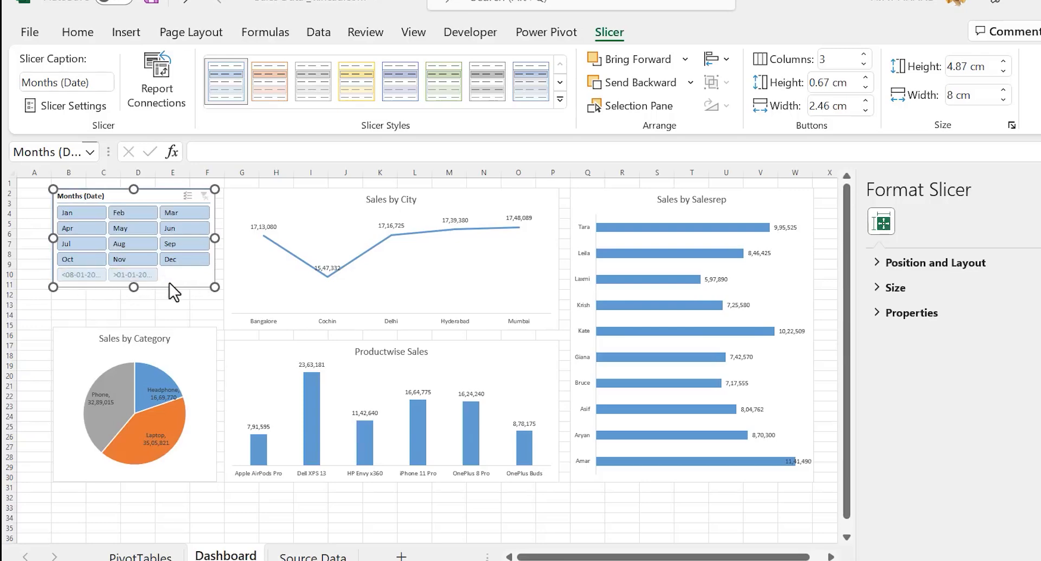
- Hide items with no data in the Months (Date) slicer and shorten the slicer to a height of 4.11 cm
left_click(77, 111)
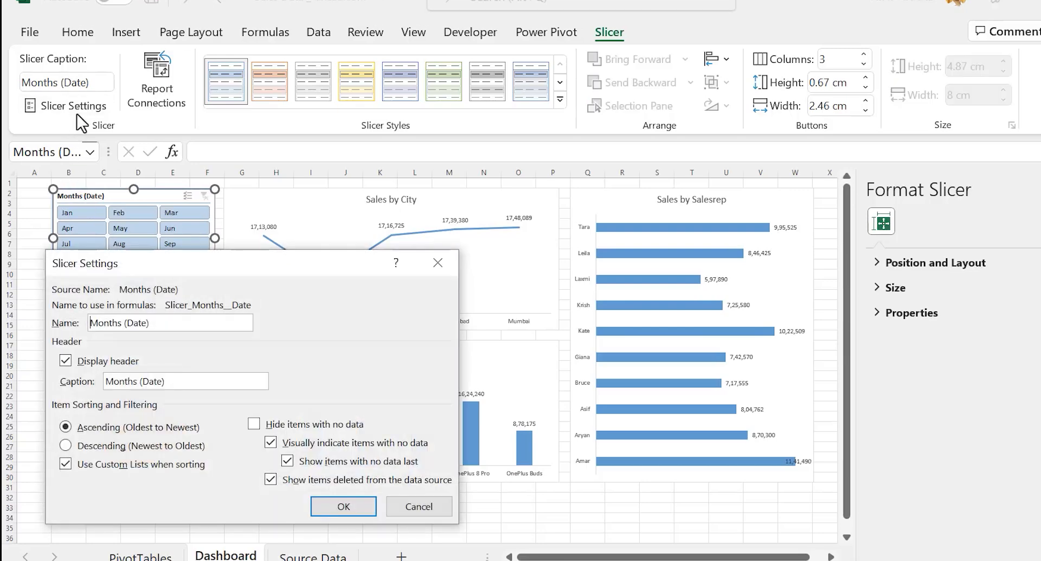
left_click(253, 424)
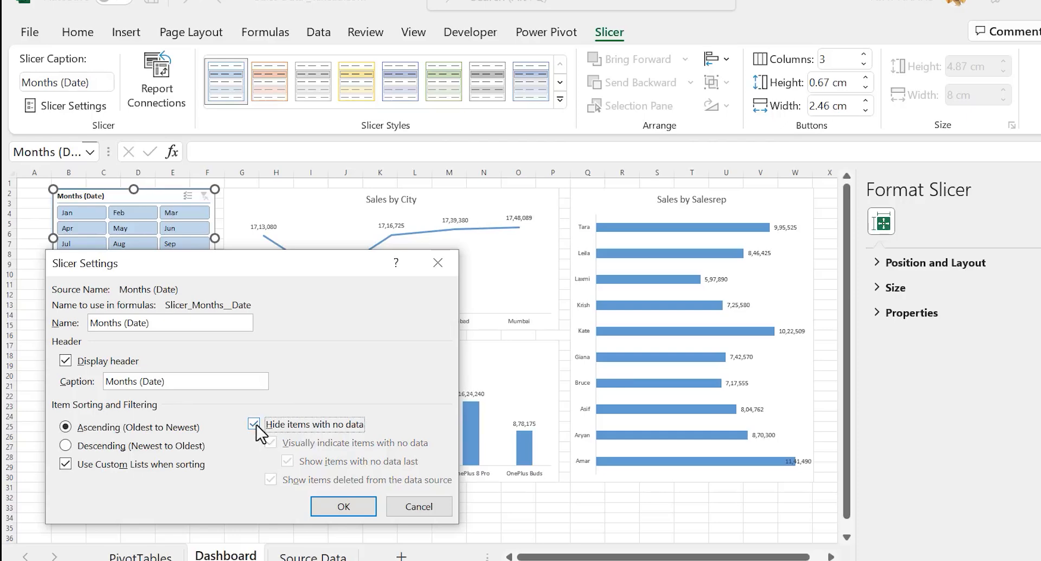
left_click(344, 507)
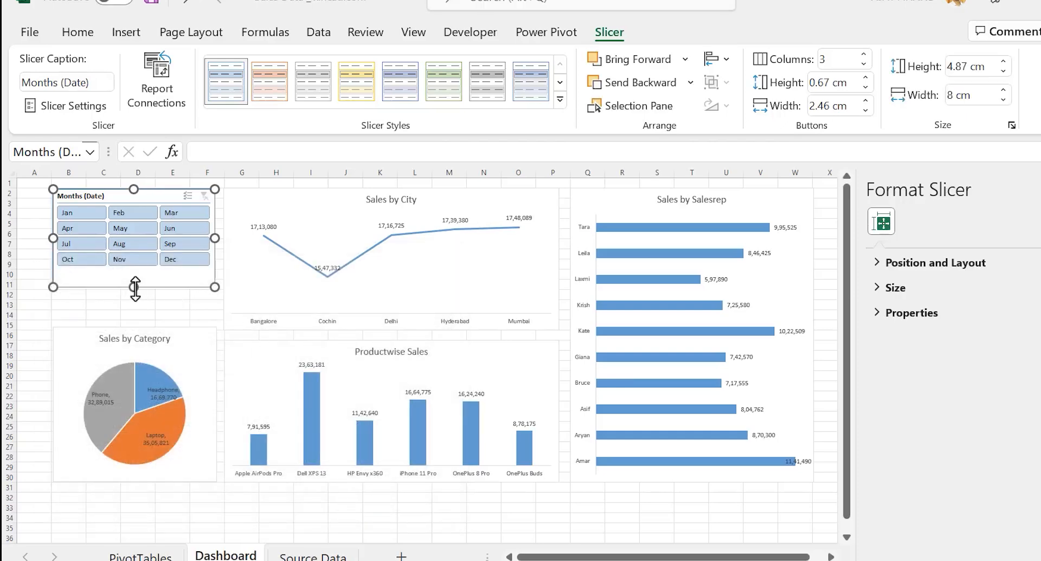
left_click_drag(135, 287, 125, 273)
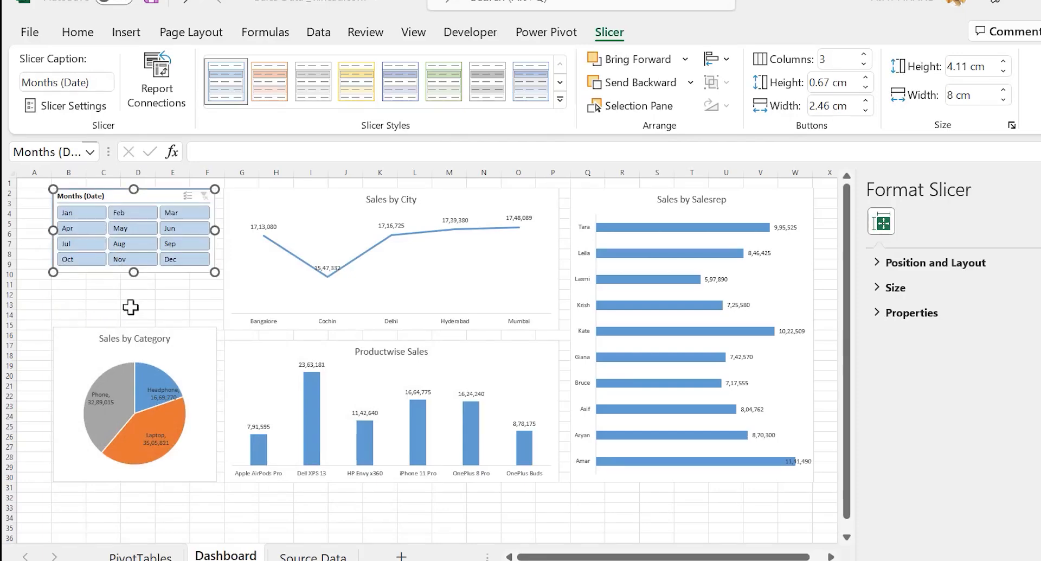
left_click(179, 286)
- Extend the Sales by Category chart's upper edge to row 11, just below the month slicer
left_click(183, 329)
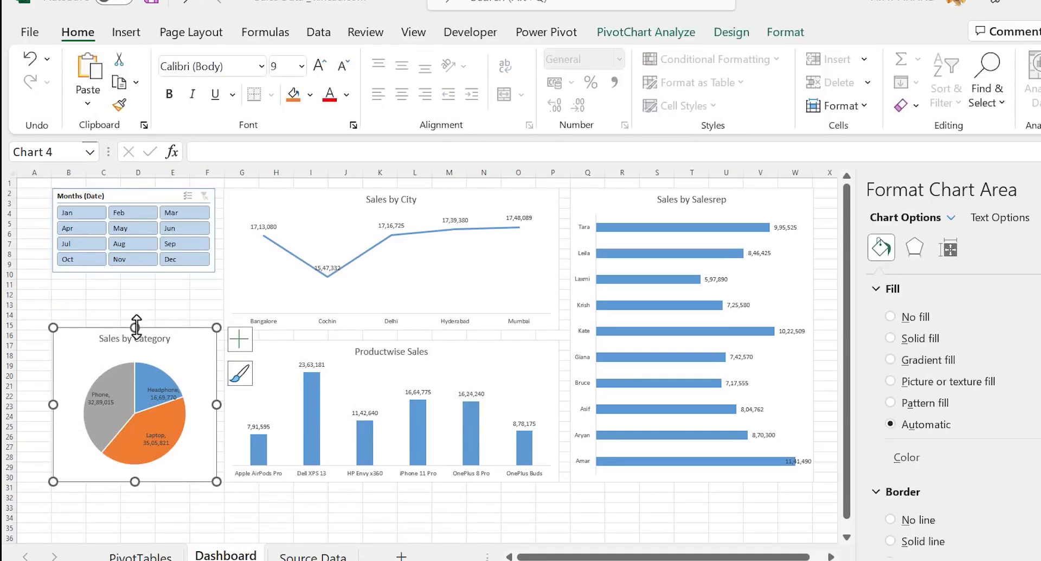
left_click_drag(137, 328, 133, 283)
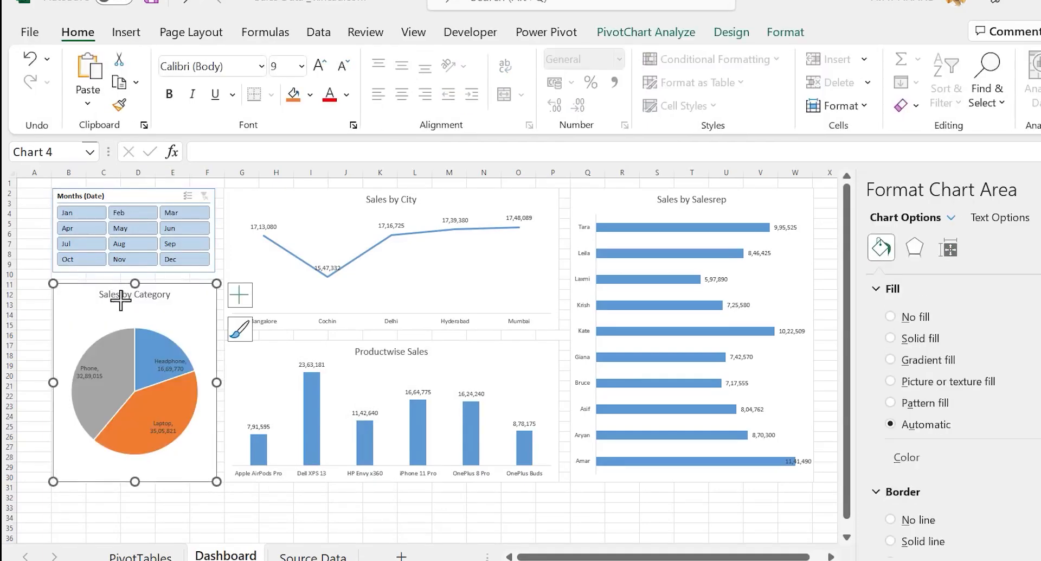
left_click(345, 506)
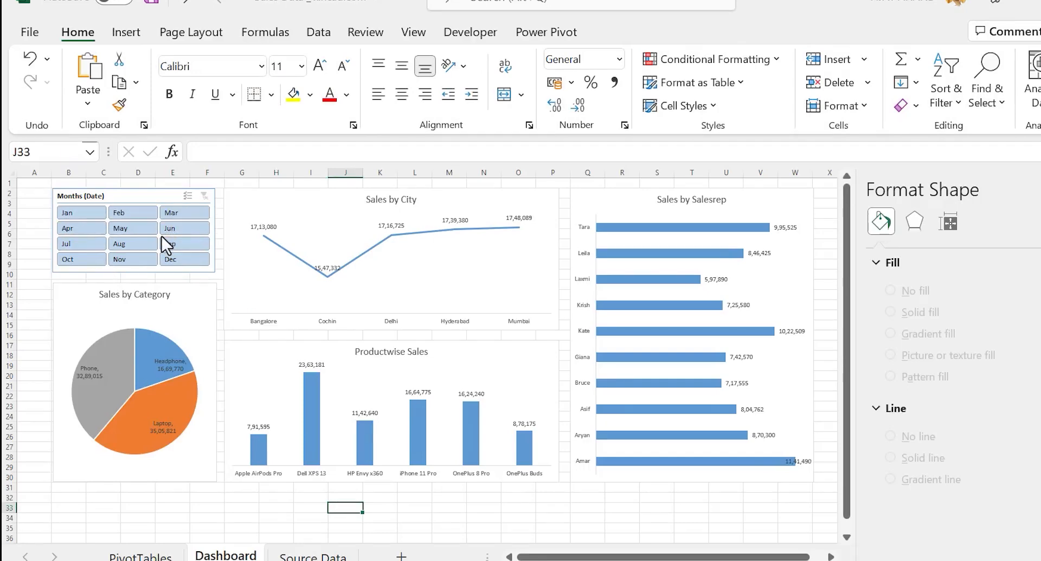
- Test the month slicer by filtering to May and to Jul, and clear the filter
left_click(128, 231)
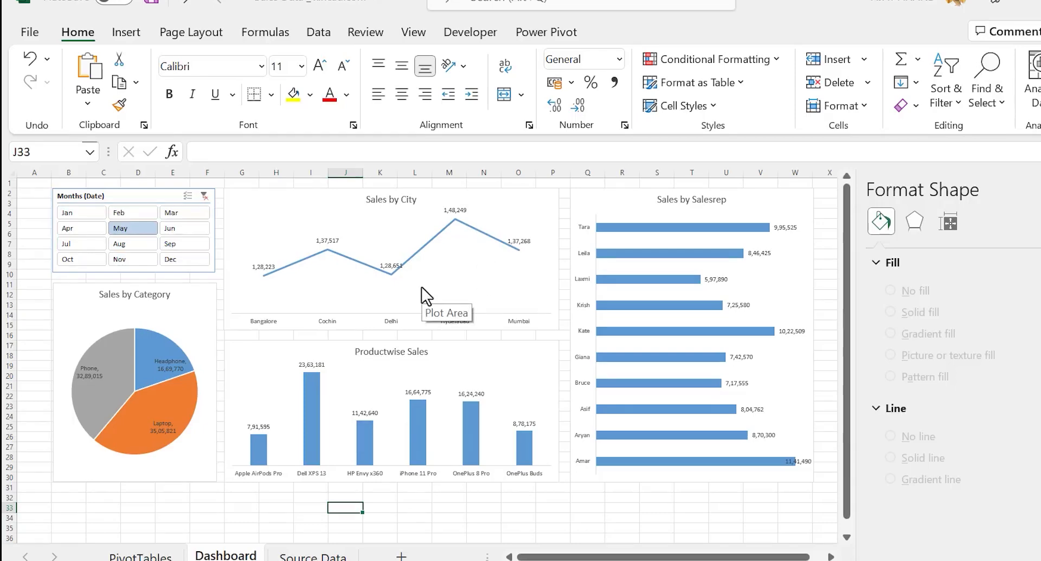
left_click(90, 246)
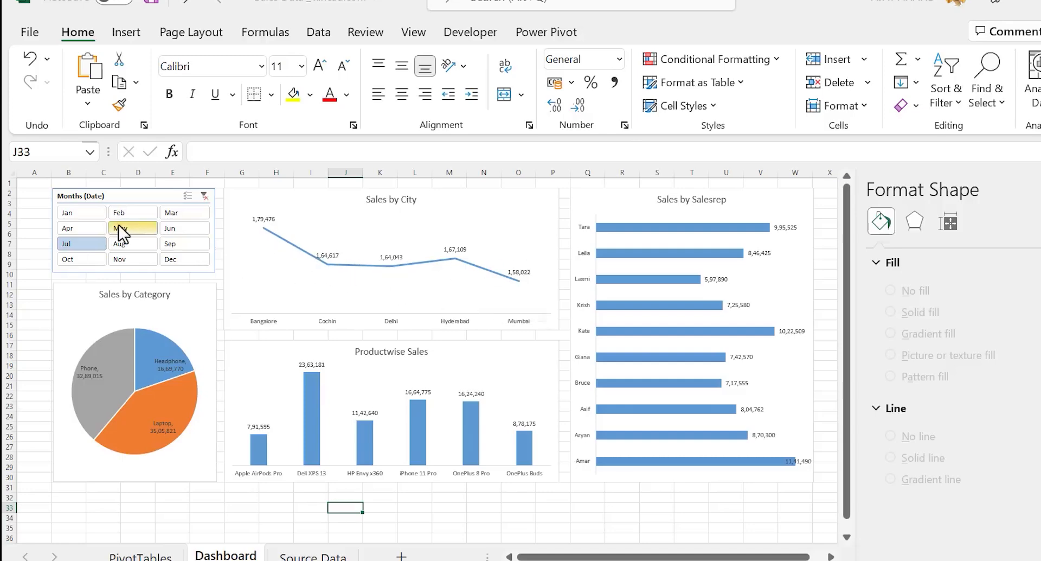
left_click(203, 196)
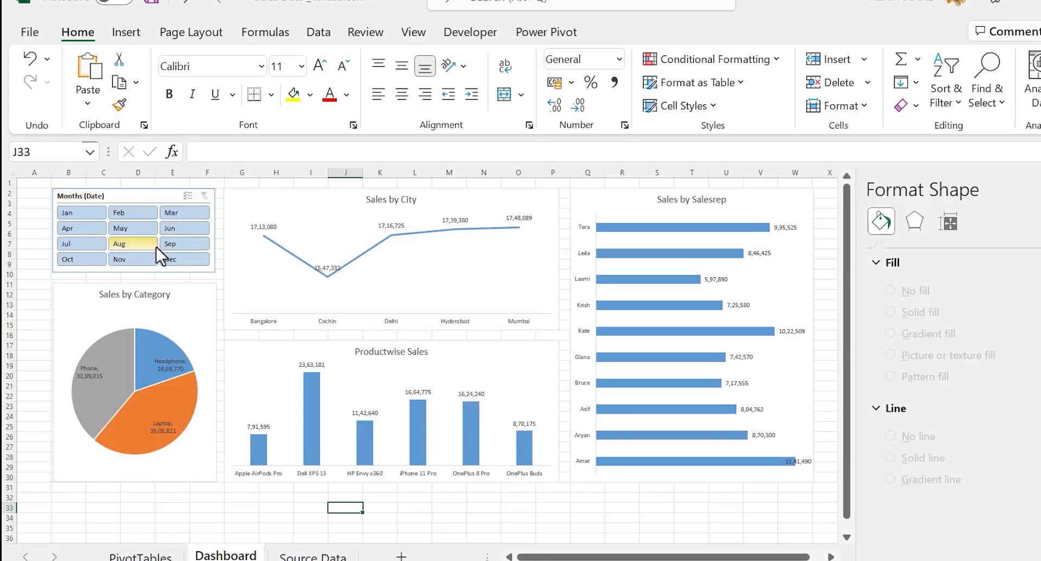
- Connect the Months (Date) slicer to the Category, Product and SalesRep PivotTables in addition to City
left_click(120, 196)
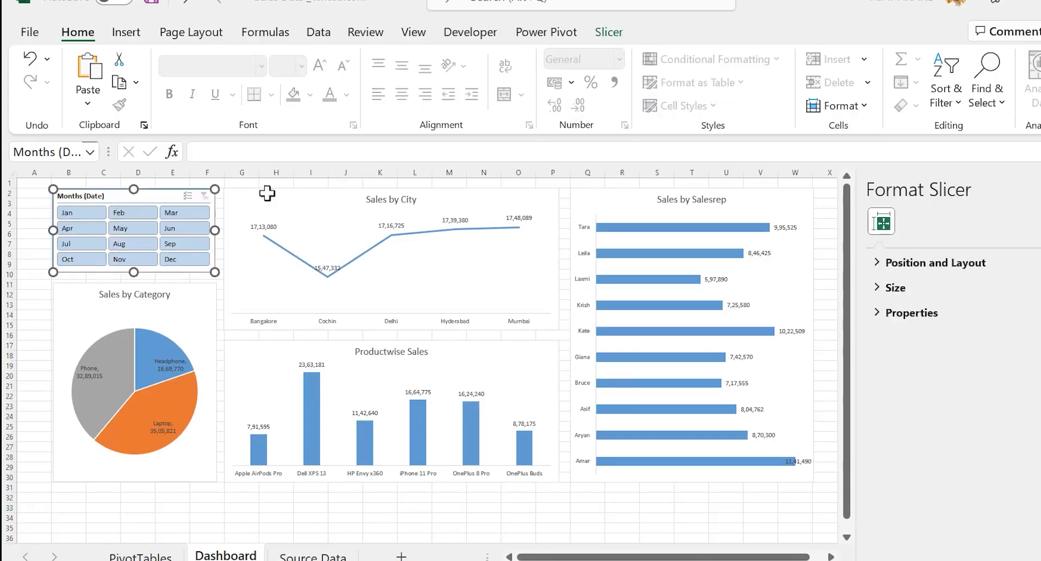
left_click(606, 35)
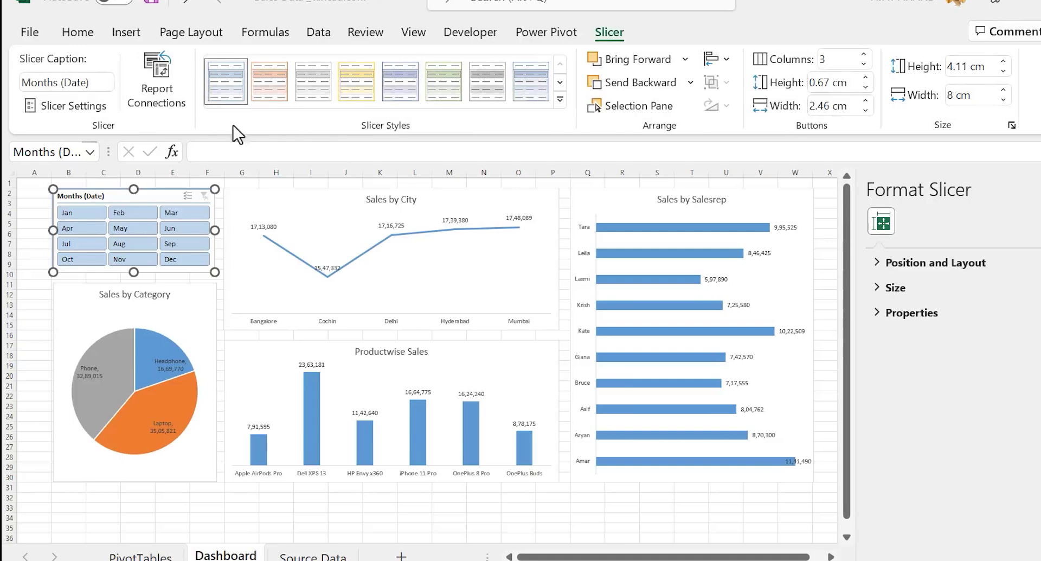
left_click(171, 109)
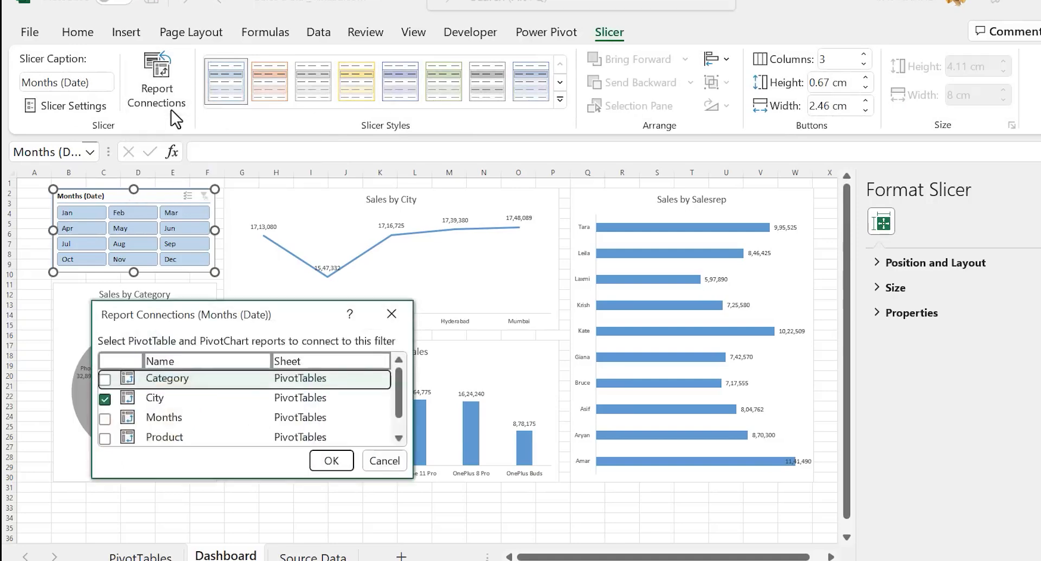
left_click_drag(252, 305, 353, 252)
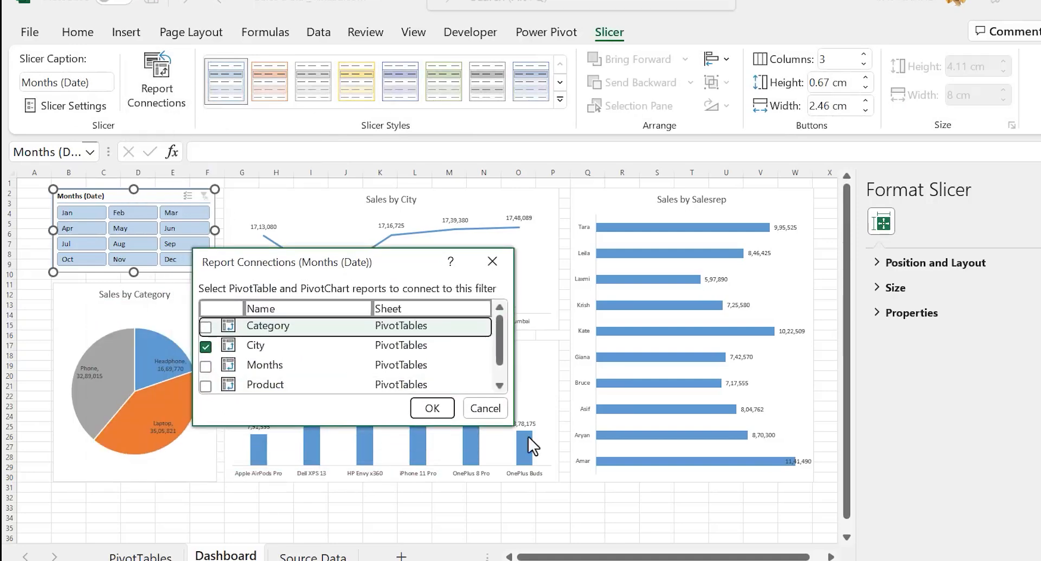
left_click_drag(513, 425, 537, 485)
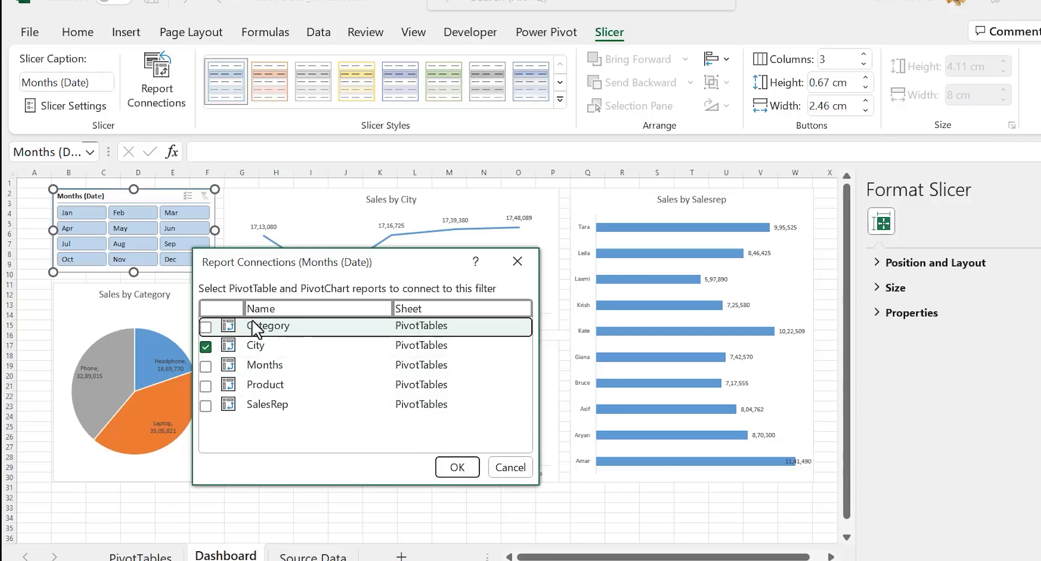
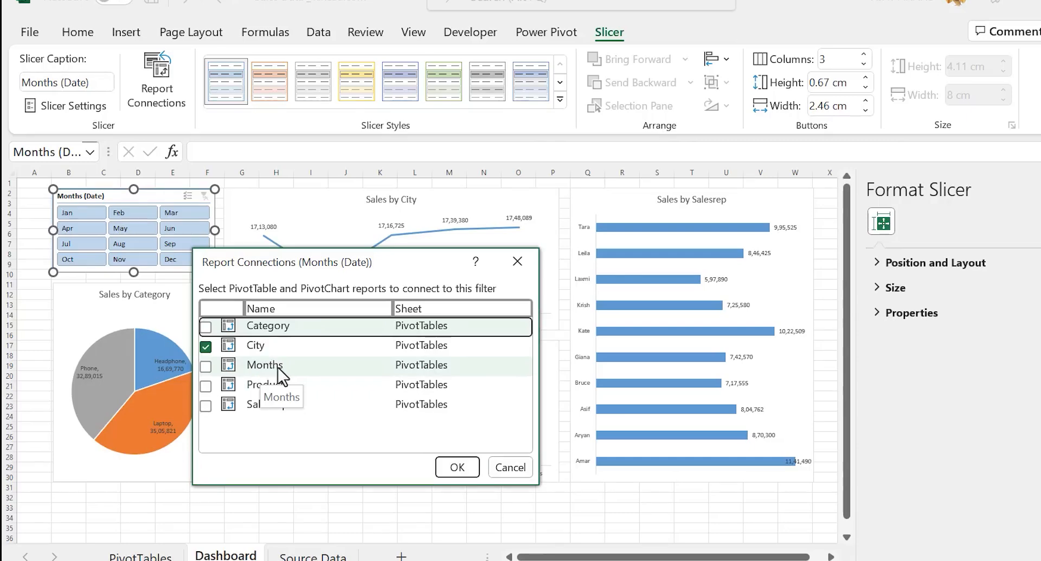
left_click(205, 327)
left_click(206, 385)
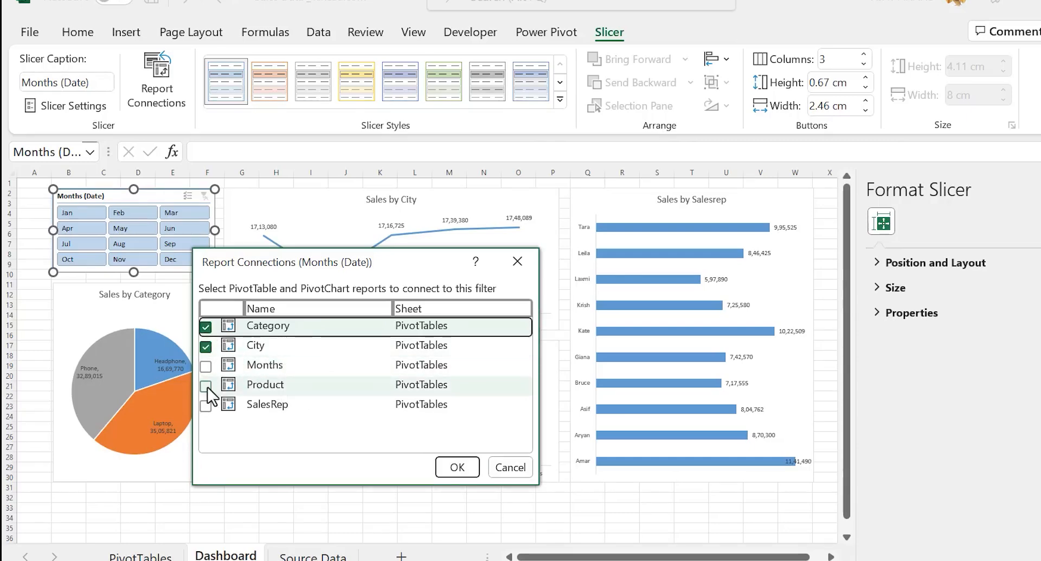
left_click(206, 405)
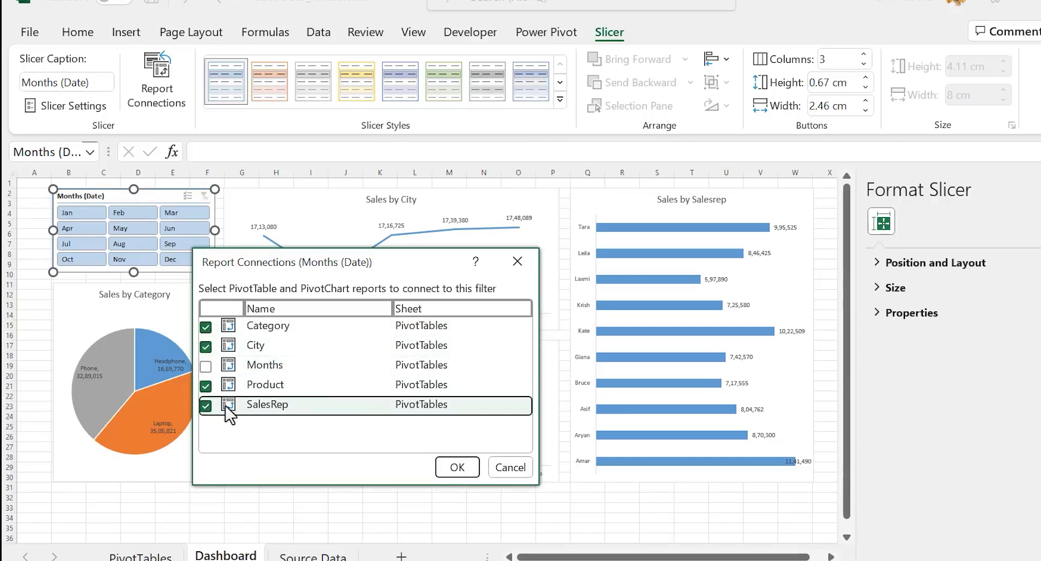
left_click(446, 468)
left_click(341, 507)
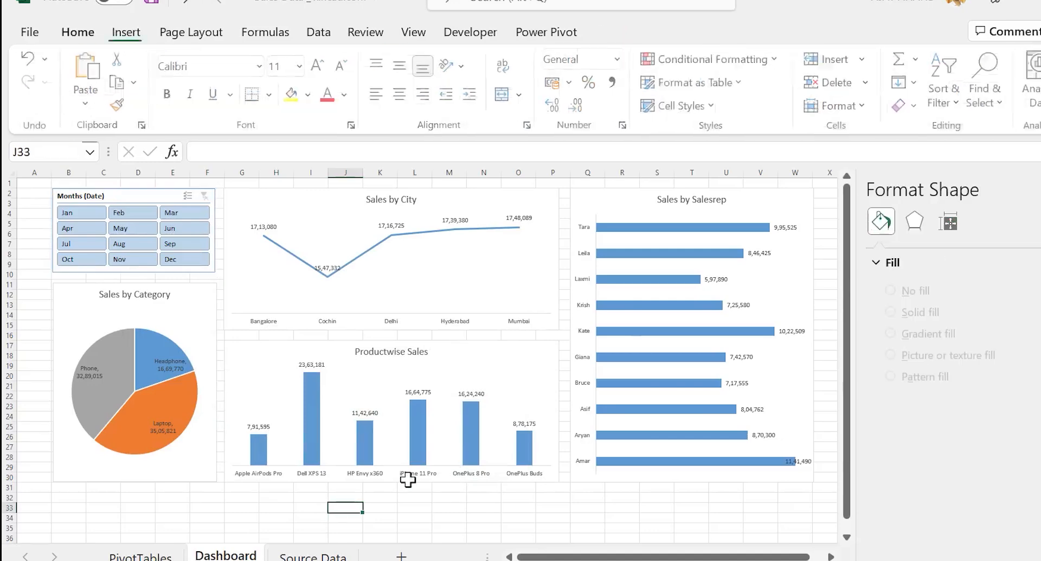
- Test the connected month slicer with Mar, Aug and Apr individually, then with Mar, Apr, Aug and Oct combined, and clear the filter
left_click(177, 216)
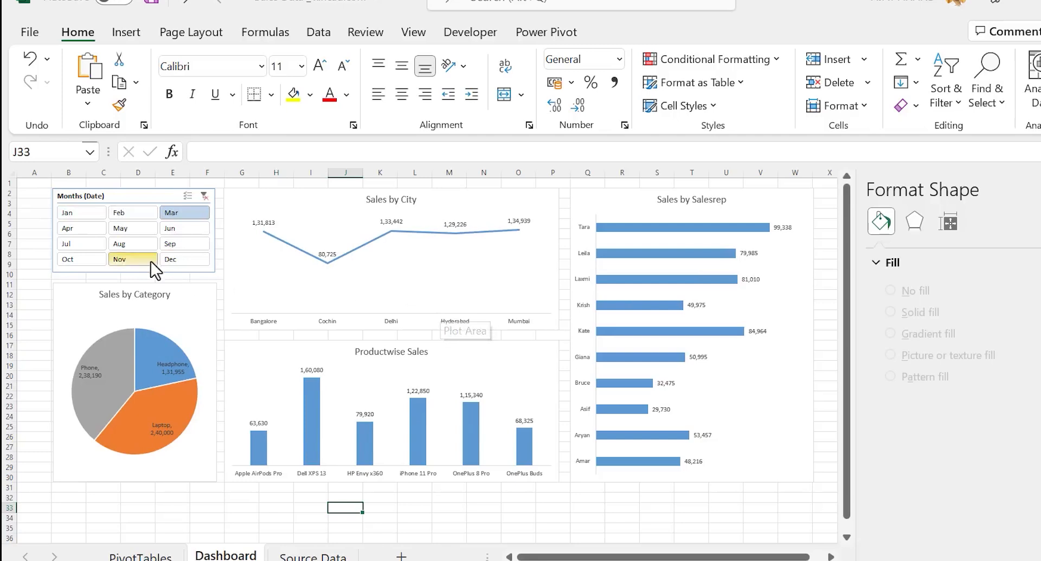
left_click(142, 243)
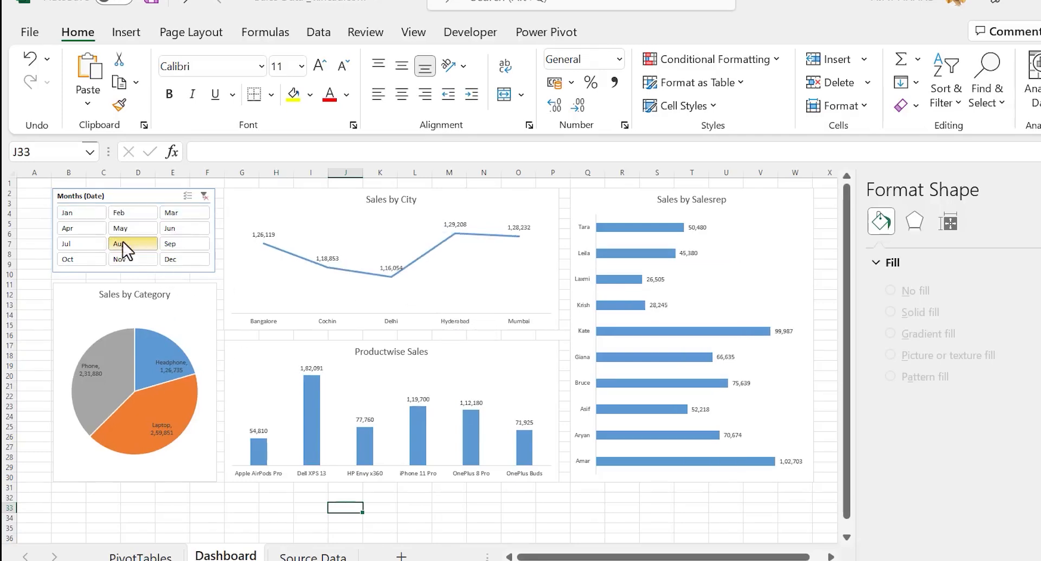
left_click(86, 227)
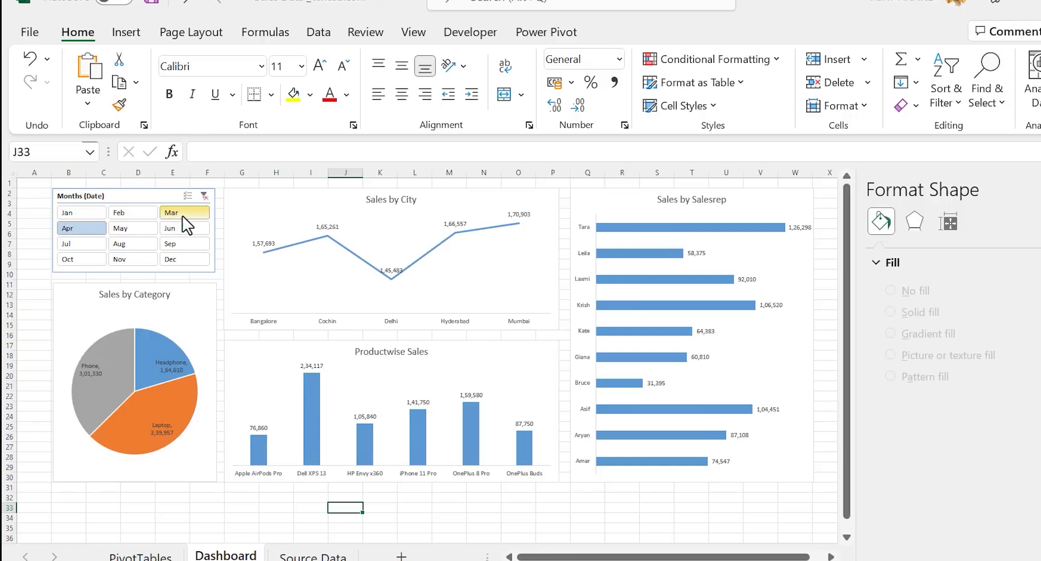
key("ctrl")
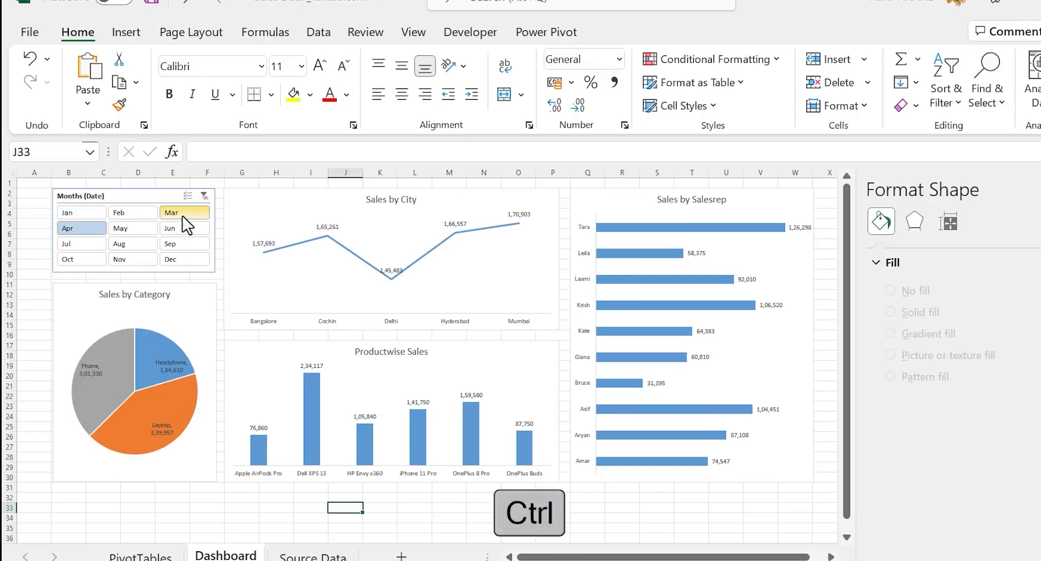
left_click(136, 242, "ctrl")
left_click(93, 260, "ctrl")
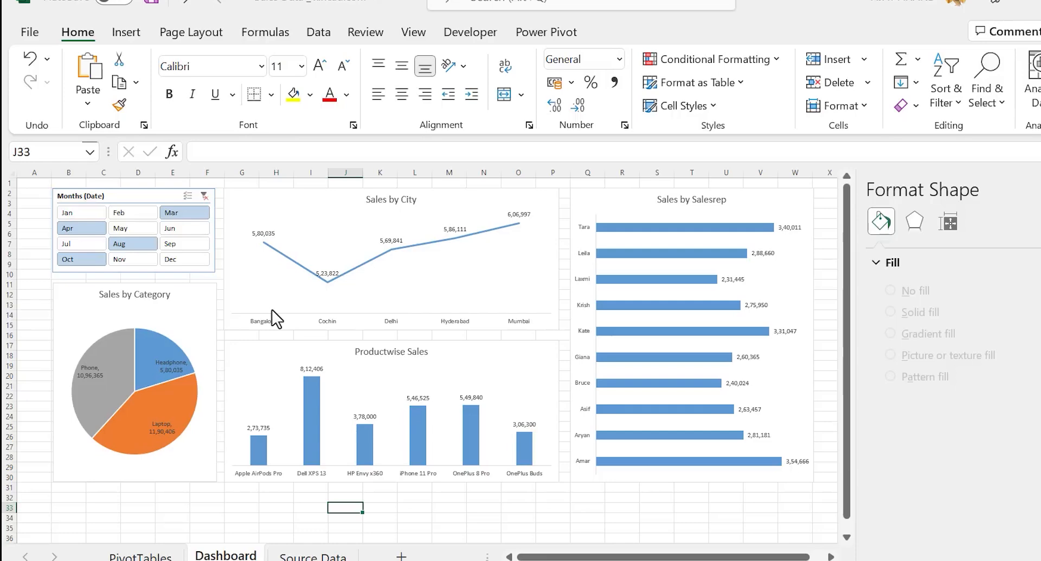
left_click(204, 196)
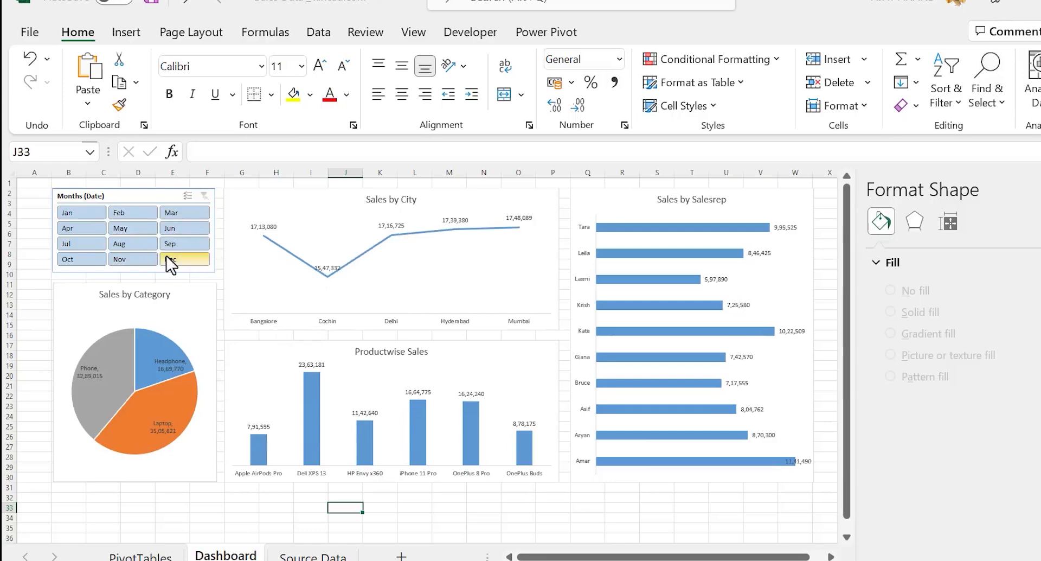
- Insert a 2-D clustered bar PivotChart from the monthly PivotTable on the PivotTables sheet and hide all its field buttons
left_click(154, 555)
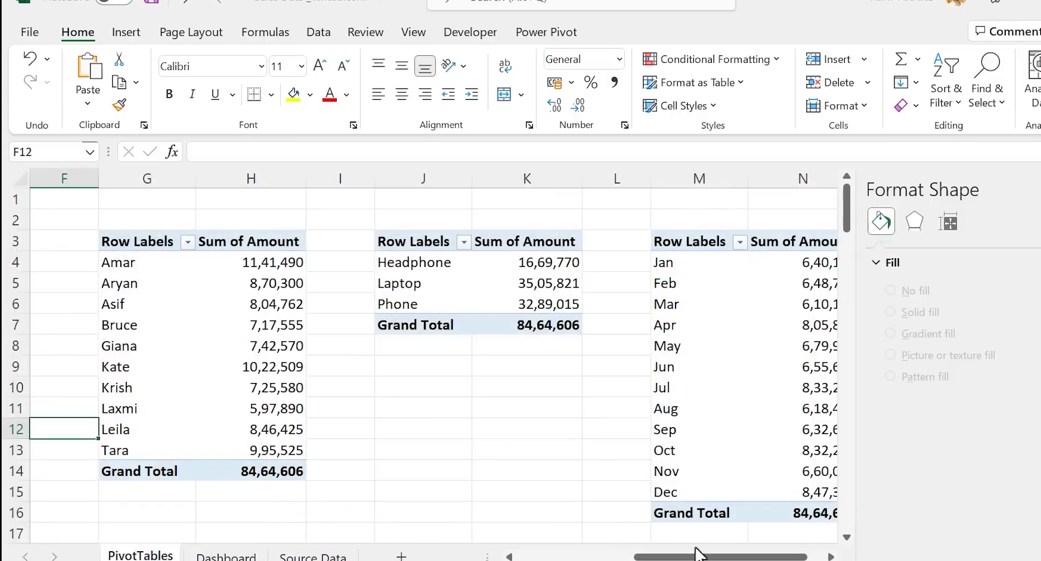
left_click_drag(699, 553, 830, 556)
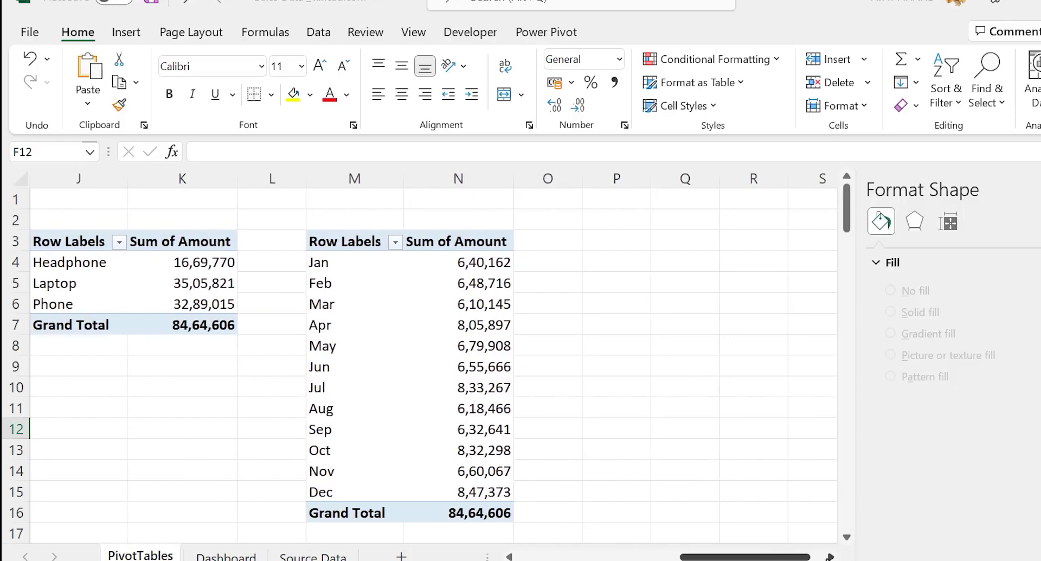
left_click(496, 347)
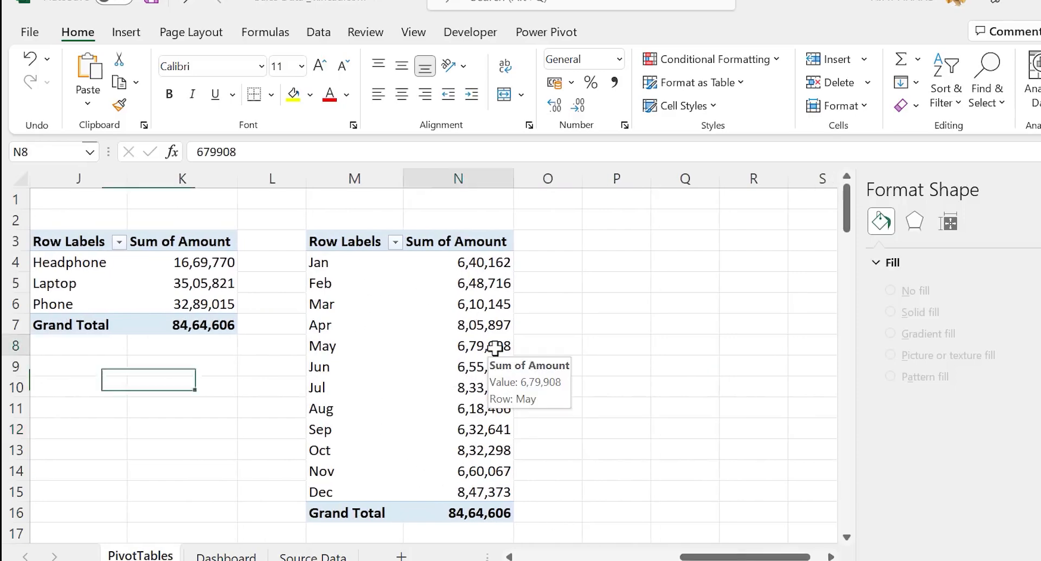
left_click(135, 35)
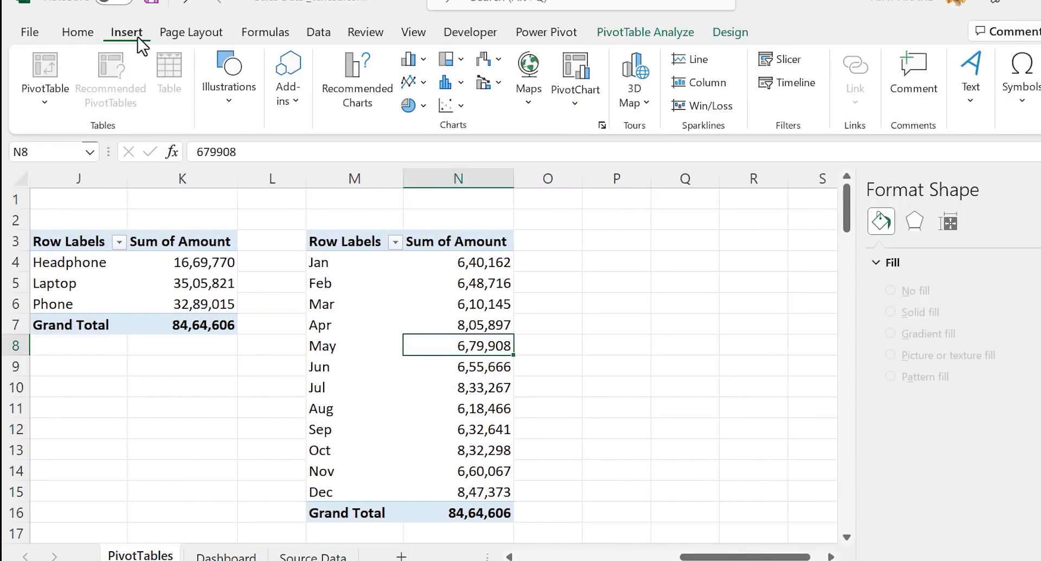
left_click(418, 66)
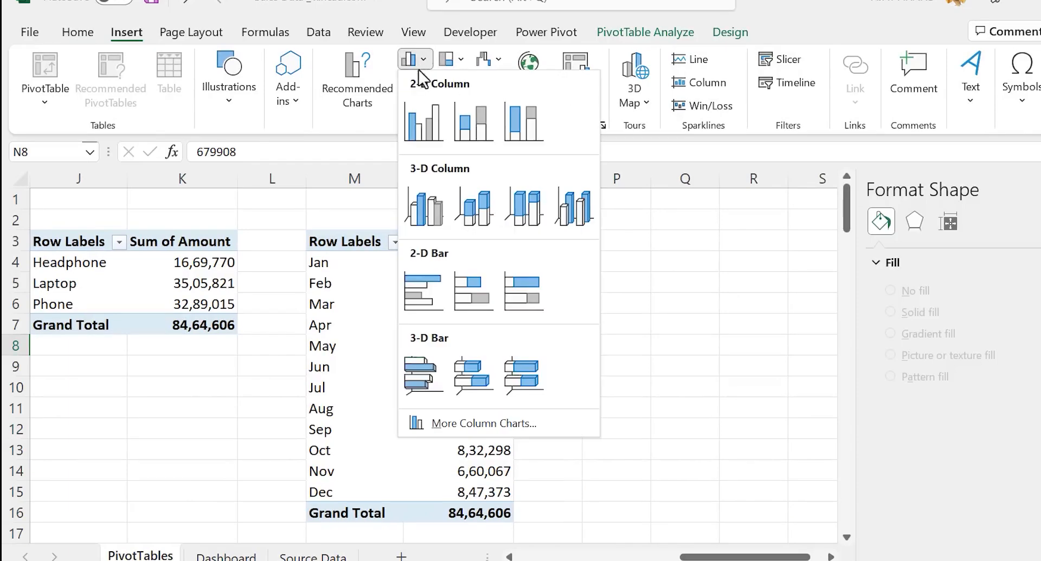
left_click(424, 278)
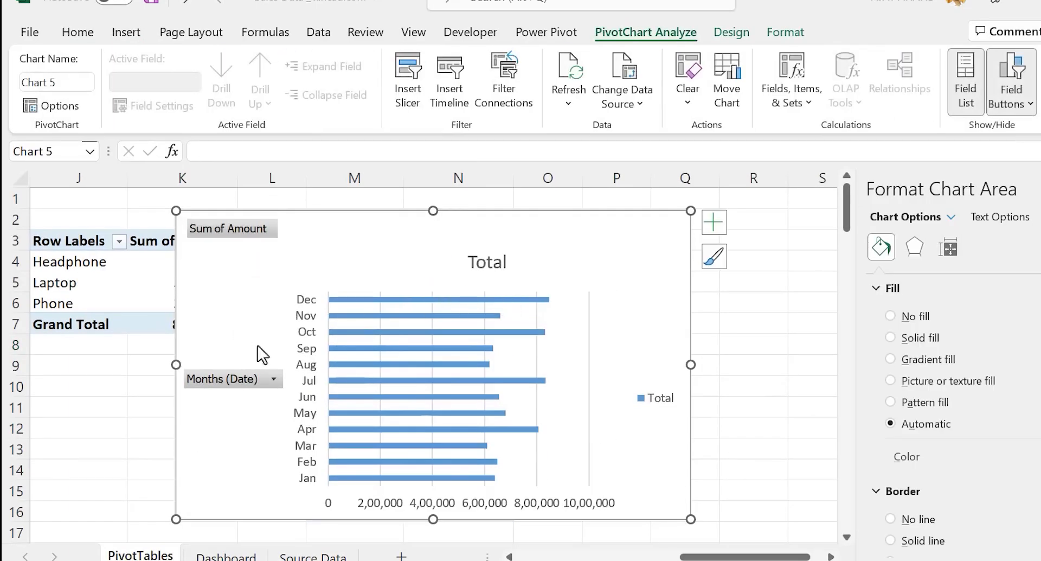
right_click(252, 230)
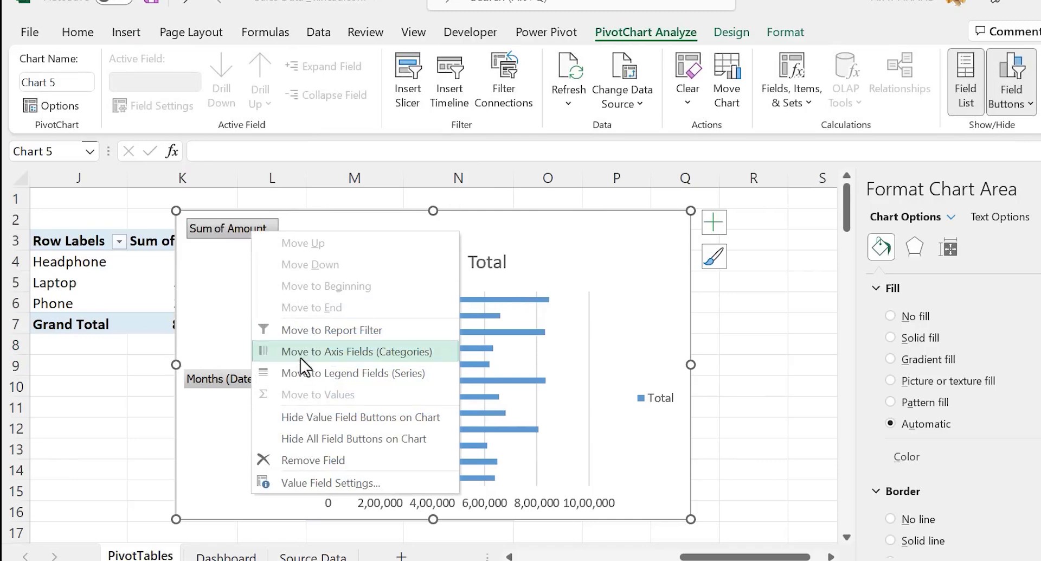
left_click(317, 435)
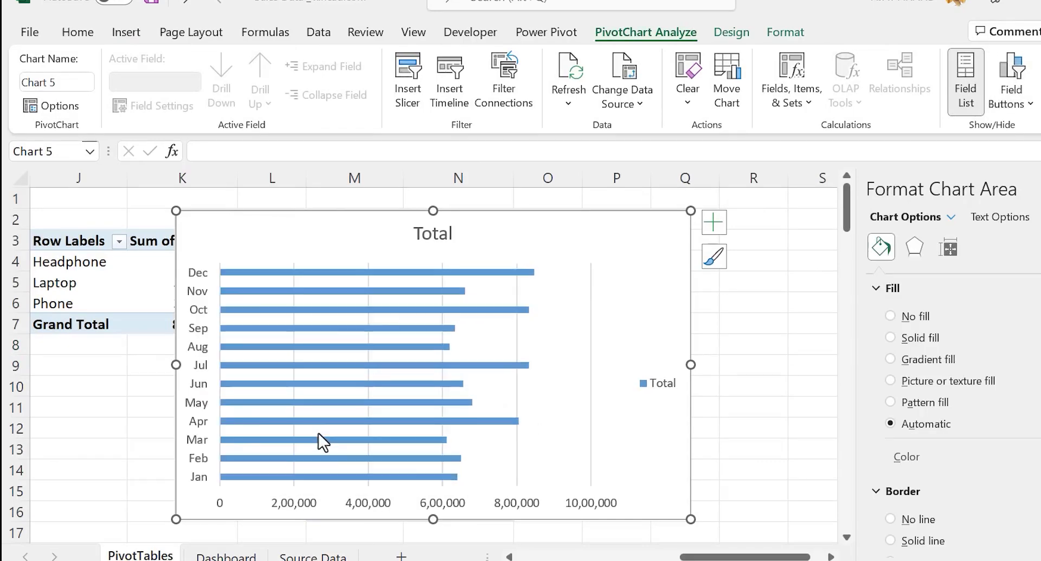
- Delete the value axis, the legend and the major gridlines from the monthly bar chart
left_click(391, 503)
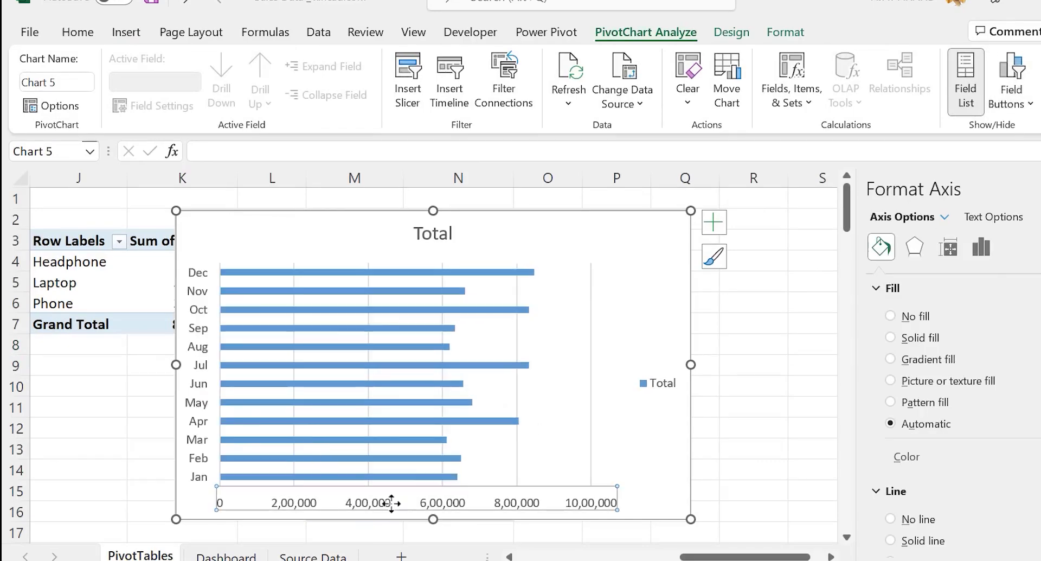
key("Delete")
left_click(654, 385)
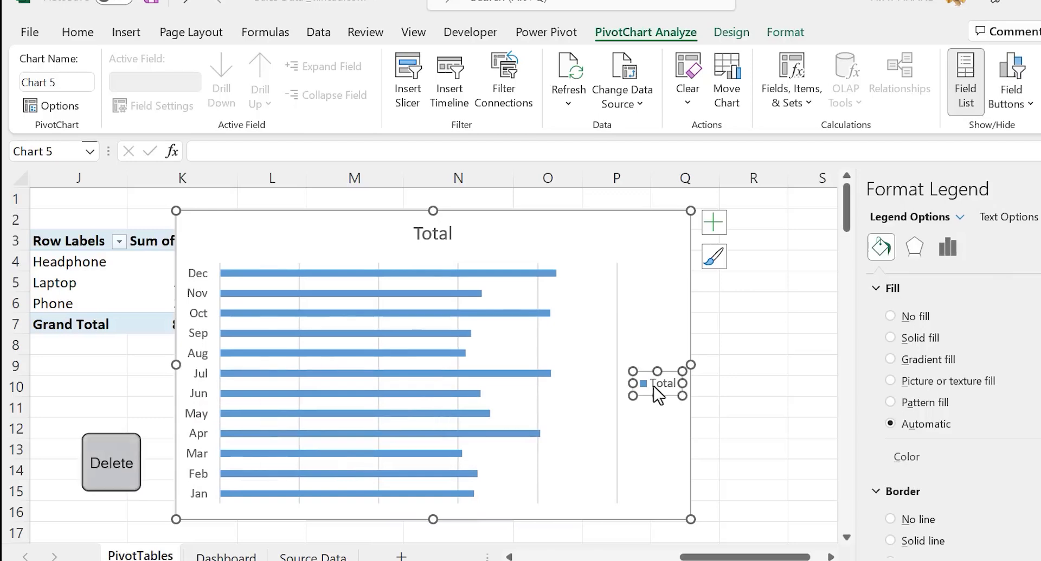
key("Delete")
left_click(574, 349)
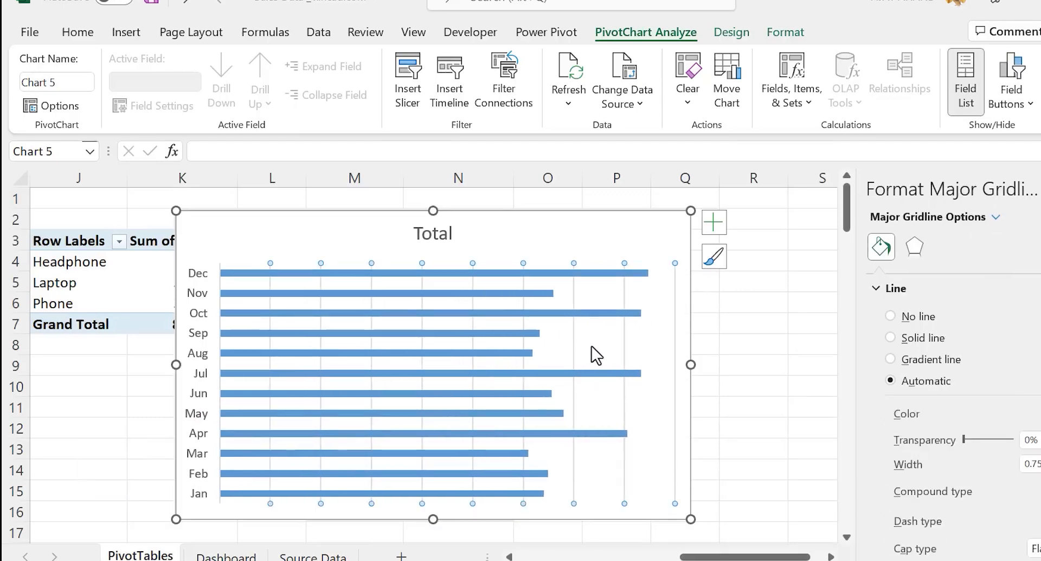
key("Delete")
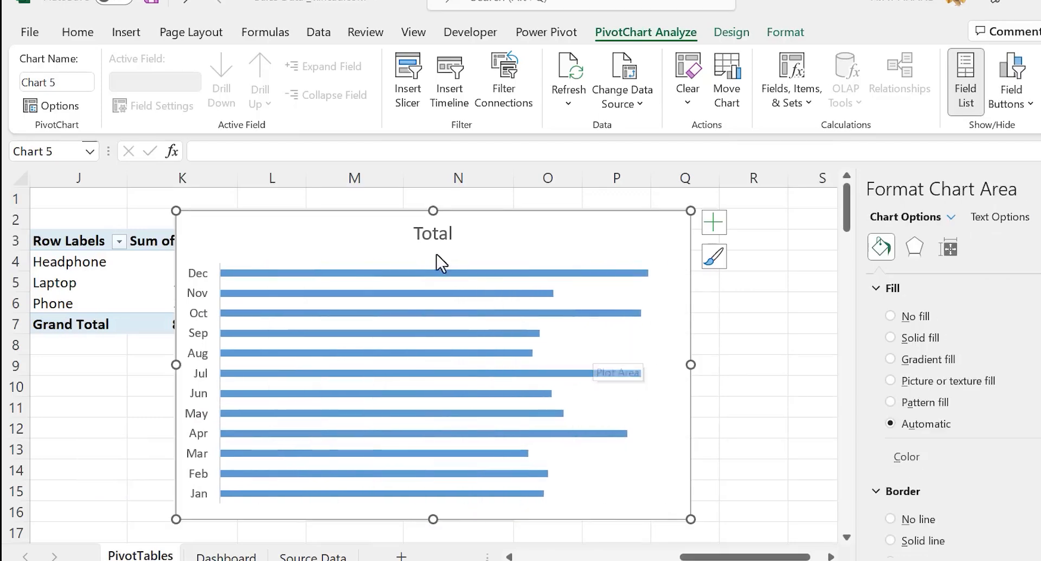
- Change the monthly bar chart's title to "Monthwise Sales"
left_click(427, 235)
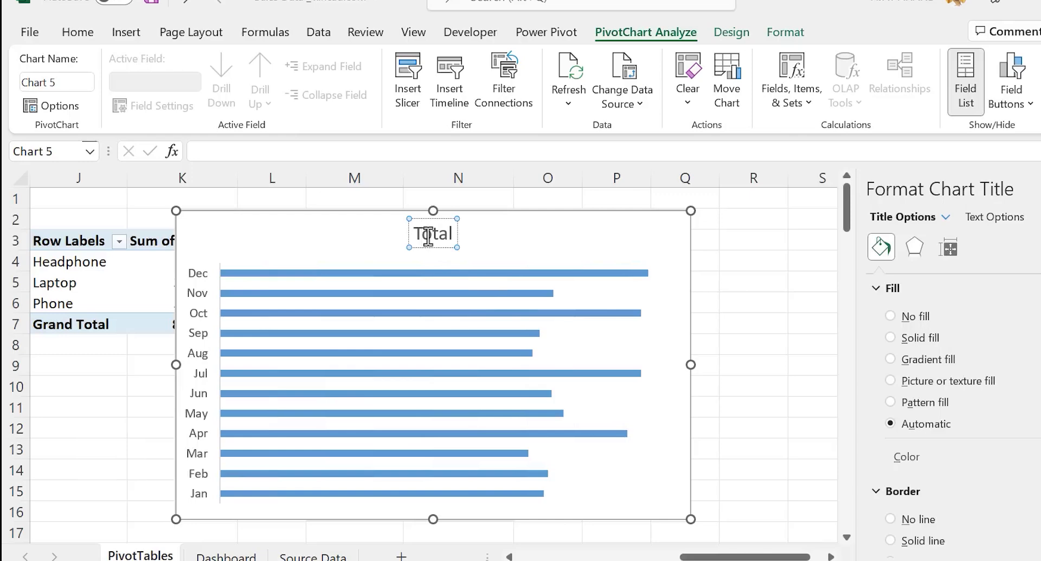
double_click(429, 236)
type("Monthwise")
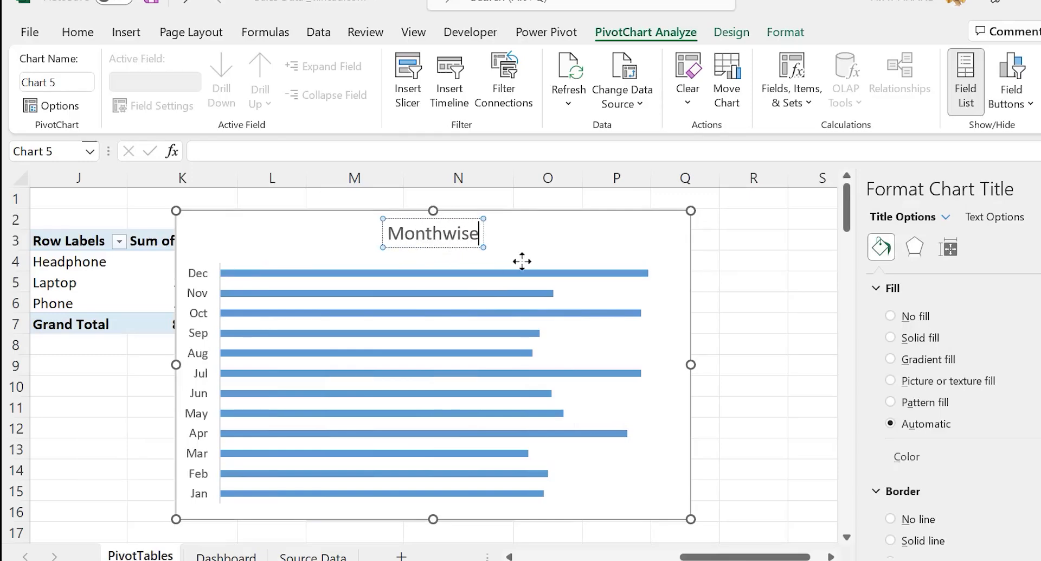
type(" Sales")
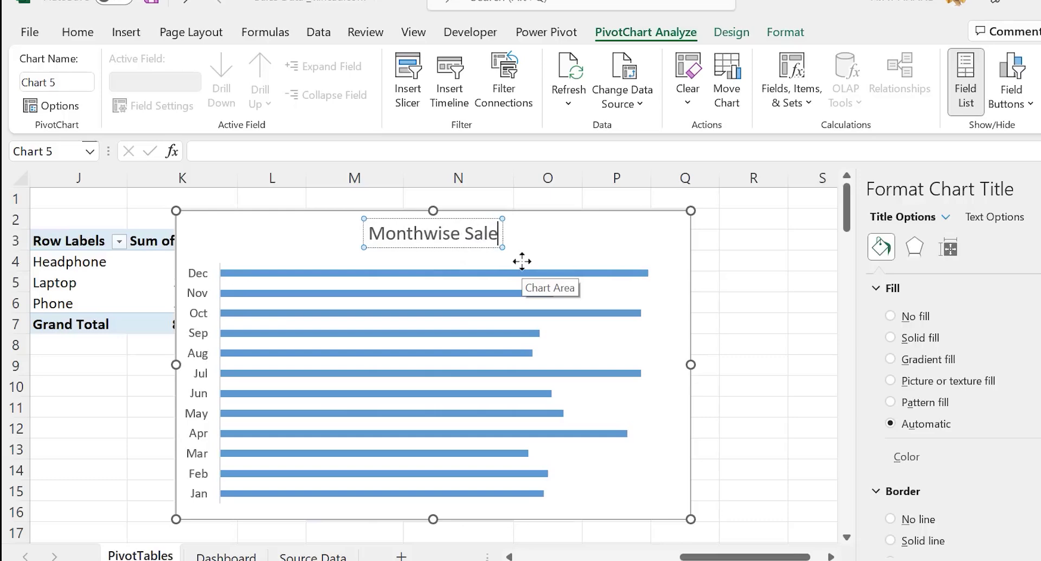
left_click(735, 340)
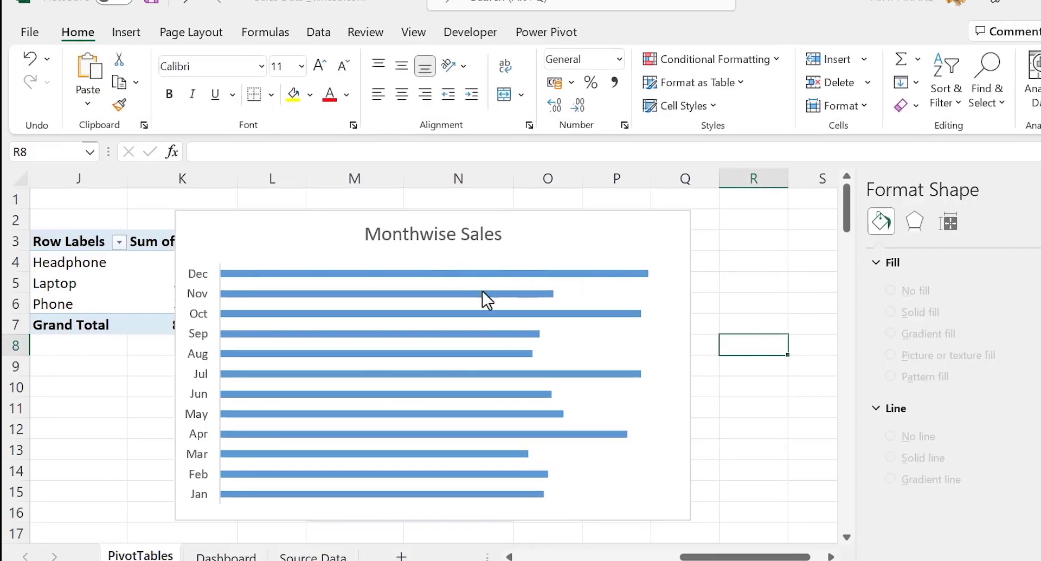
- Add data labels to the bars of the Monthwise Sales chart
left_click(685, 298)
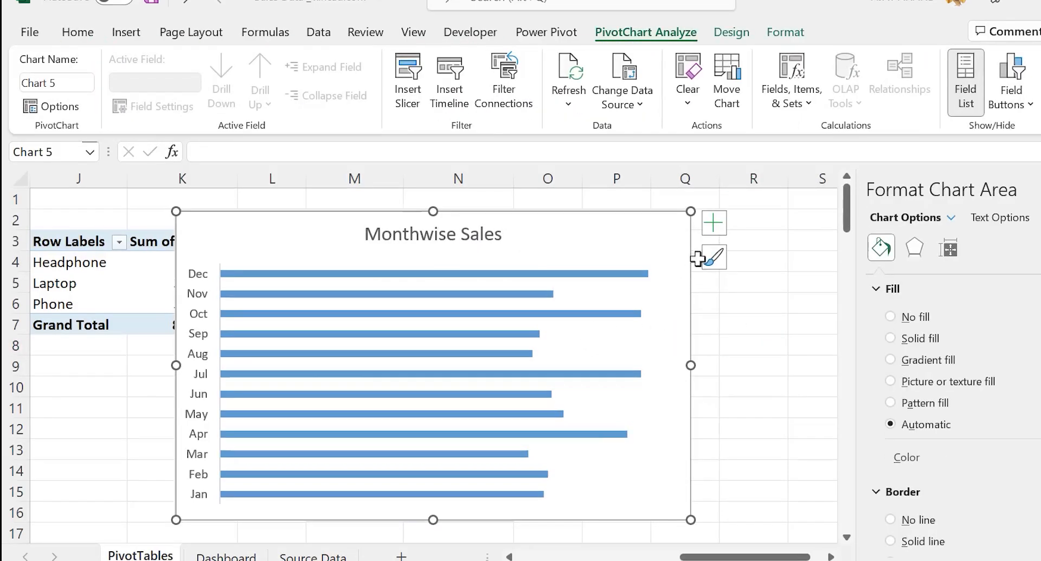
left_click(712, 229)
left_click(753, 306)
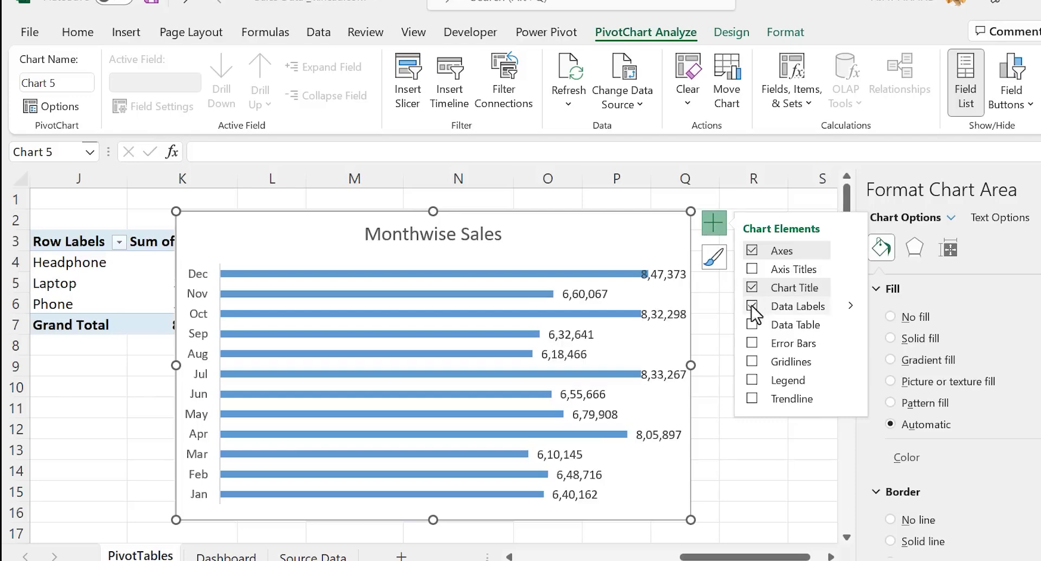
left_click(729, 444)
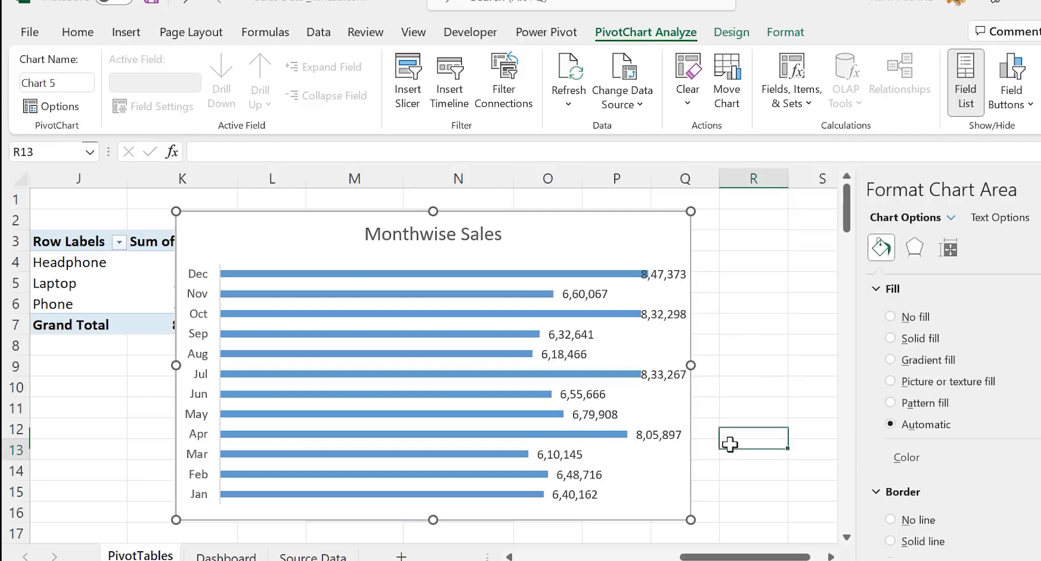
- Cut the Monthwise Sales chart from the PivotTables sheet and paste it on the Dashboard sheet at cell Y2
left_click(581, 215)
key("ctrl+x")
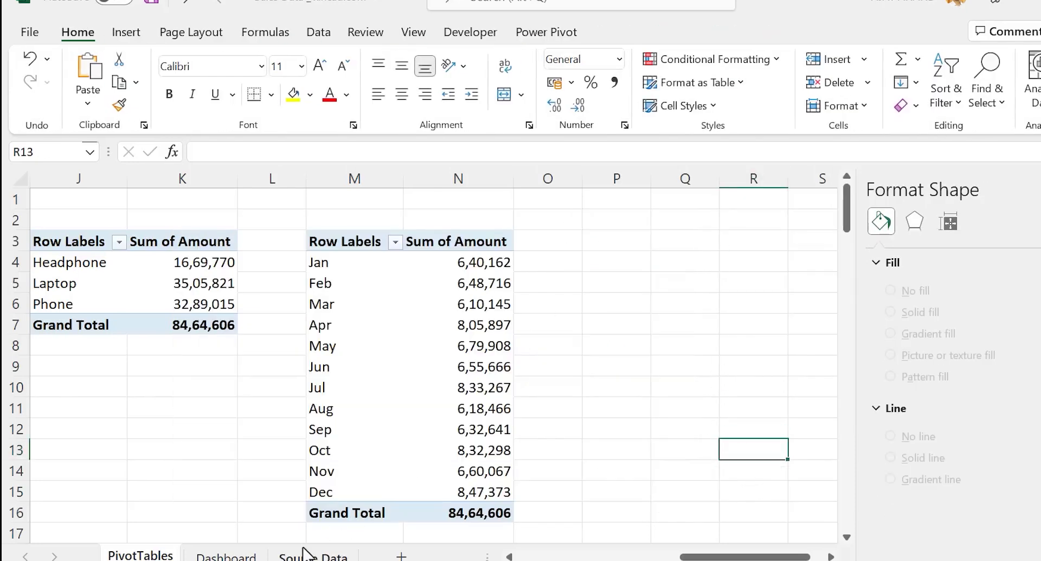
left_click(227, 554)
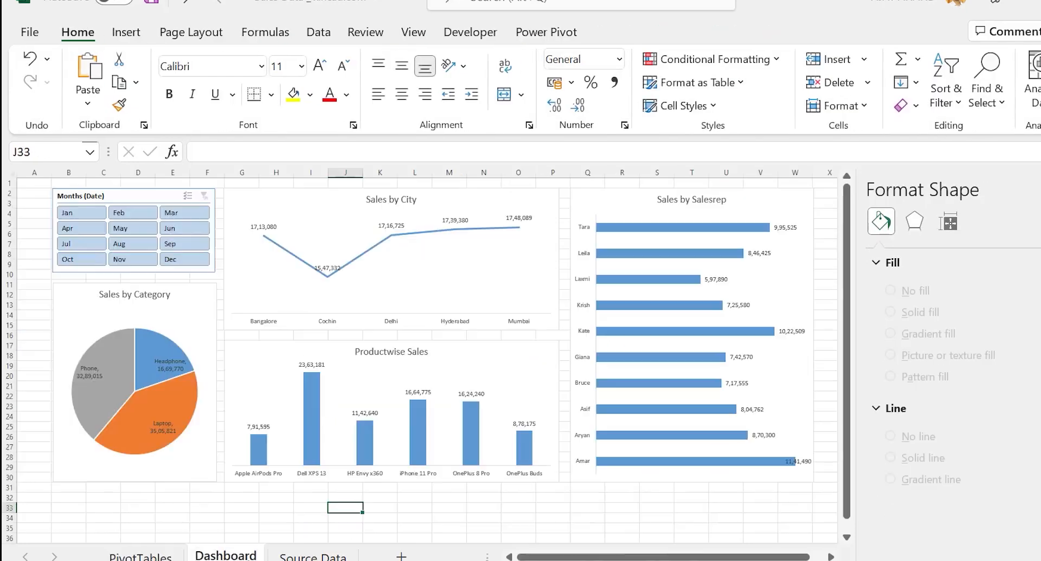
left_click(831, 556)
left_click(655, 191)
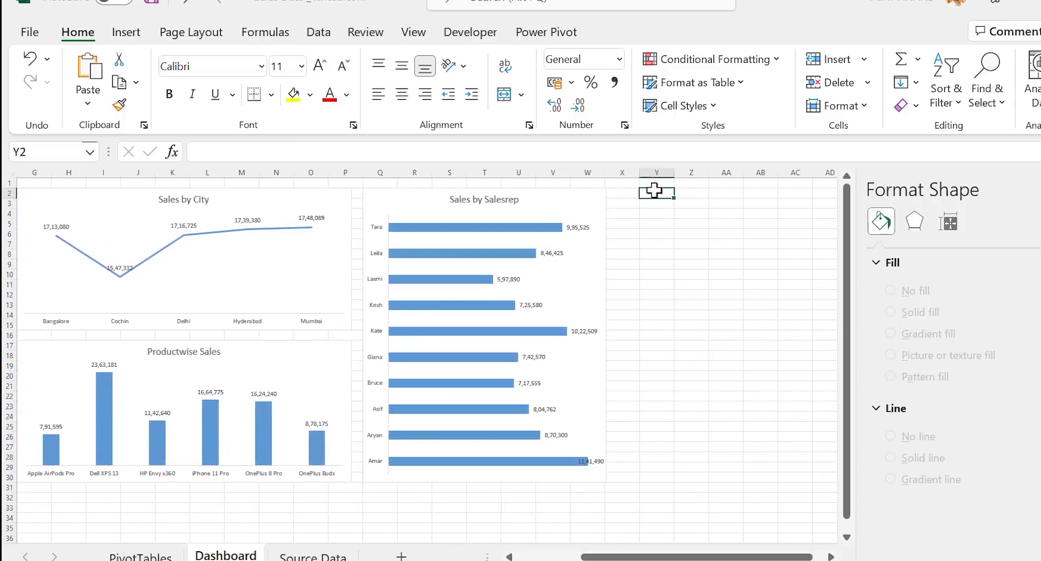
key("ctrl+v")
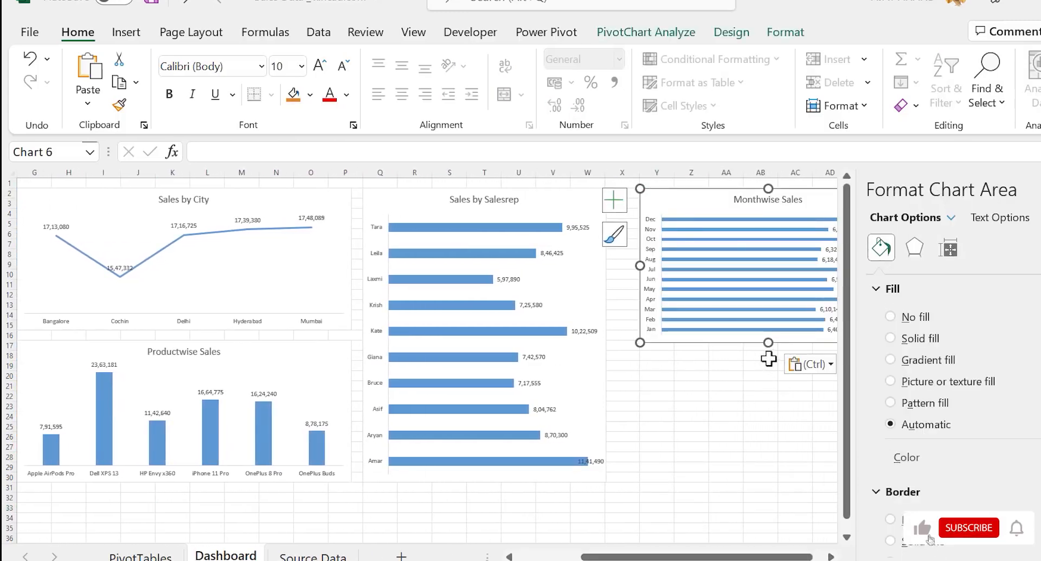
- Extend the Monthwise Sales chart's lower edge to row 30 and nudge the chart left until it sits beside the Sales by Salesrep chart
left_click_drag(768, 342, 752, 481)
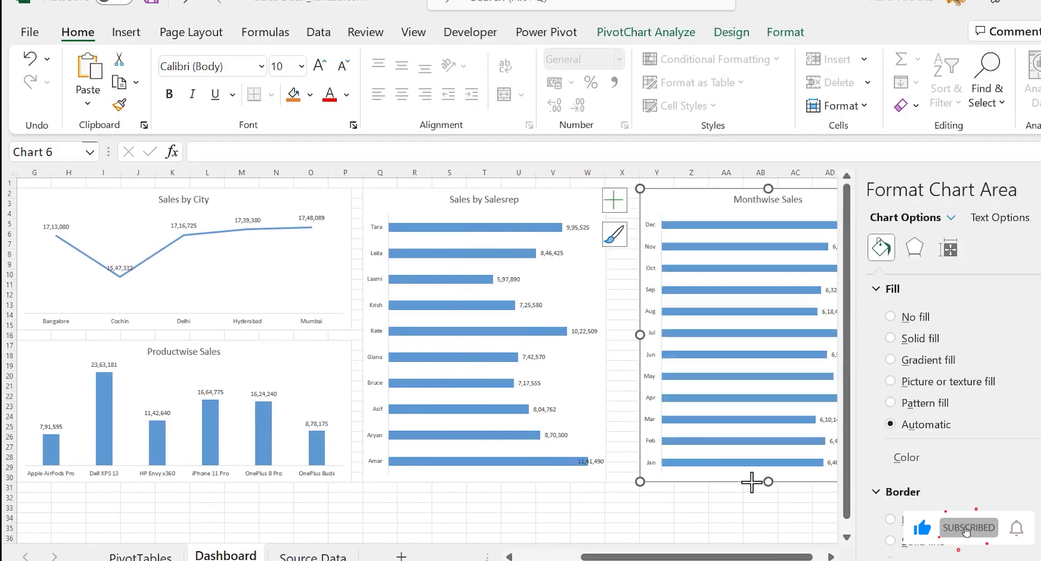
left_click(832, 556)
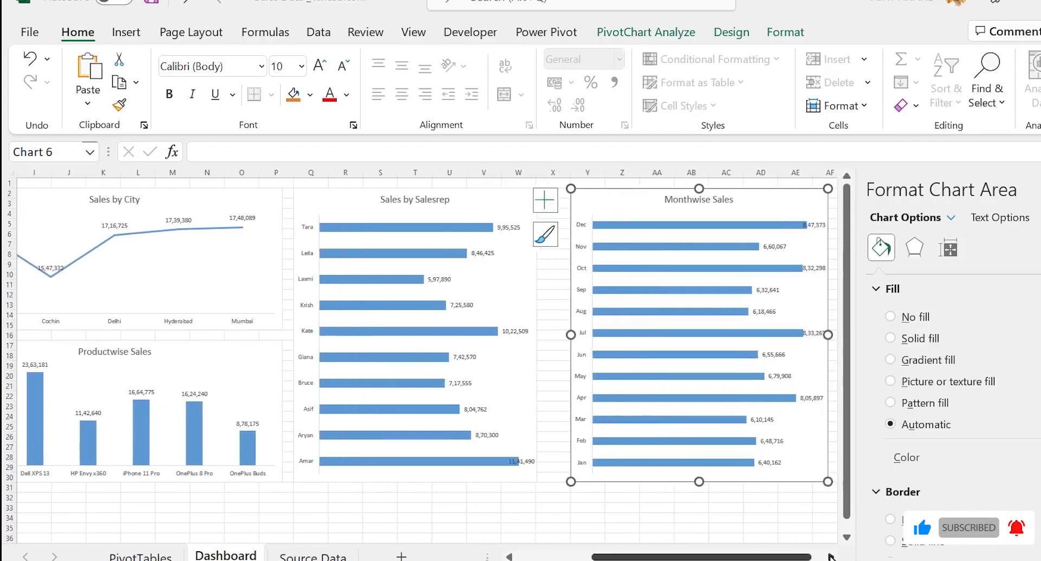
left_click(832, 556)
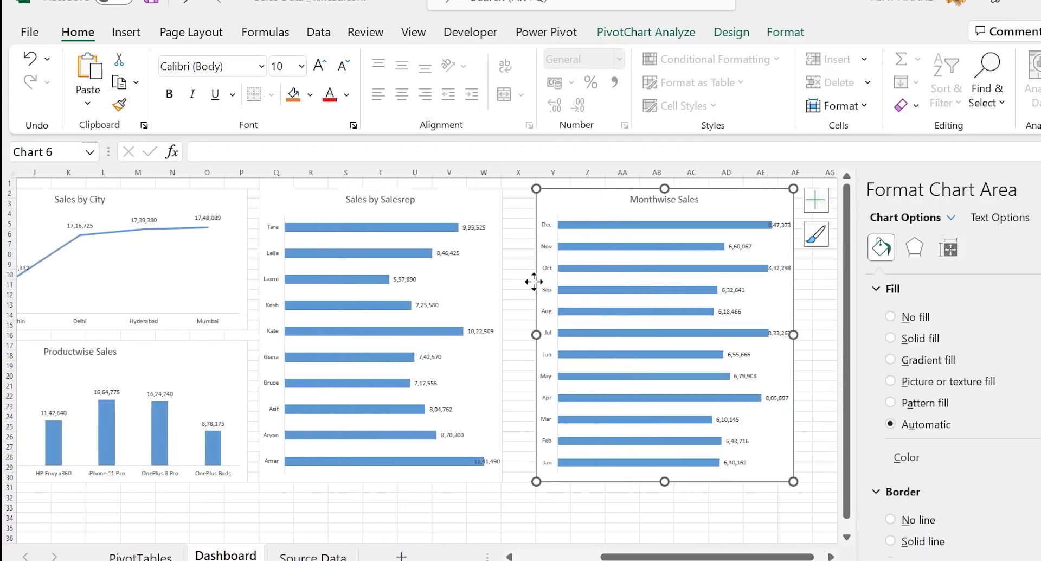
key("Left")
key("Left")
key("Left")
key("Left")
key("Left")
key("Left")
key("Left")
key("Left")
key("Left")
key("Left")
key("Left")
key("Left")
key("Left")
key("Left")
key("Left")
key("Left")
key("Left")
key("Left")
key("Left")
key("Left")
key("Right")
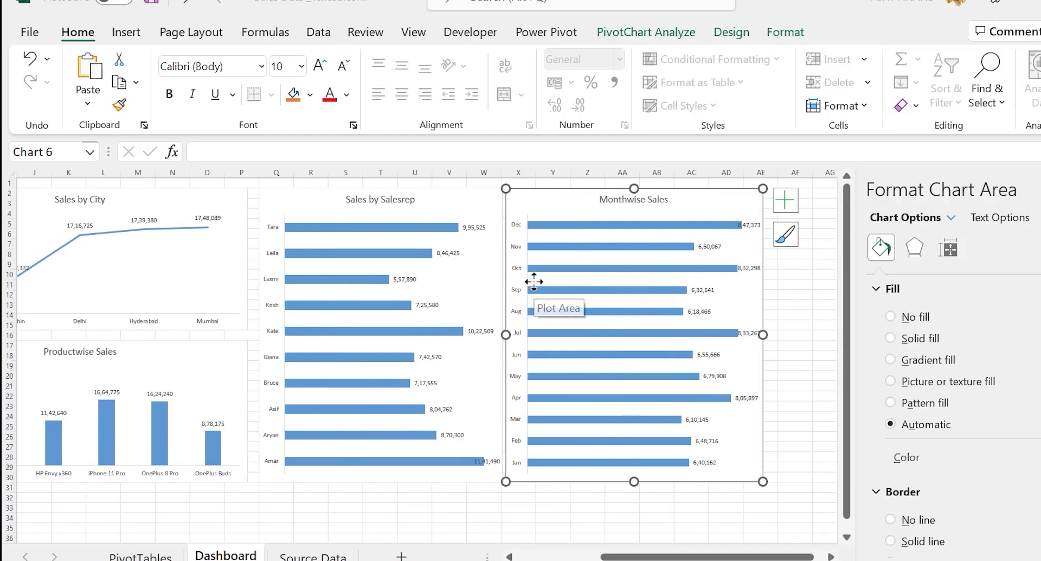
key("Right")
key("Right")
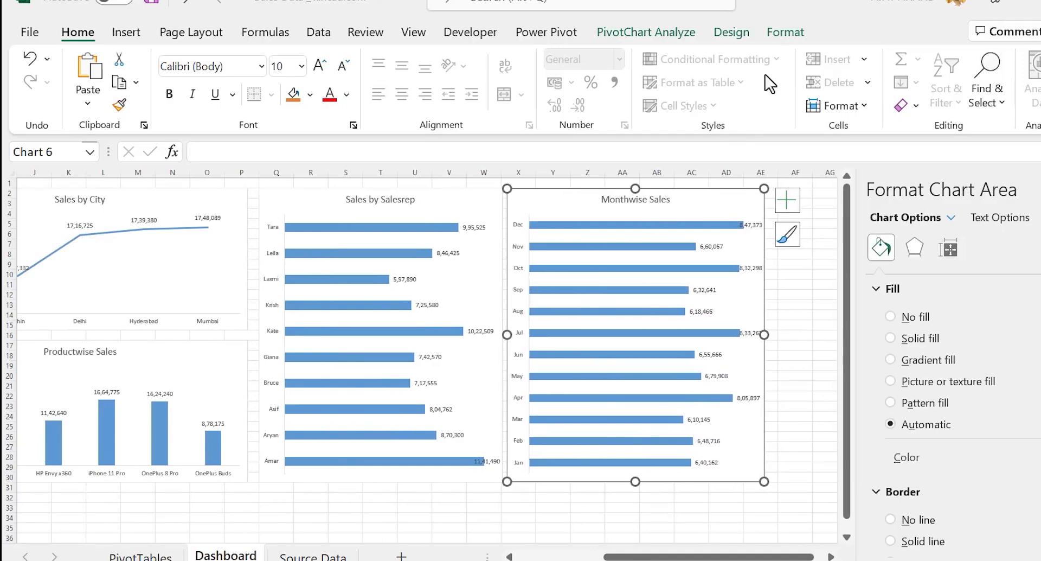
- Set the Monthwise Sales chart's size to 14.5 cm high and 12 cm wide
left_click(784, 33)
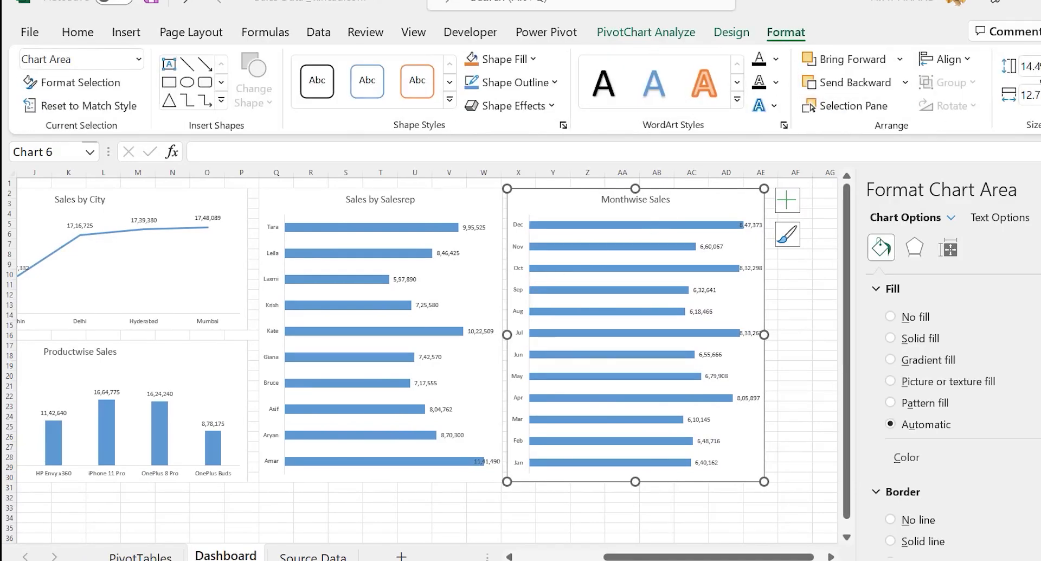
left_click(1032, 66)
type("14.5")
key("Return")
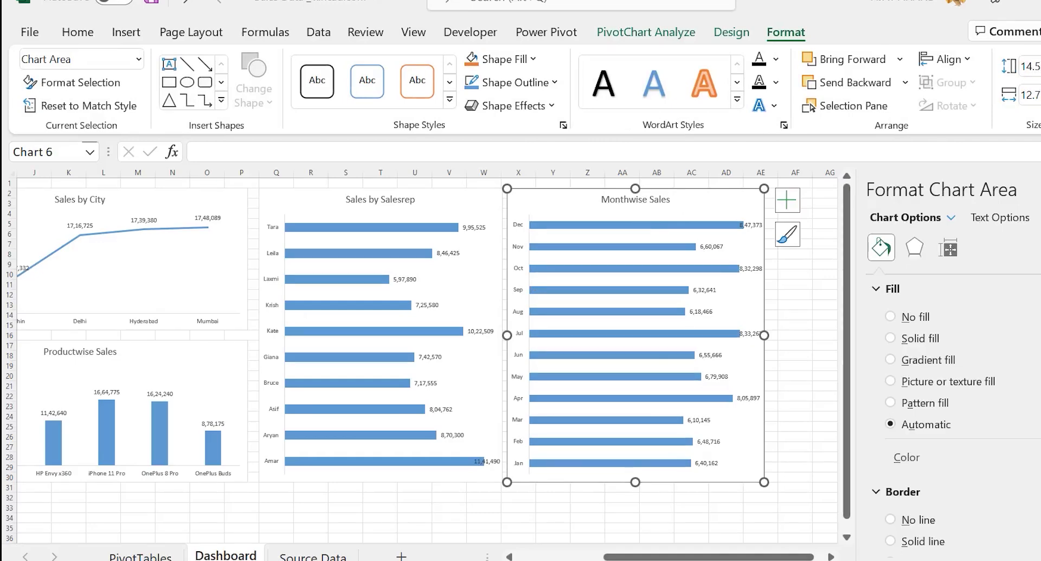
left_click(1034, 95)
key("Return")
- Close the chart formatting pane and narrow column A to a slim margin beside the slicer
left_click_drag(778, 557, 680, 557)
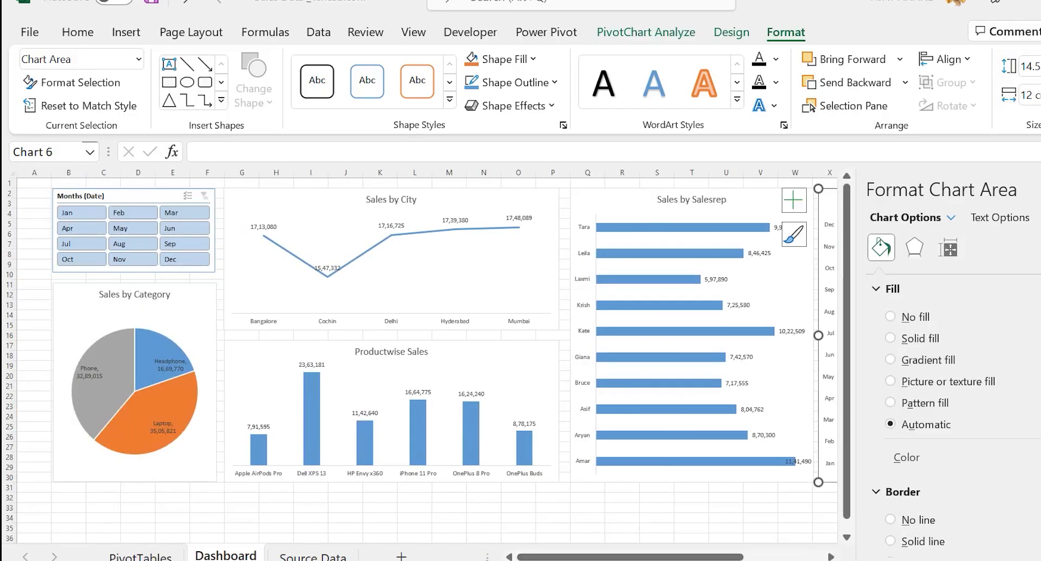
left_click(1040, 189)
left_click(1040, 189)
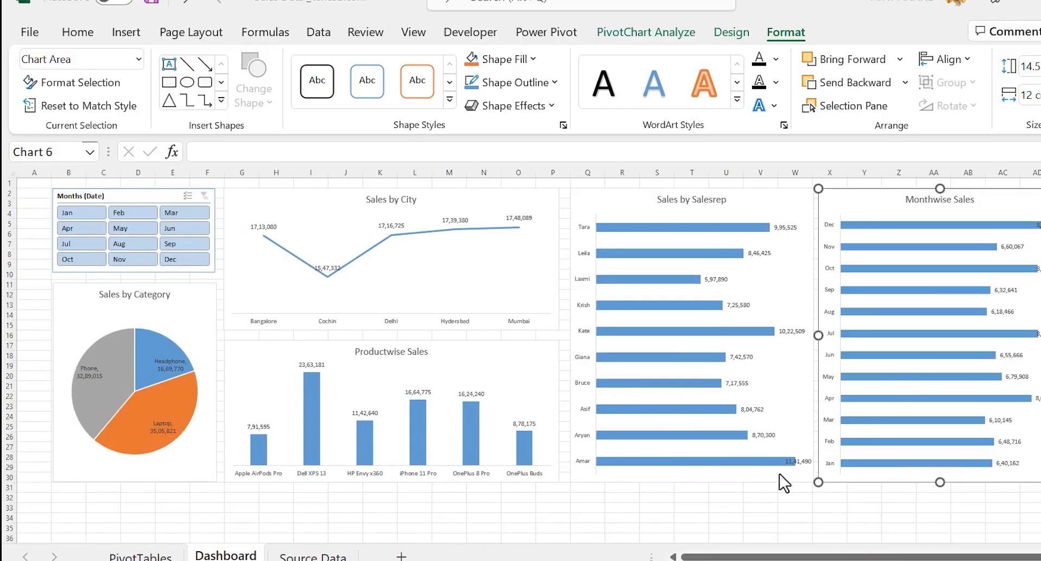
left_click(626, 497)
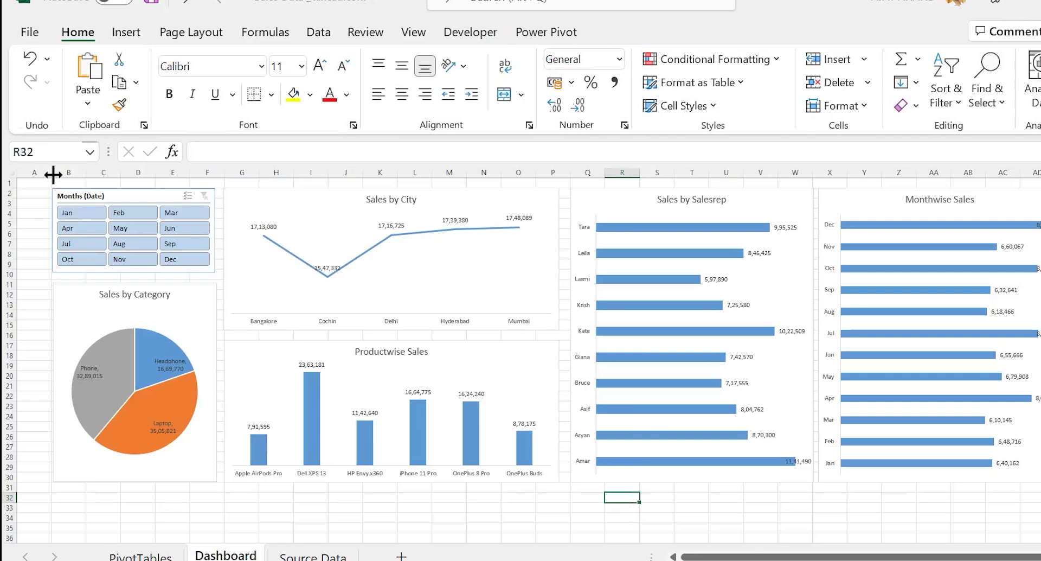
left_click_drag(52, 175, 30, 173)
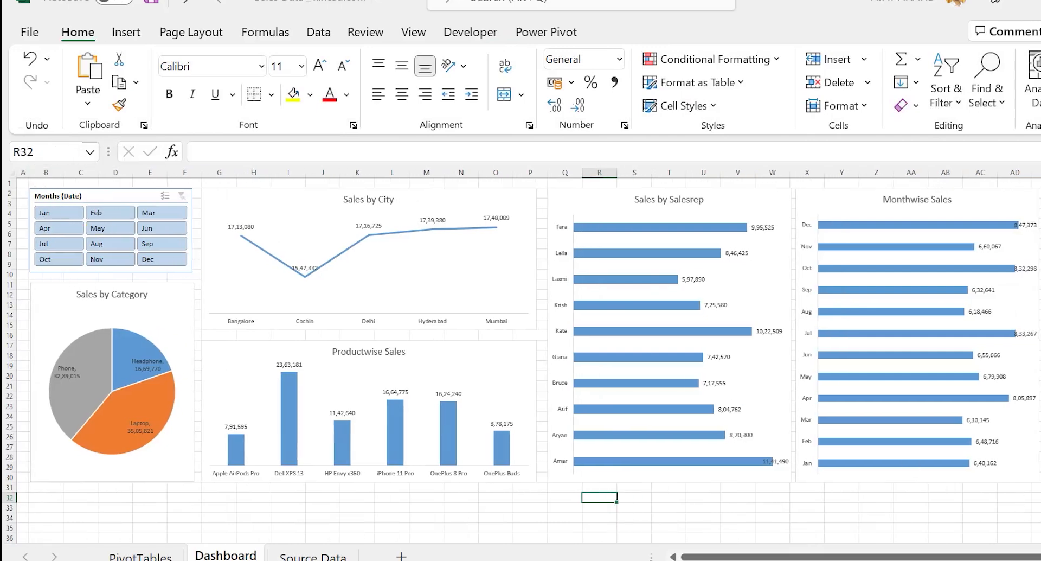
- Set the Dashboard sheet's zoom to a custom 65%
scroll(529, 355, "up", 1)
left_click(1038, 559)
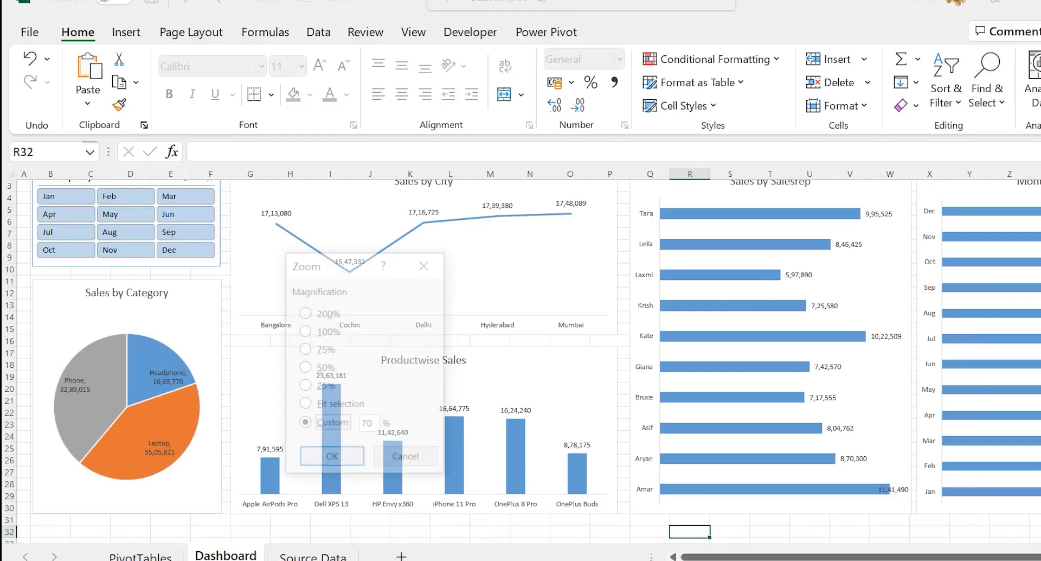
double_click(359, 426)
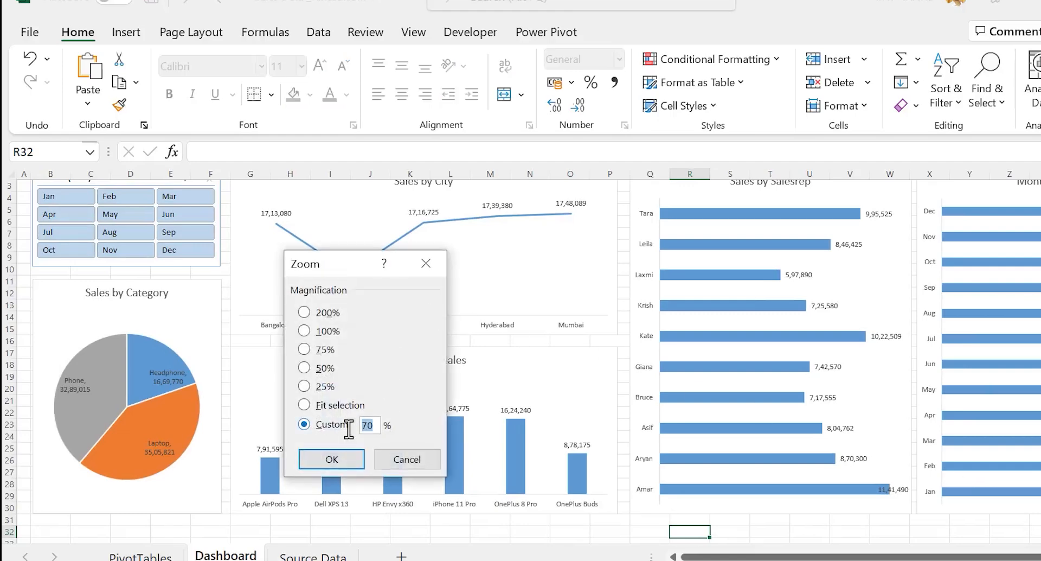
type("65")
key("Return")
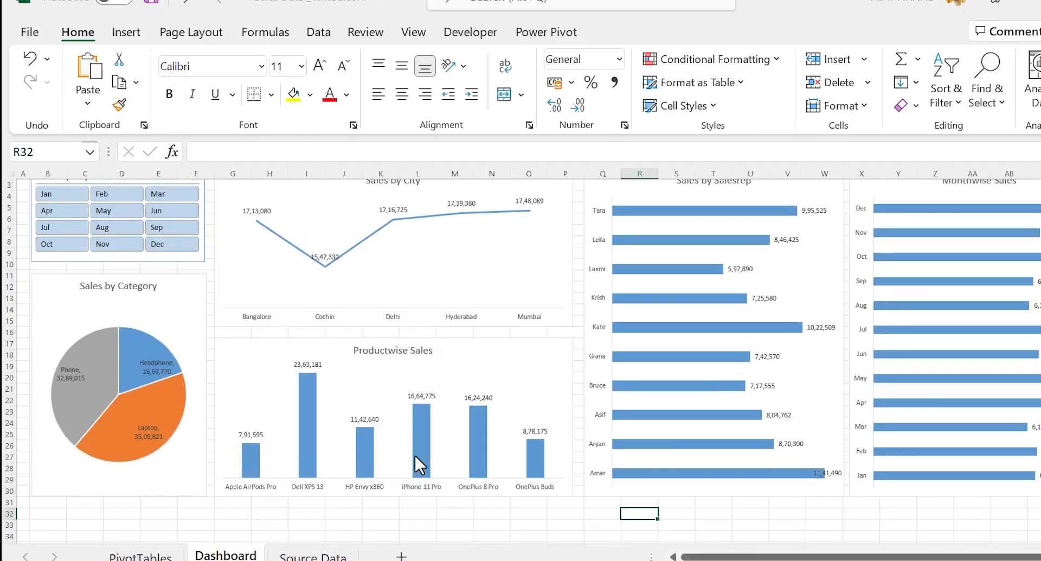
scroll(414, 453, "up", 1)
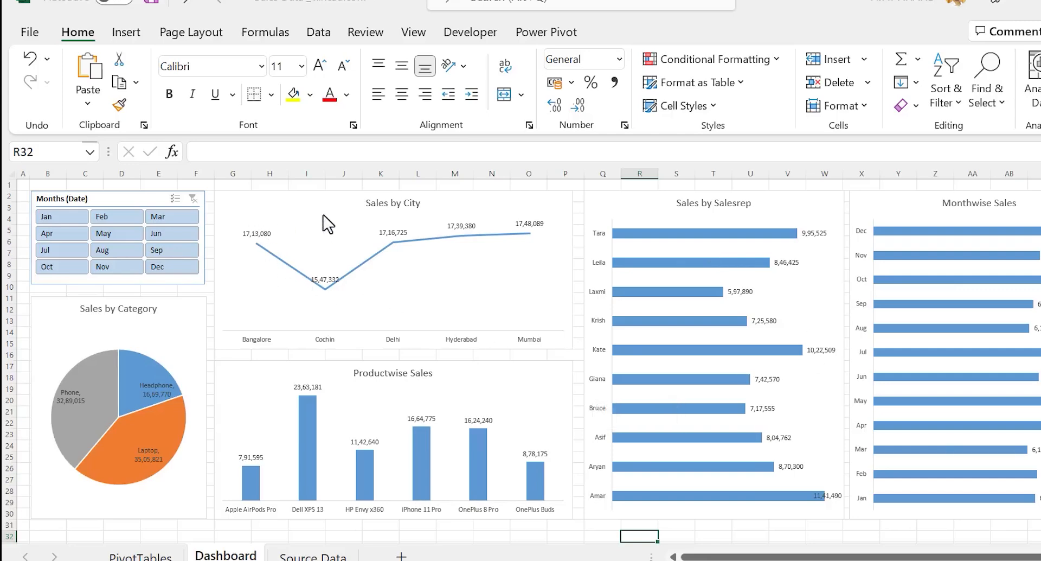
- Recolour the Sales by City line chart with the colourful palette that starts with green
left_click(290, 344)
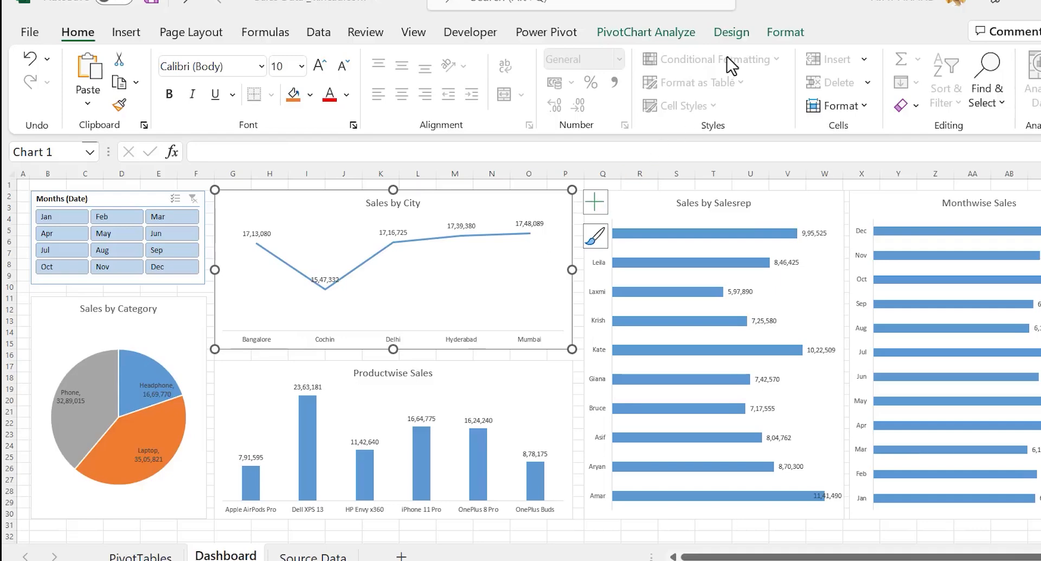
left_click(732, 32)
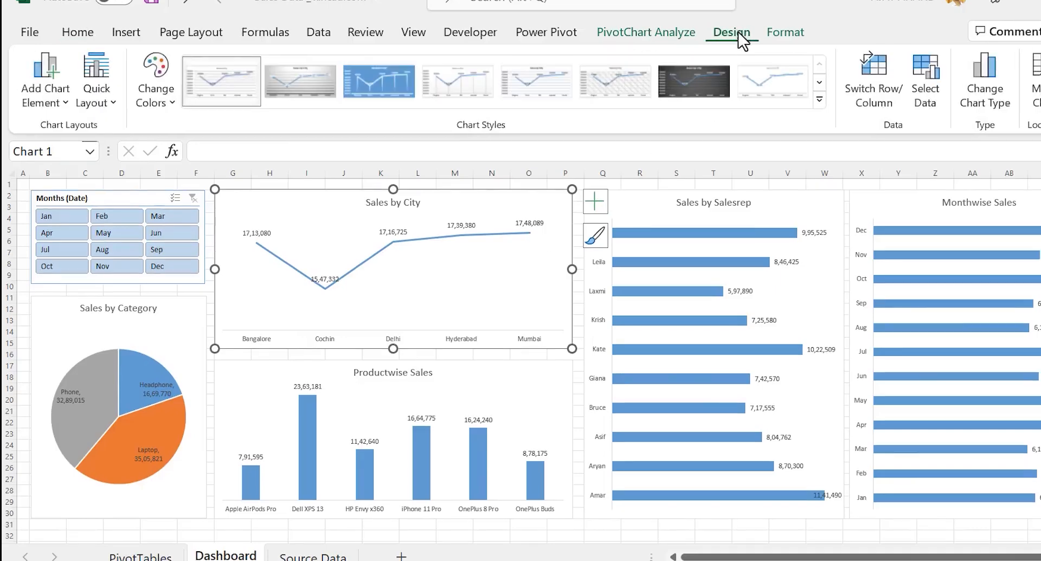
left_click(168, 105)
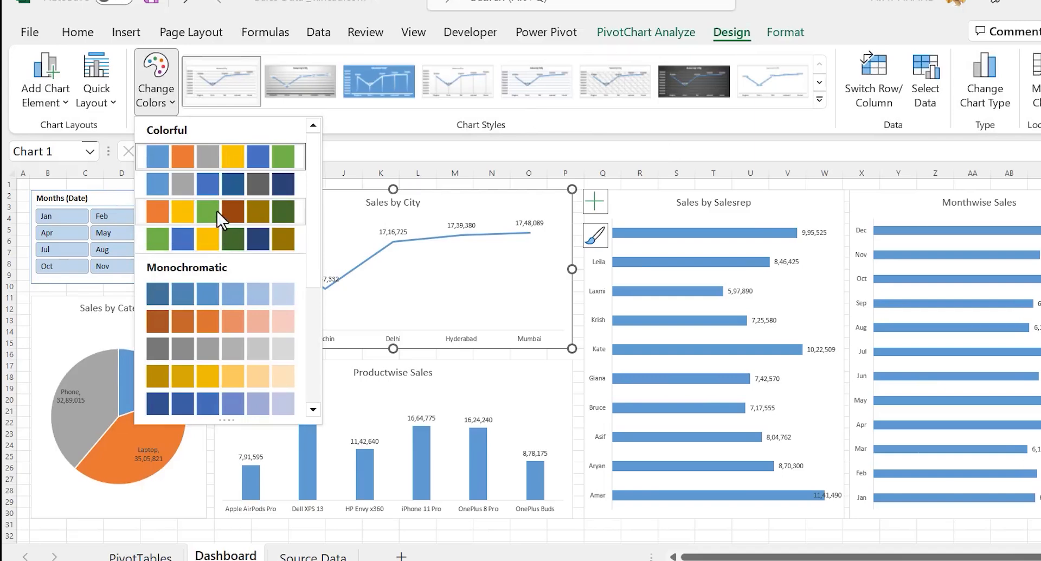
left_click(214, 245)
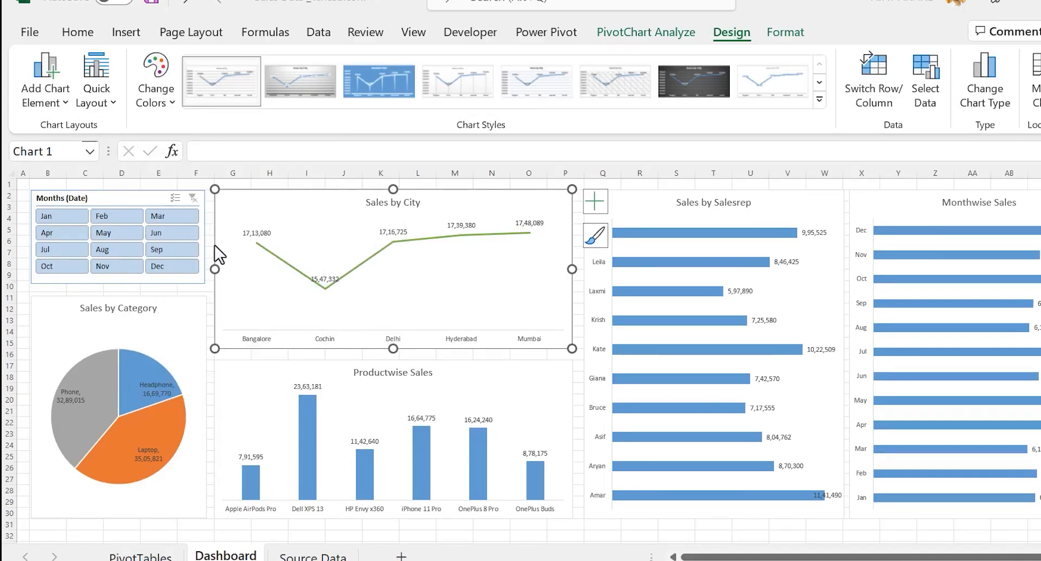
- Recolour the Productwise Sales column chart with the dark blue monochromatic palette
left_click(278, 359)
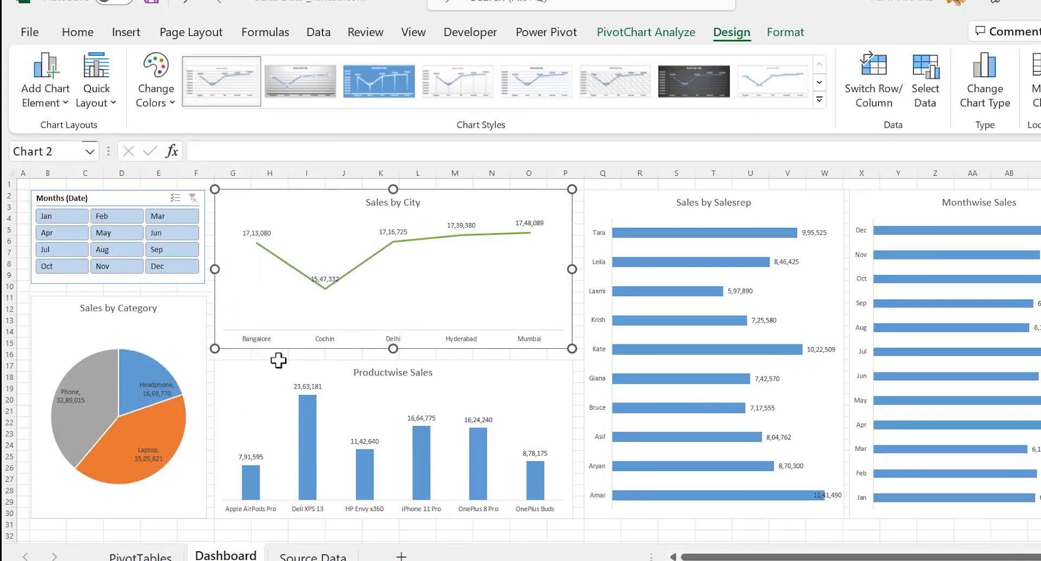
left_click(156, 89)
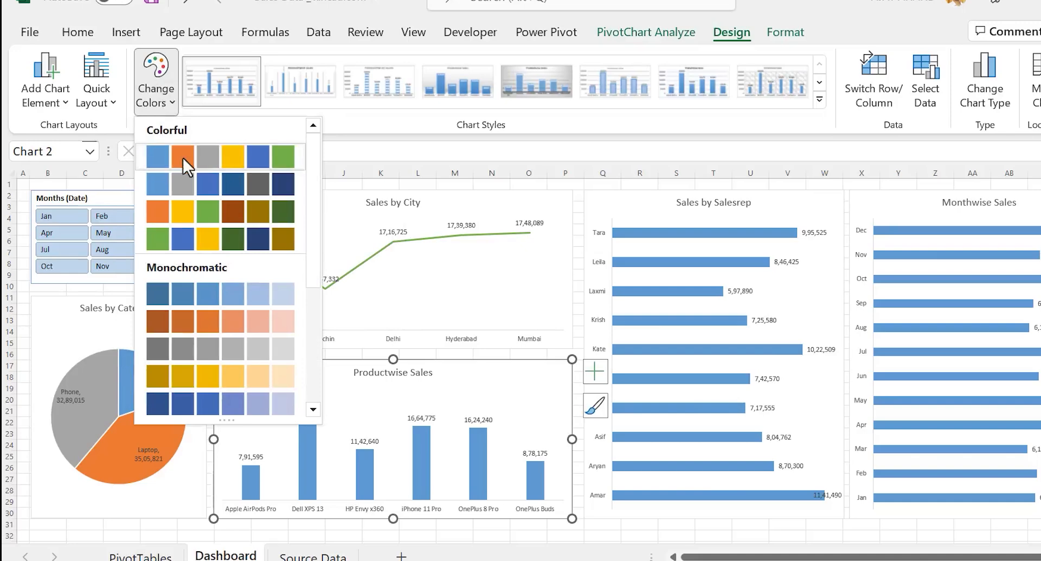
left_click(222, 402)
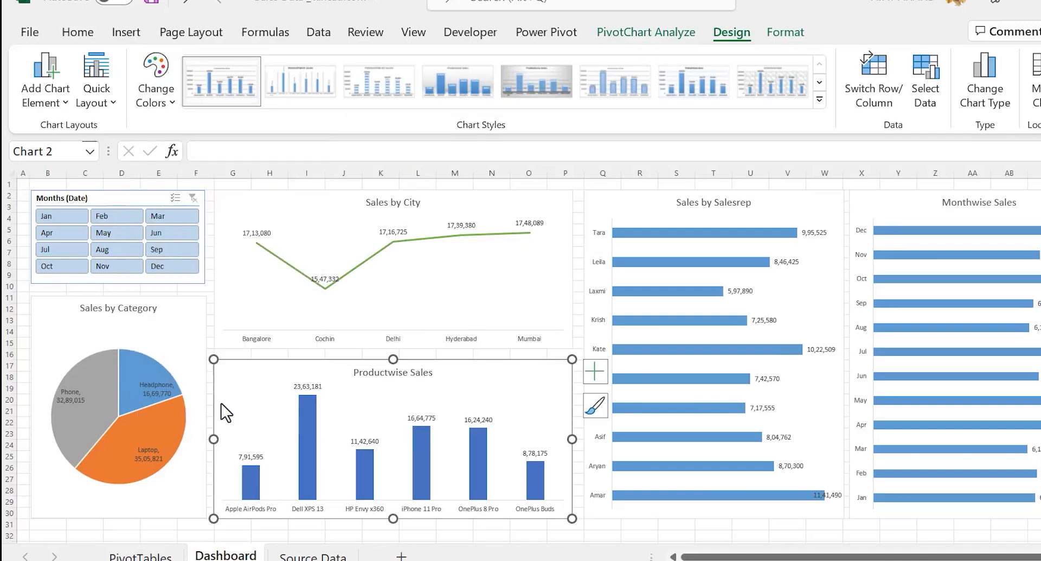
- Recolour the Sales by Salesrep bar chart with the colourful palette that starts with orange
left_click(659, 192)
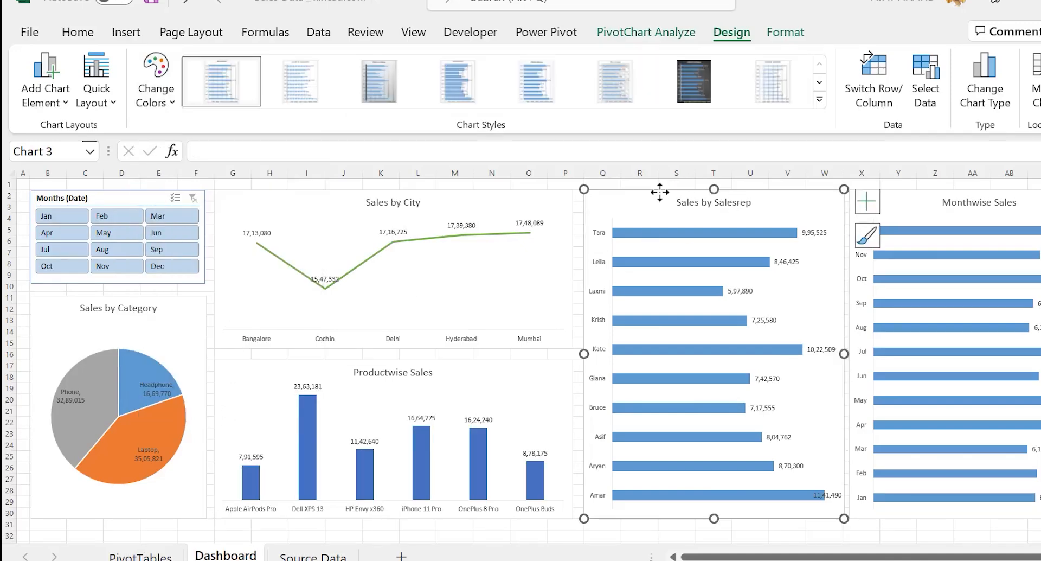
left_click(159, 99)
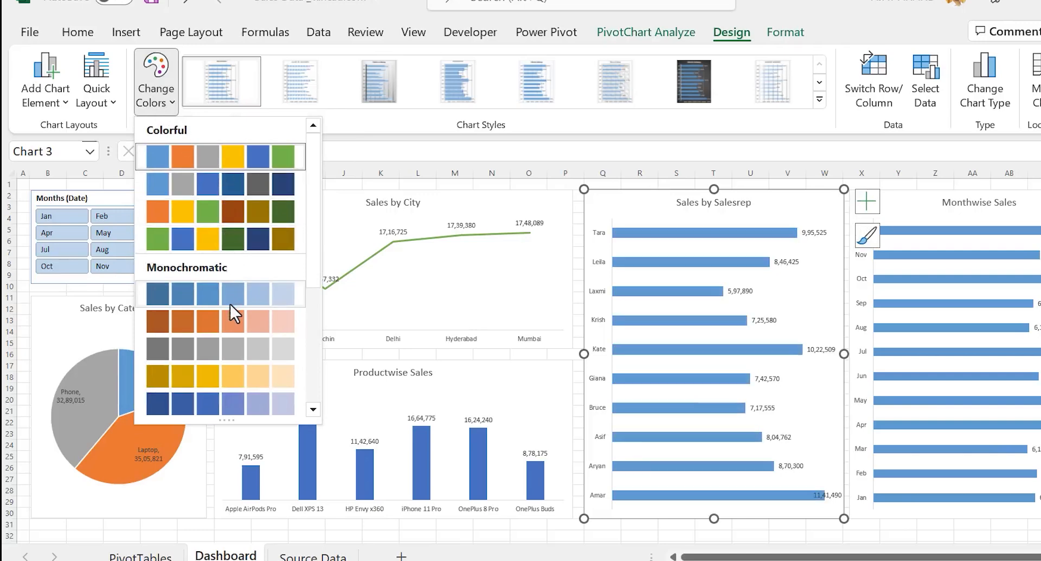
left_click(232, 211)
- Recolour the Monthwise Sales bar chart with the gold monochromatic palette
left_click(906, 190)
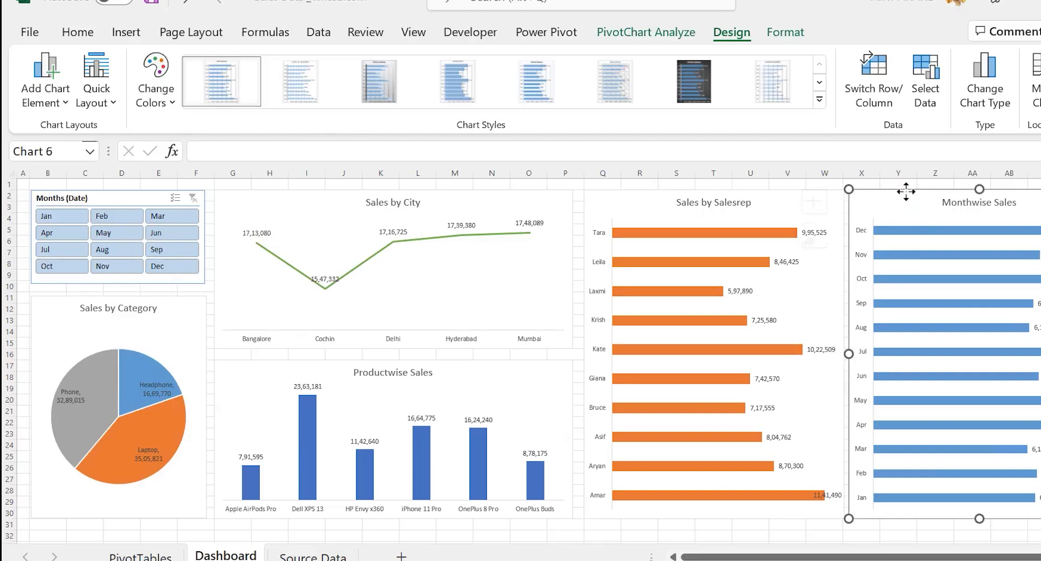
left_click(161, 101)
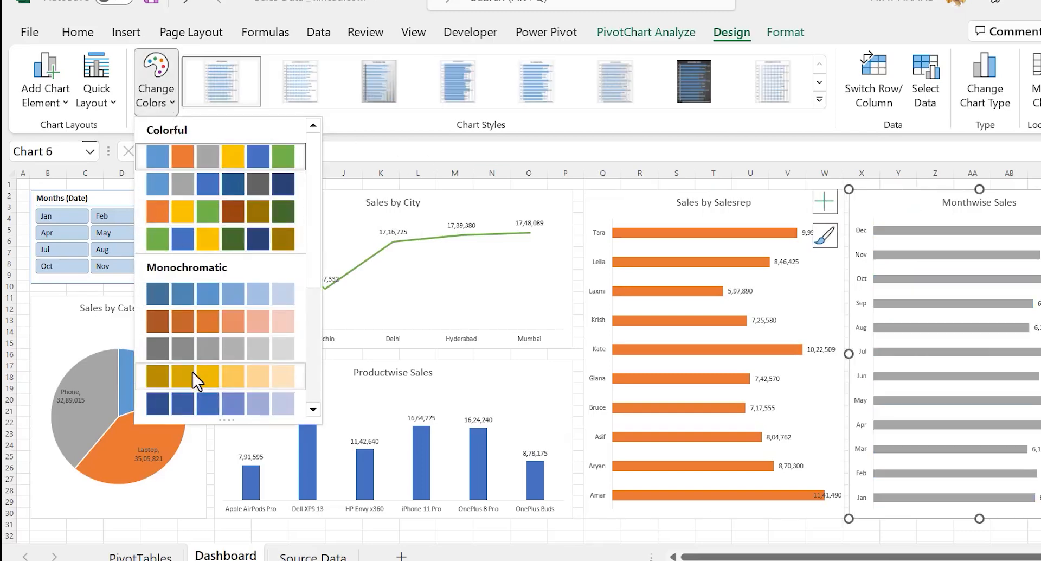
left_click(193, 372)
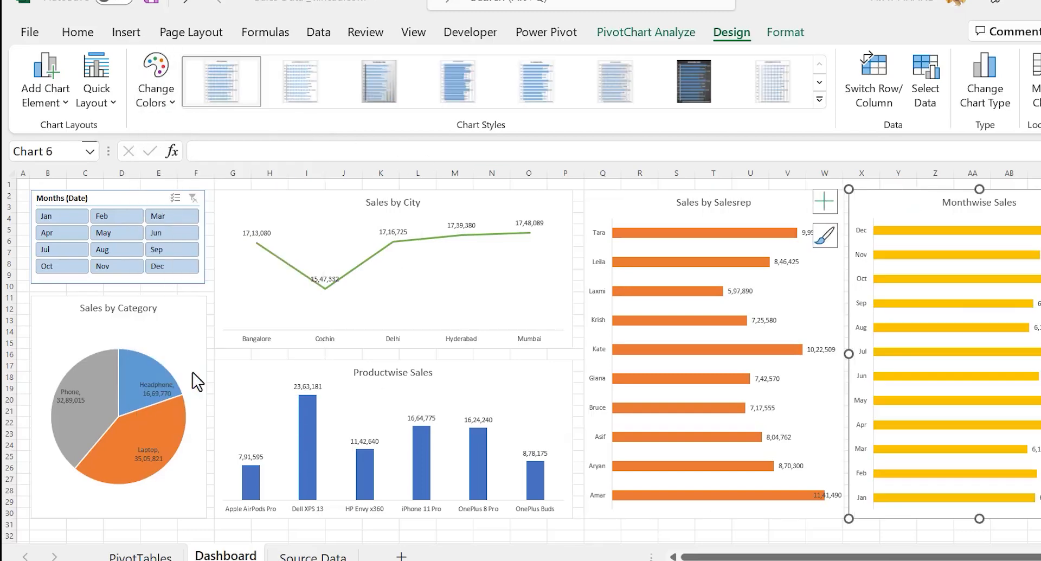
- Recolour the Sales by Category pie chart with the colourful green, blue and yellow palette
left_click(178, 304)
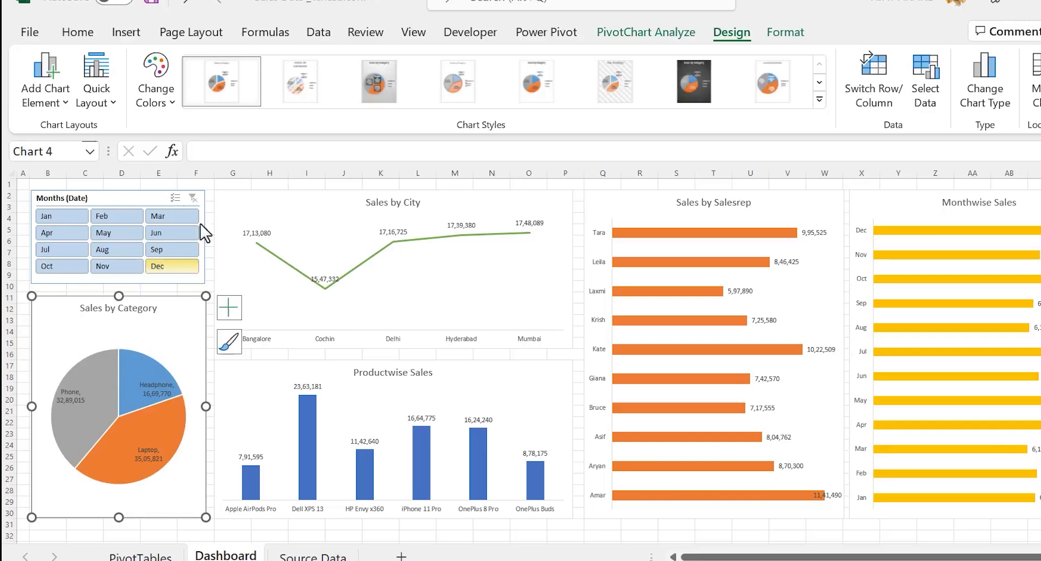
left_click(160, 101)
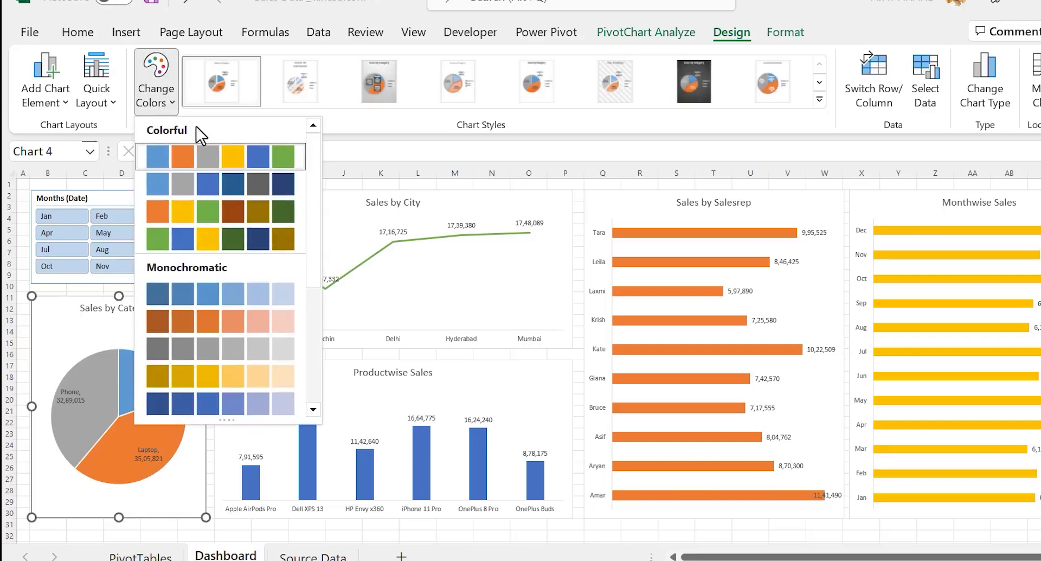
left_click(217, 242)
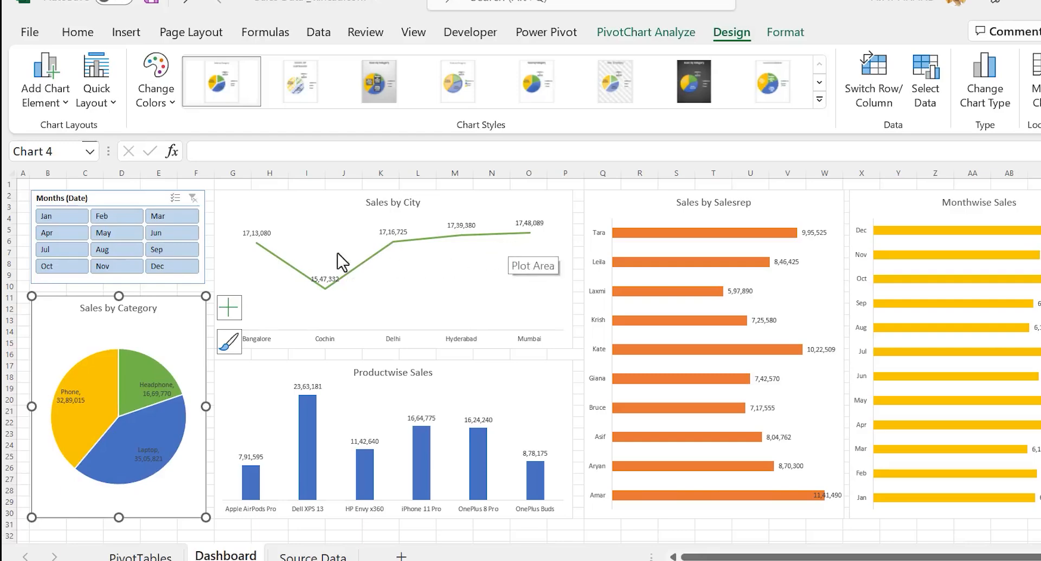
- Format the Sales by City chart's data labels as 12-point bold
left_click(267, 232)
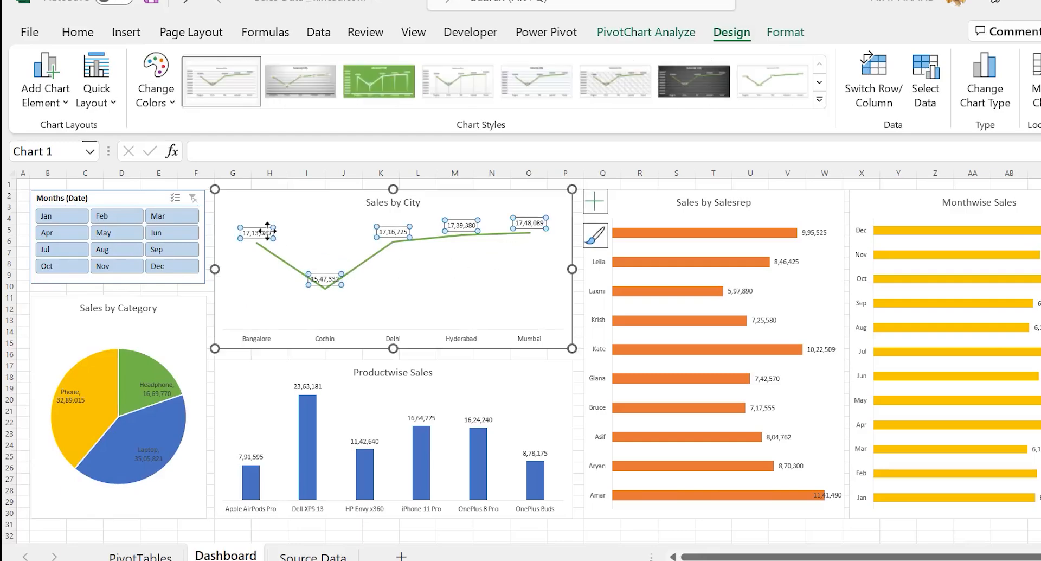
left_click(81, 34)
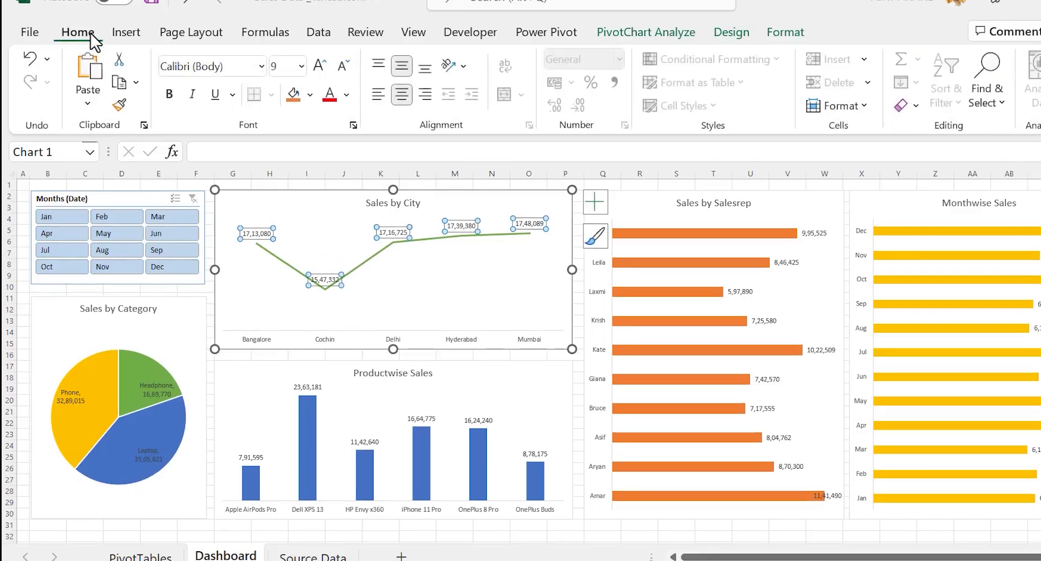
left_click(319, 67)
left_click(319, 68)
left_click(319, 68)
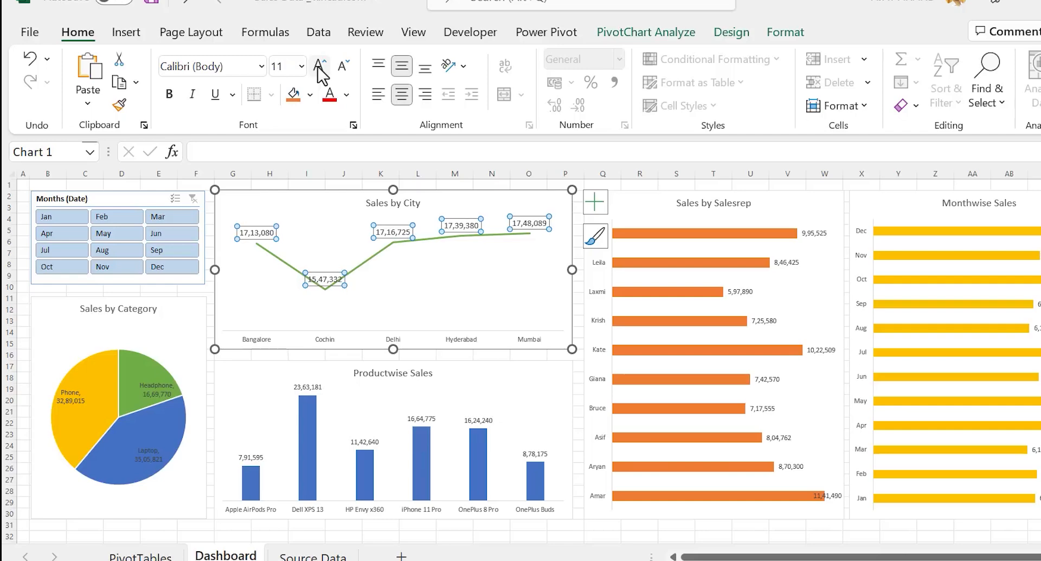
left_click(320, 69)
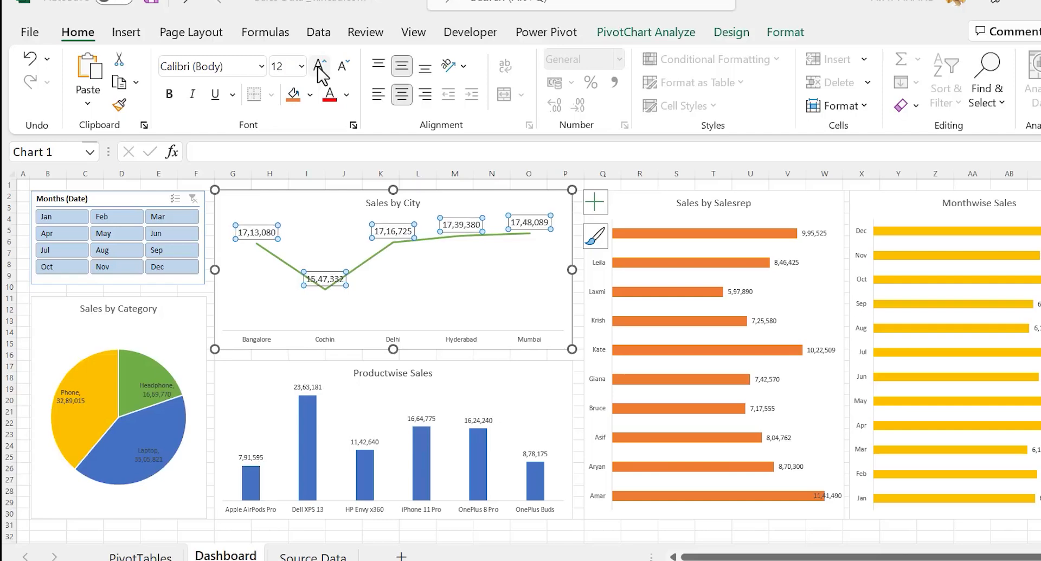
left_click(169, 101)
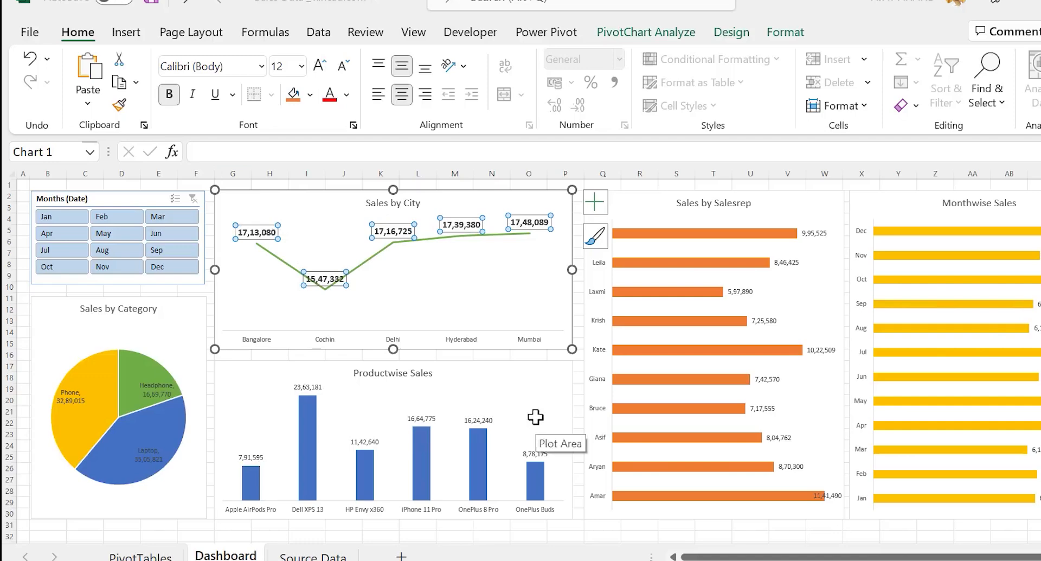
- Copy the Sales by City data label formatting to the data labels of the Productwise Sales, Sales by Salesrep and Monthwise Sales charts
left_click(120, 107)
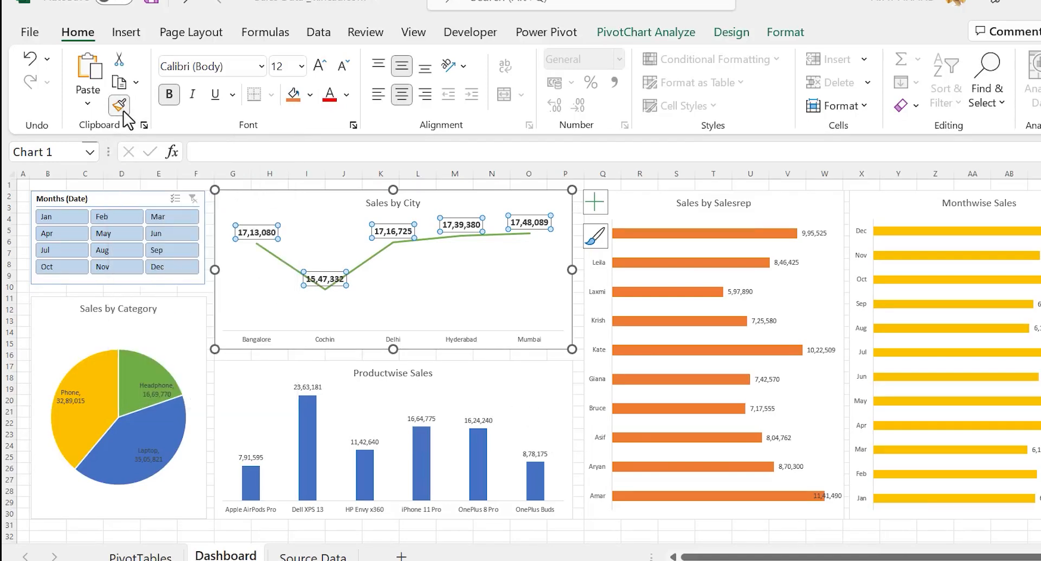
left_click(313, 386)
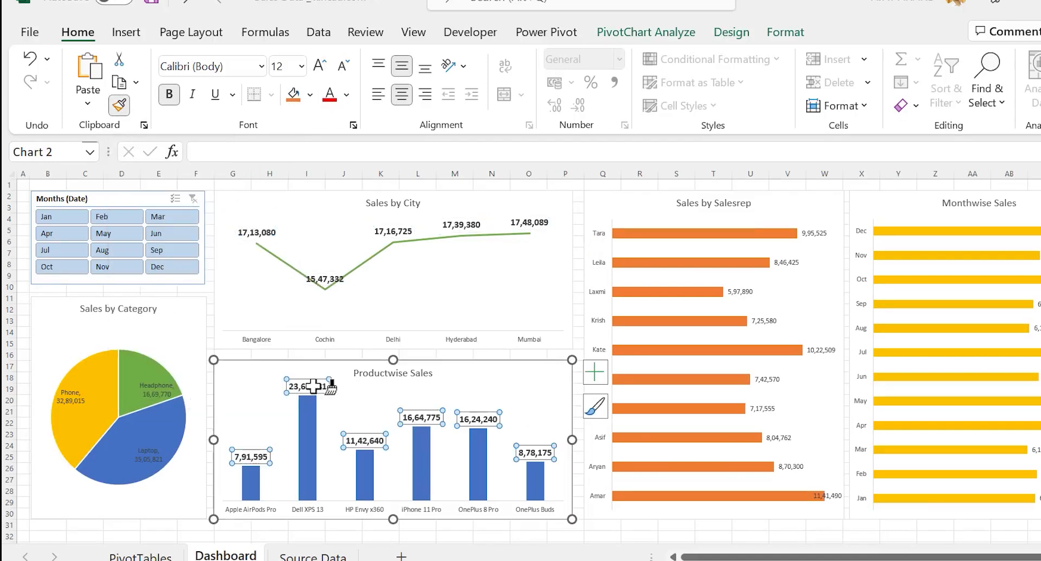
left_click(787, 263)
left_click(979, 297)
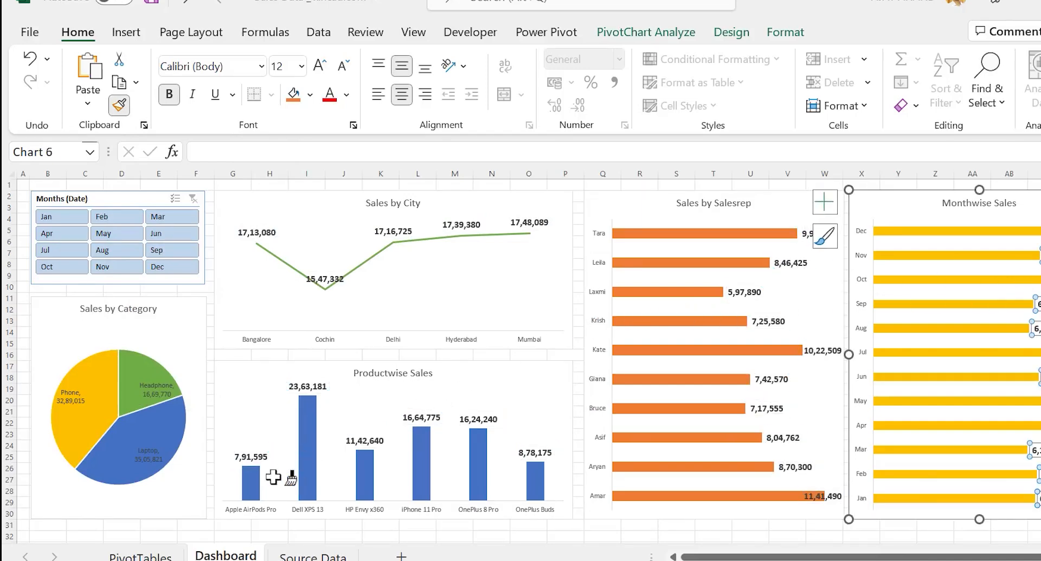
key("Escape")
key("Escape")
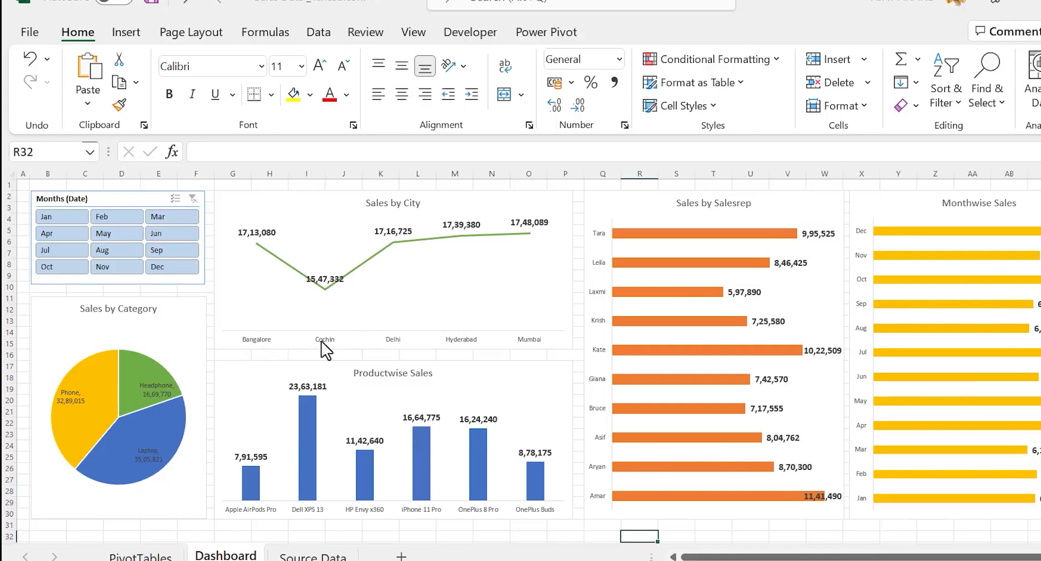
- Format the Sales by City chart's city axis labels as 12-point bold
left_click(266, 341)
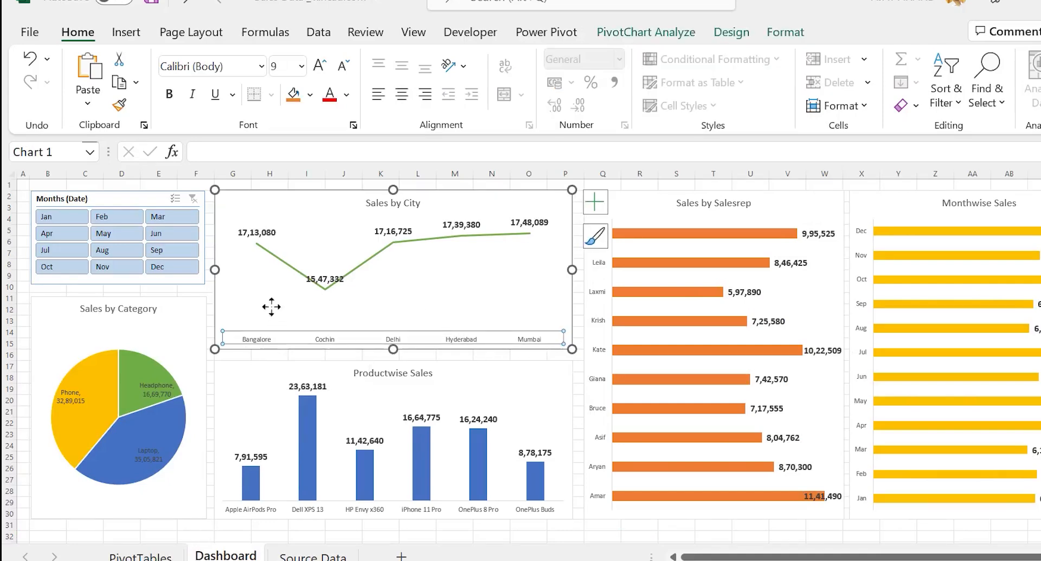
left_click(170, 94)
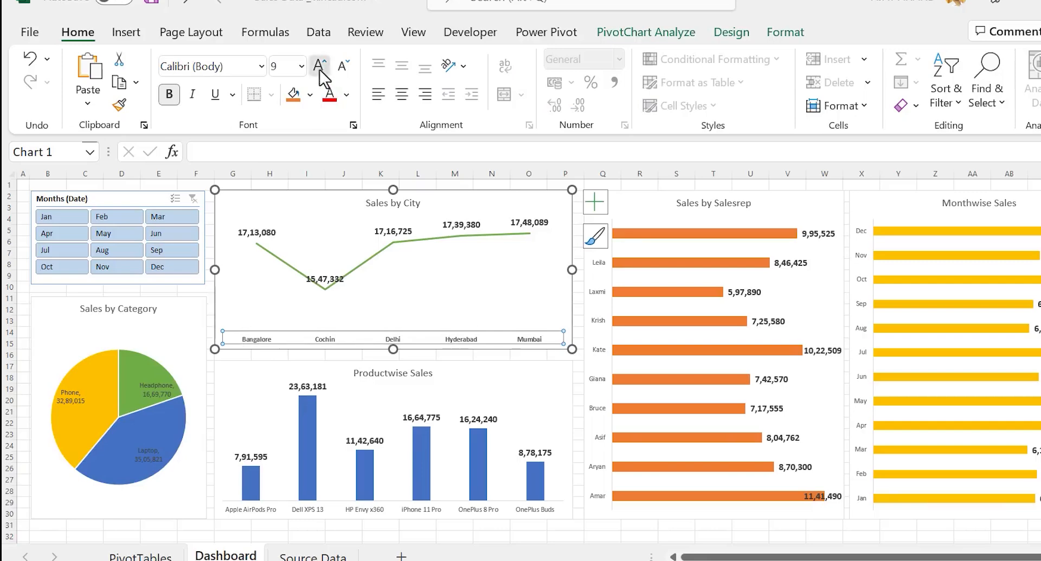
left_click(319, 66)
left_click(320, 71)
left_click(320, 71)
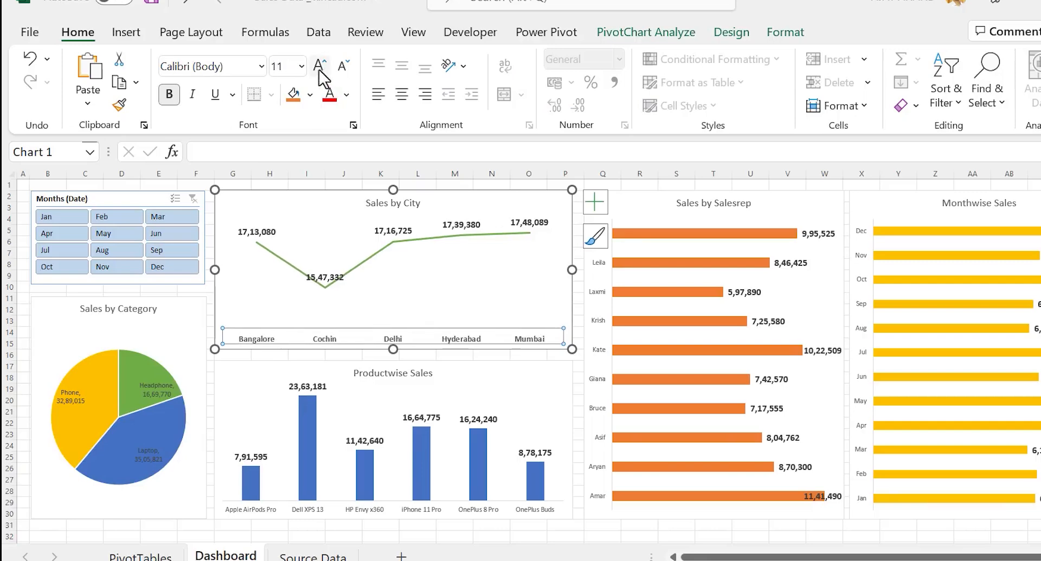
left_click(320, 70)
- Copy the Sales by City axis label formatting to the category axis labels of the Productwise Sales, Sales by Salesrep and Monthwise Sales charts
left_click(118, 106)
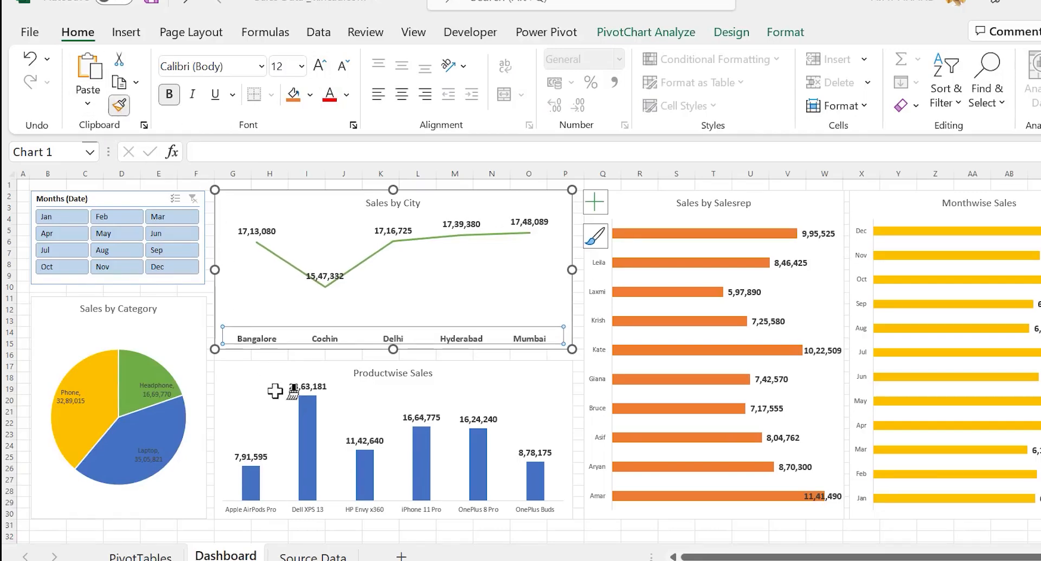
left_click(264, 509)
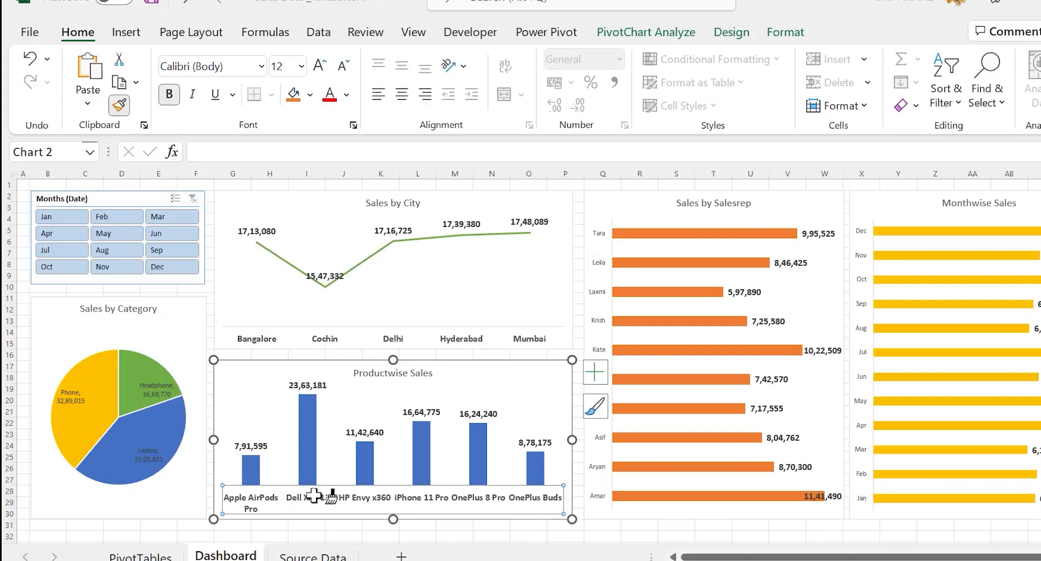
left_click(602, 437)
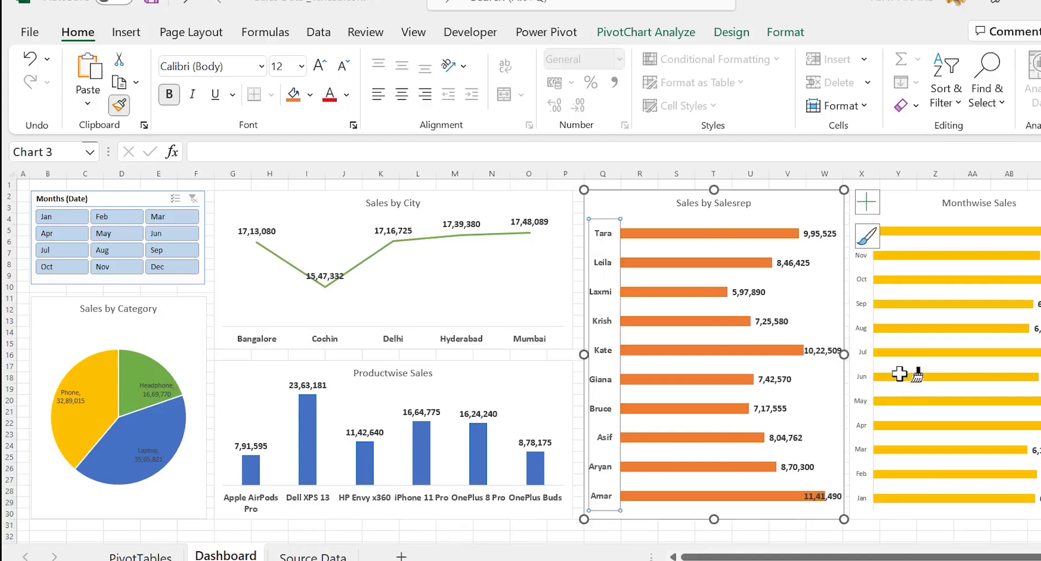
left_click(867, 354)
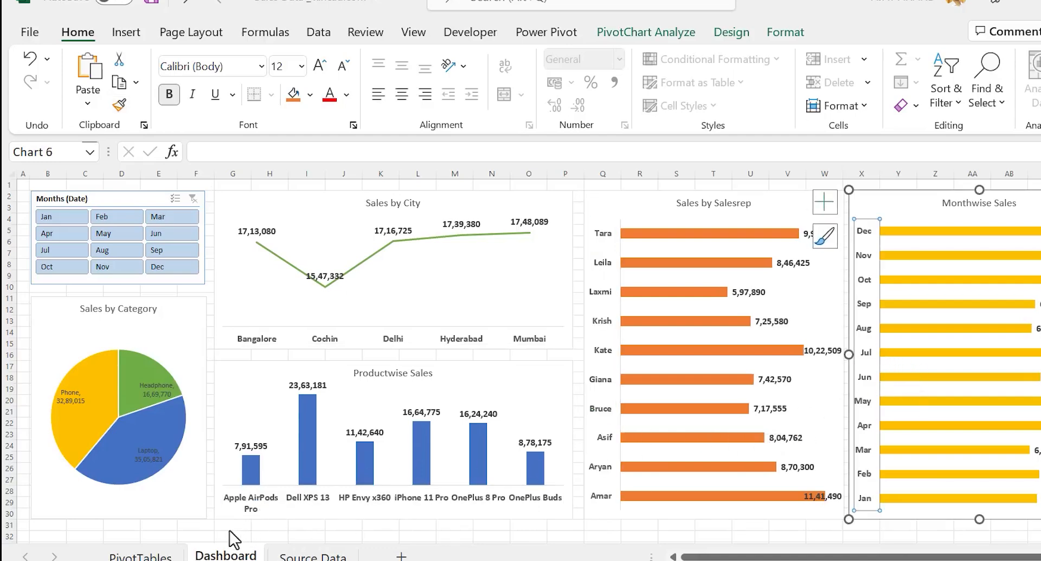
key("Escape")
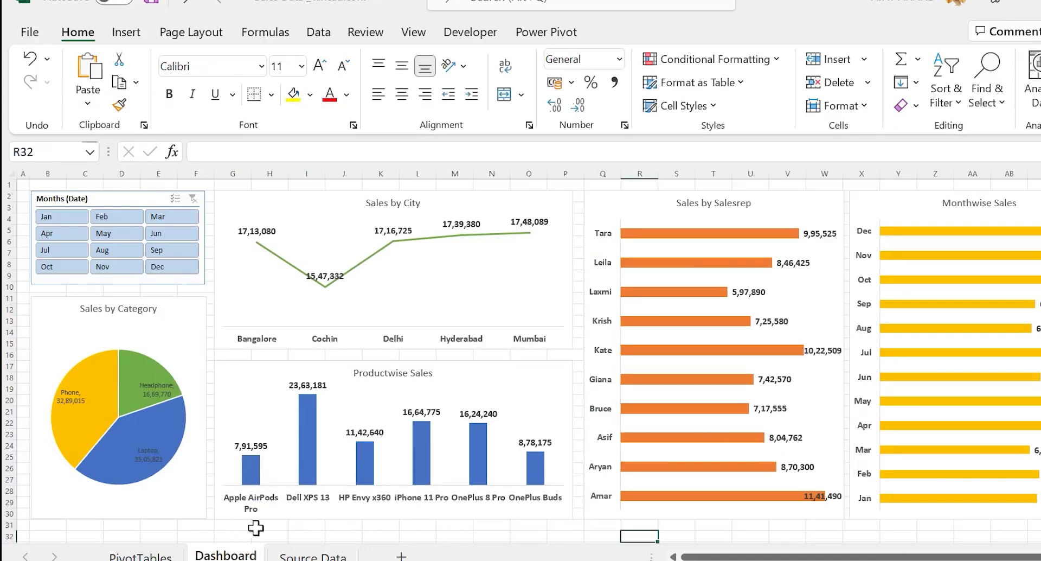
- Format the Sales by City chart title as 16-point red bold italic text
left_click(388, 206)
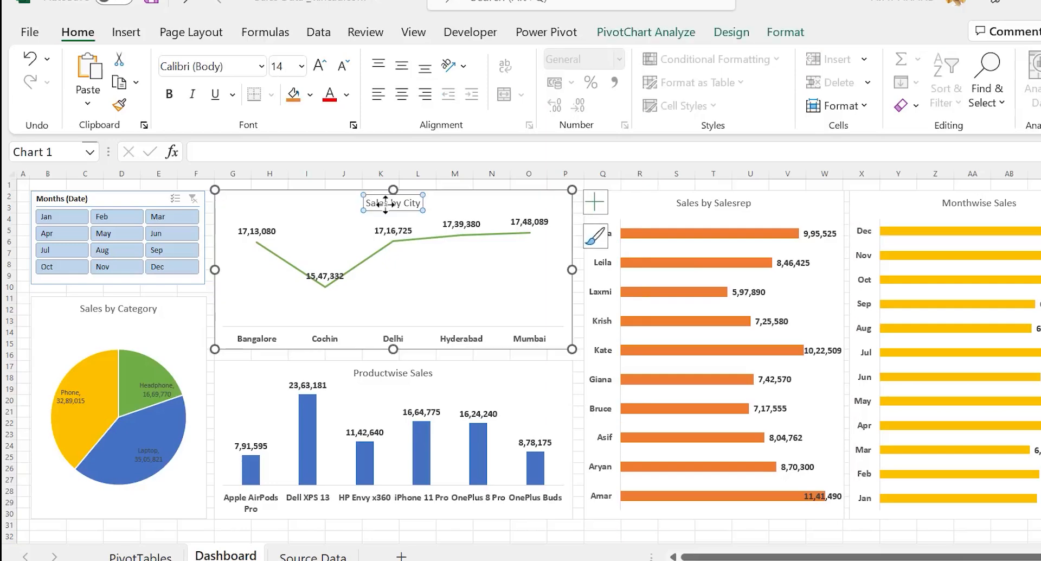
left_click(316, 67)
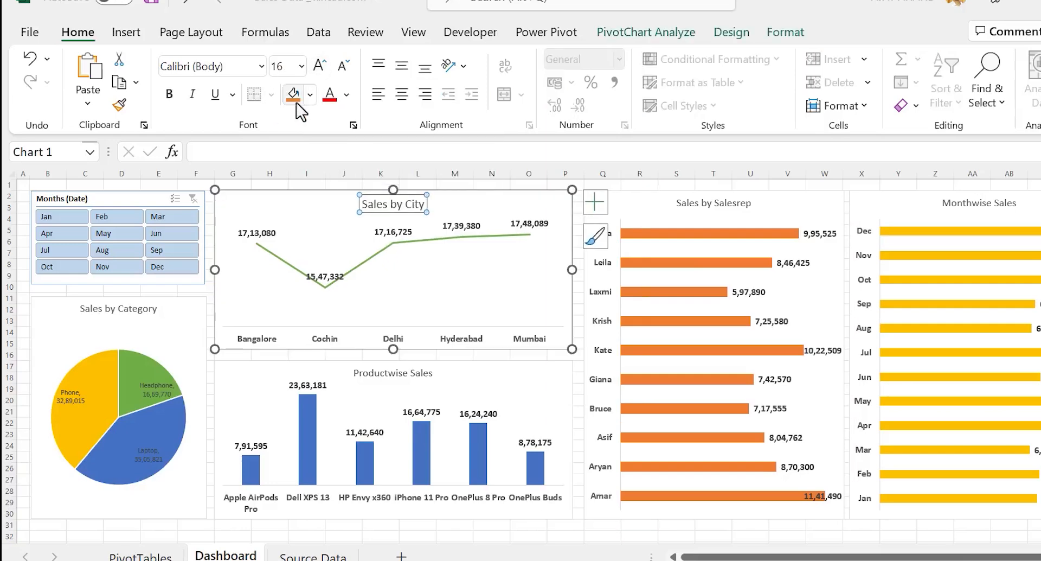
left_click(329, 96)
left_click(169, 96)
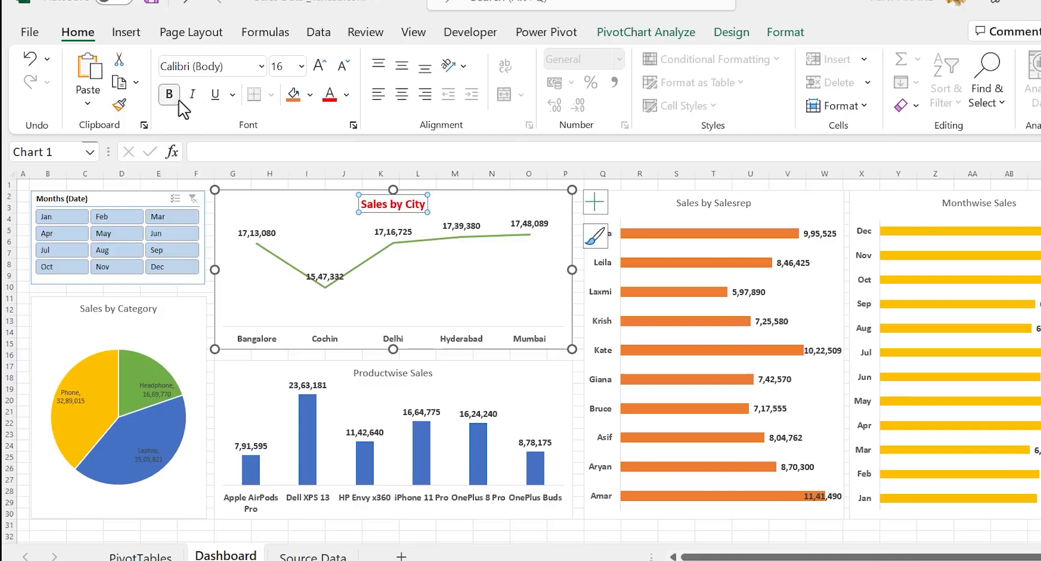
left_click(193, 96)
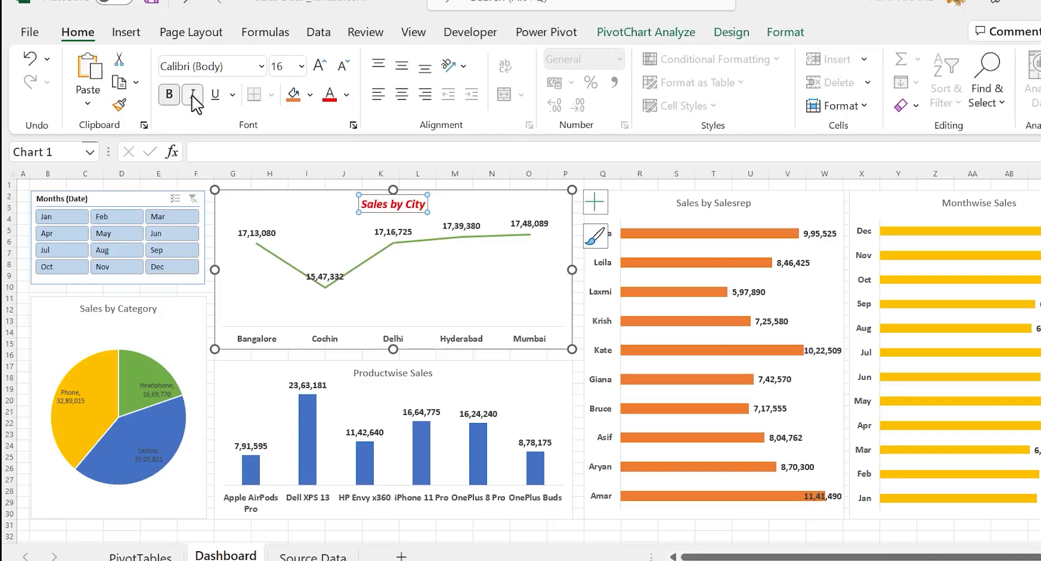
- Copy the Sales by City title formatting to the Sales by Category, Productwise Sales, Sales by Salesrep and Monthwise Sales titles
left_click(119, 104)
left_click(152, 308)
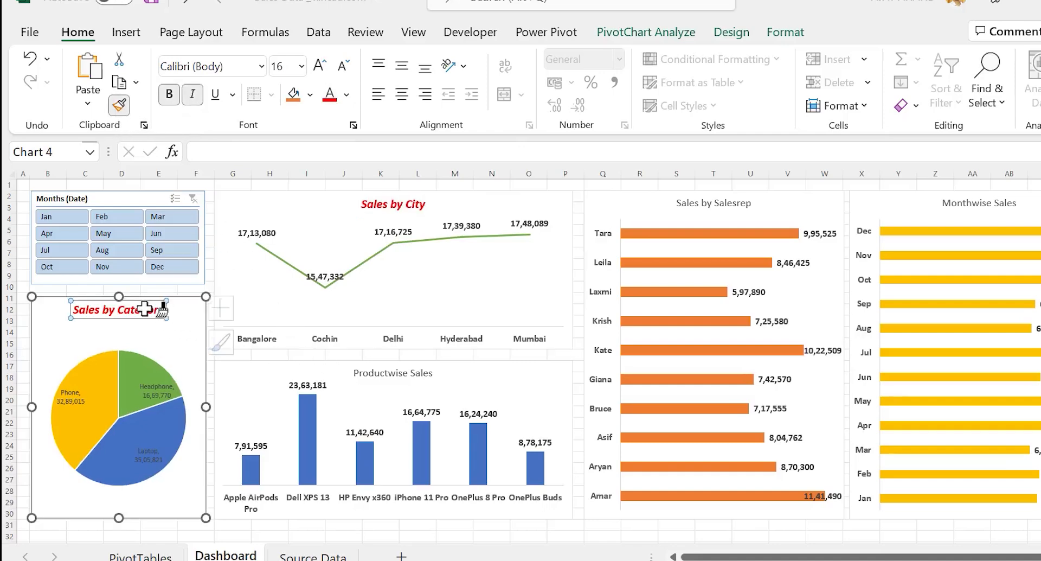
left_click(378, 374)
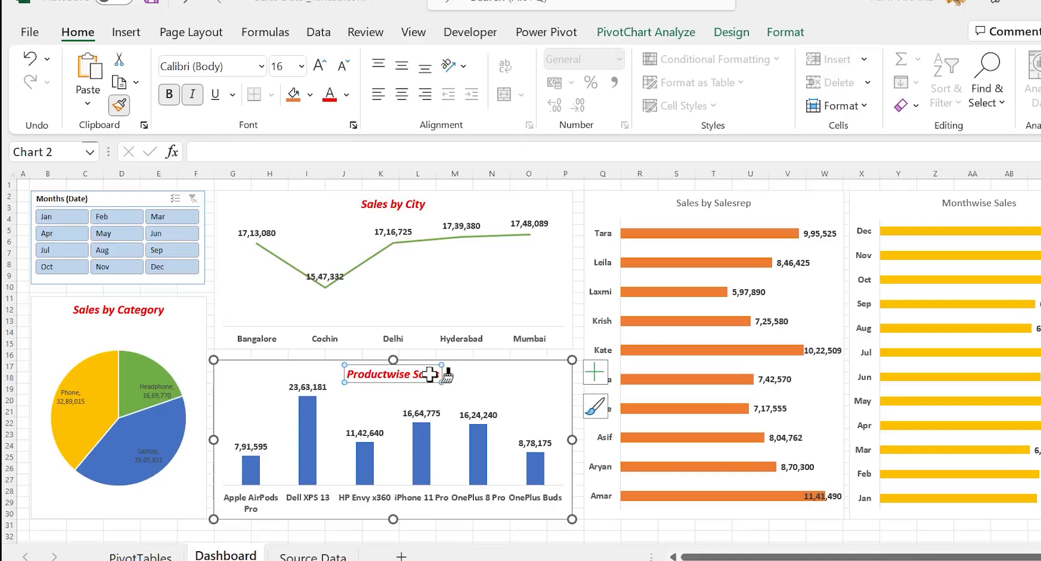
left_click(713, 203)
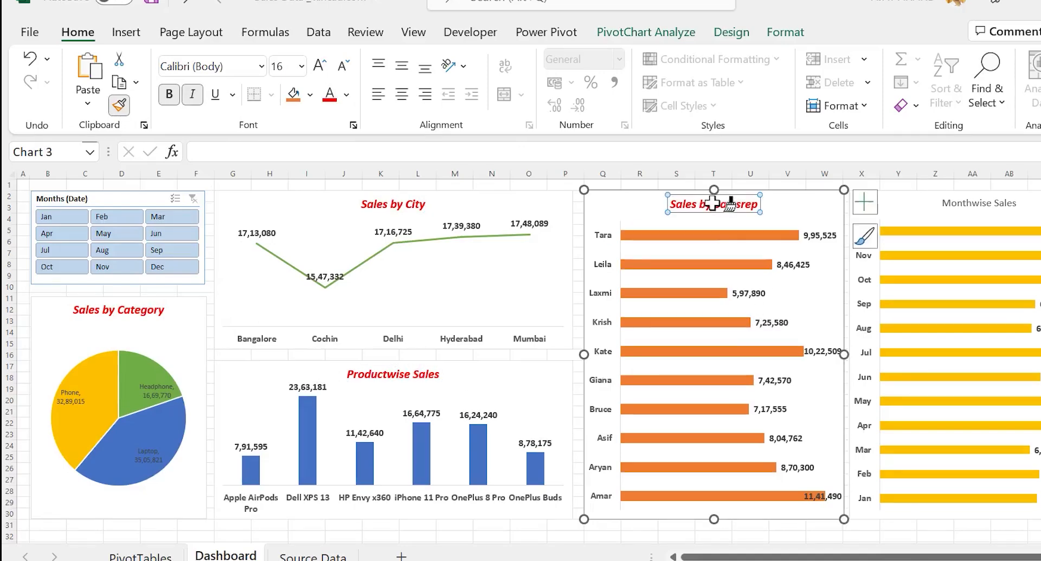
left_click(987, 204)
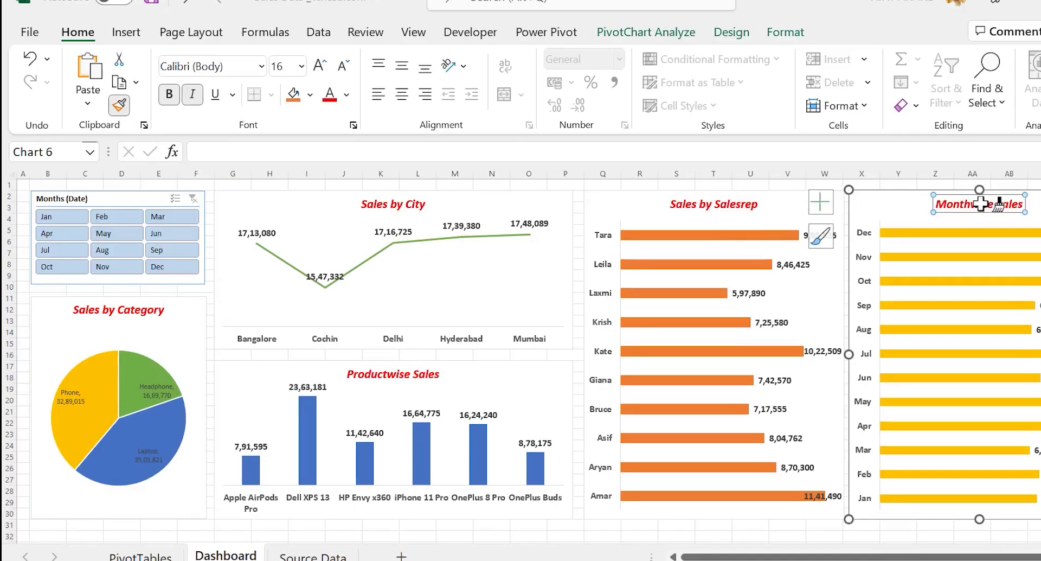
left_click(381, 535)
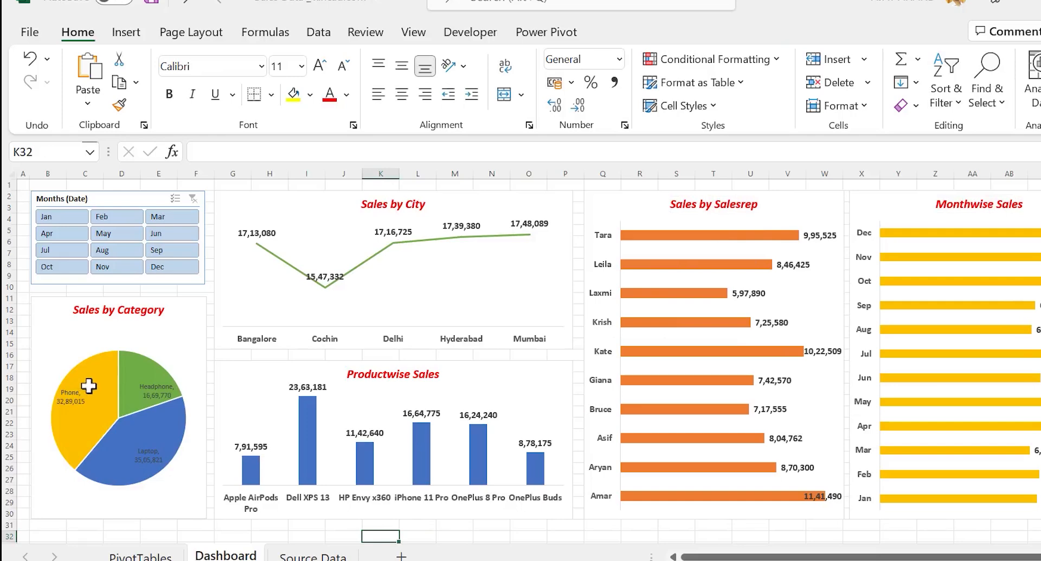
- Format the Sales by Category pie chart's data labels as 12-point bold
left_click(74, 399)
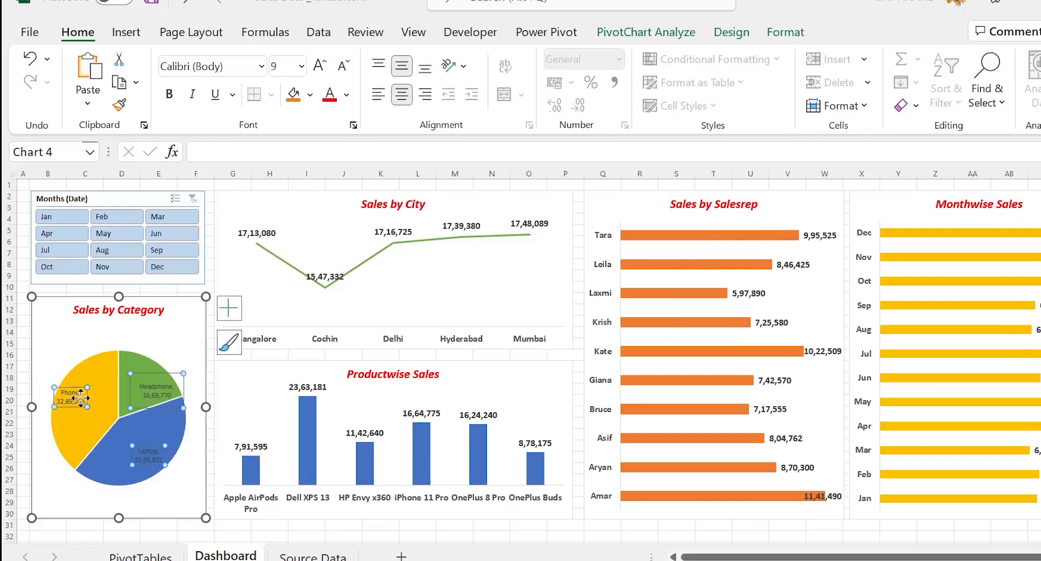
left_click(172, 97)
left_click(317, 66)
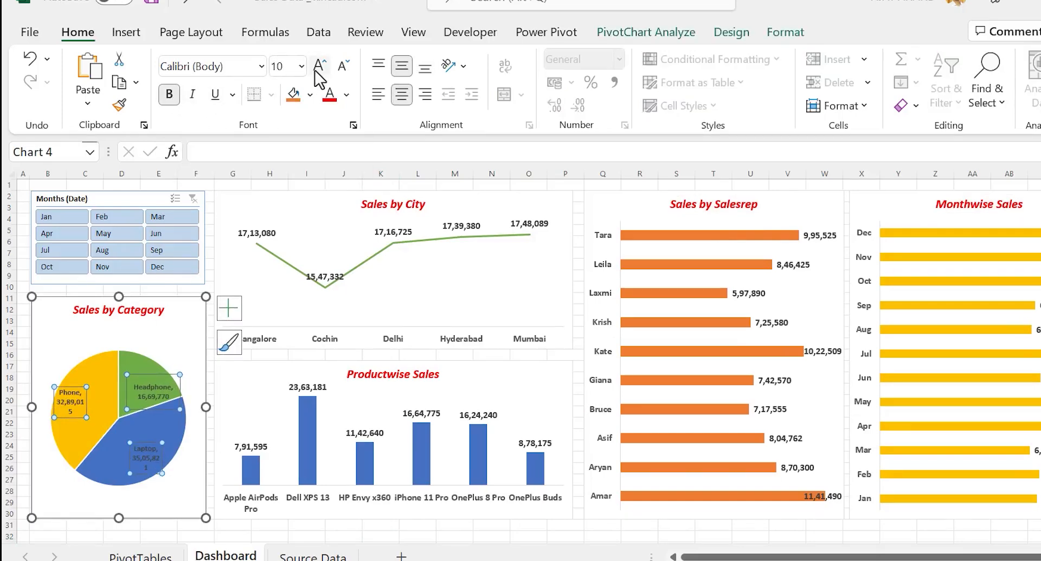
left_click(317, 66)
left_click(315, 69)
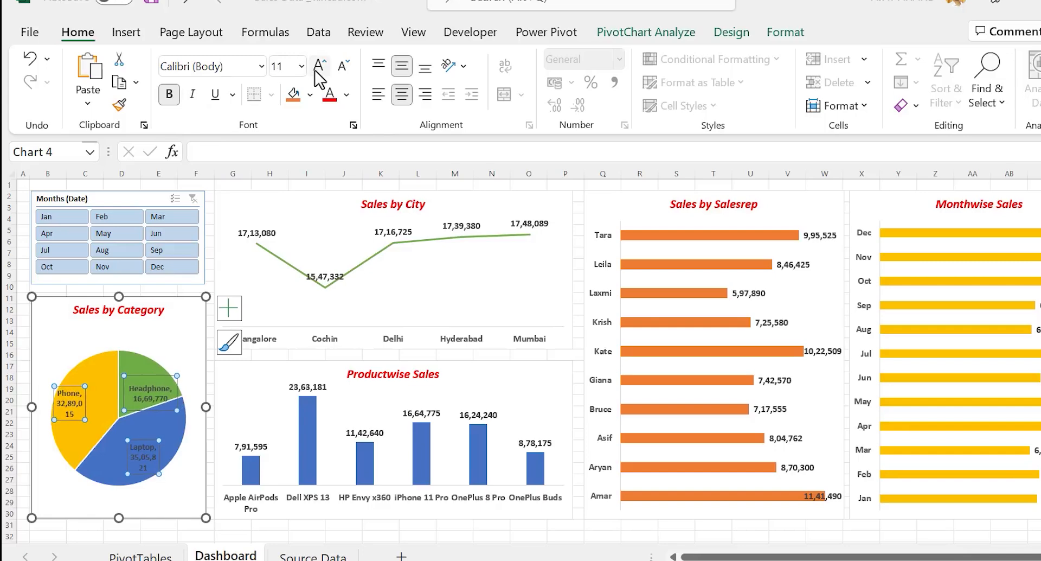
left_click(315, 67)
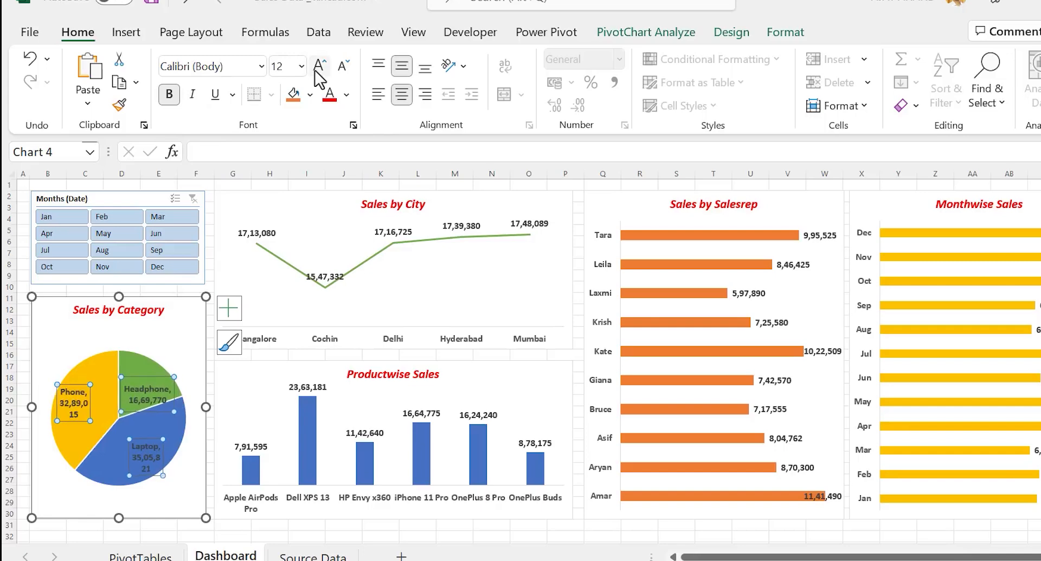
- Widen the Laptop and Phone data labels in the Sales by Category pie so each amount fits on one line
left_click(161, 454)
left_click_drag(160, 456, 177, 457)
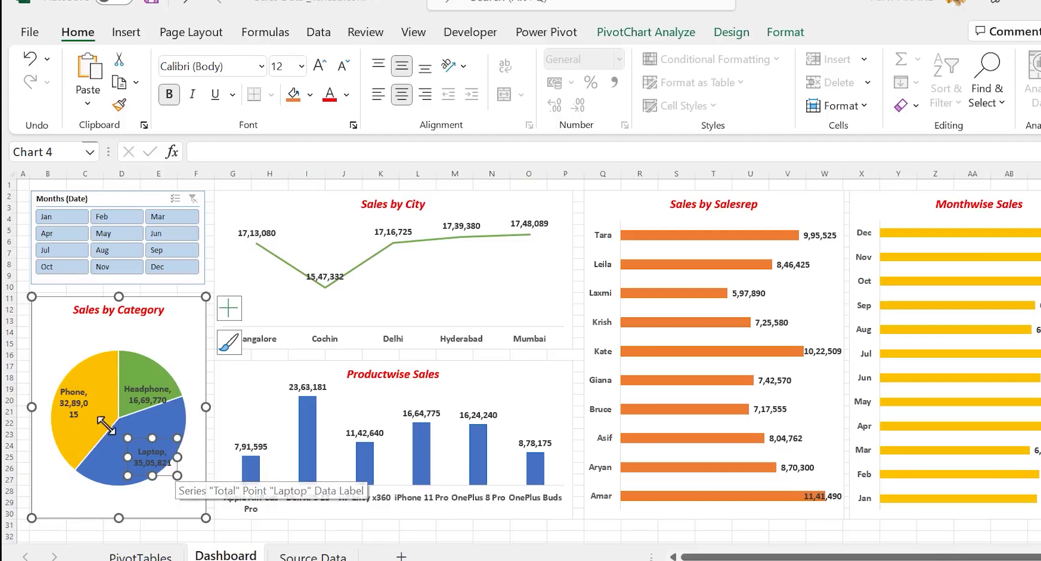
left_click(79, 403)
left_click_drag(89, 402, 105, 403)
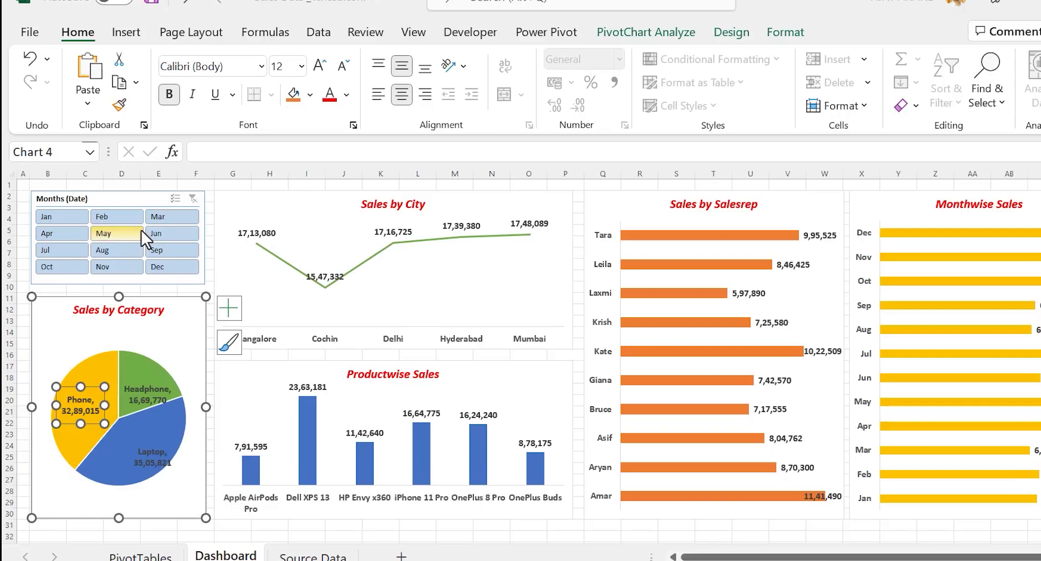
- Apply the light green slicer style to the Months (Date) slicer
left_click(144, 192)
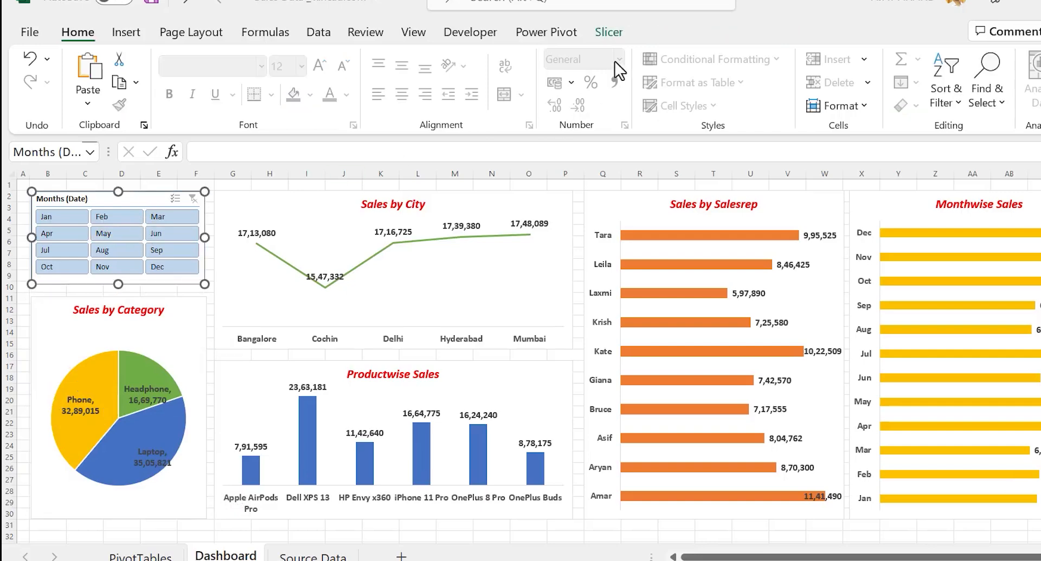
left_click(616, 34)
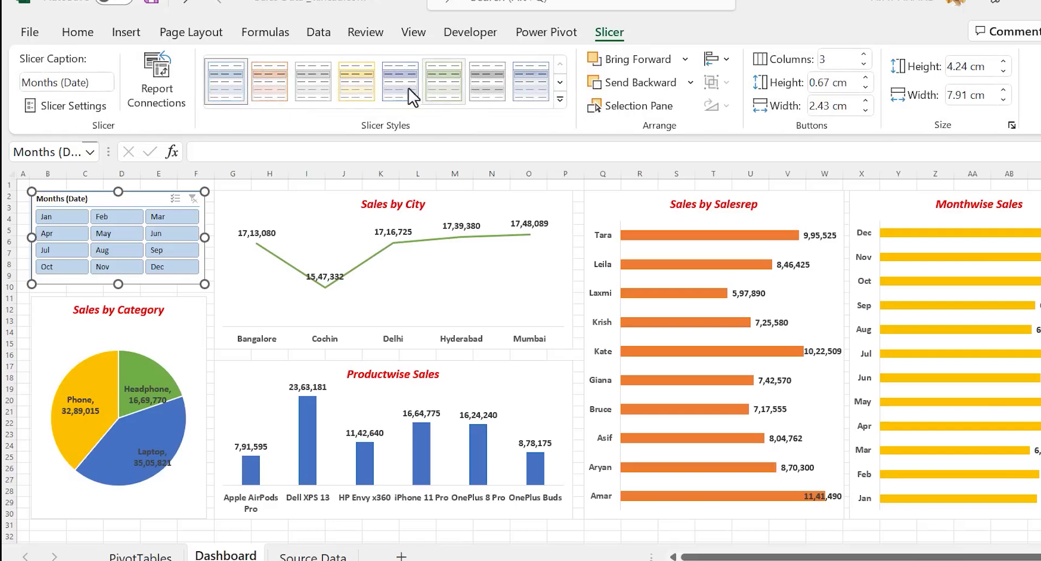
left_click(559, 100)
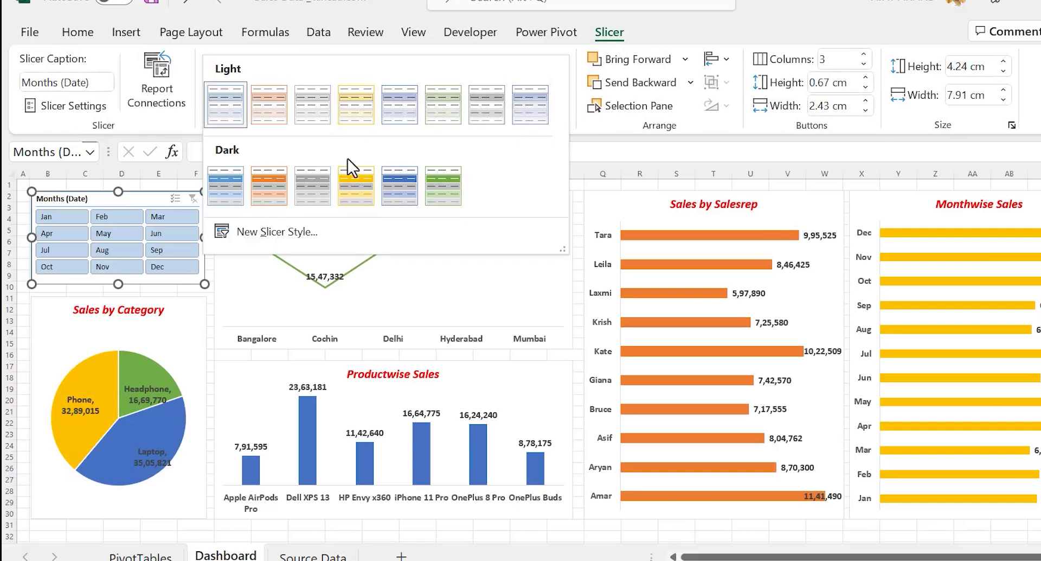
left_click(353, 112)
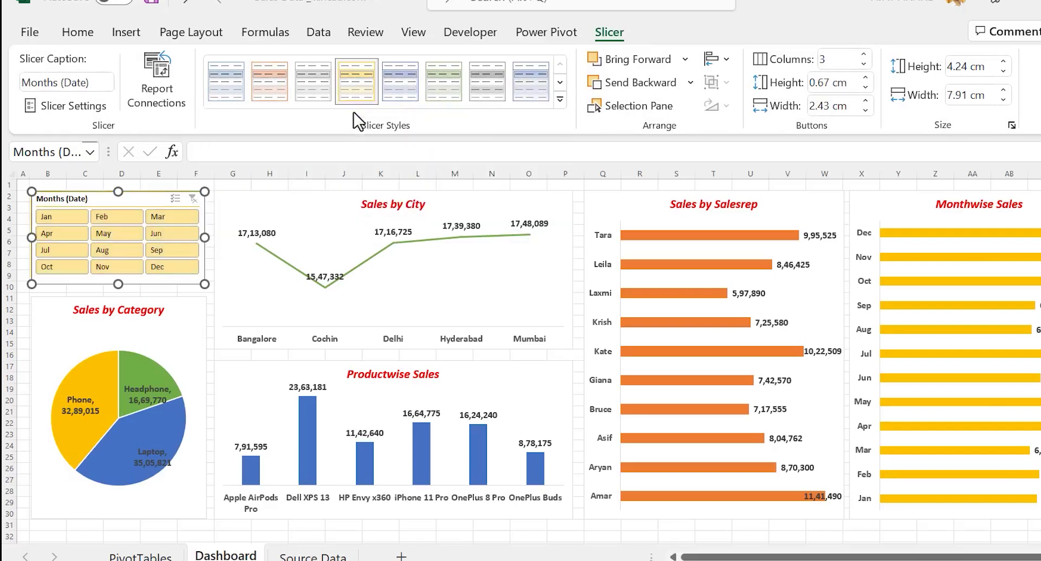
left_click(442, 87)
left_click(426, 525)
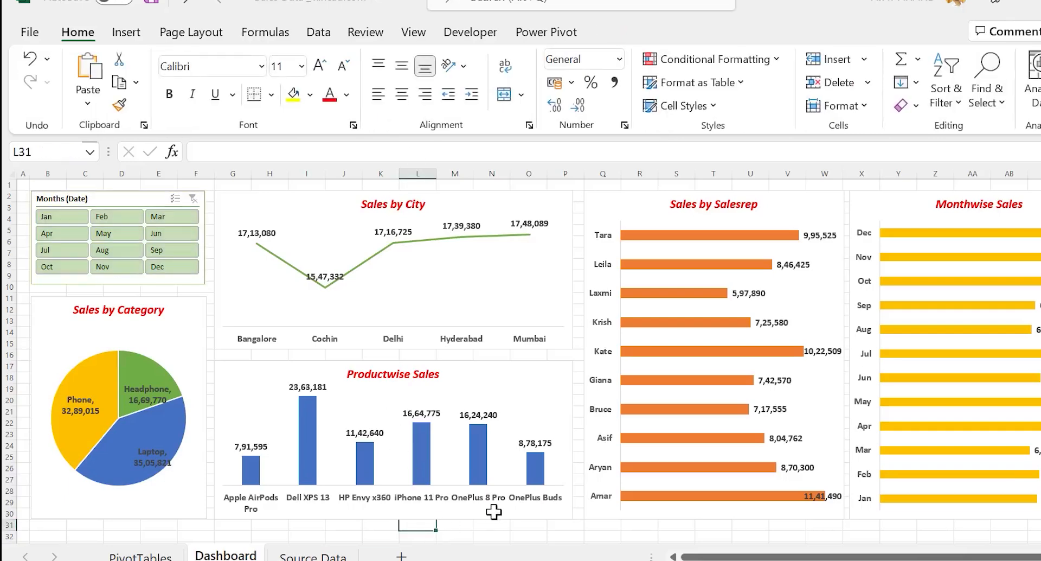
- Test the month slicer with May, Jul and Sep individually and Feb, May and Aug combined, and clear the filter
left_click(127, 236)
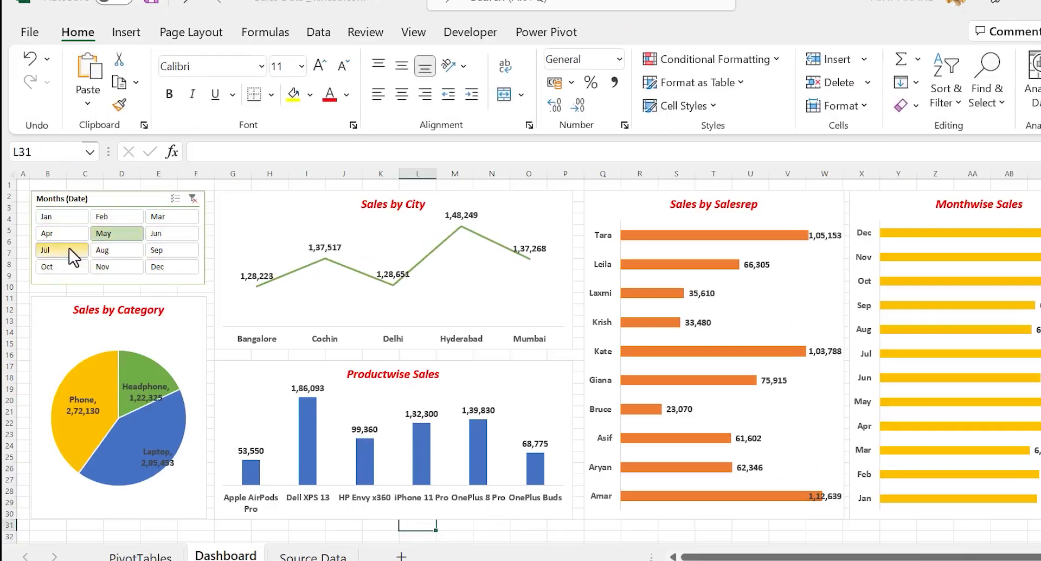
left_click(70, 248)
left_click(162, 251)
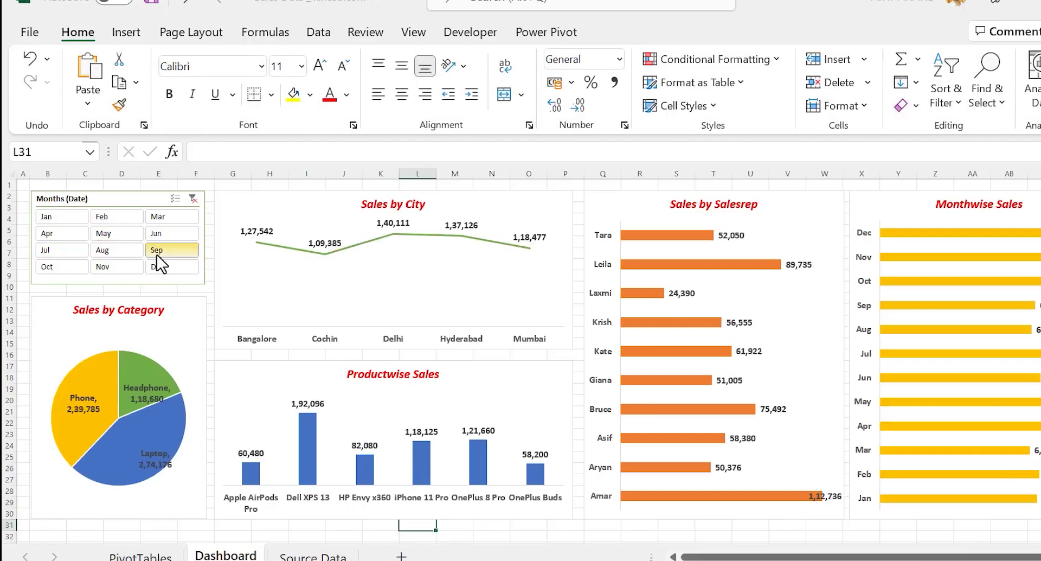
left_click(106, 218, "ctrl")
left_click(106, 234, "ctrl")
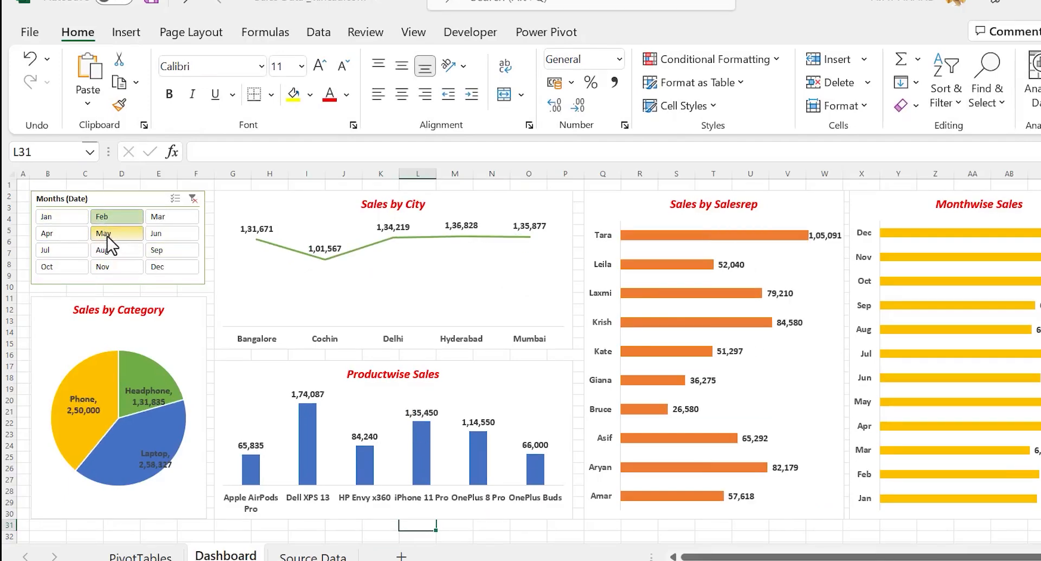
left_click(105, 250, "ctrl")
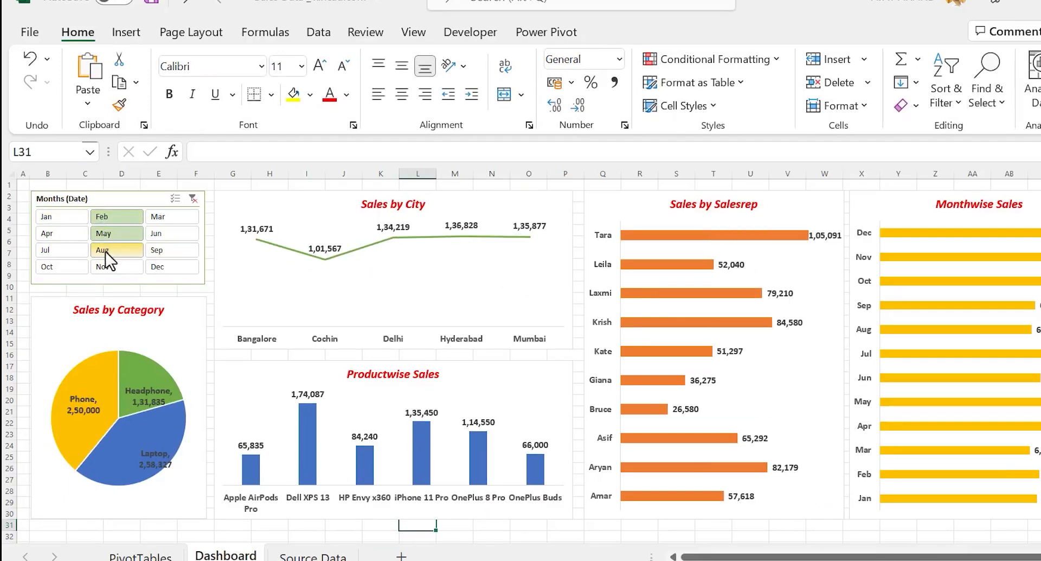
left_click(193, 199)
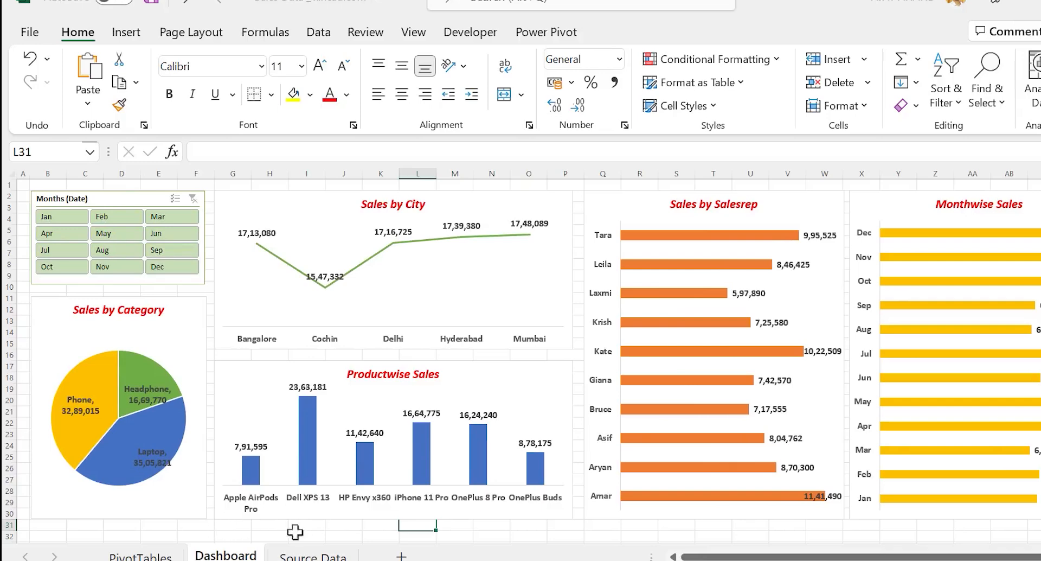
- Hide the gridlines on the Dashboard sheet
left_click(414, 34)
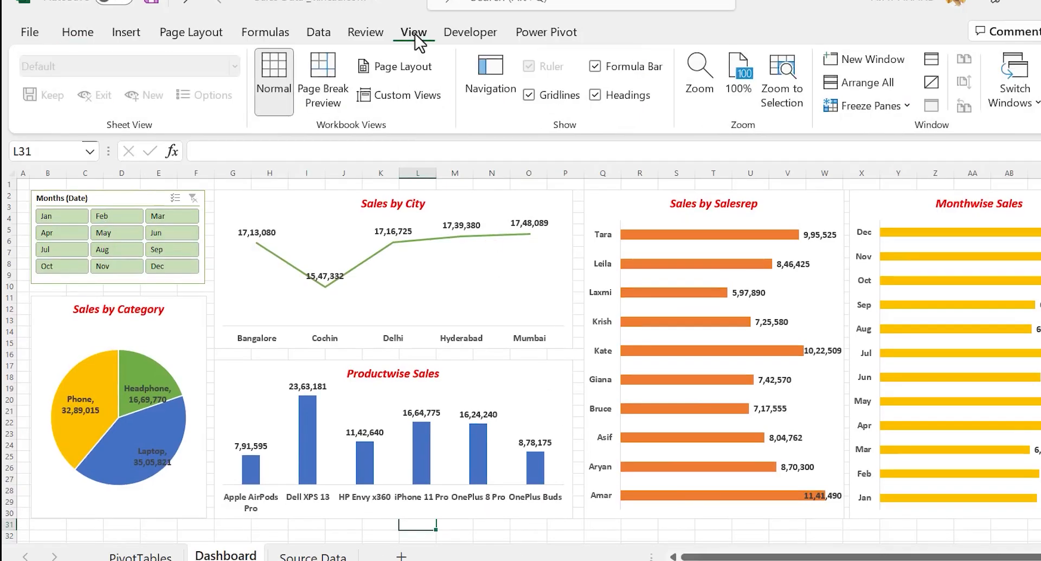
left_click(529, 95)
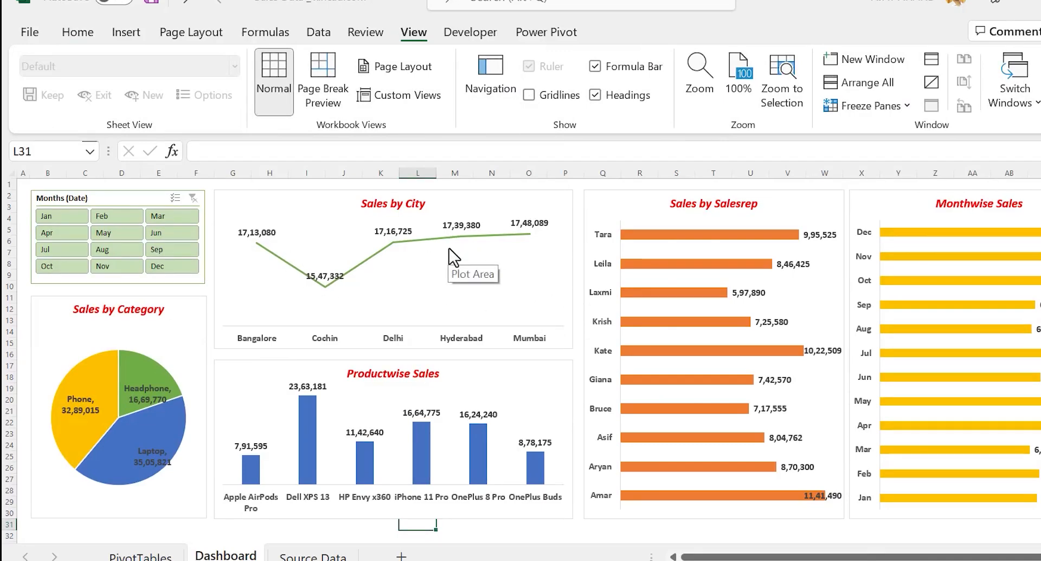
- Turn on the smoothed line option for the data series in the Sales by City line chart
right_click(435, 238)
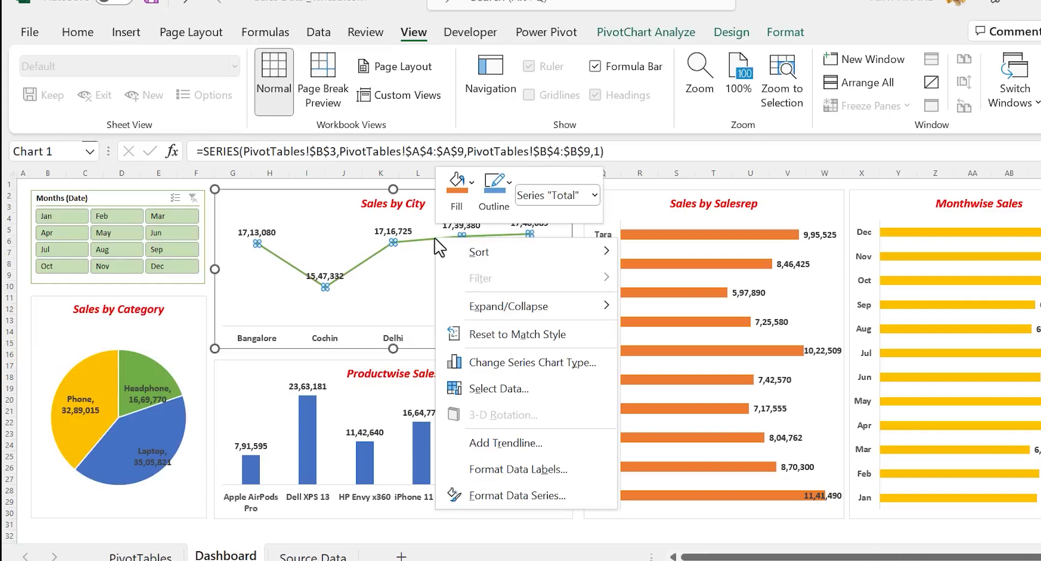
left_click(505, 495)
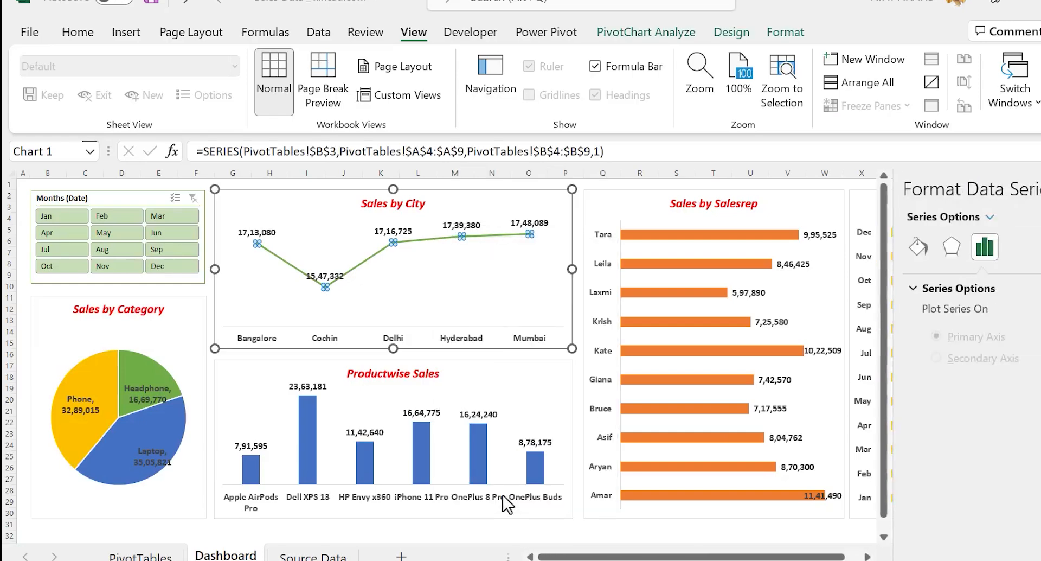
left_click(923, 248)
scroll(956, 414, "down", 4)
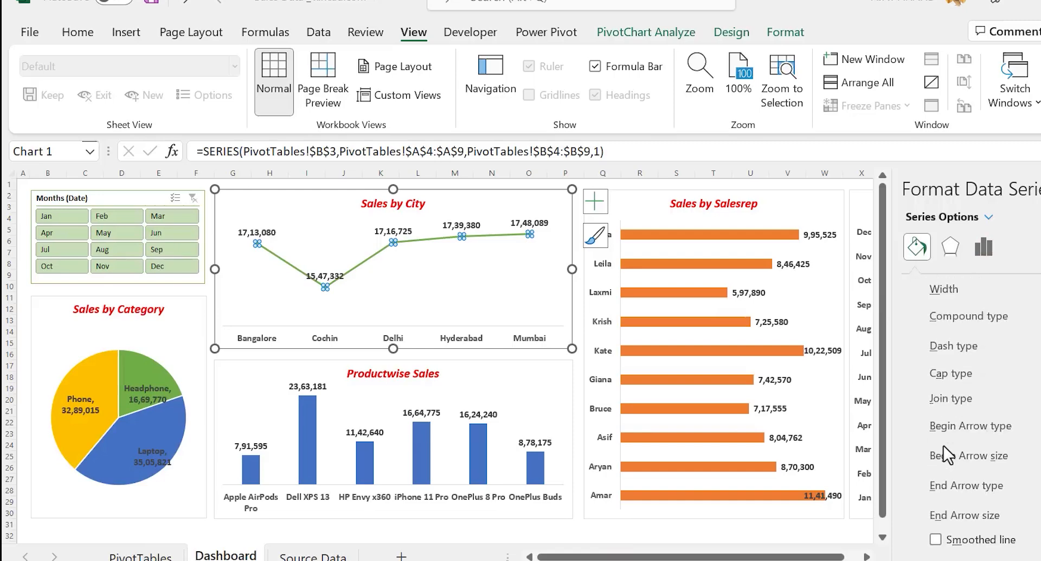
left_click(937, 540)
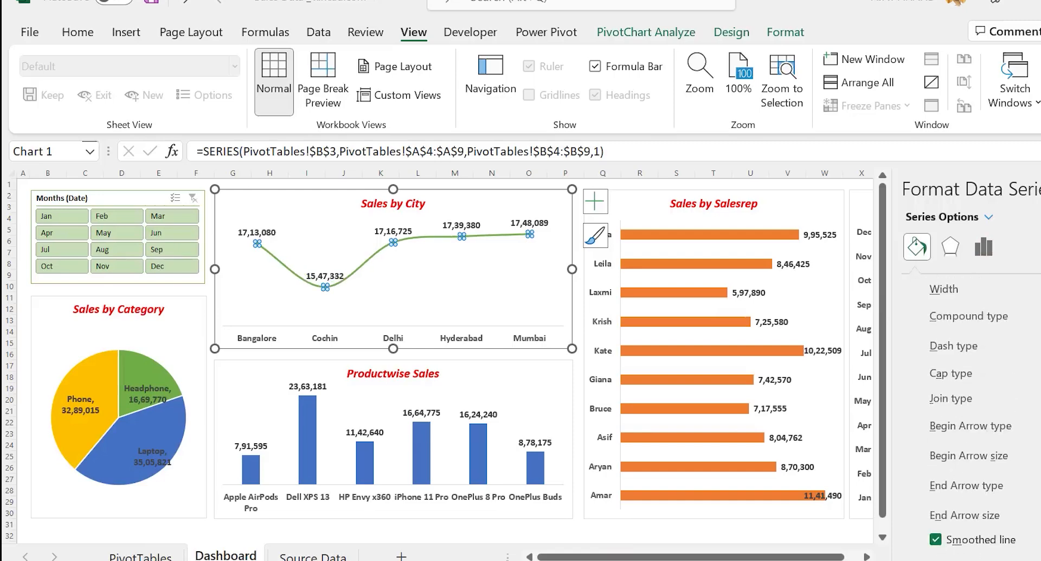
left_click(1040, 188)
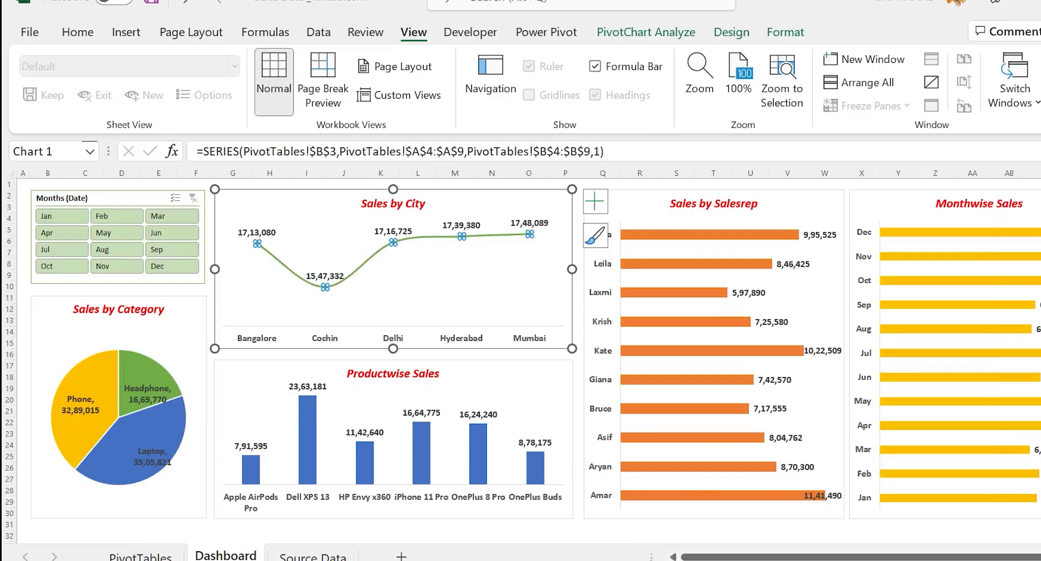
left_click(271, 524)
- Test the month slicer with Aug, Apr and Mar individually and Mar, May and Jul combined, and clear the filter
left_click(125, 252)
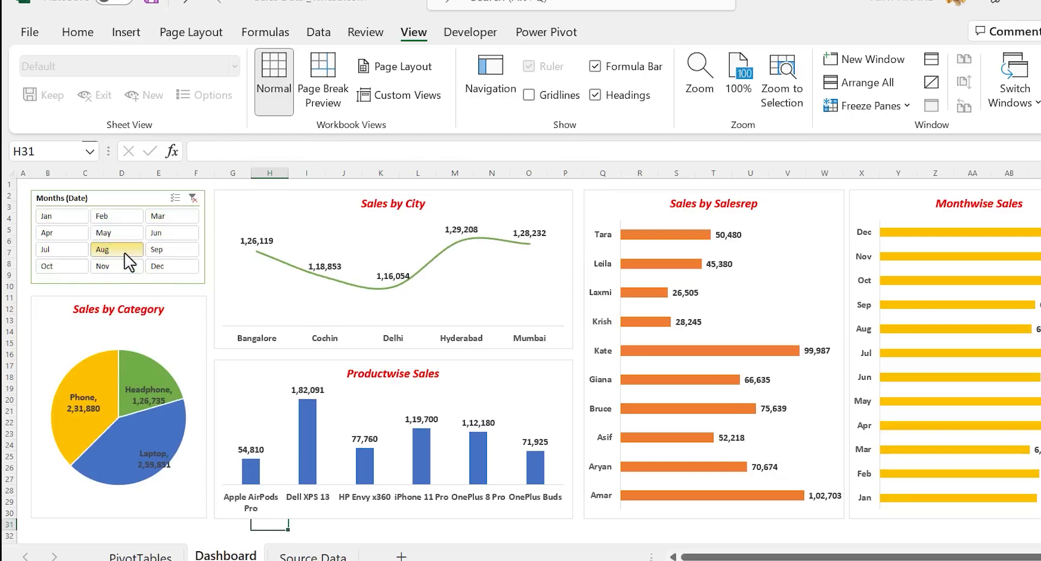
left_click(71, 235)
left_click(159, 217)
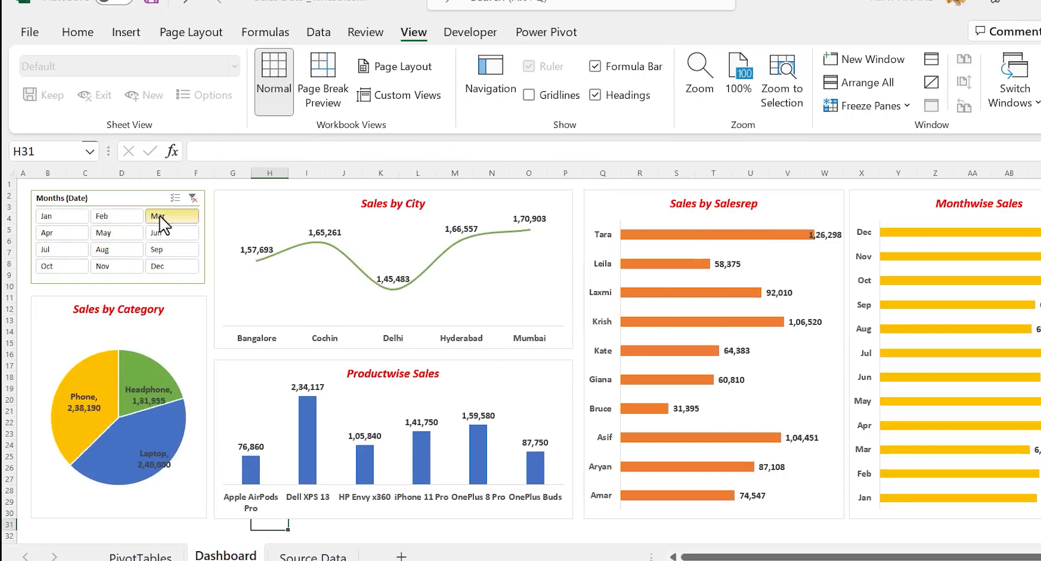
left_click(122, 234, "ctrl")
left_click(72, 252, "ctrl")
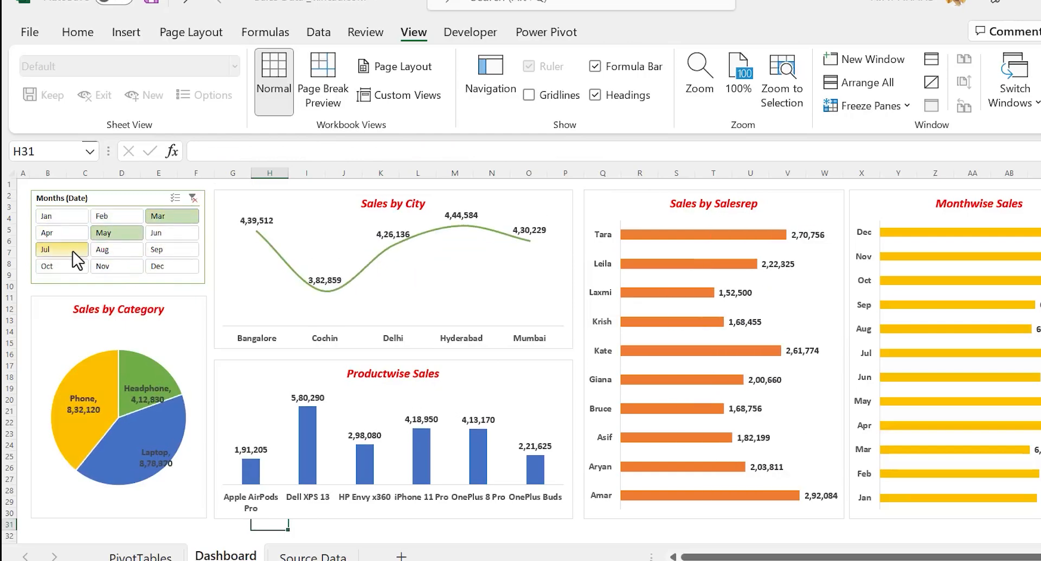
left_click(193, 199)
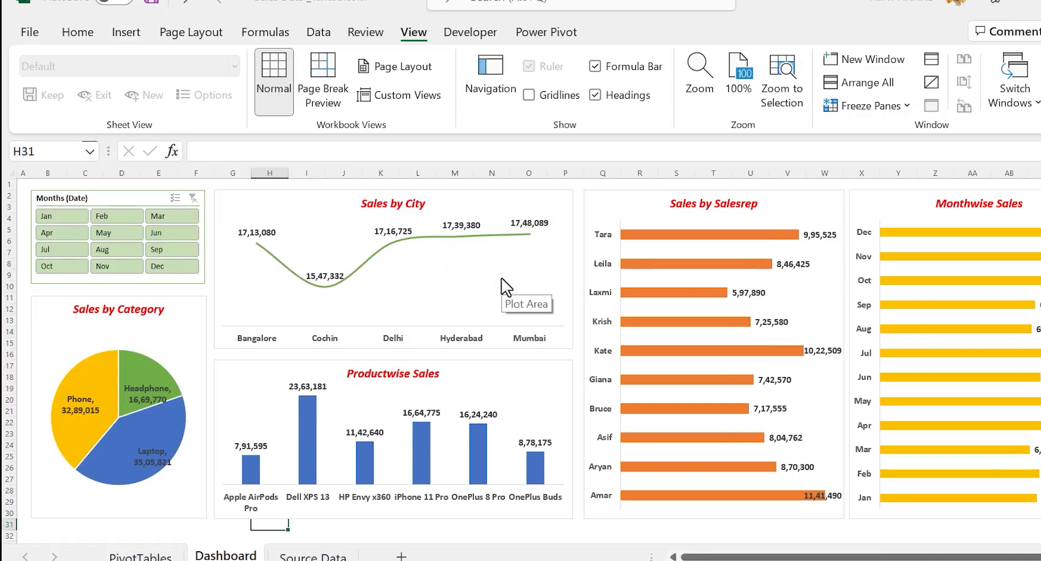
- Set the month axis of the Monthwise Sales bar chart to show its categories in reverse order
right_click(862, 329)
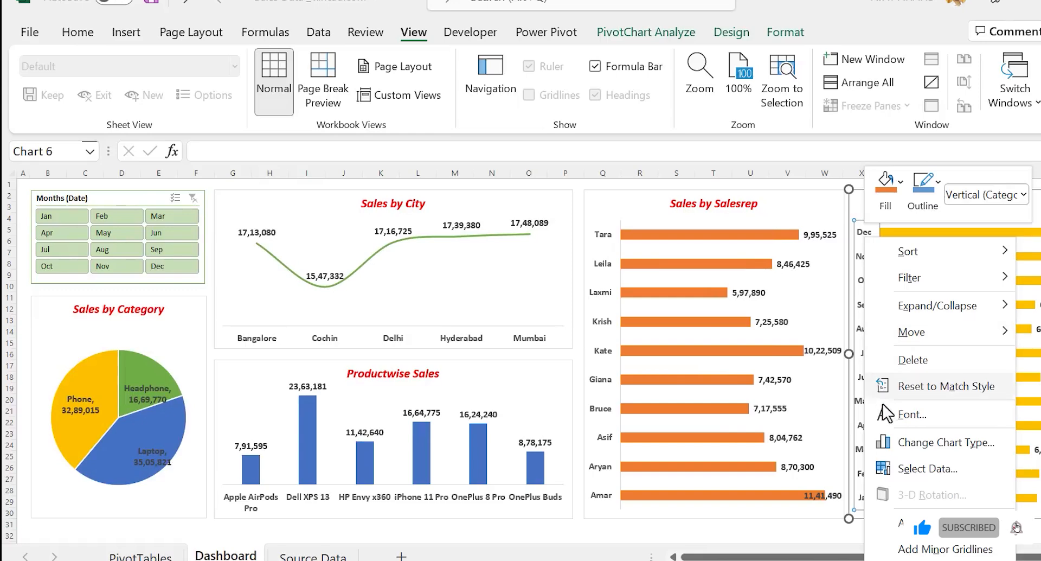
left_click(930, 560)
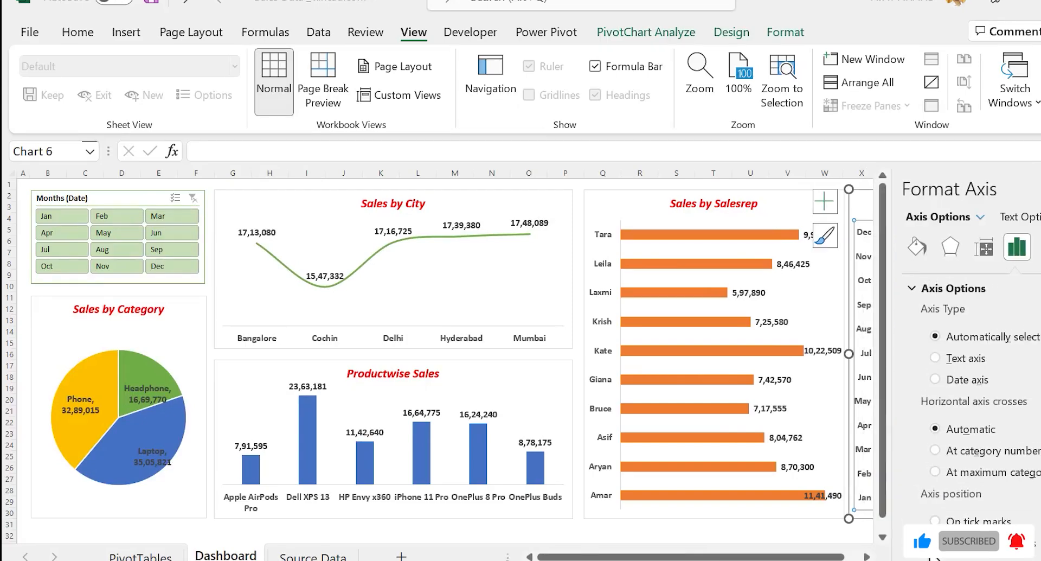
scroll(975, 399, "down", 3)
left_click(927, 464)
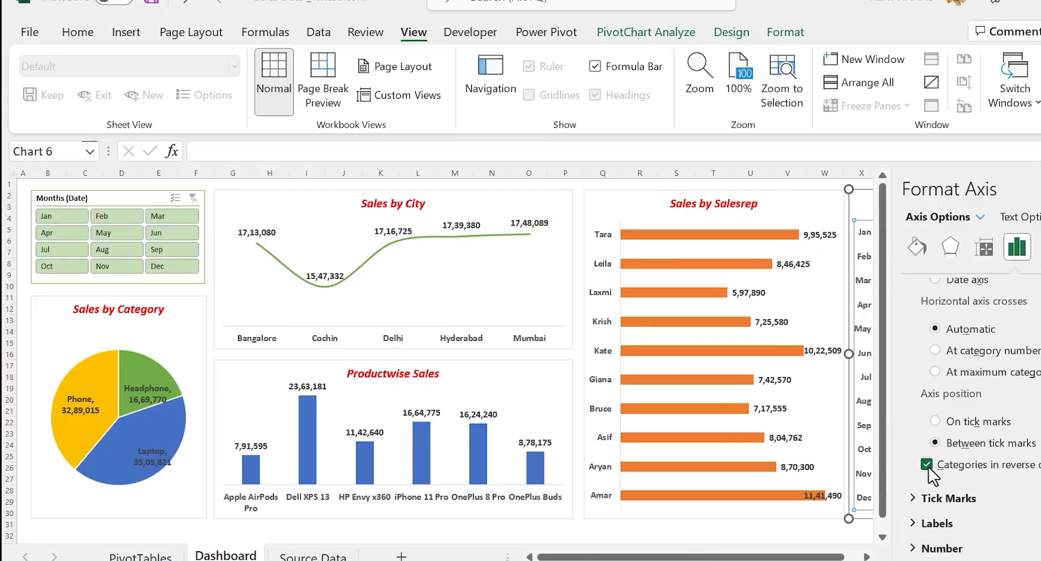
left_click(1040, 188)
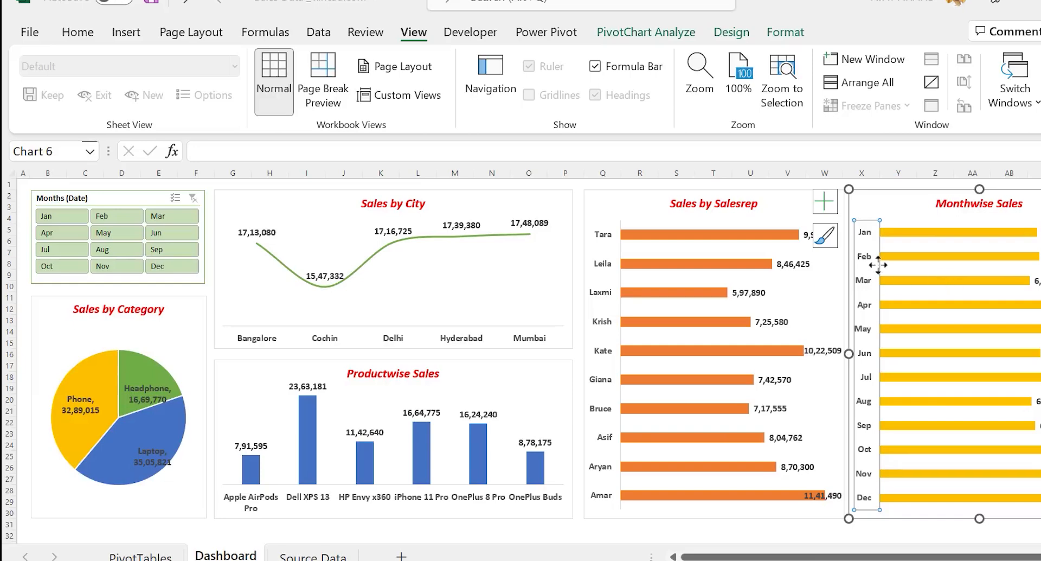
left_click(561, 524)
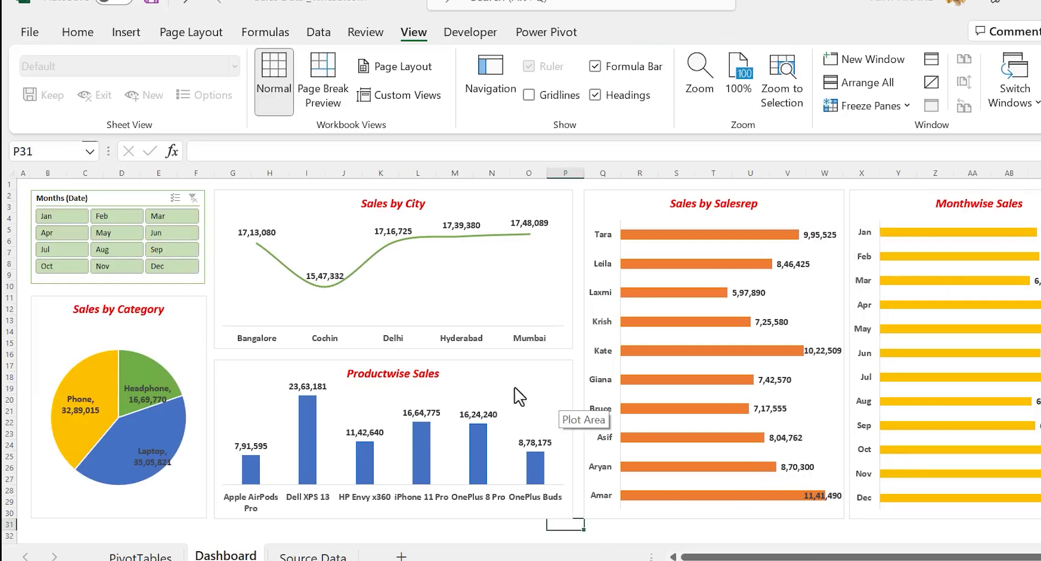
- Test the month slicer one month at a time with Jan, Feb and Mar
left_click(66, 223)
left_click(179, 216)
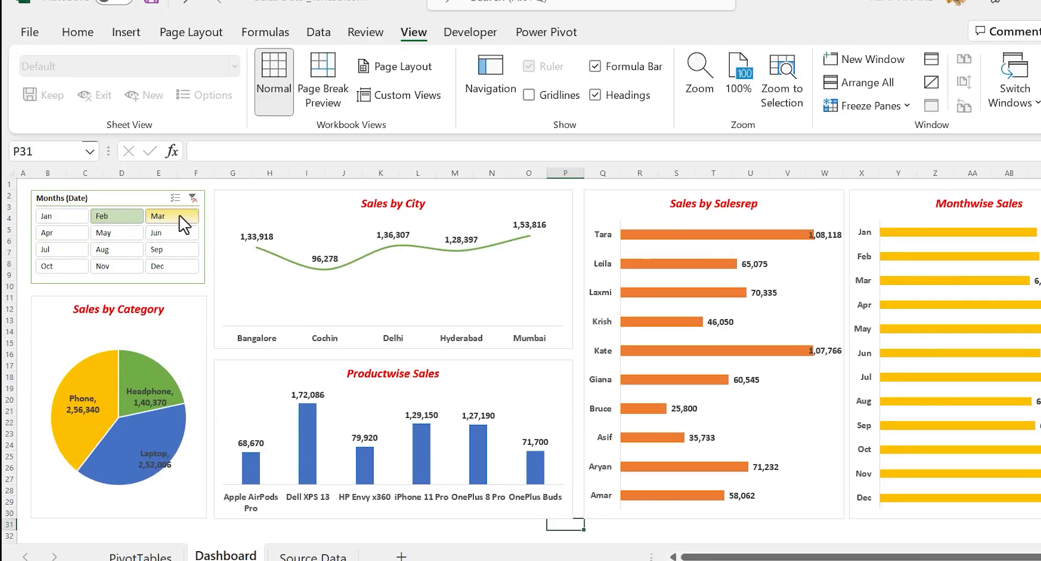